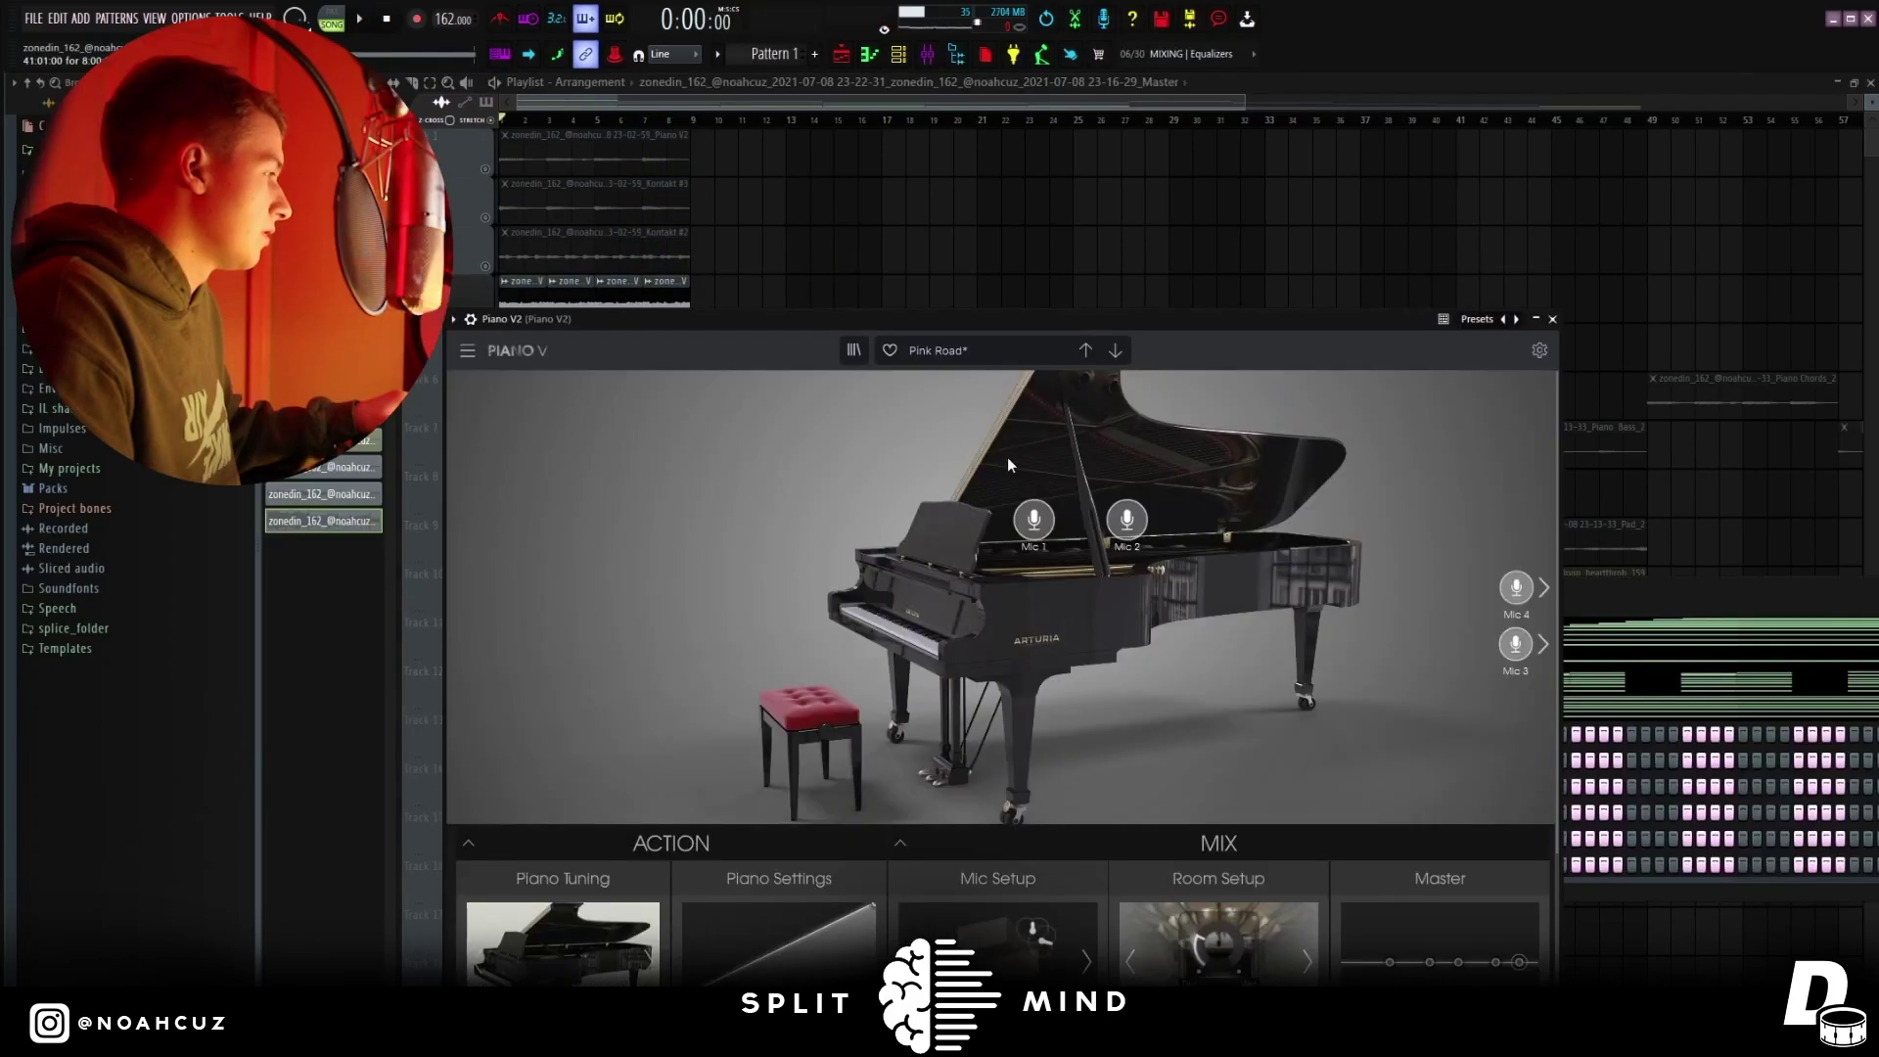
Review the Piano V2, The Grandeur and Contemporary Strings Spicc instruments and close the two Kontakt windows
left_click_drag(1006, 319, 989, 258)
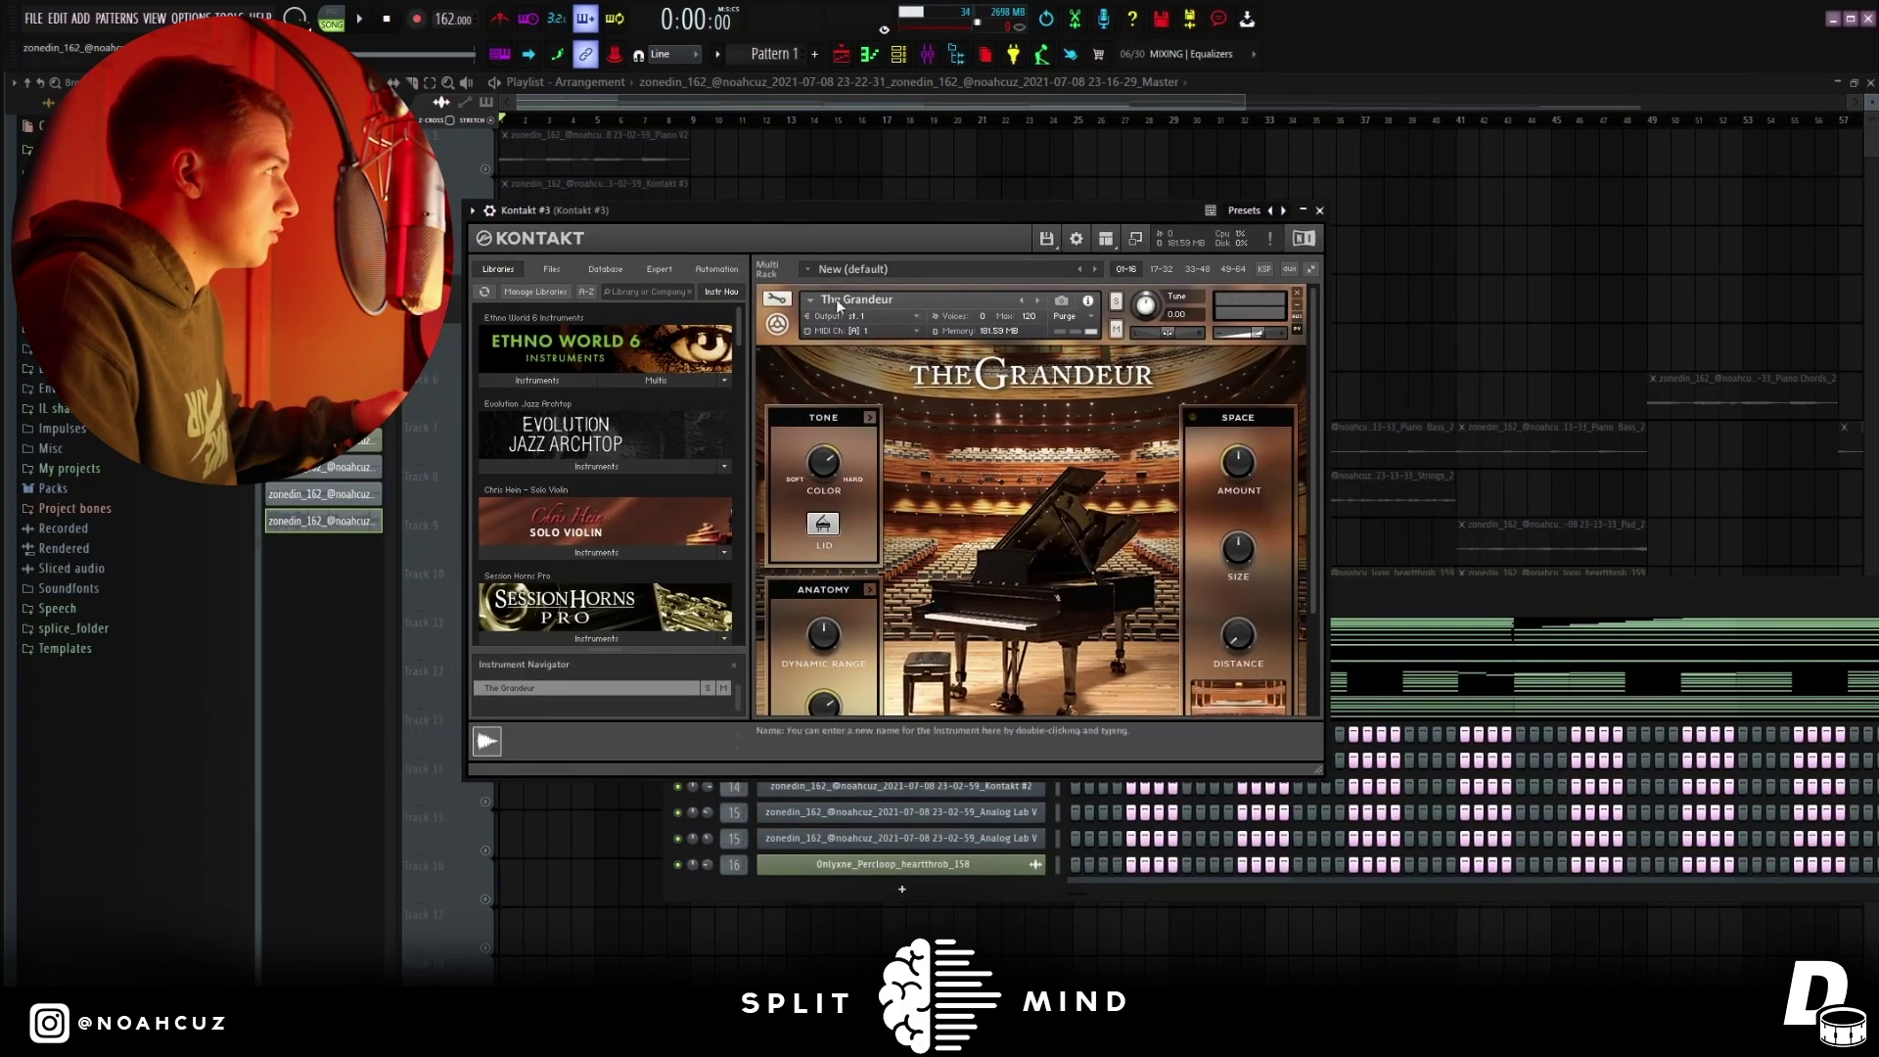
left_click(1320, 211)
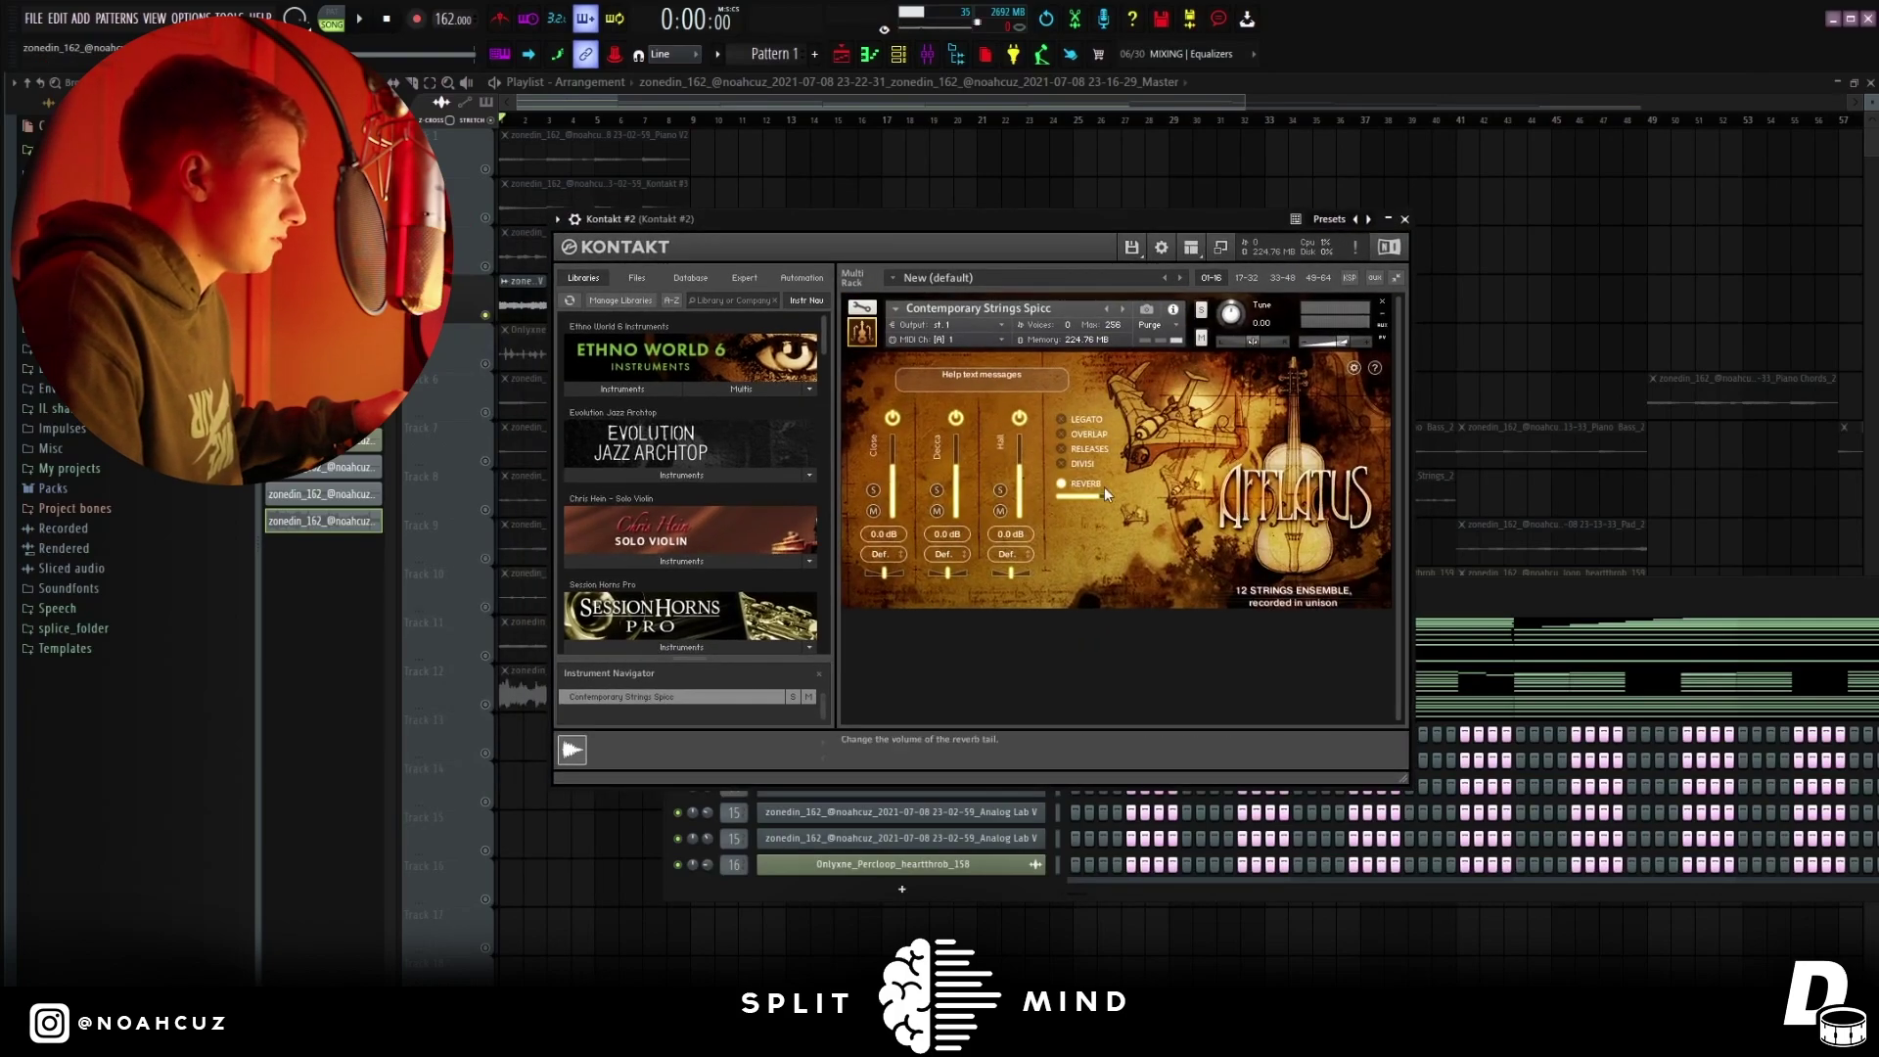
left_click(1404, 219)
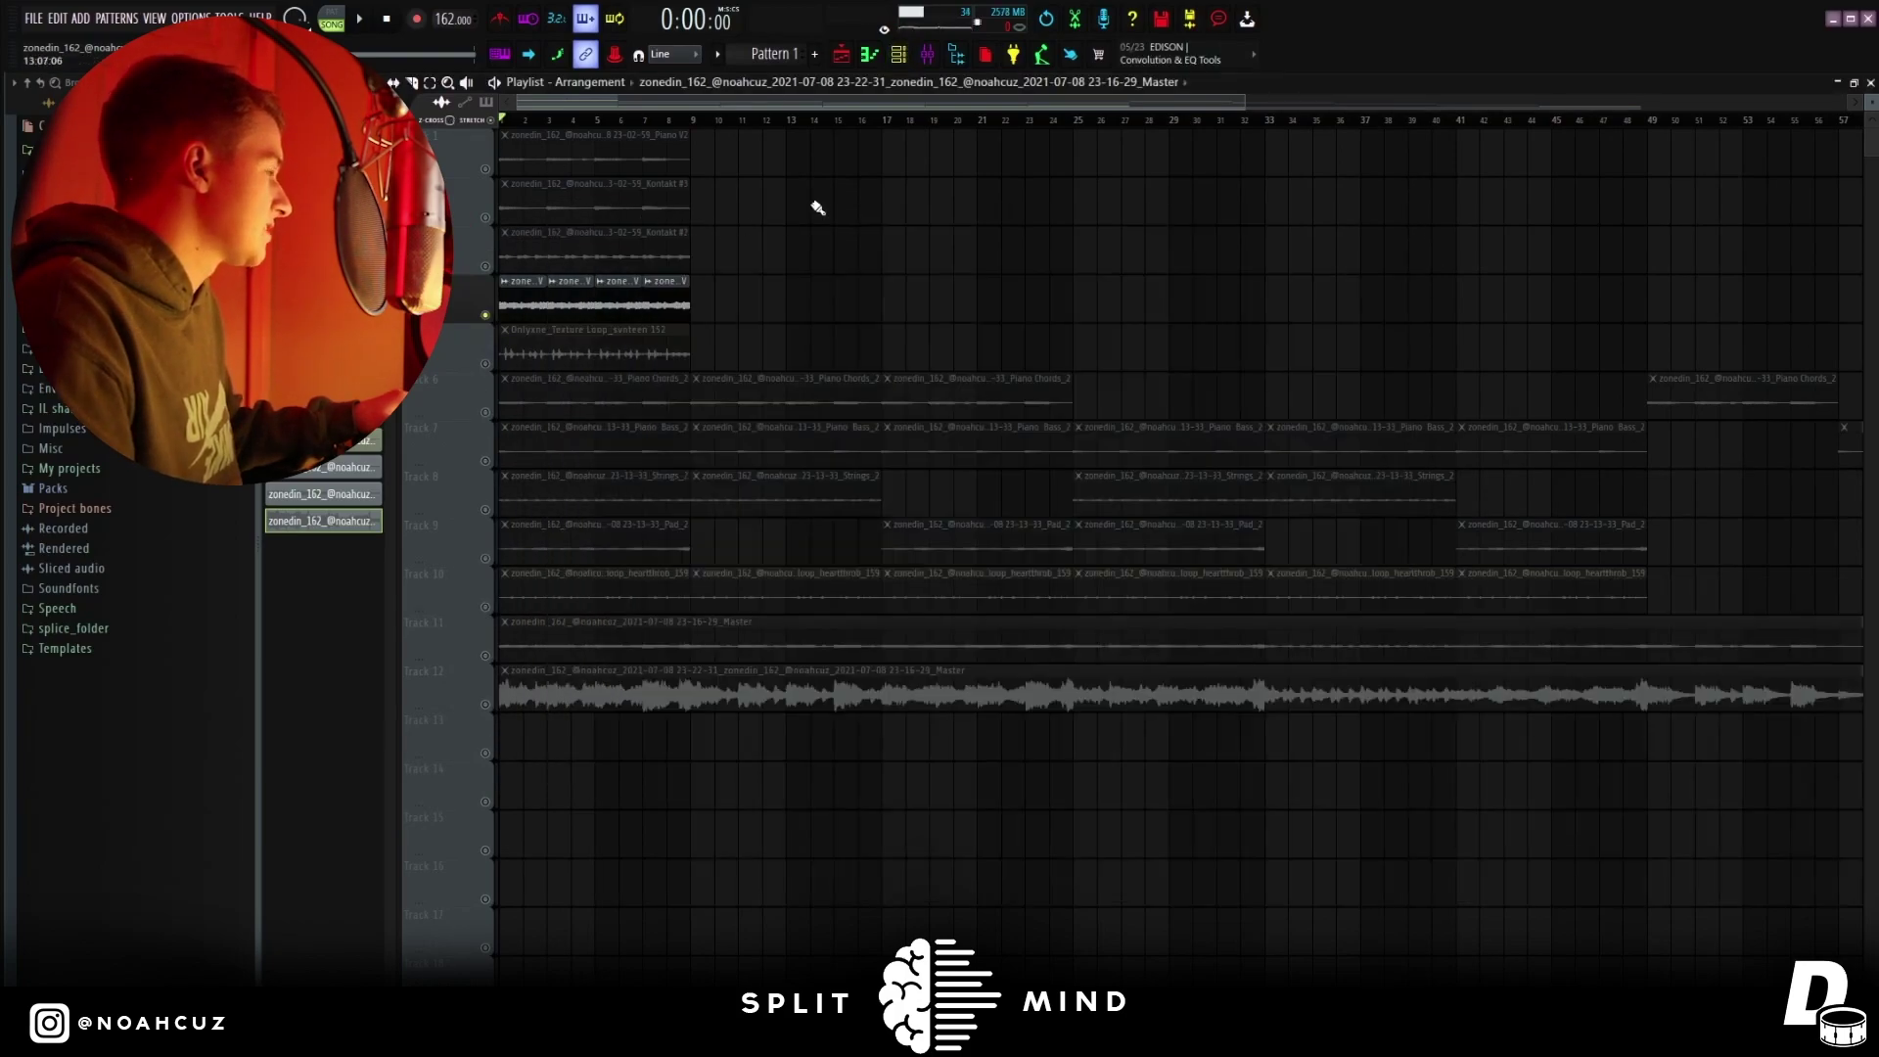
Open the Piano V2 channel's notes in the piano roll and play the pattern
left_click(900, 56)
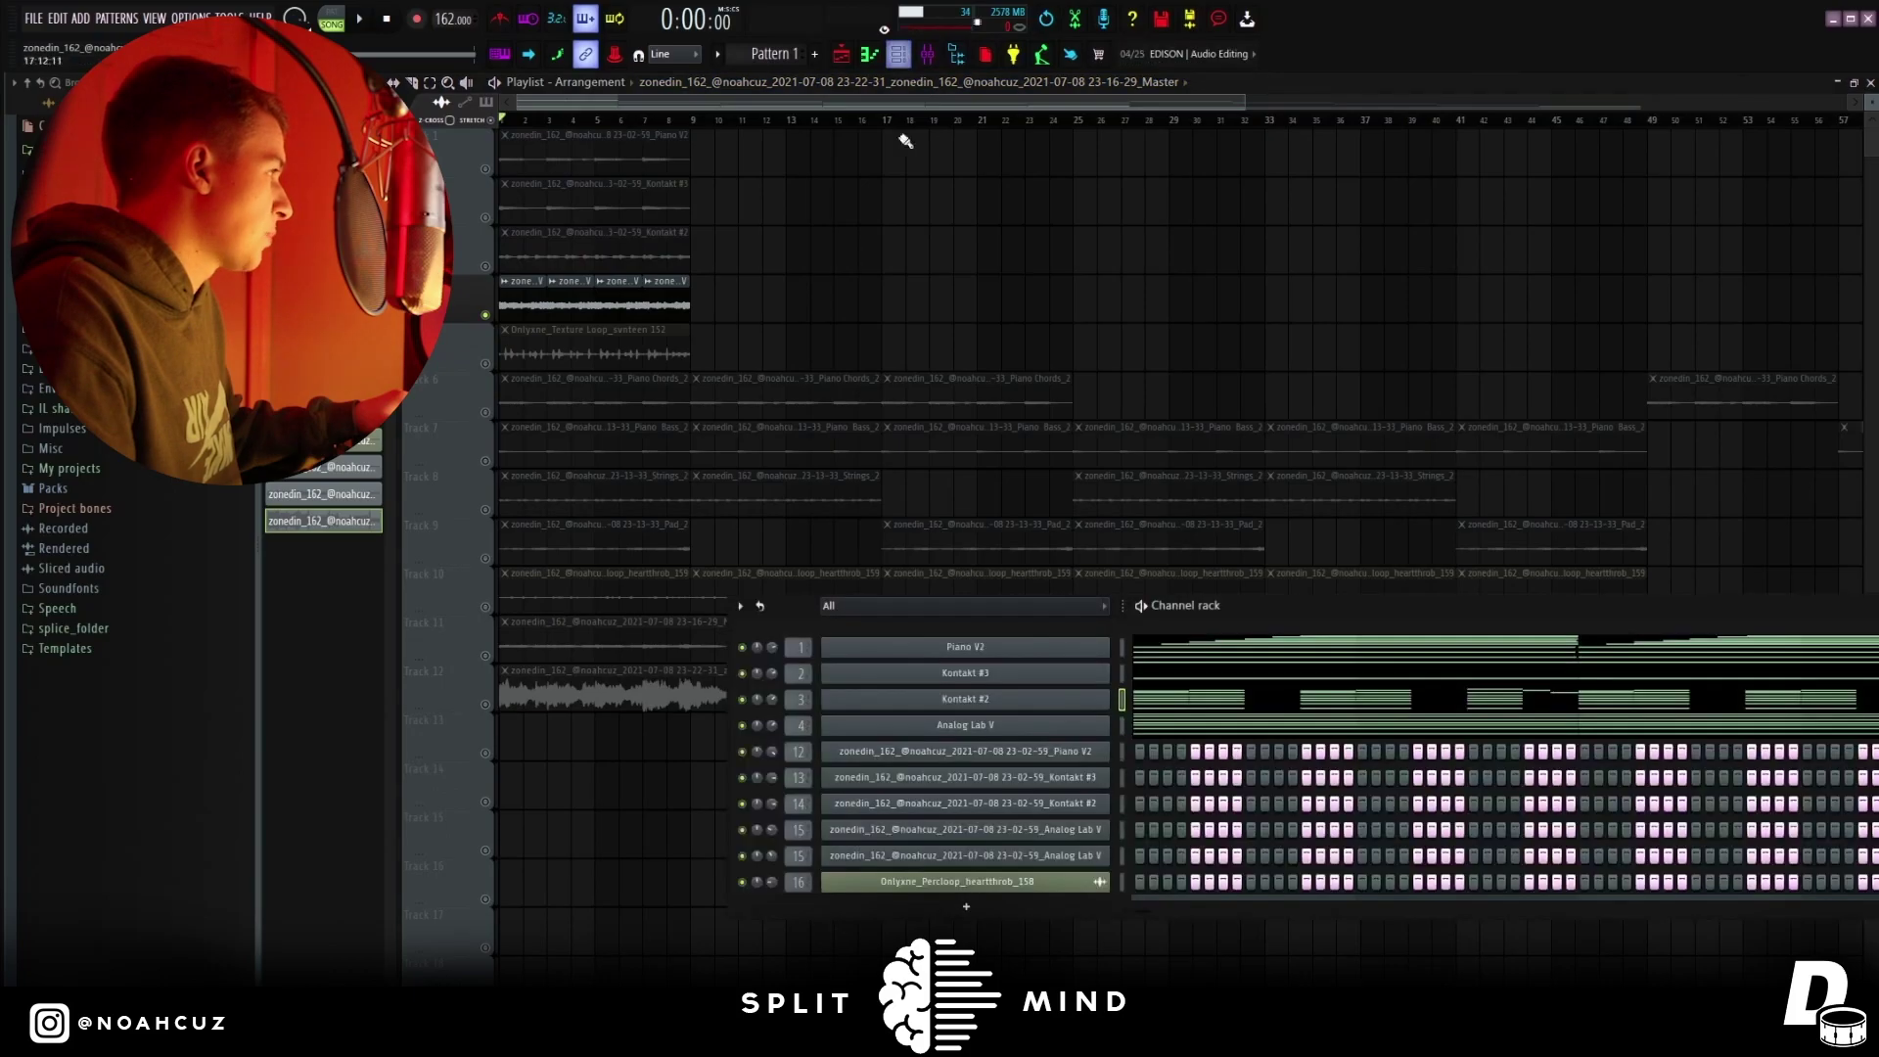
left_click(1048, 729)
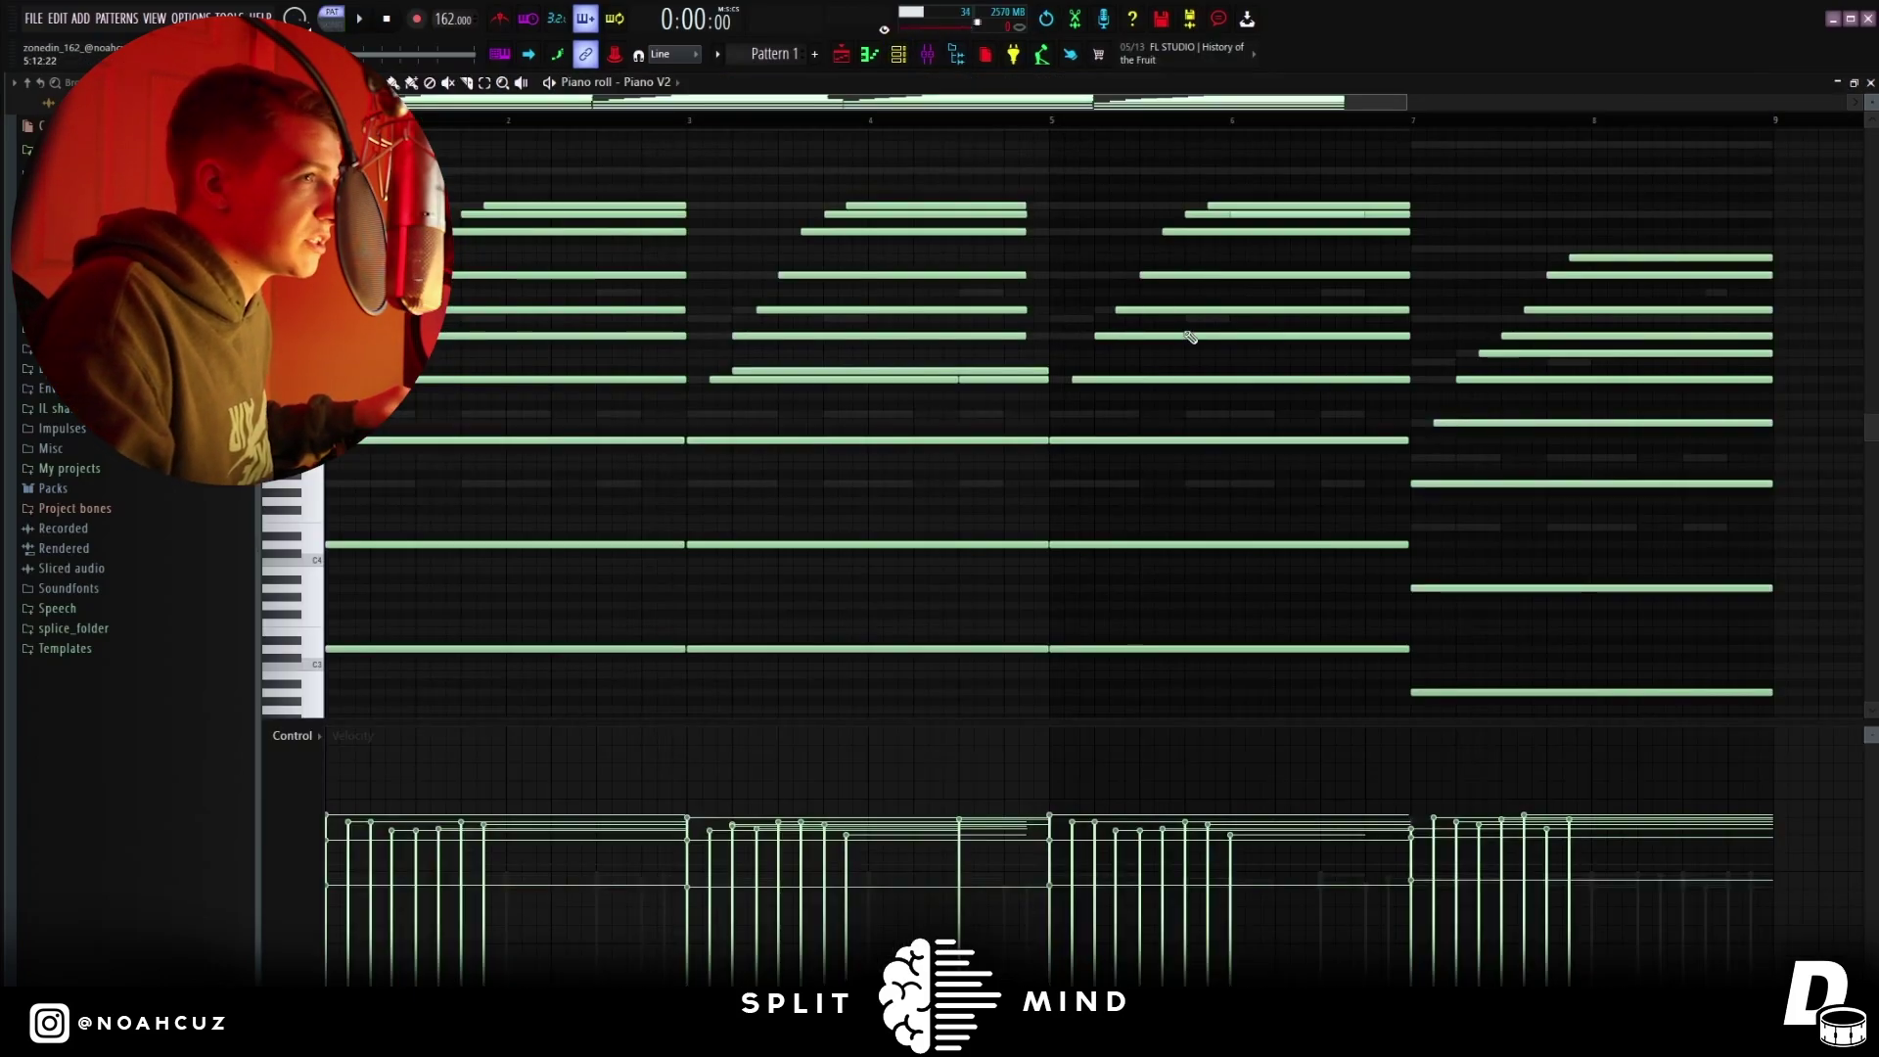
key("space")
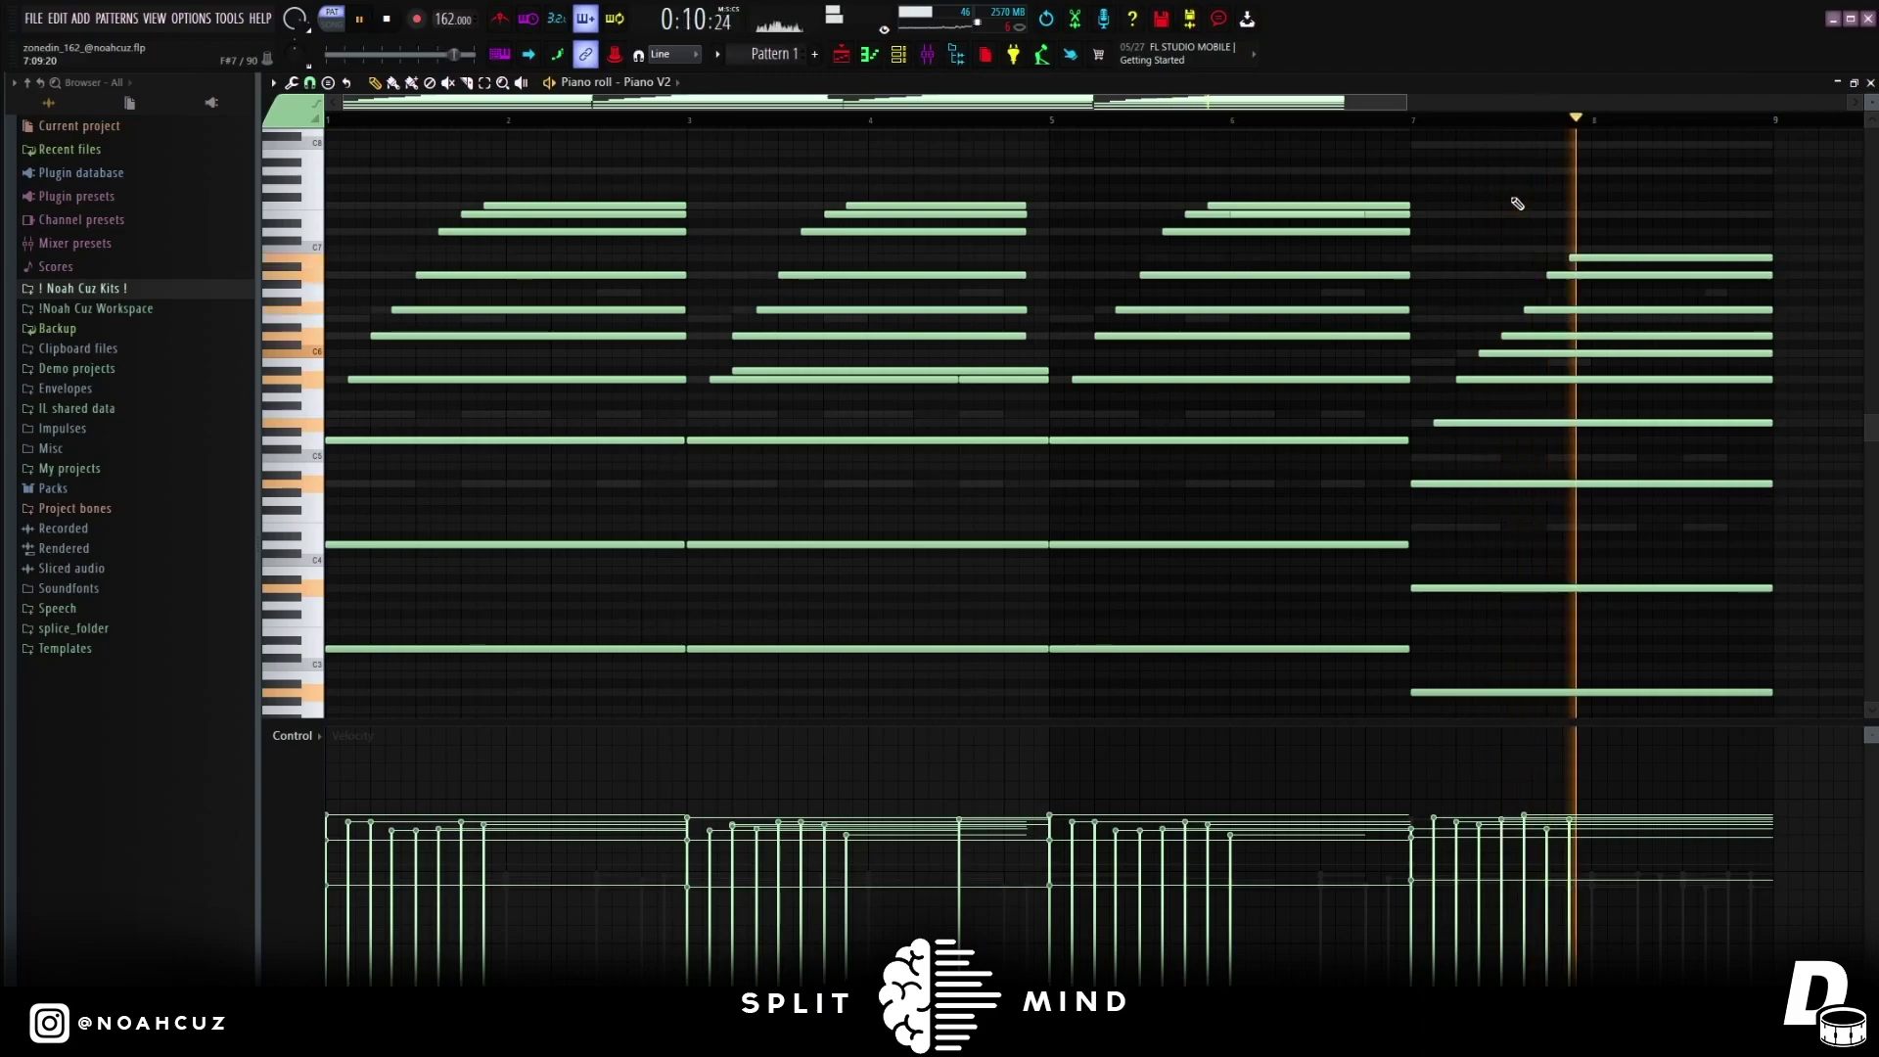
Highlight the lower notes of the first two piano chords and try shifting part of the first chord by octaves
left_click_drag(488, 696, 1214, 308)
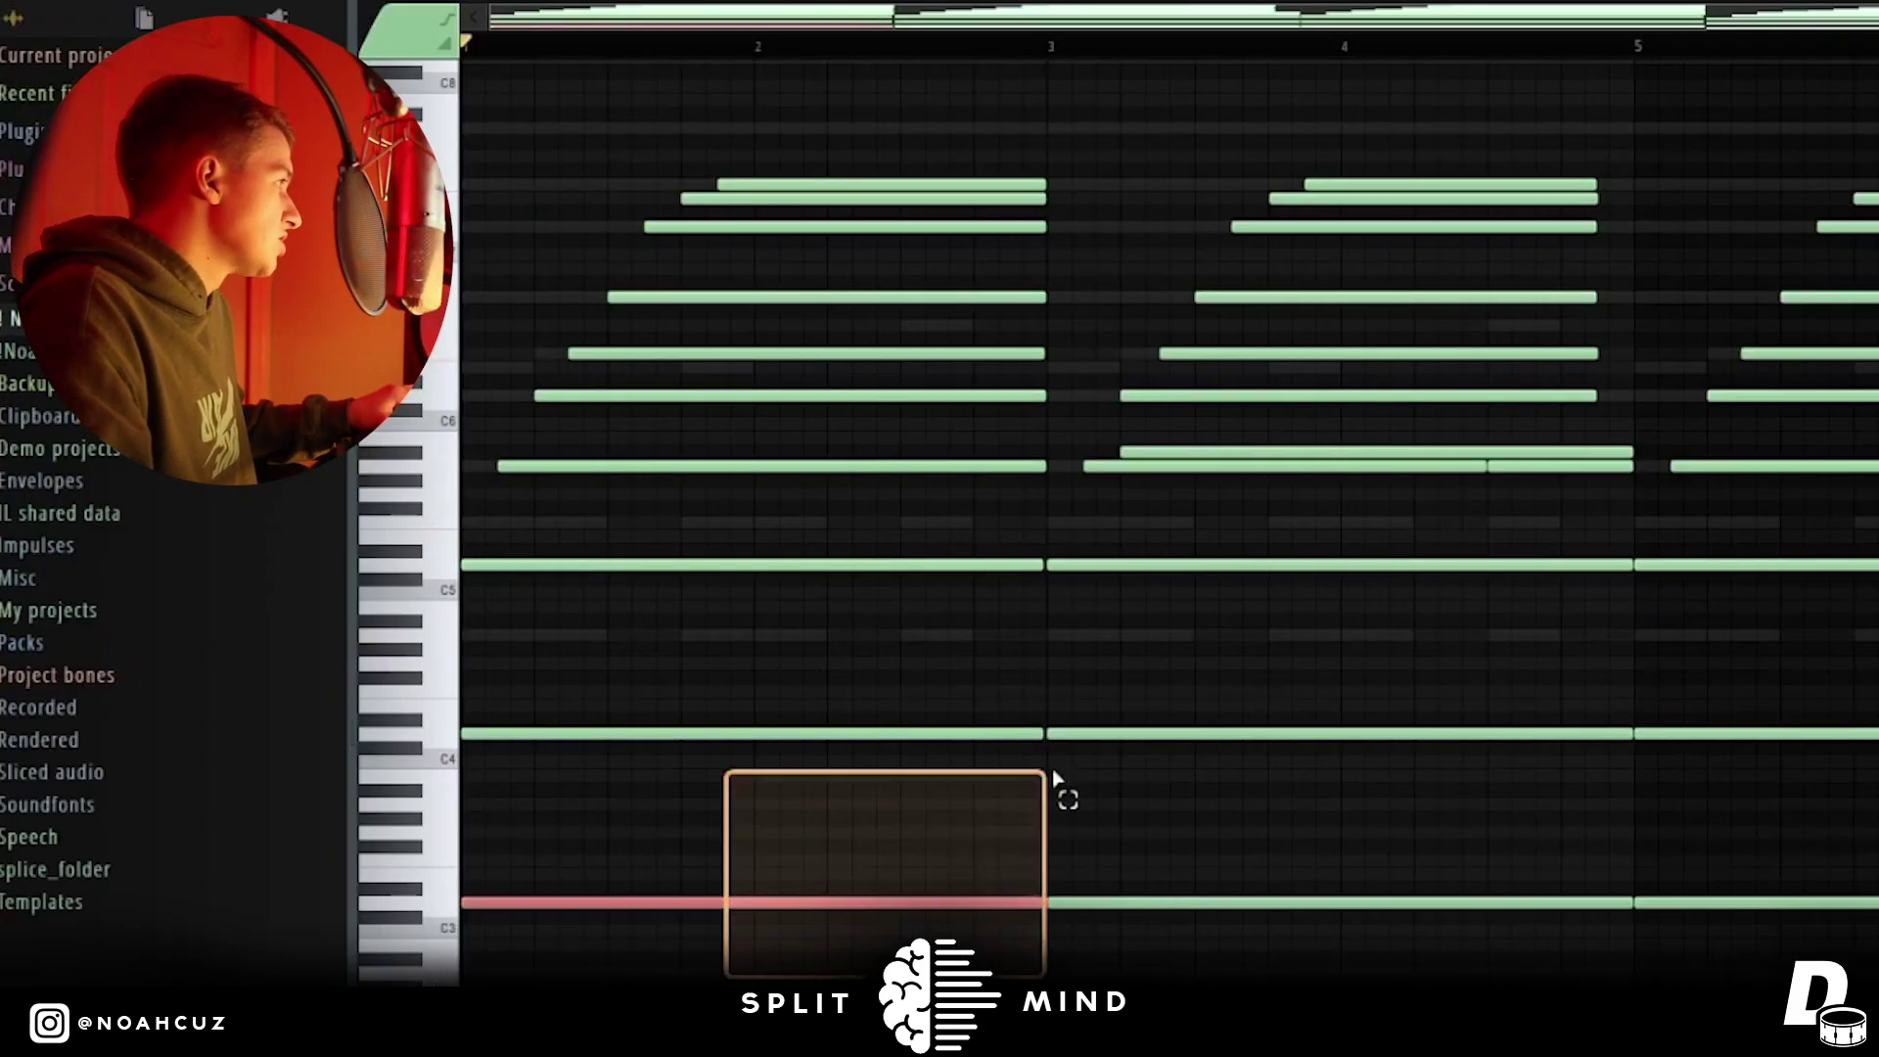
left_click_drag(1878, 349, 1591, 263)
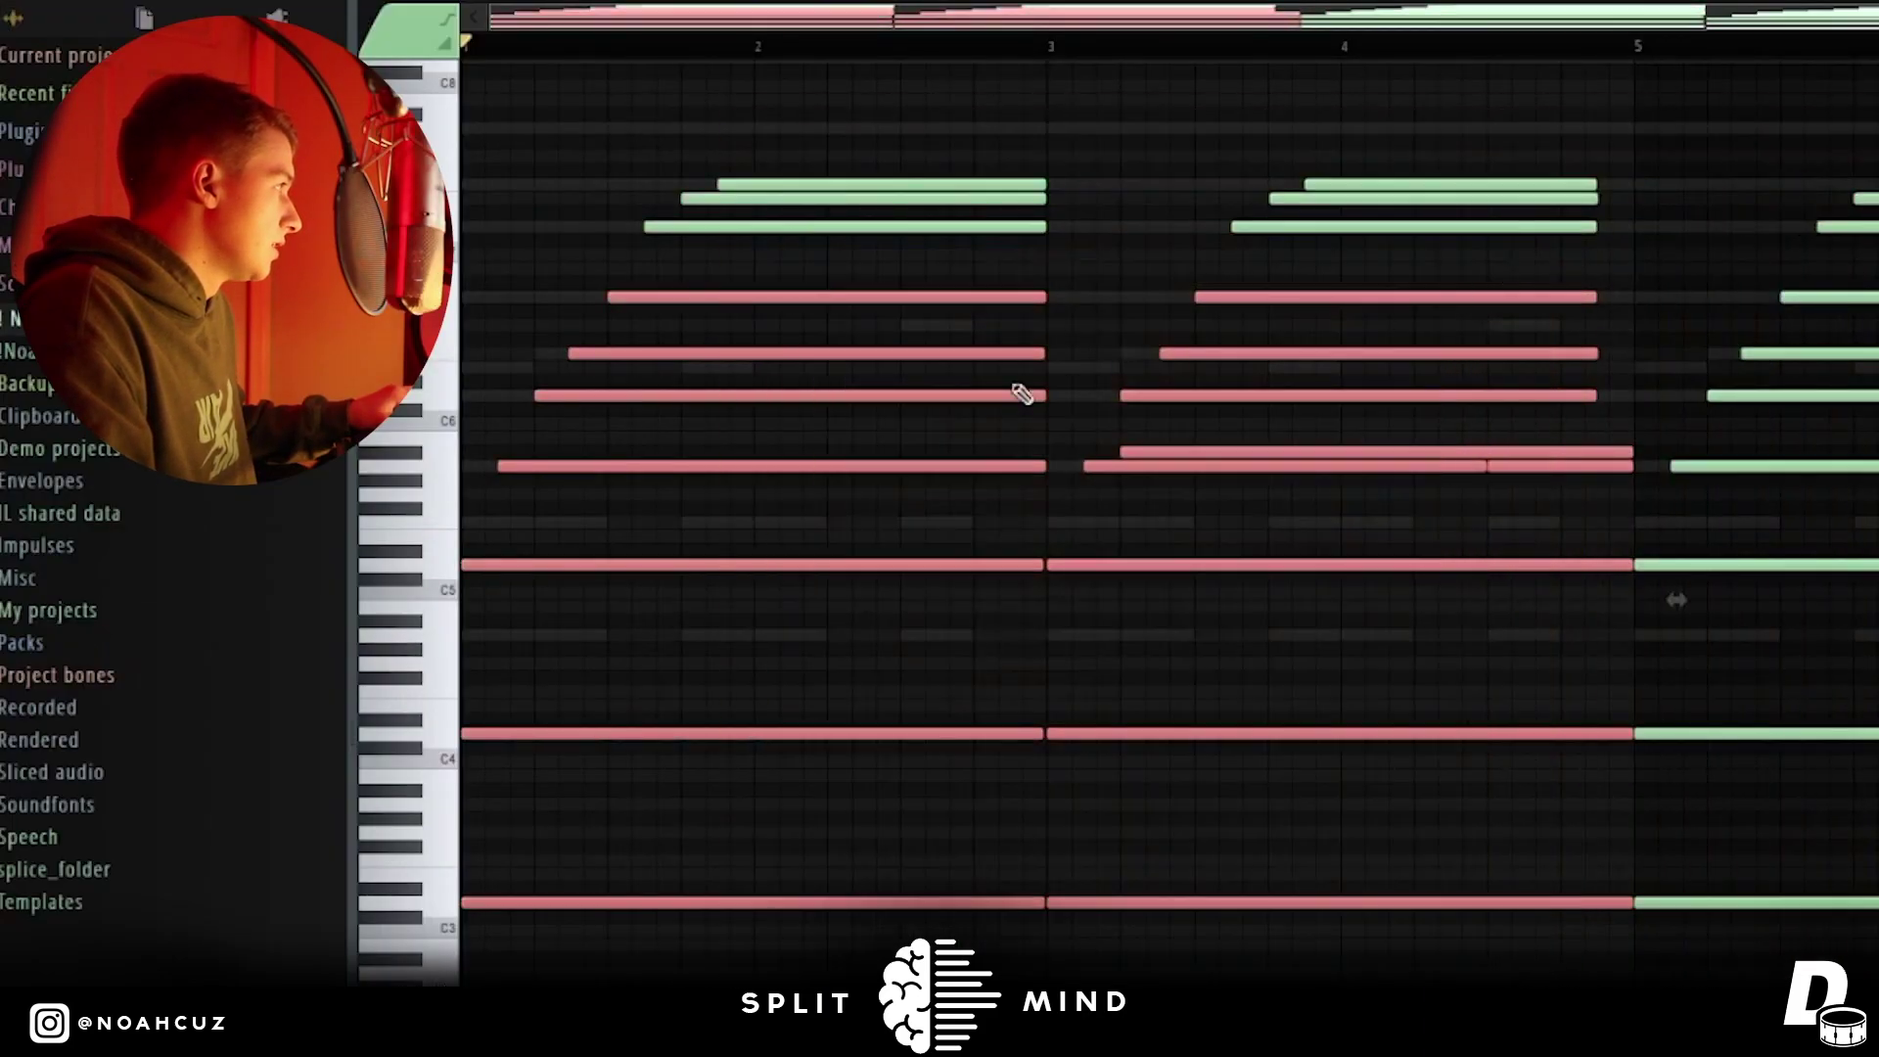
left_click(655, 464, "ctrl")
left_click_drag(621, 285, 860, 415)
key("ctrl+Down")
key("ctrl+Down")
key("ctrl+Up")
key("ctrl+Up")
left_click(719, 393)
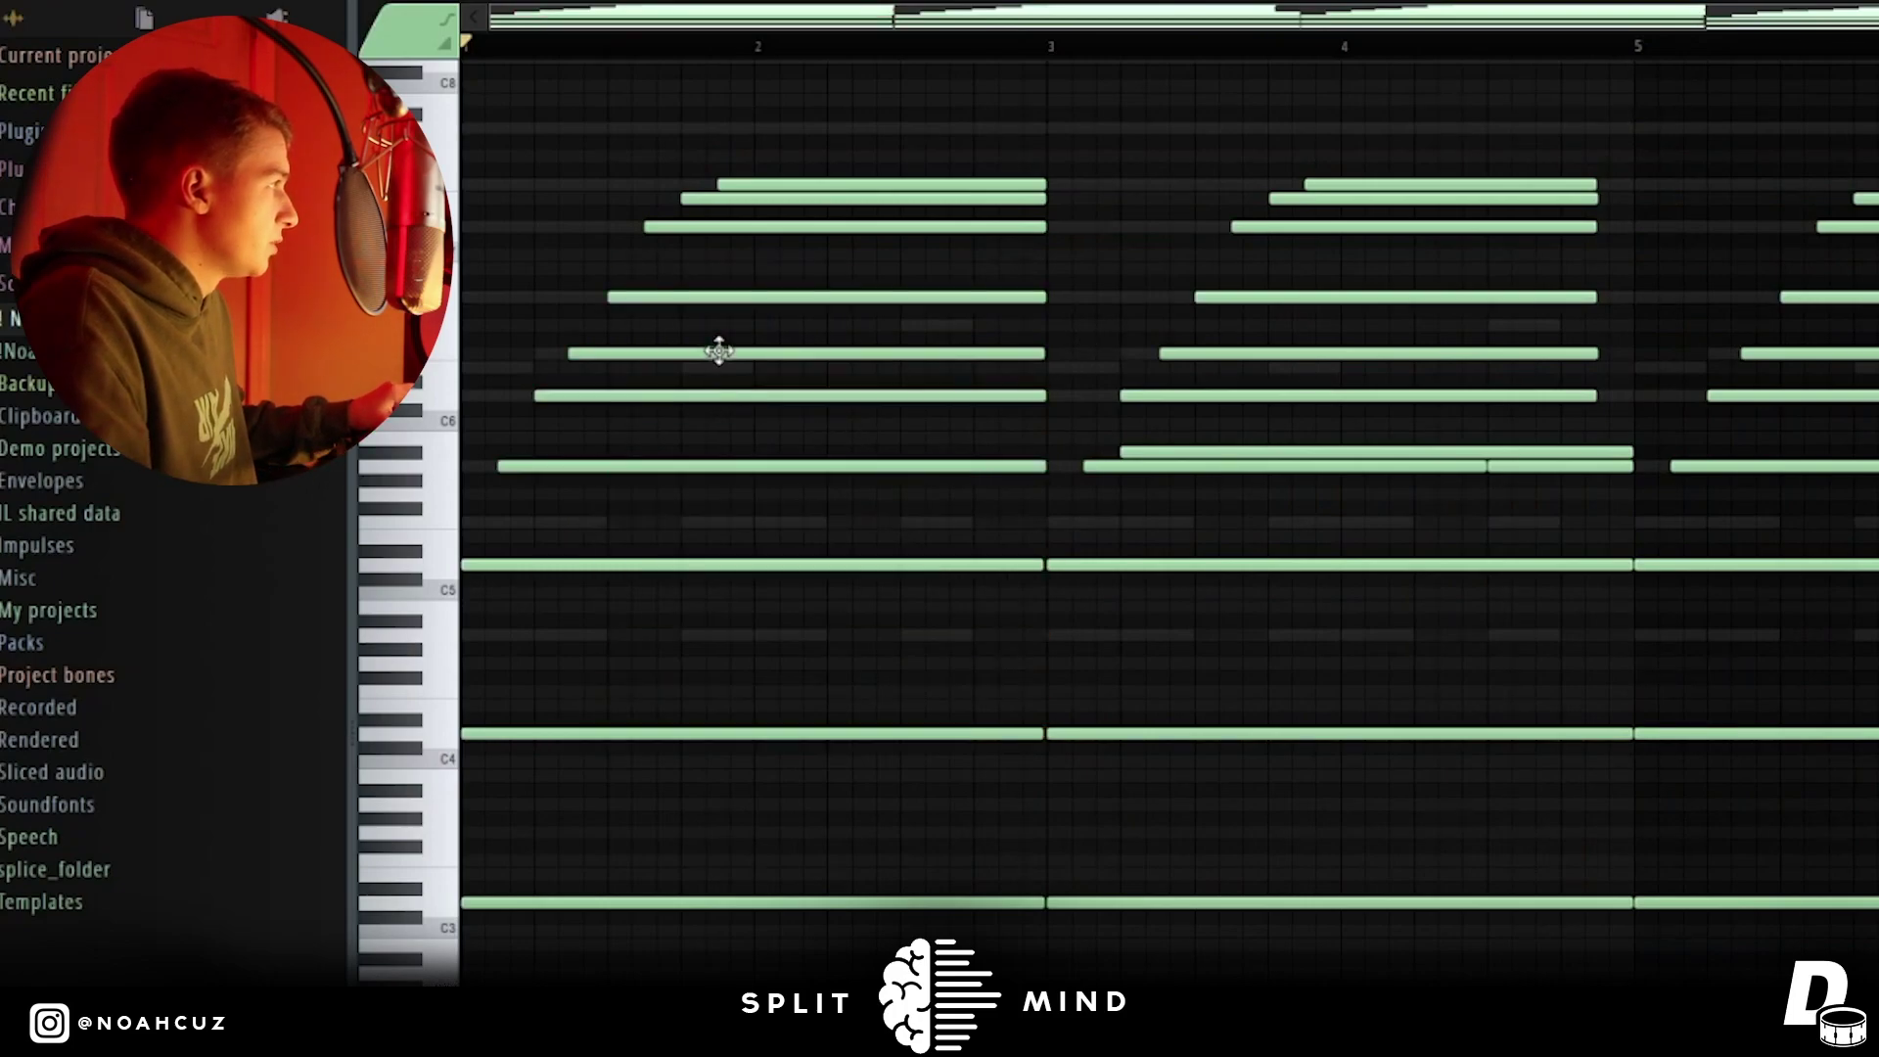
Try shifting two middle notes of the first piano chord up an octave, and examine the chord's other notes
left_click_drag(661, 335, 698, 416)
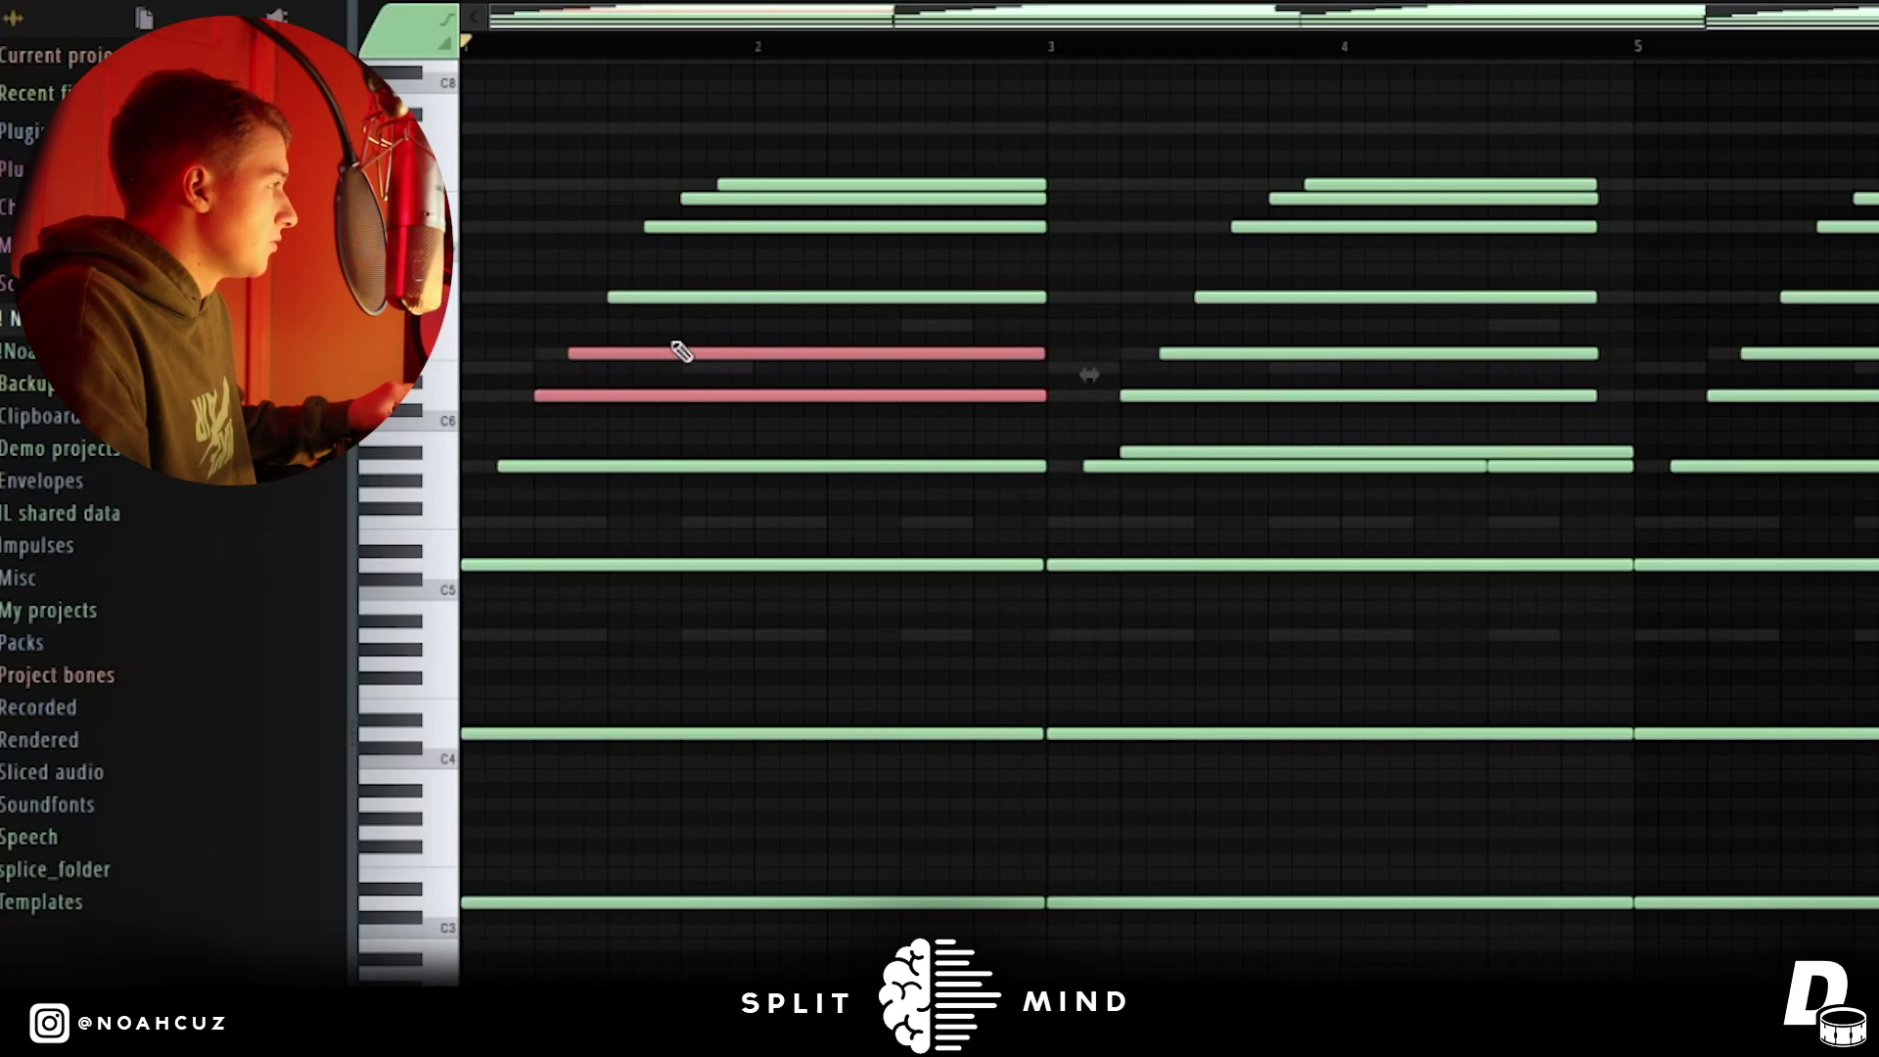
key("ctrl+Up")
key("ctrl+Down")
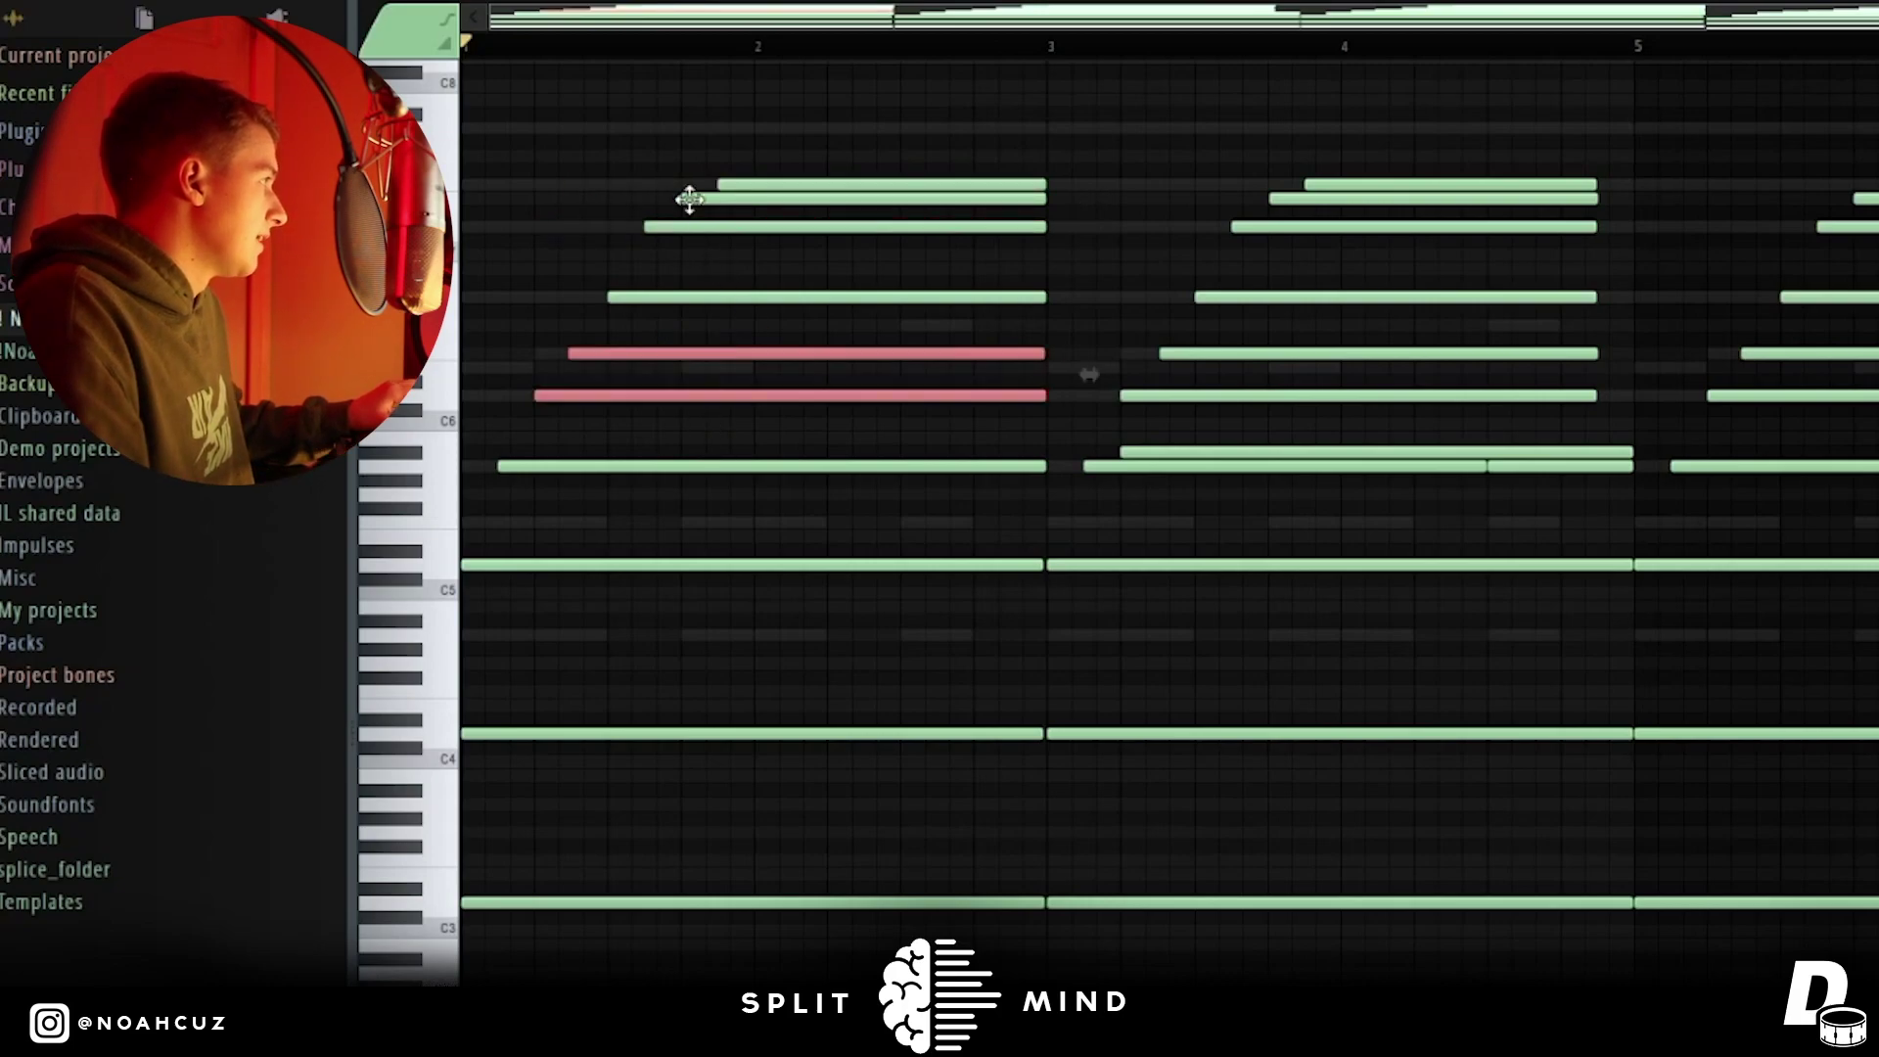
key("ctrl+d")
left_click(669, 302, "ctrl")
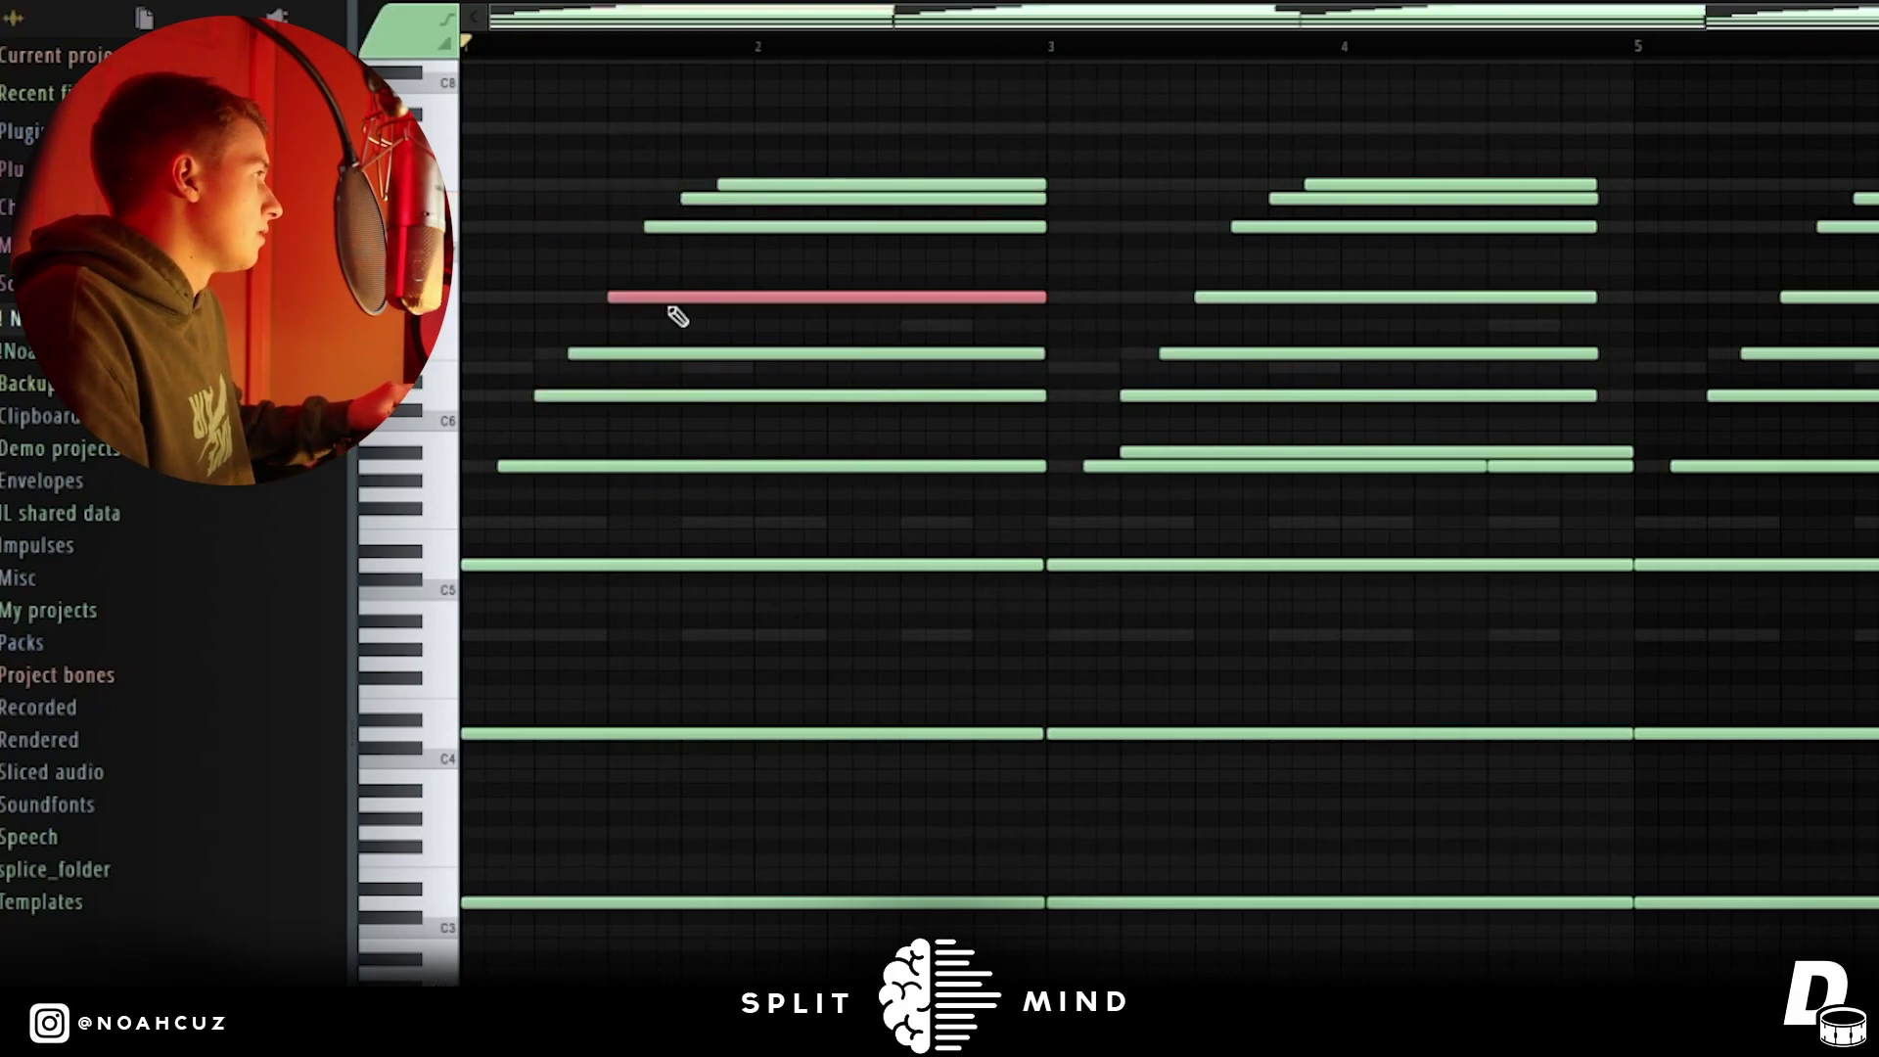
left_click(581, 467)
left_click_drag(596, 520, 587, 984)
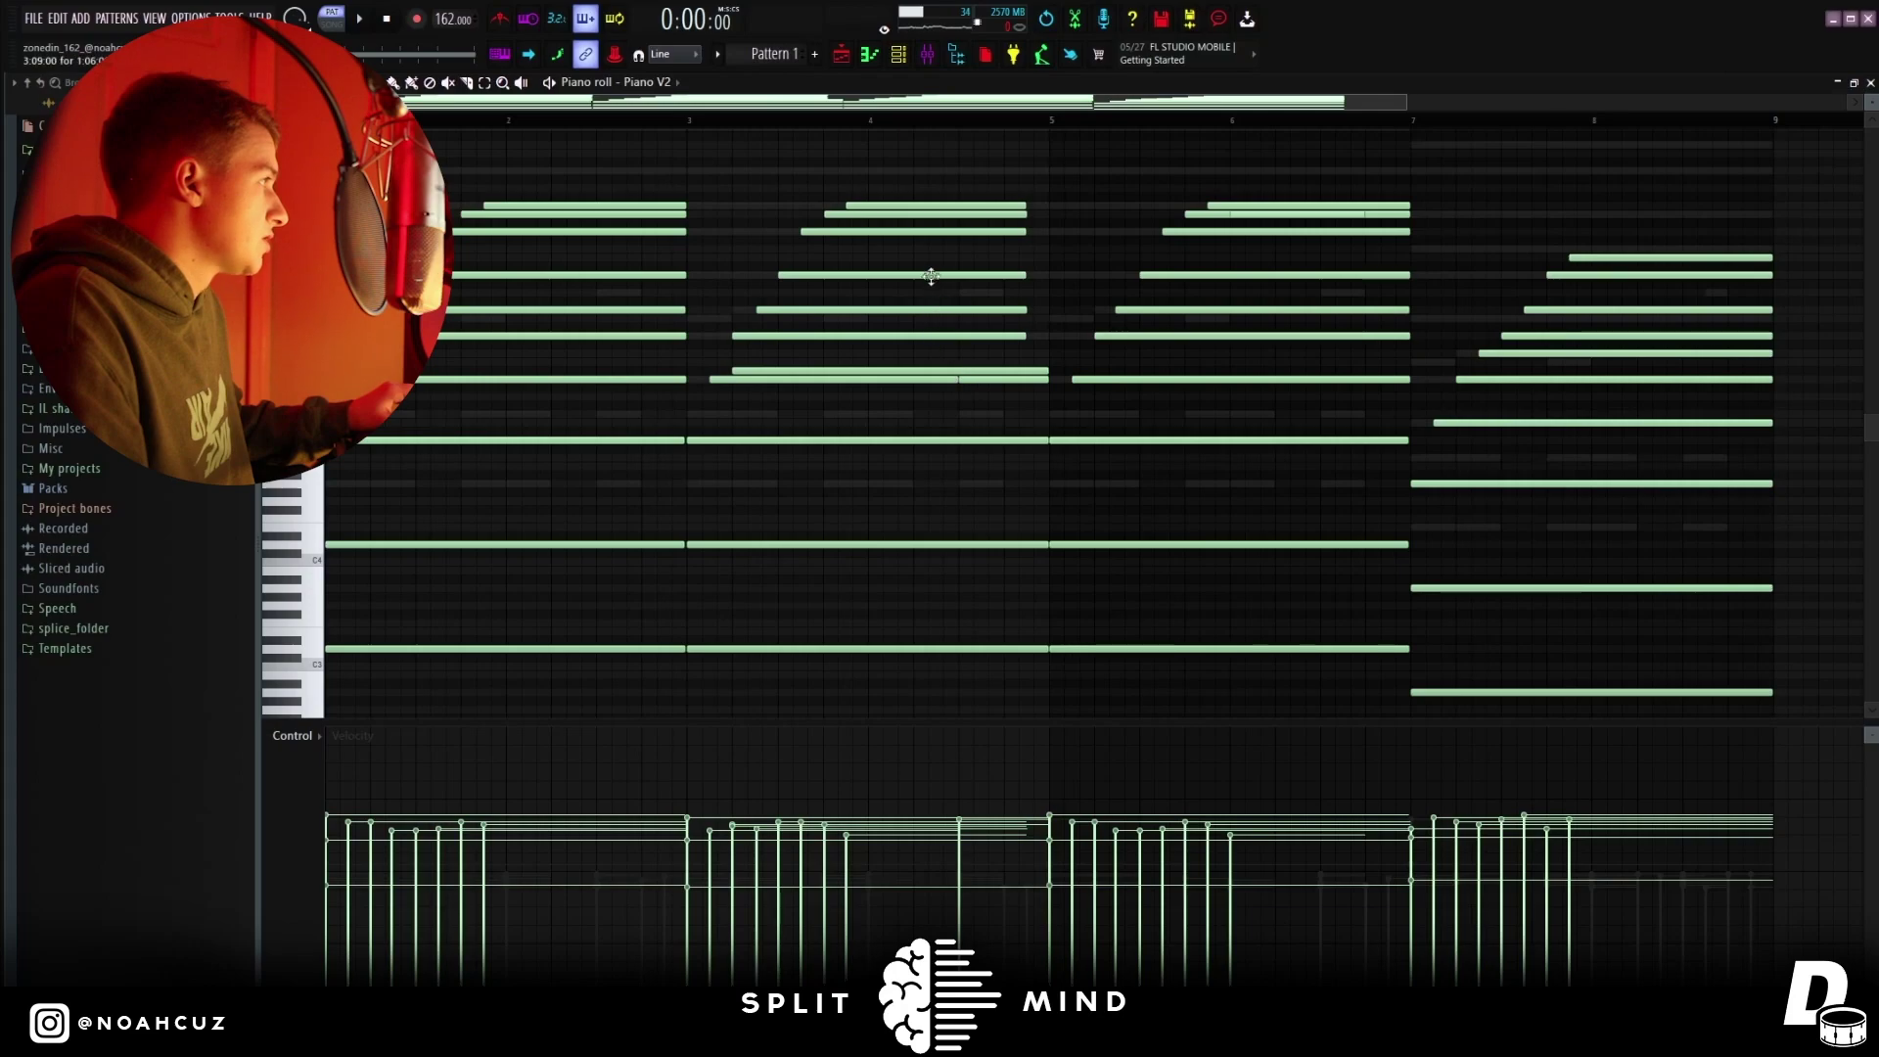
Examine the added notes in the second and third piano chords and the notes of the final chord
left_click_drag(946, 358, 976, 399)
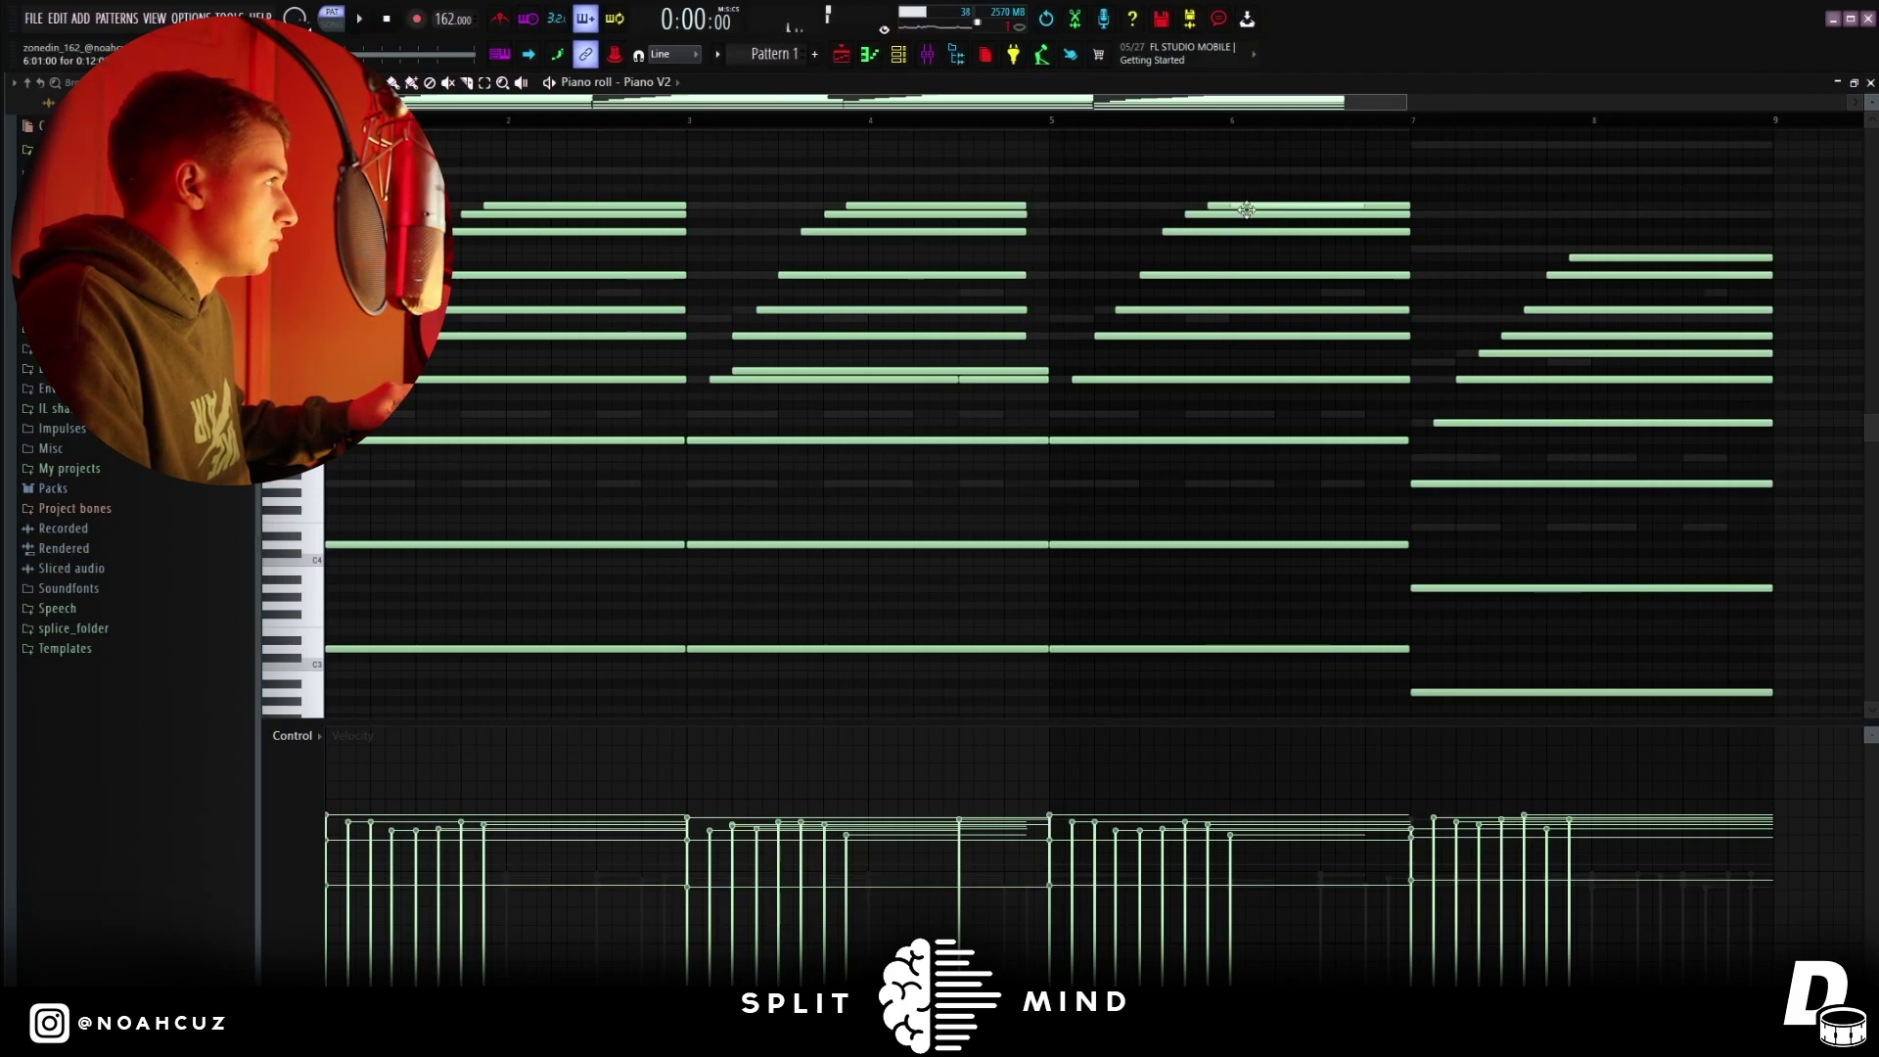
left_click_drag(1225, 185, 1257, 226)
scroll(1529, 335, "down", 1)
left_click_drag(1485, 186, 1753, 626)
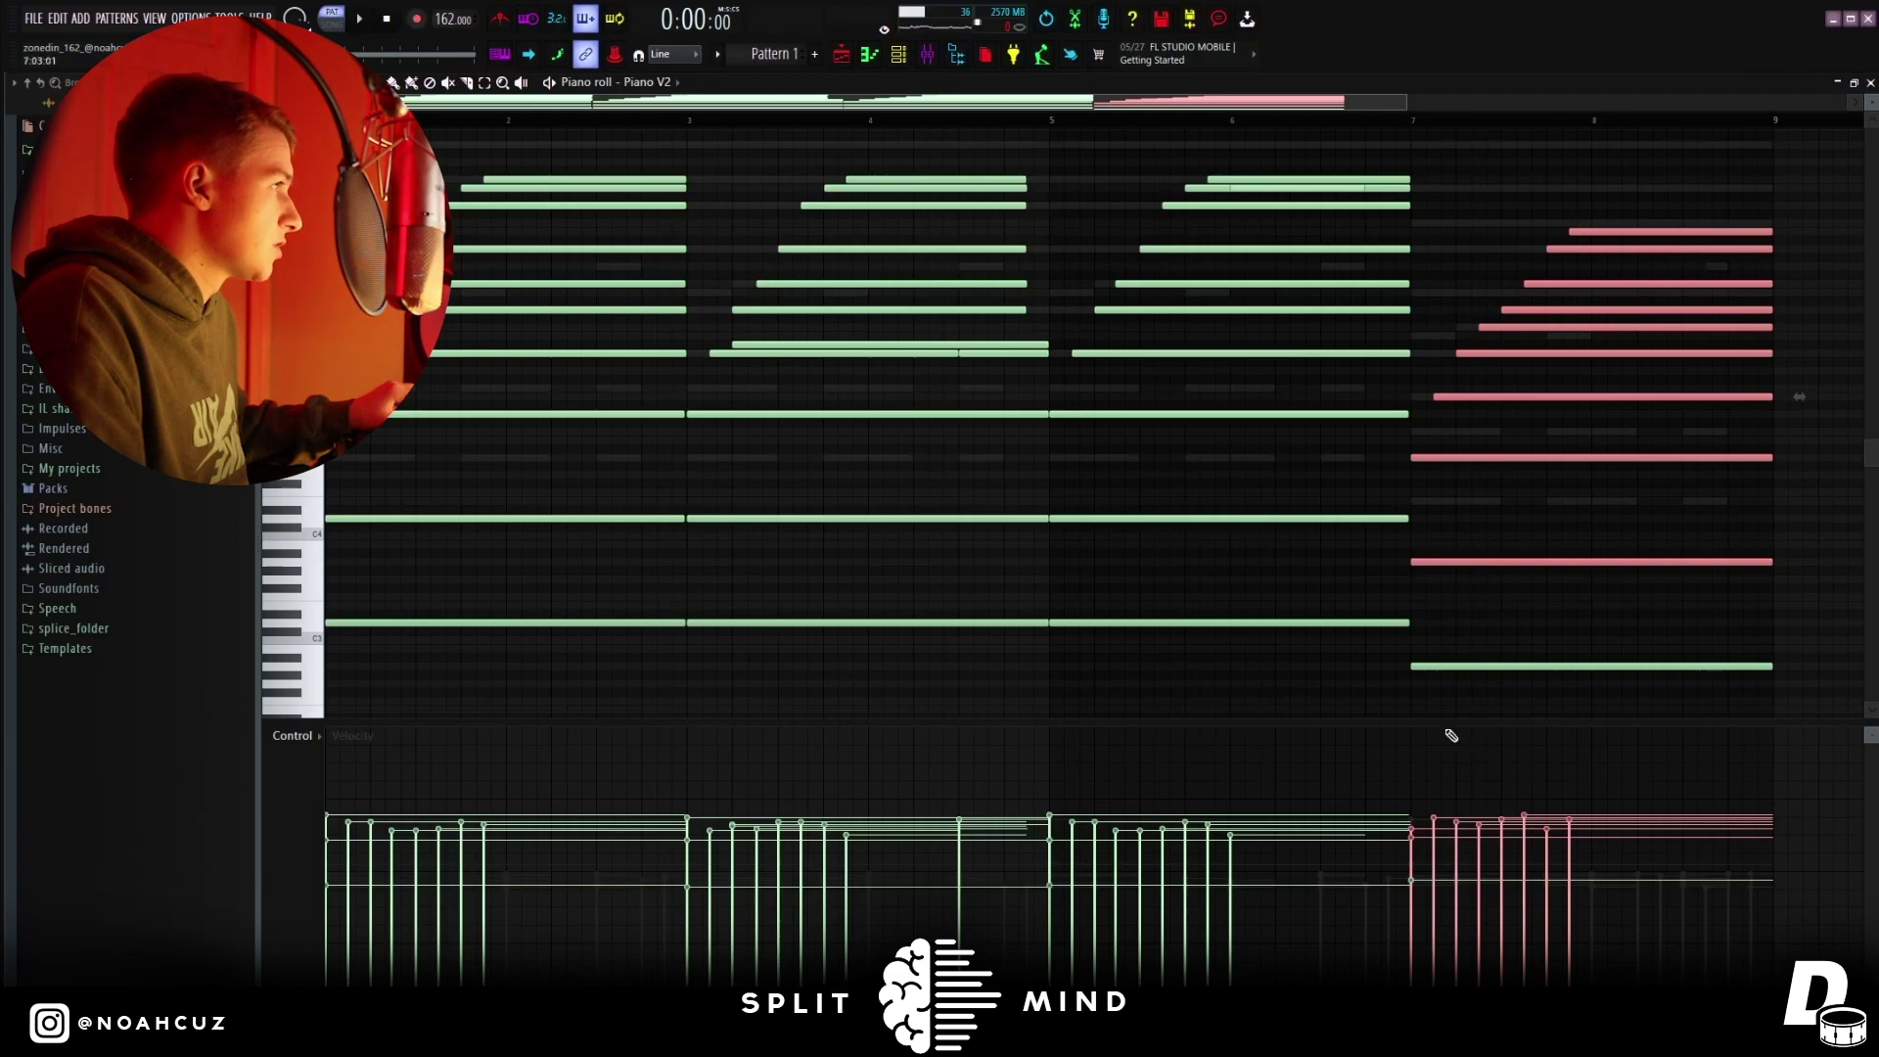
left_click_drag(1705, 700, 1764, 685)
Play the soloed piano clip and inspect ValhallaVintageVerb and Ghz Lohi 3 on the Piano Chords mixer insert
left_click(927, 55)
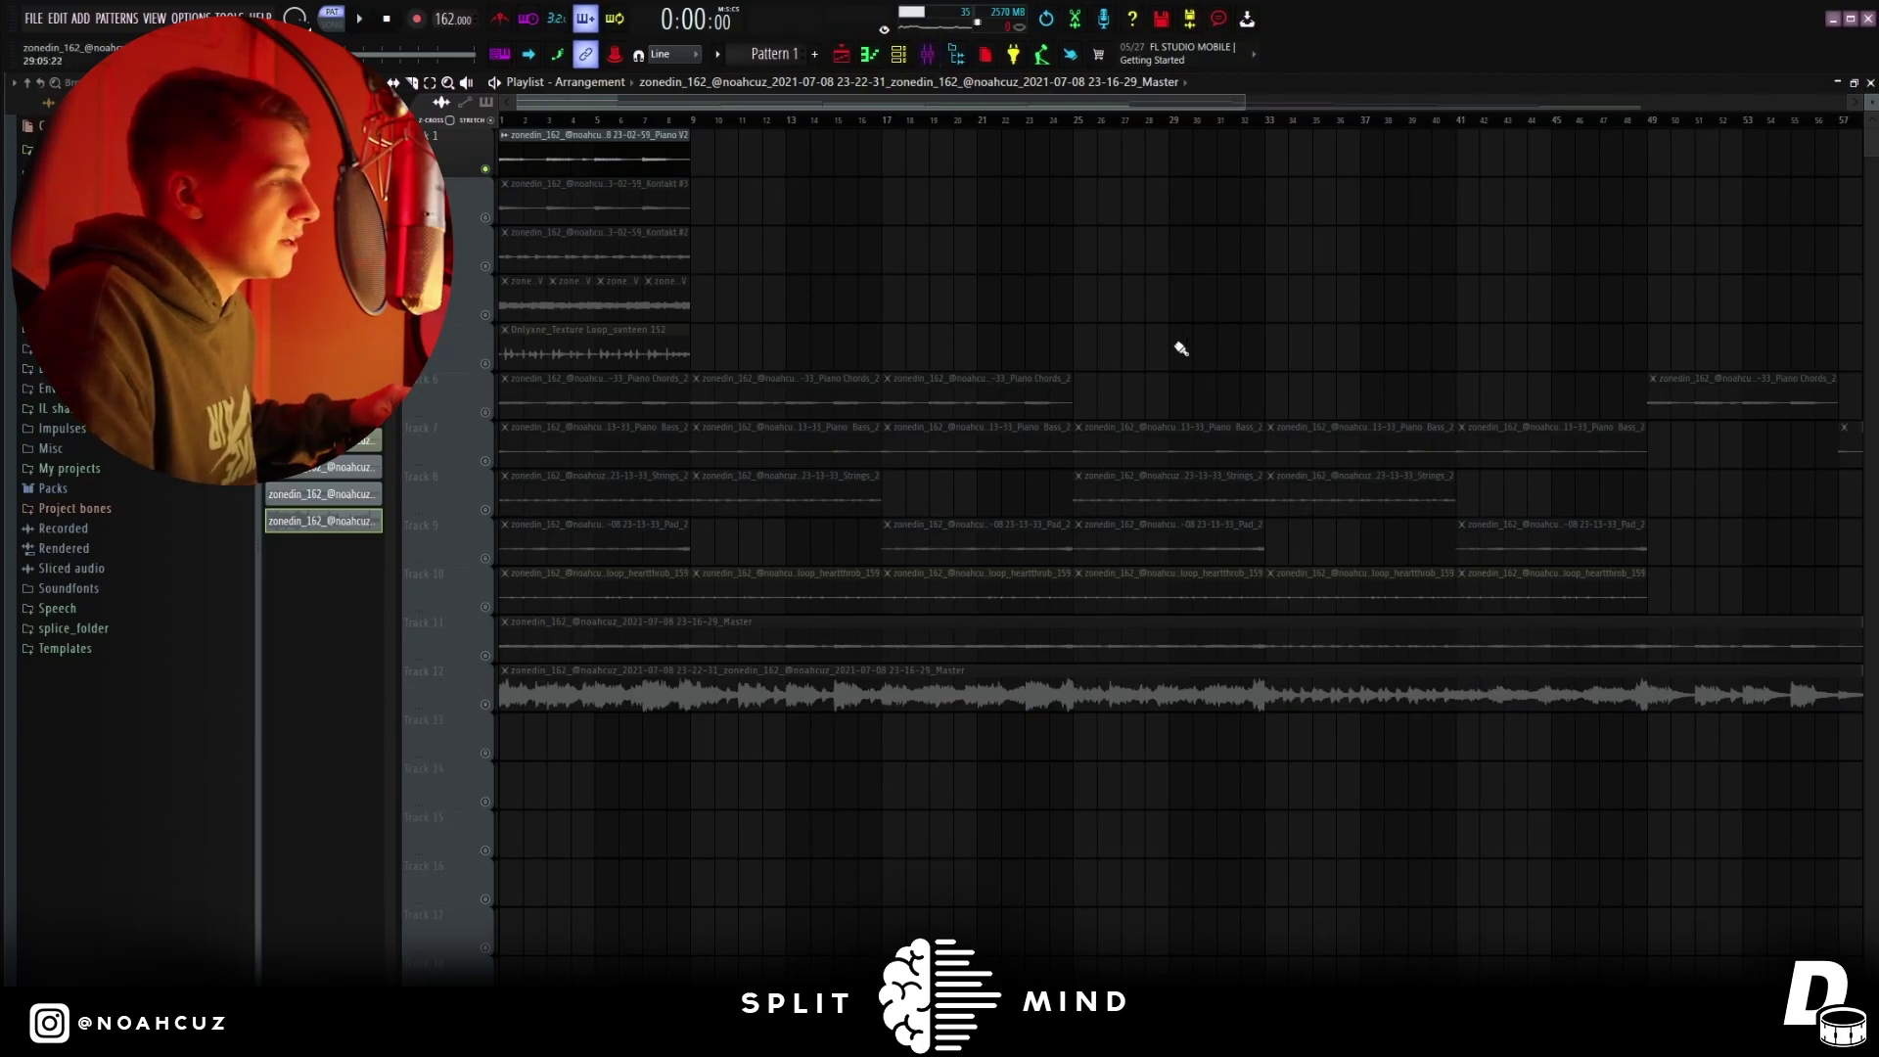
key("space")
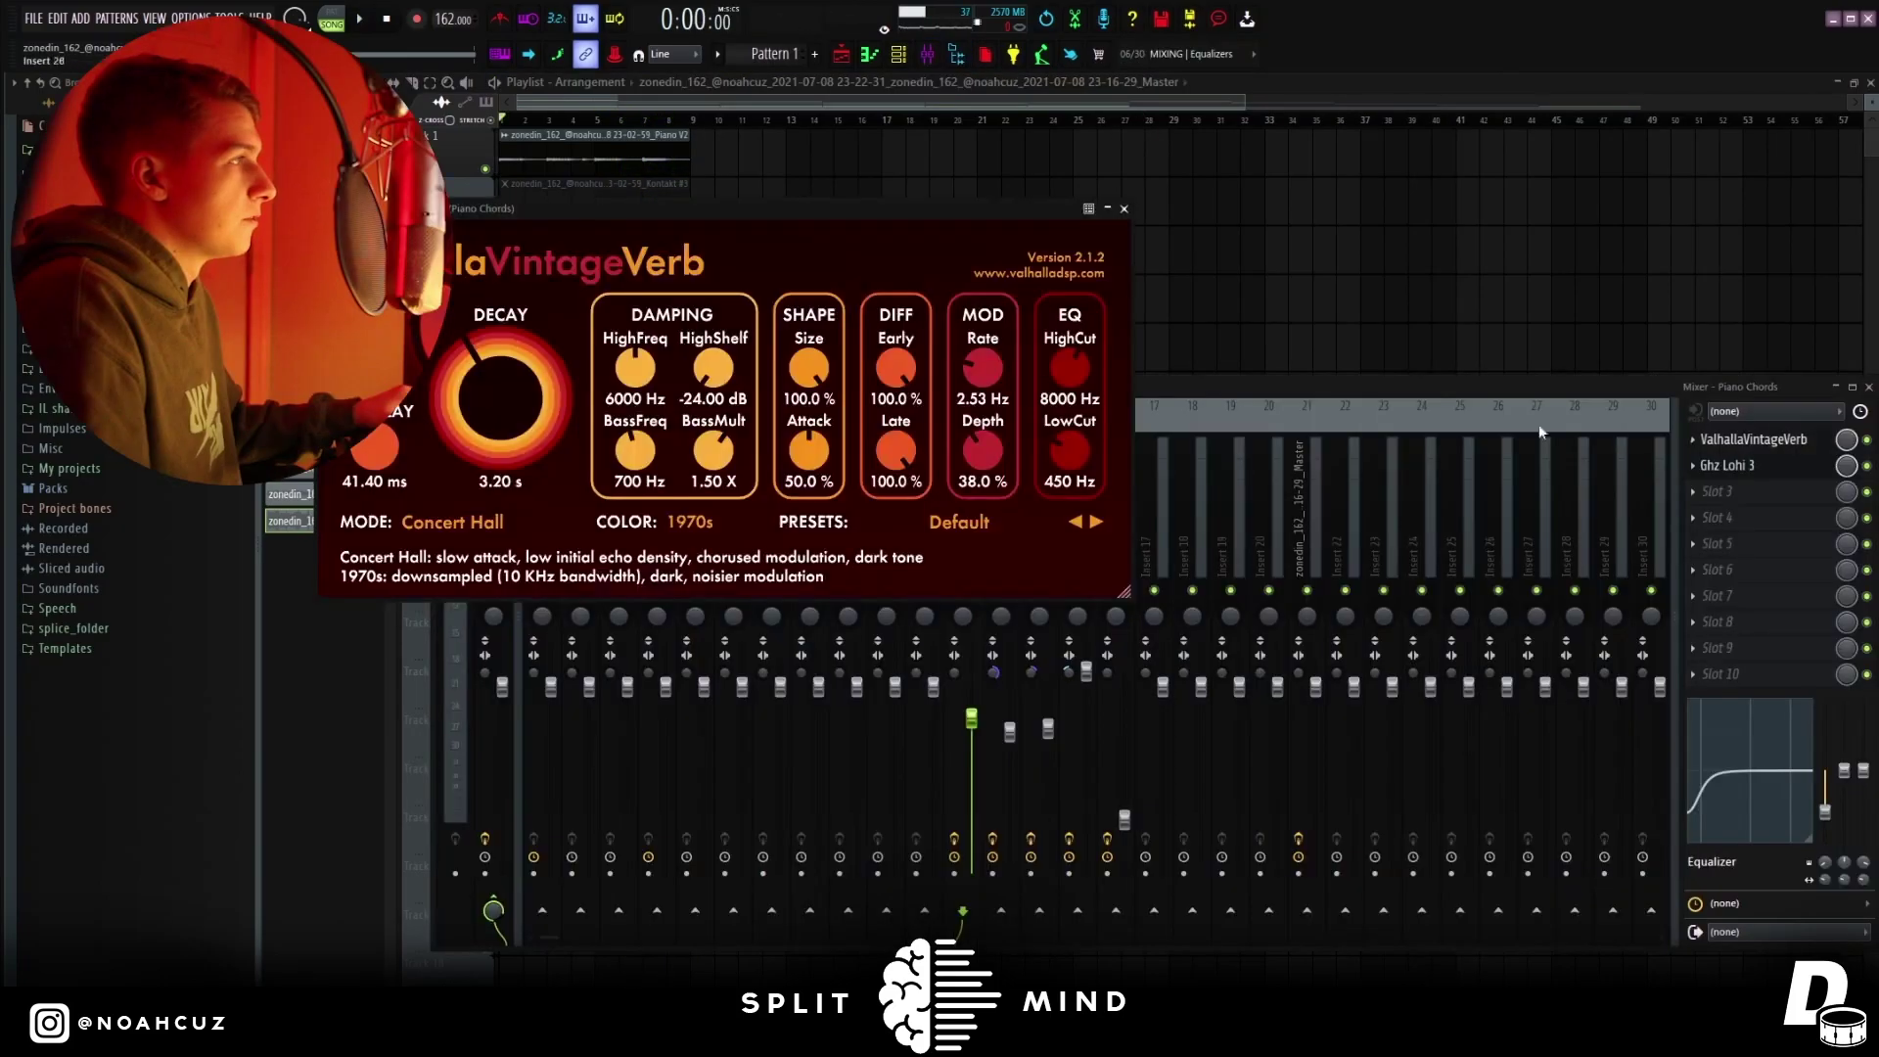
left_click_drag(873, 214, 1154, 229)
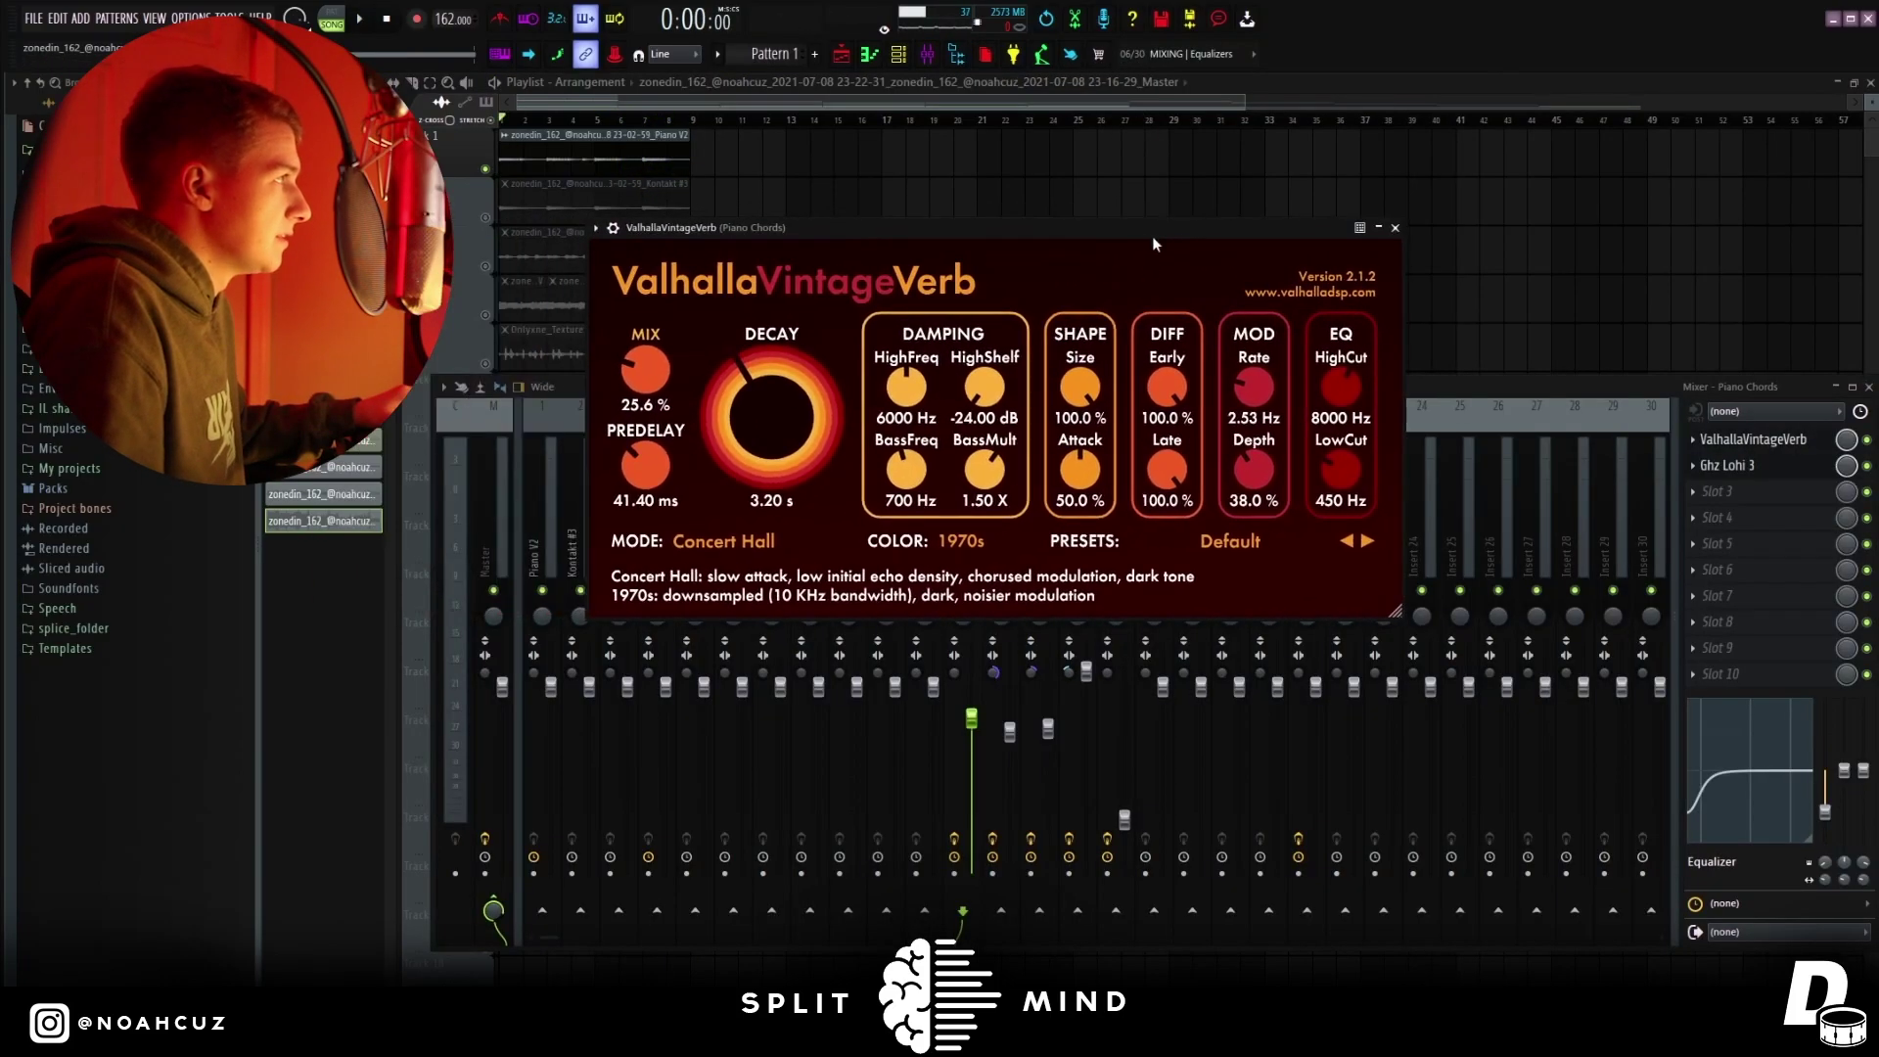
left_click(1765, 476)
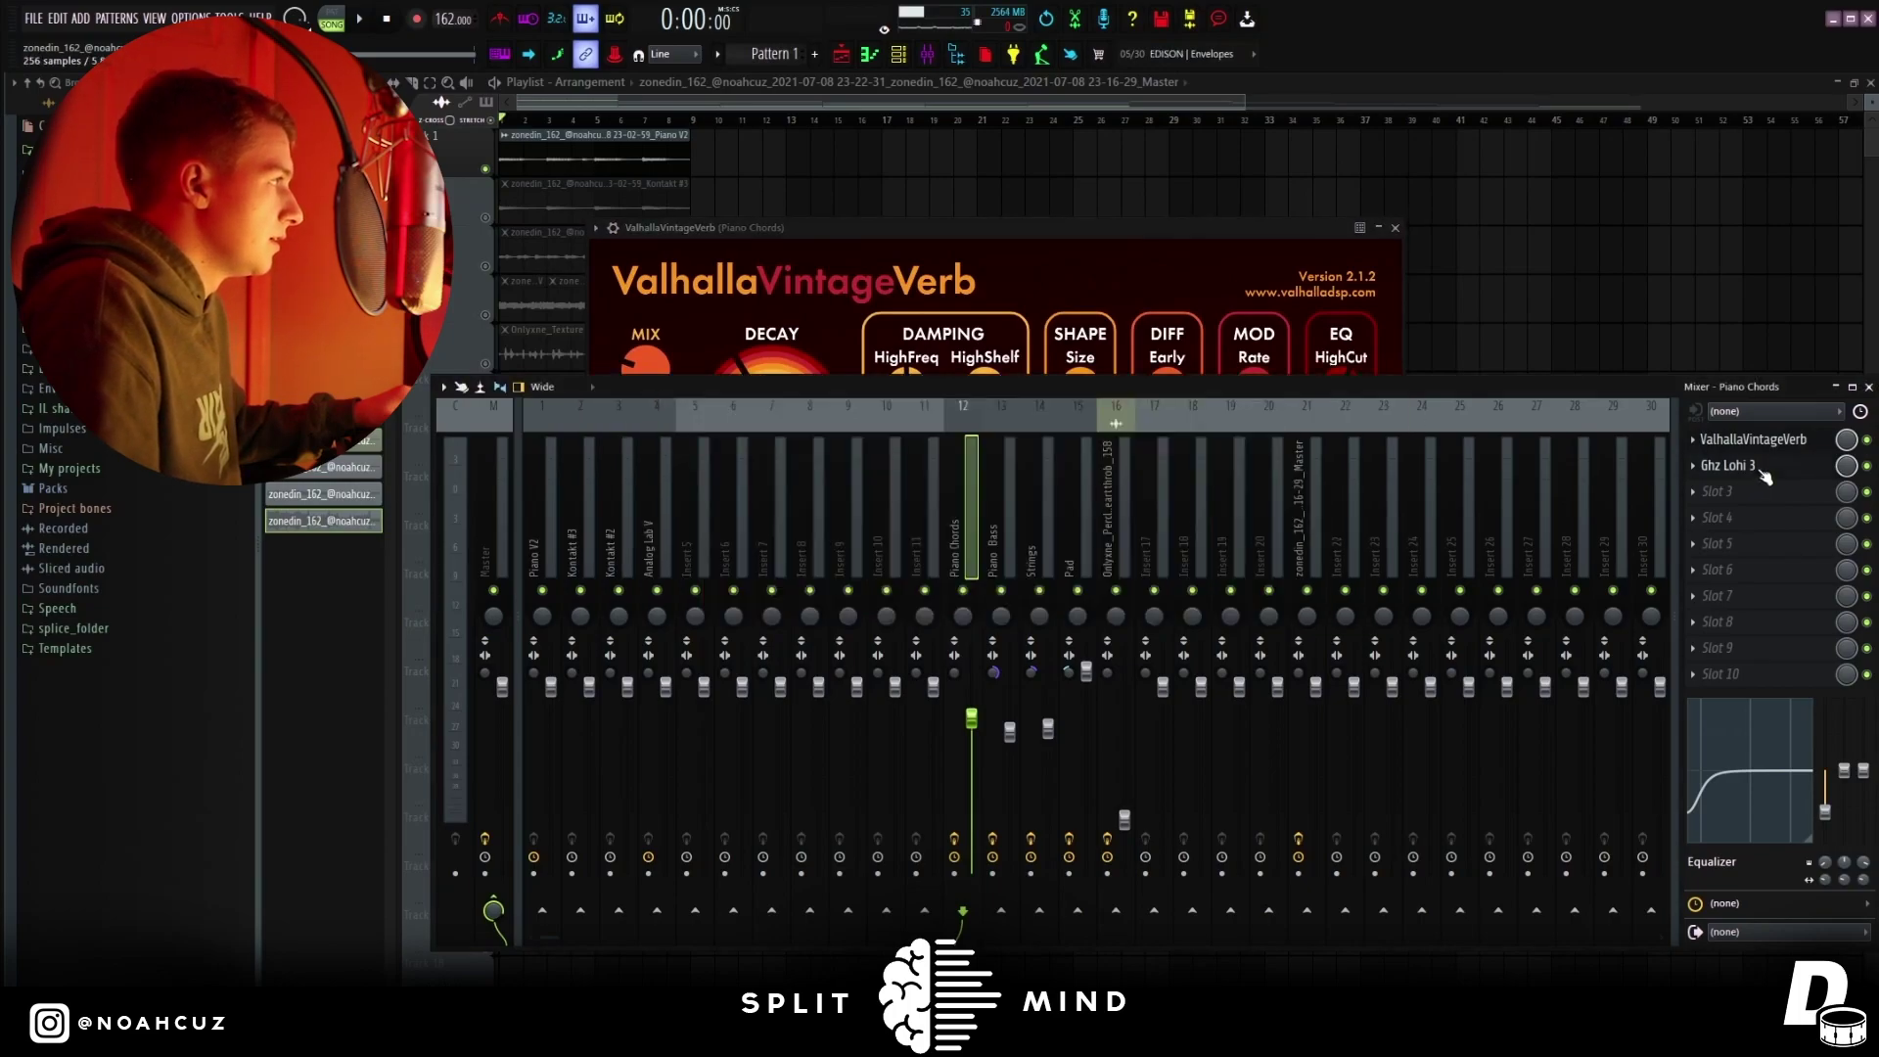
left_click(1764, 476)
left_click_drag(589, 235, 902, 245)
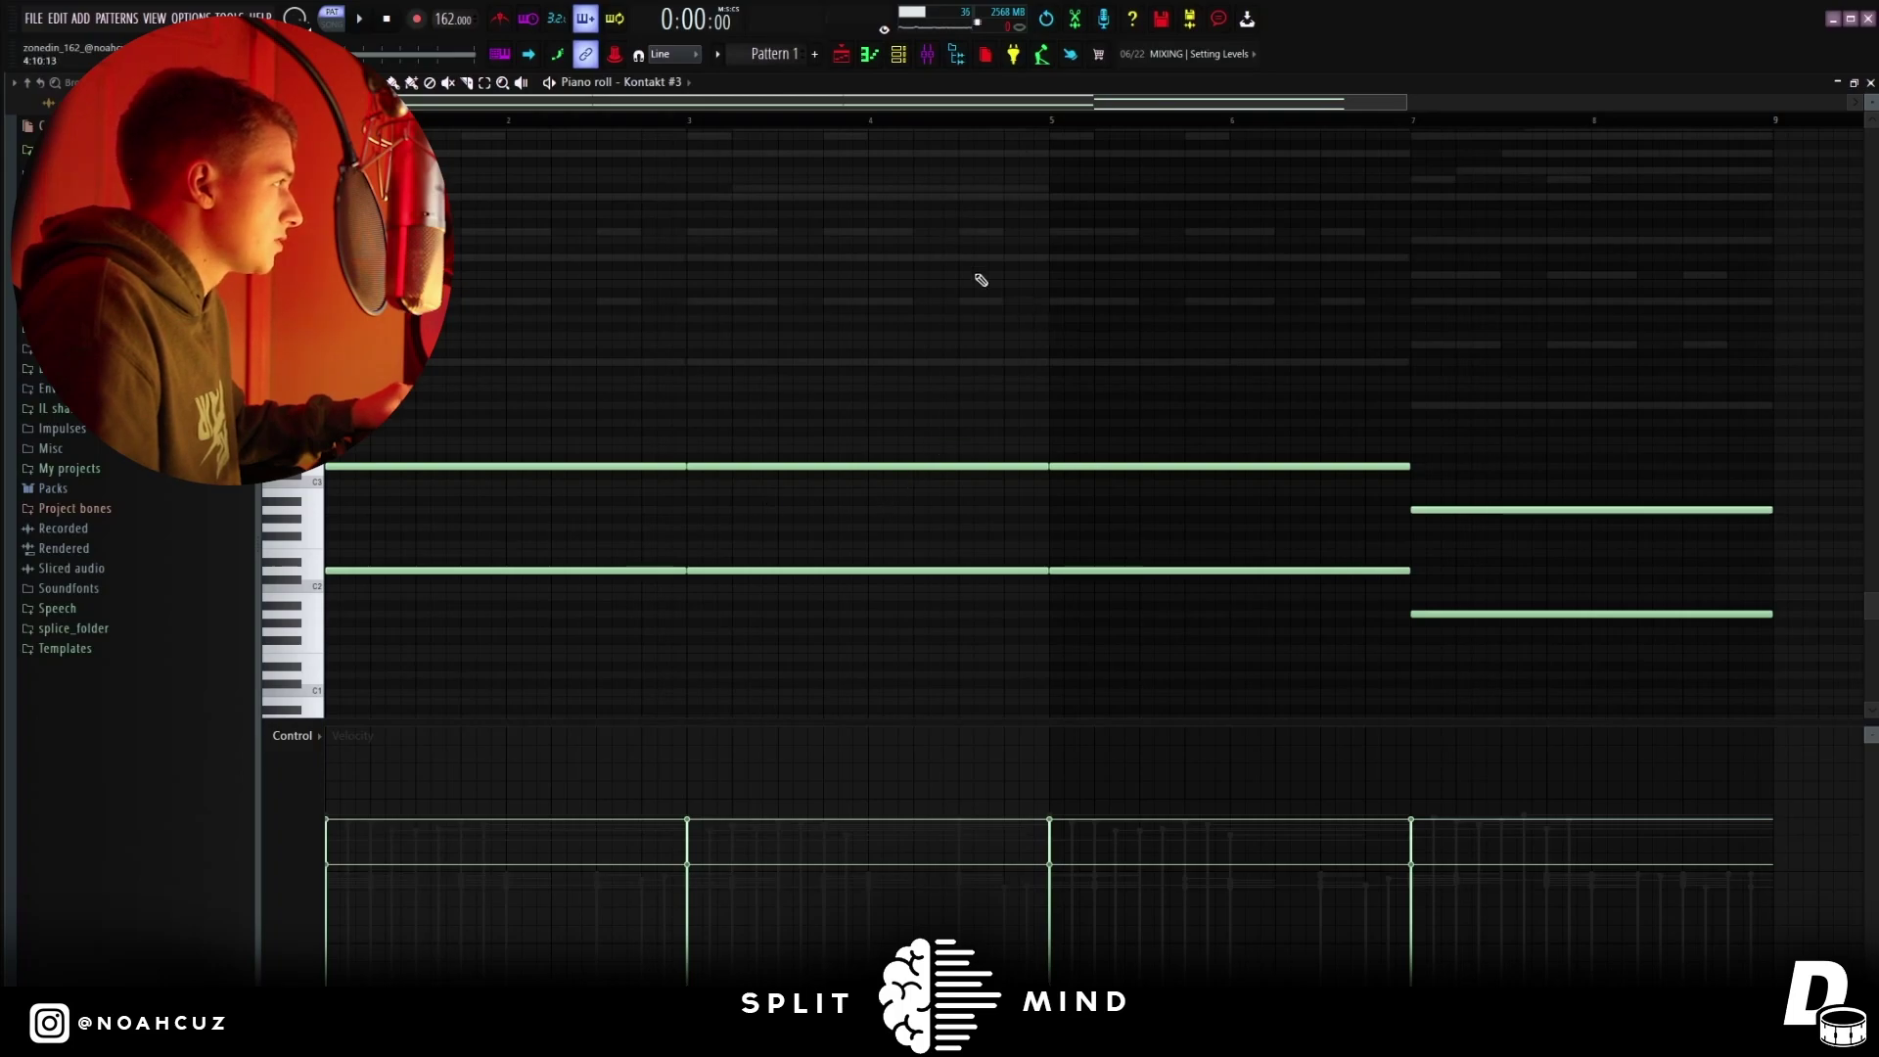
Play the Kontakt #3 bass pattern and the Kontakt #2 strings pattern in the piano roll
key("space")
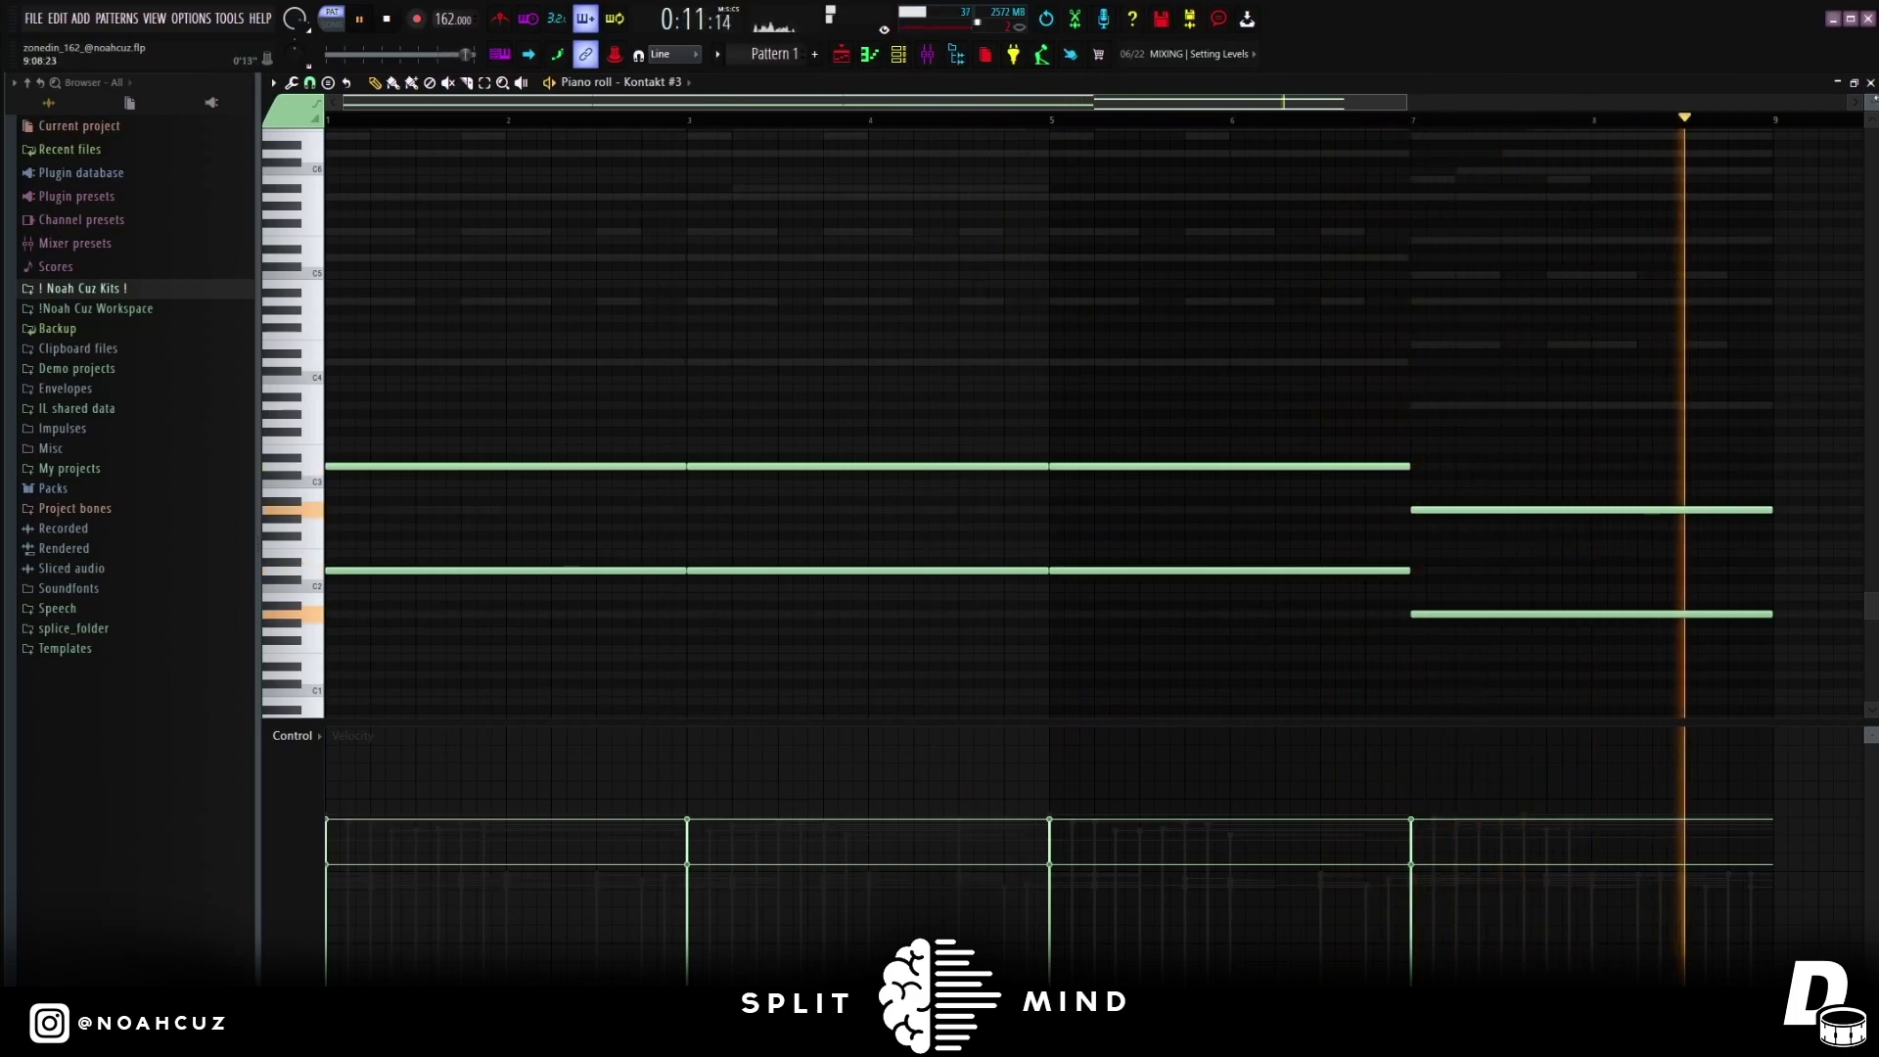
scroll(1019, 306, "up", 1)
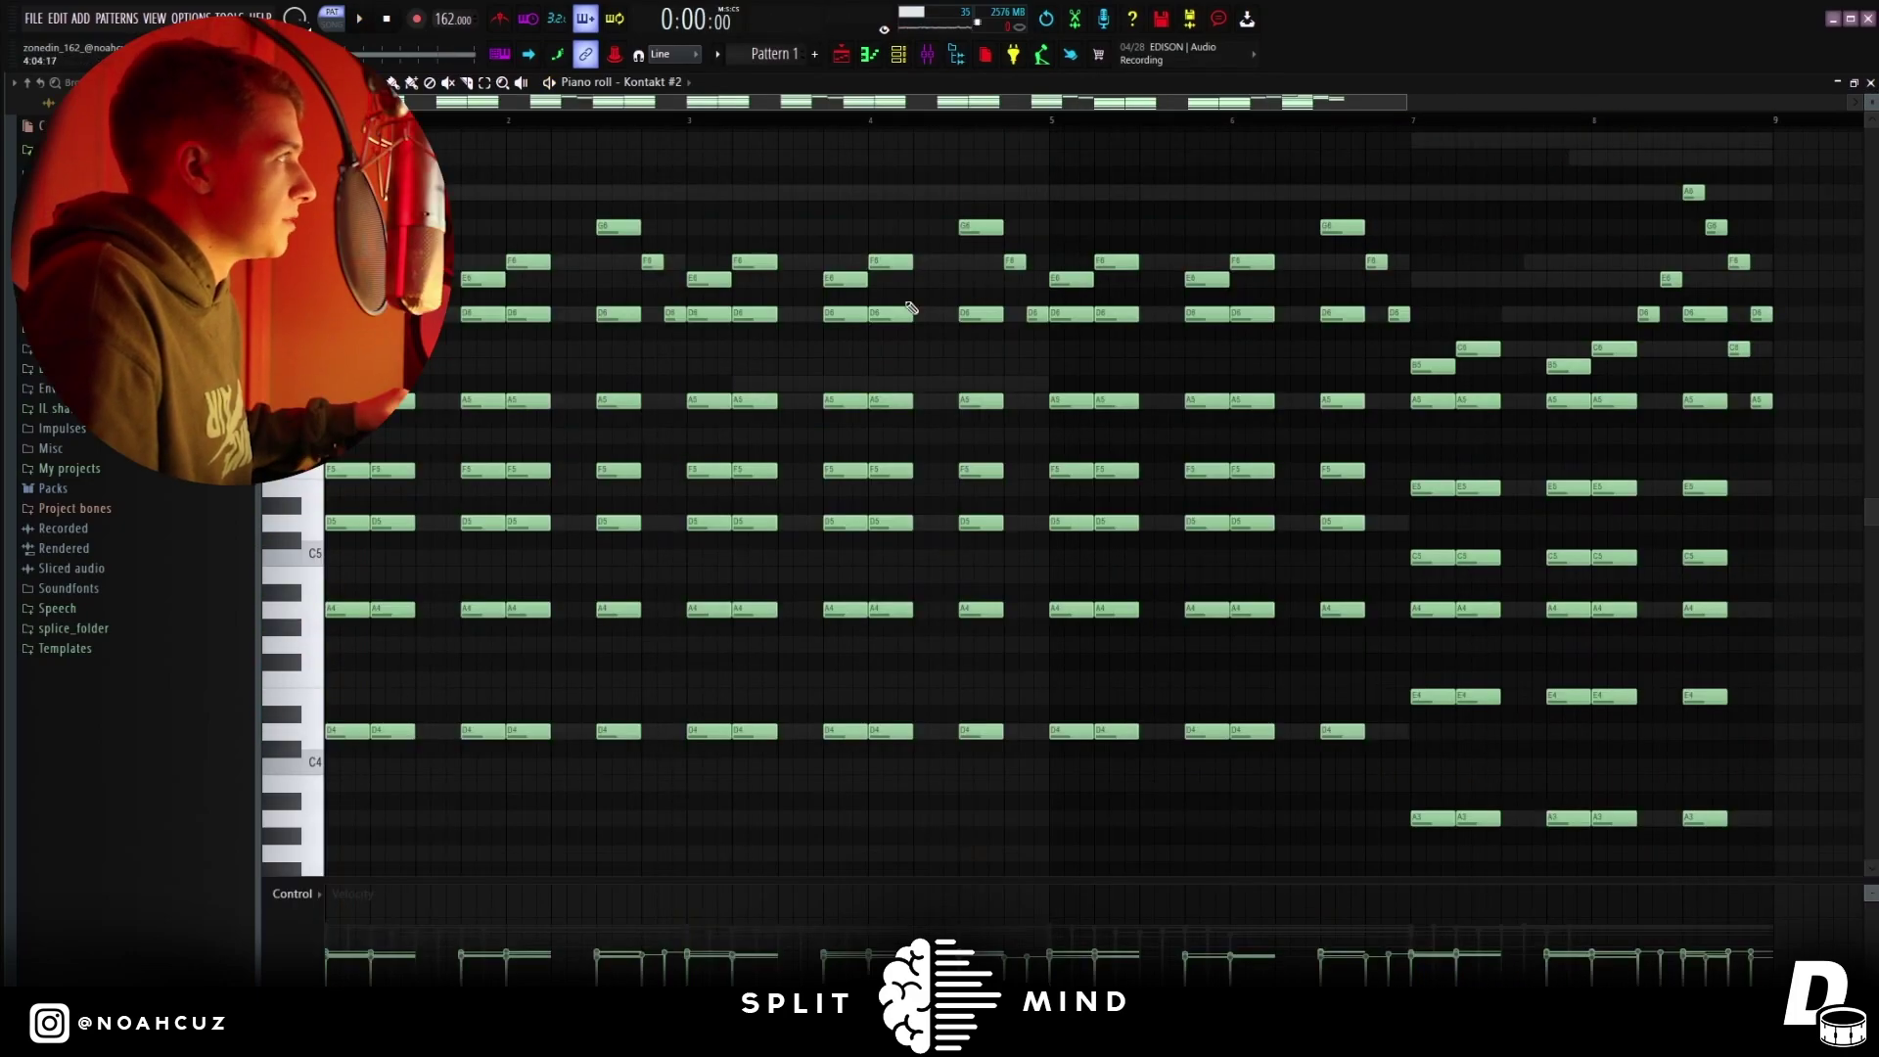
key("space")
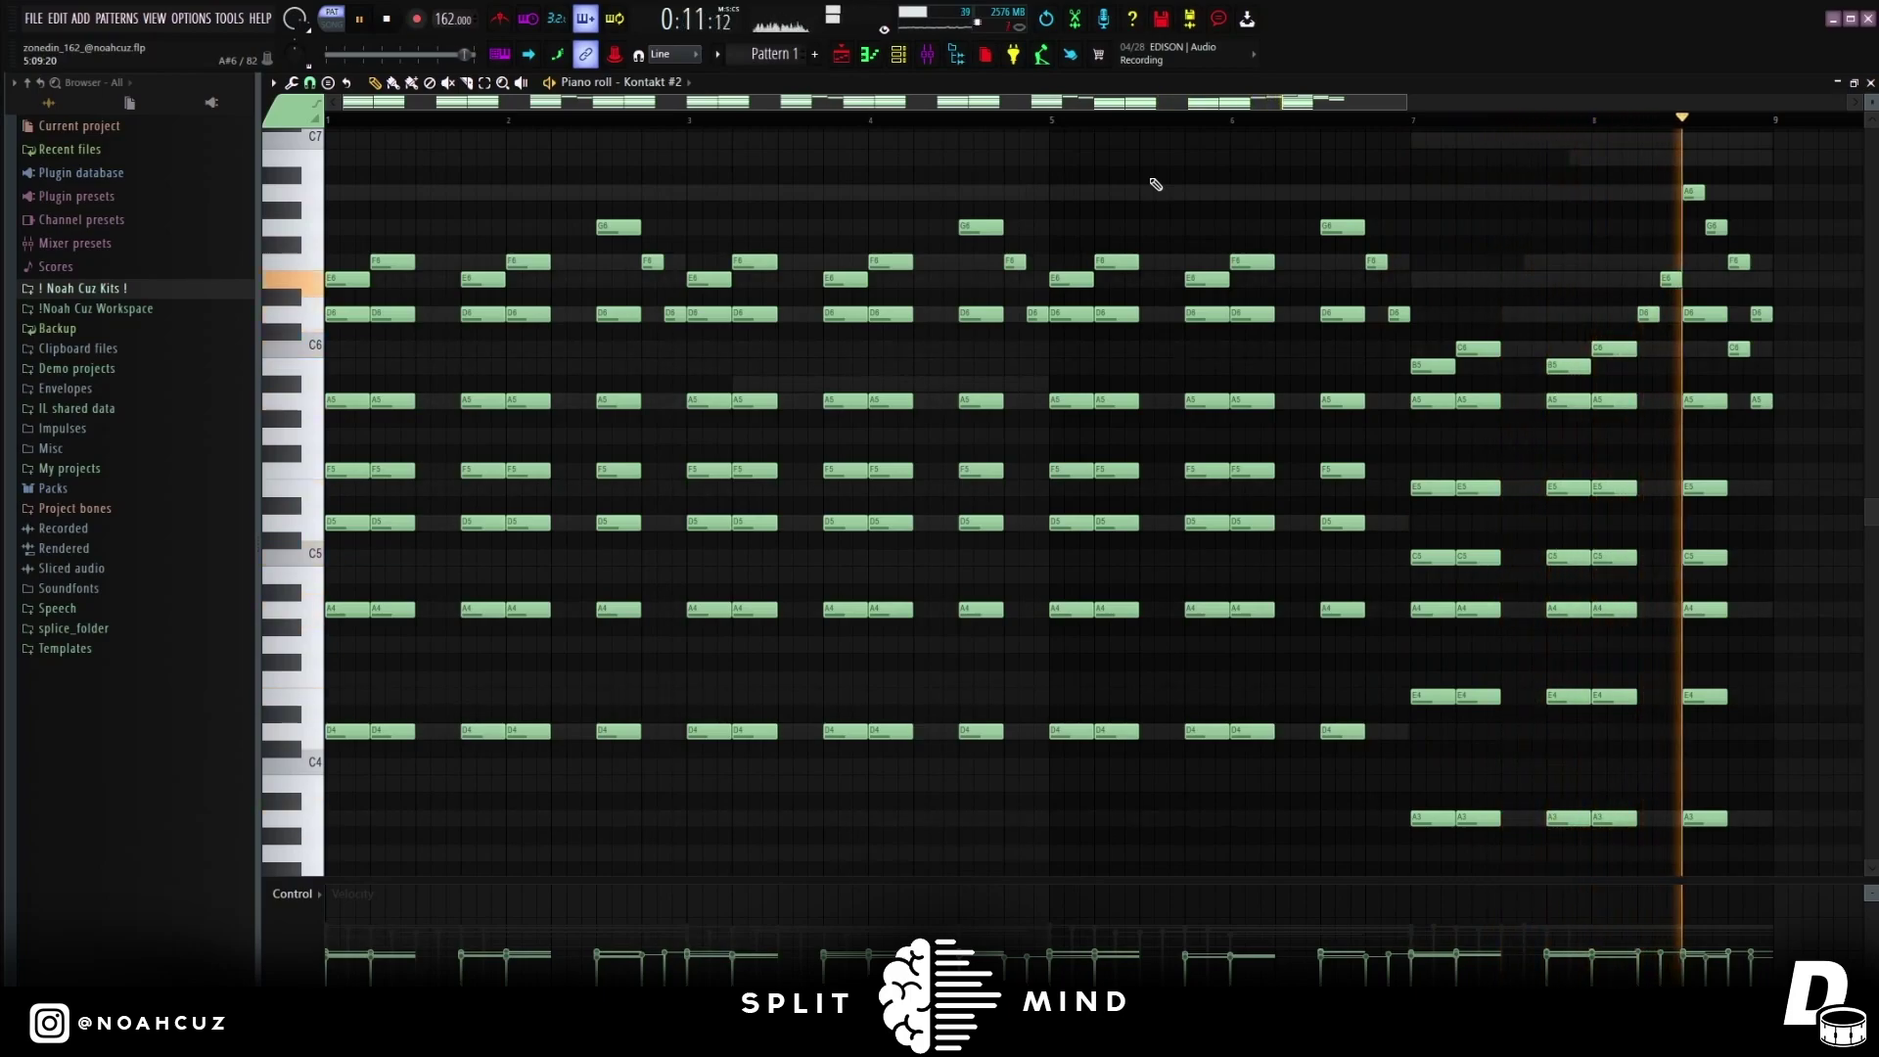
key("space")
Examine the strings pattern's upper melody notes across the first chords and at the pattern's end
left_click_drag(350, 779, 719, 793)
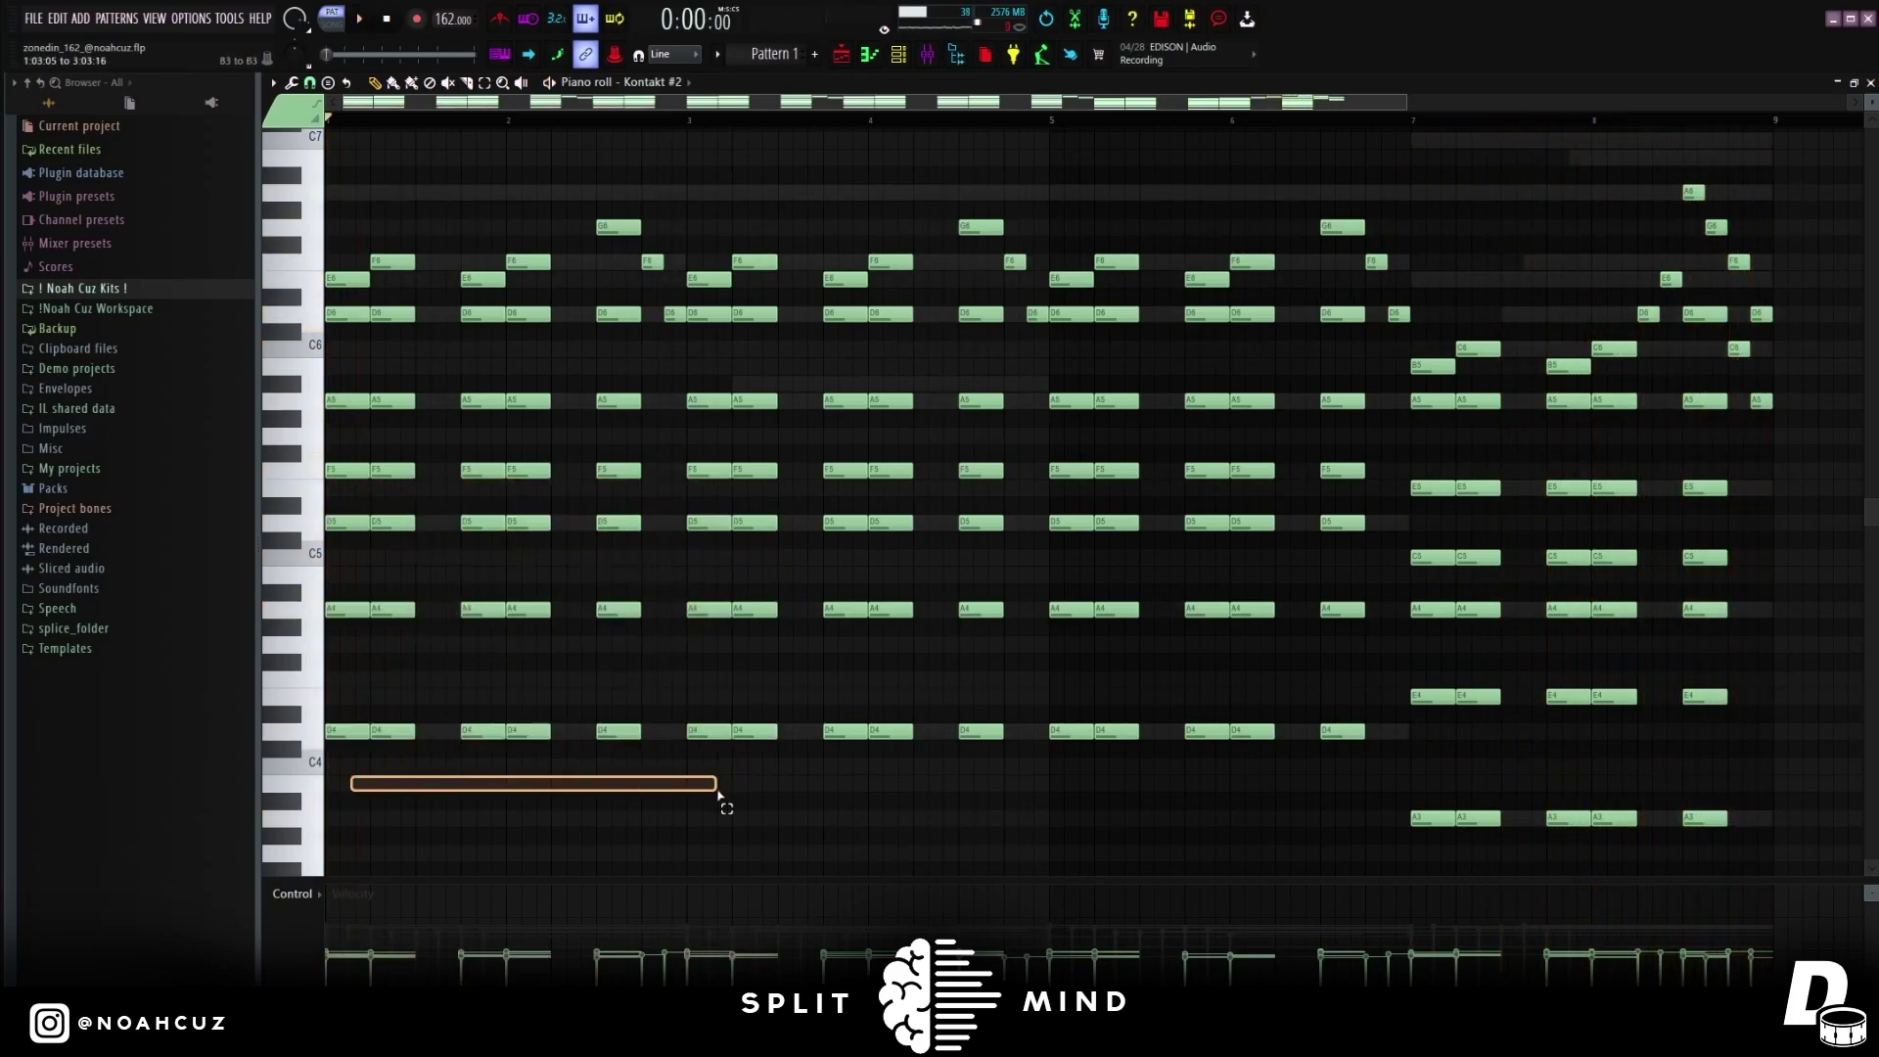
left_click_drag(355, 199, 1029, 306)
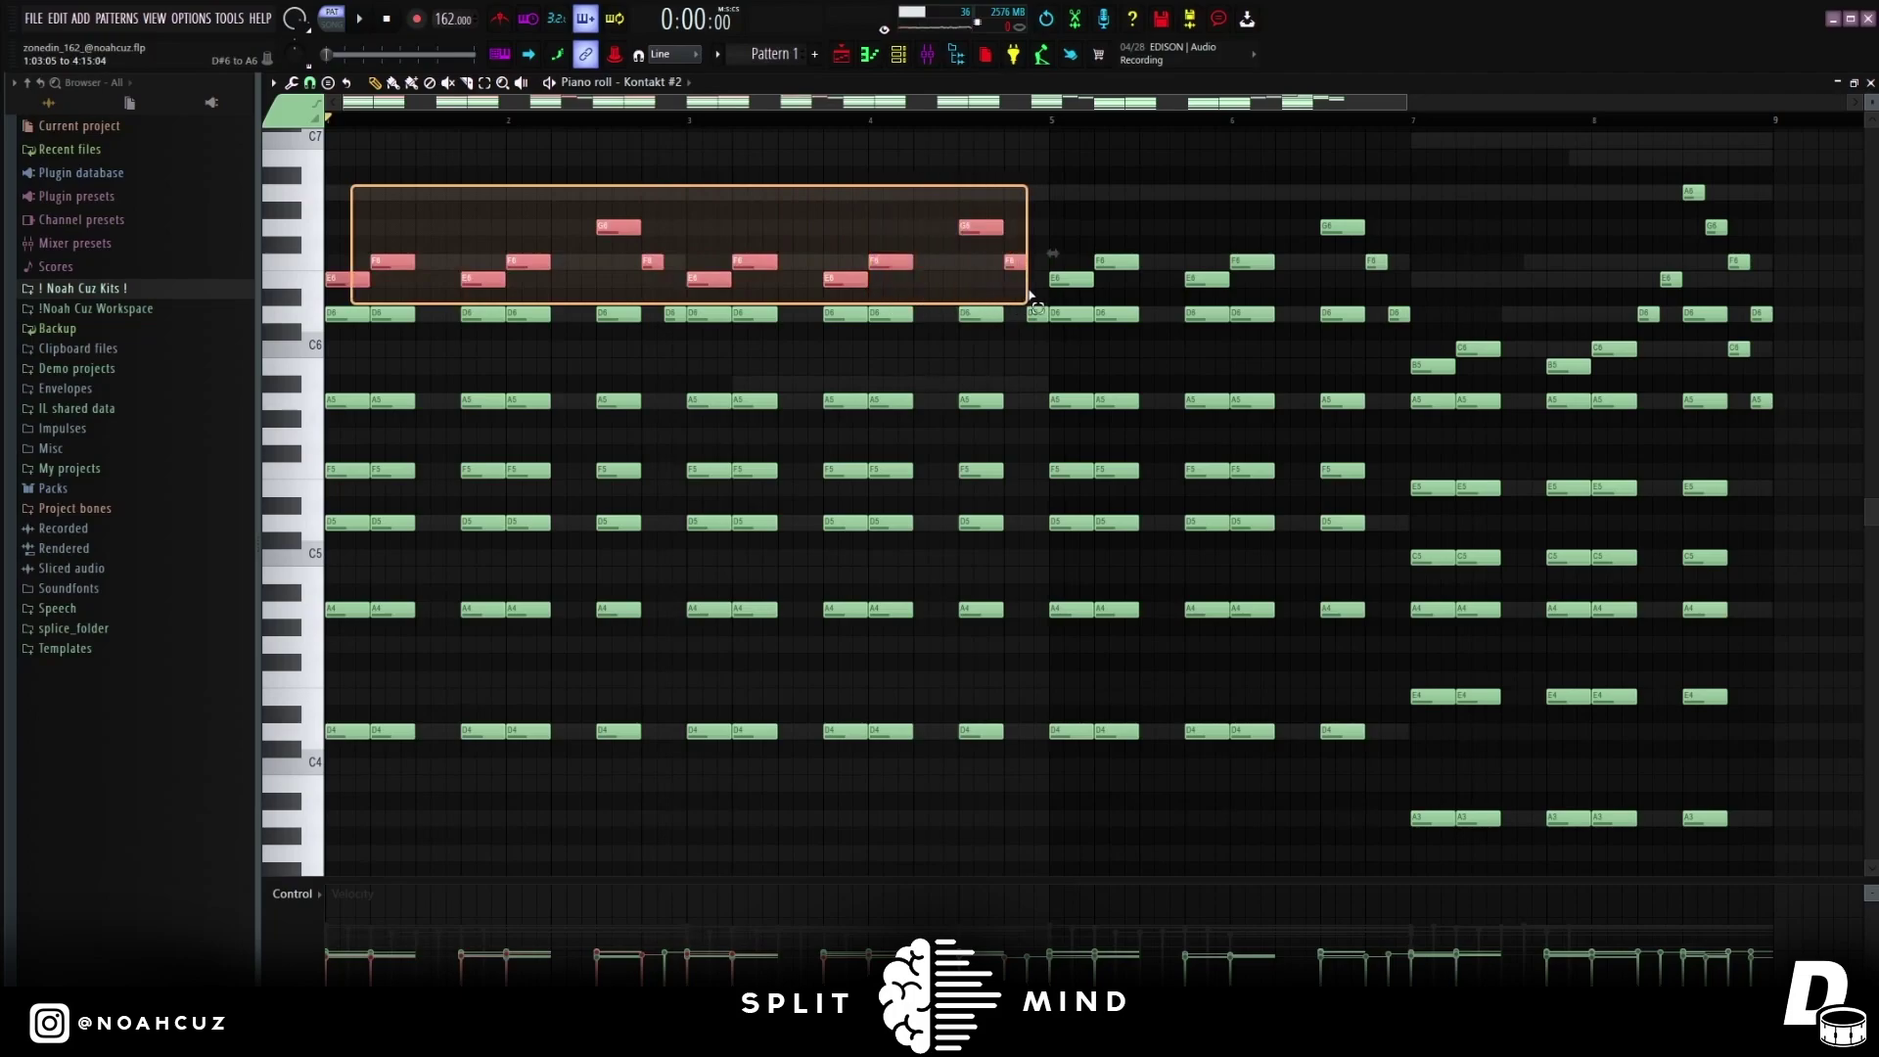
left_click(843, 222)
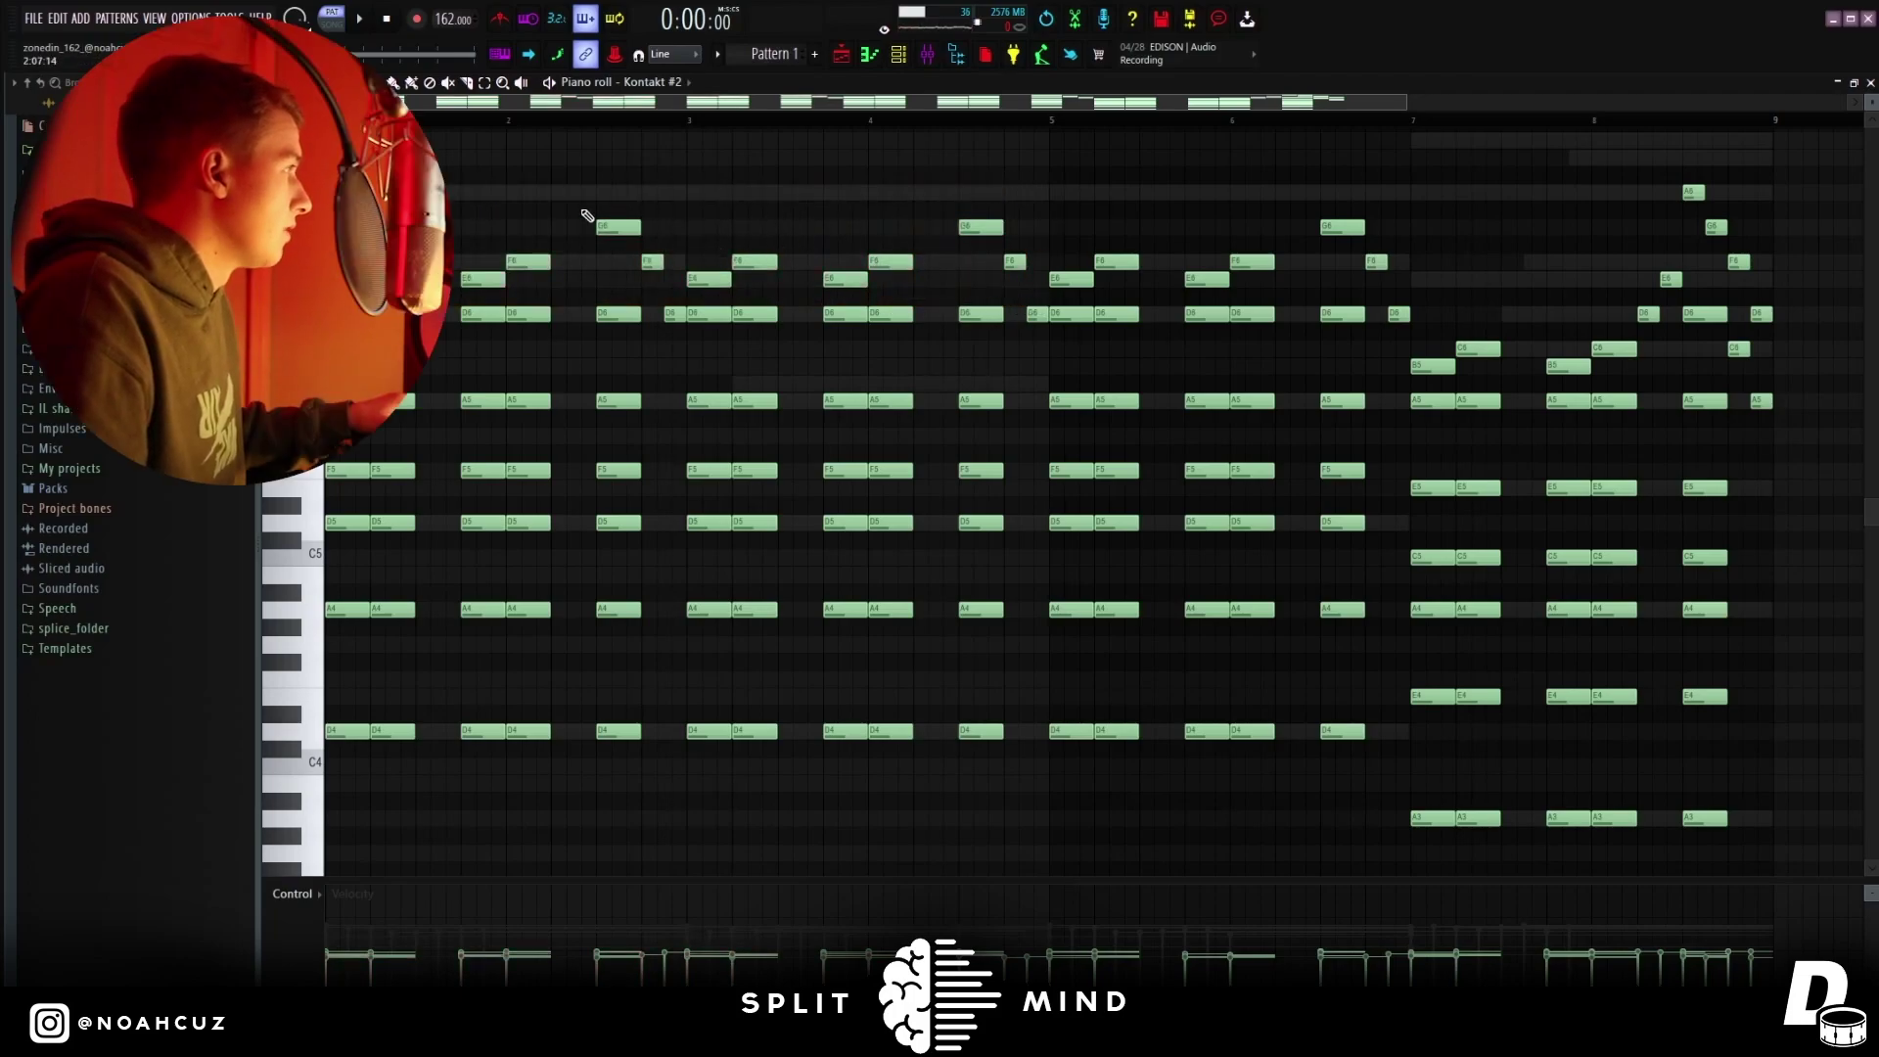
left_click_drag(1676, 125, 1729, 137)
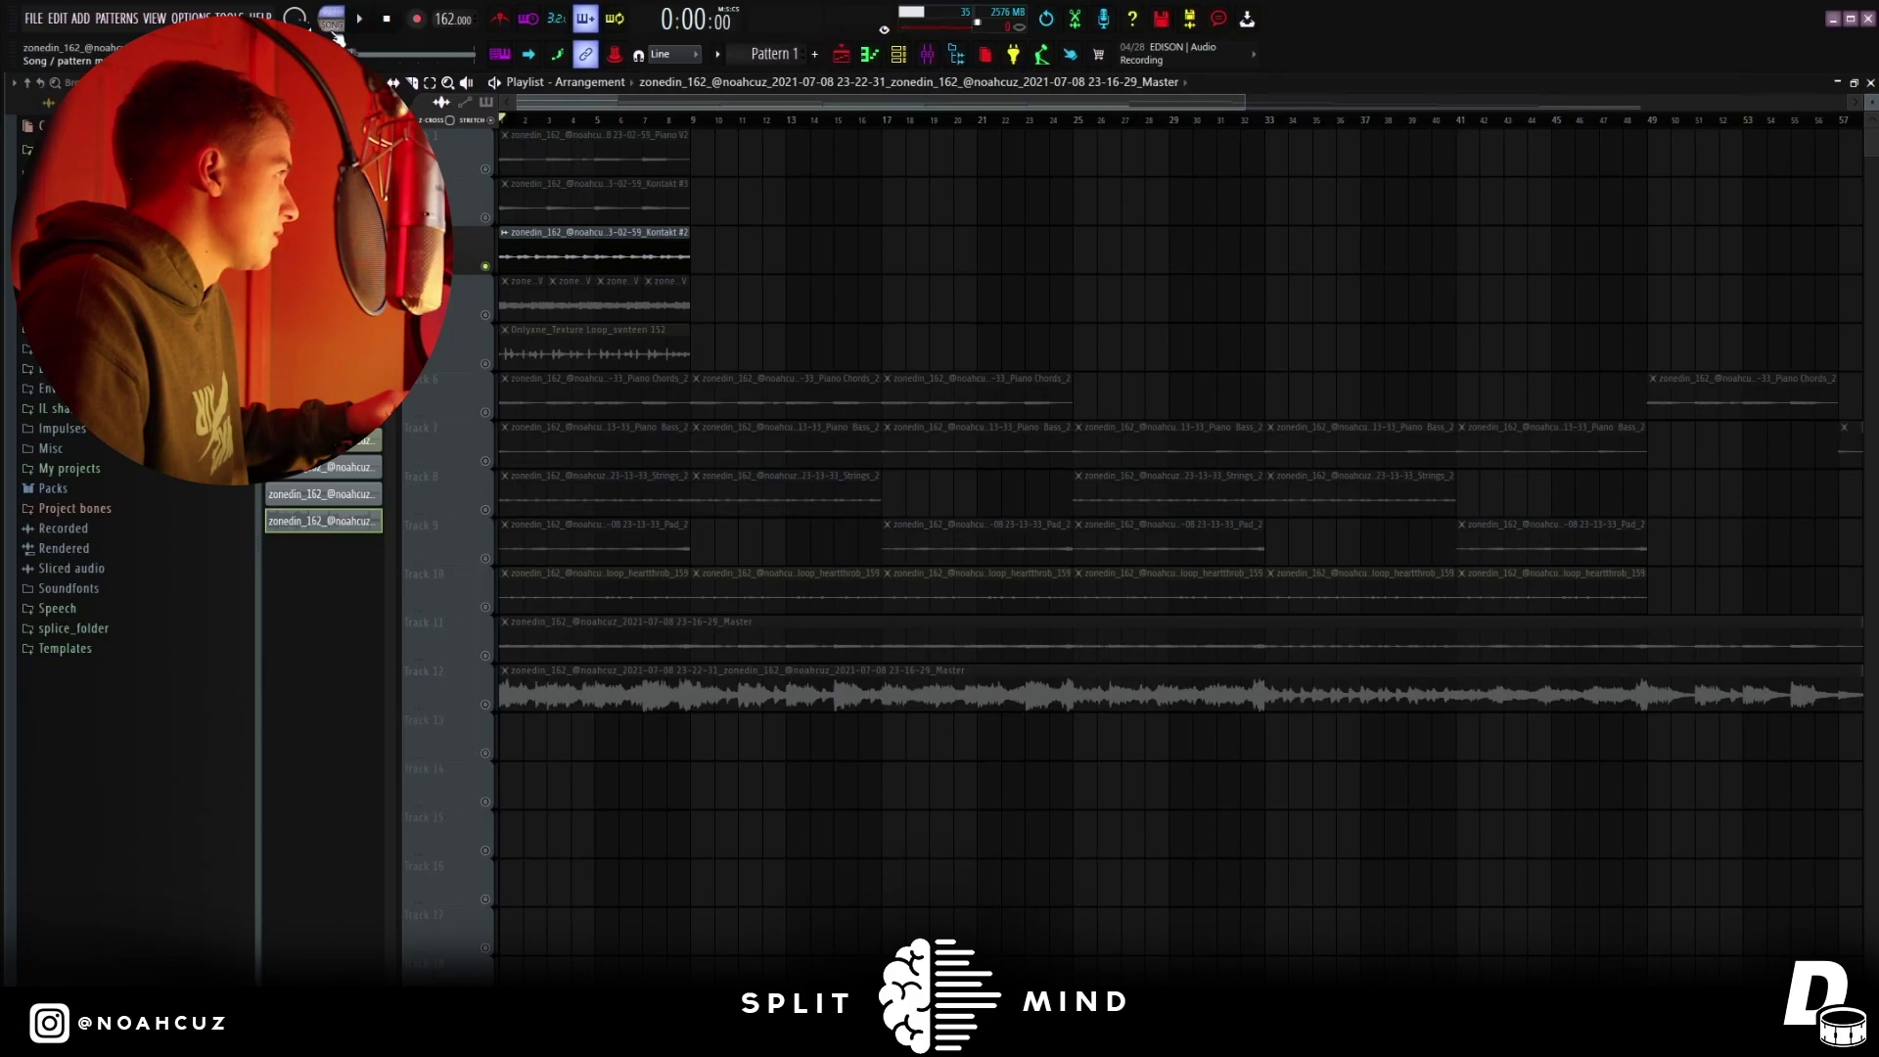
Play the soloed Kontakt #2 strings clip in the playlist
key("space")
key("F6")
key("F6")
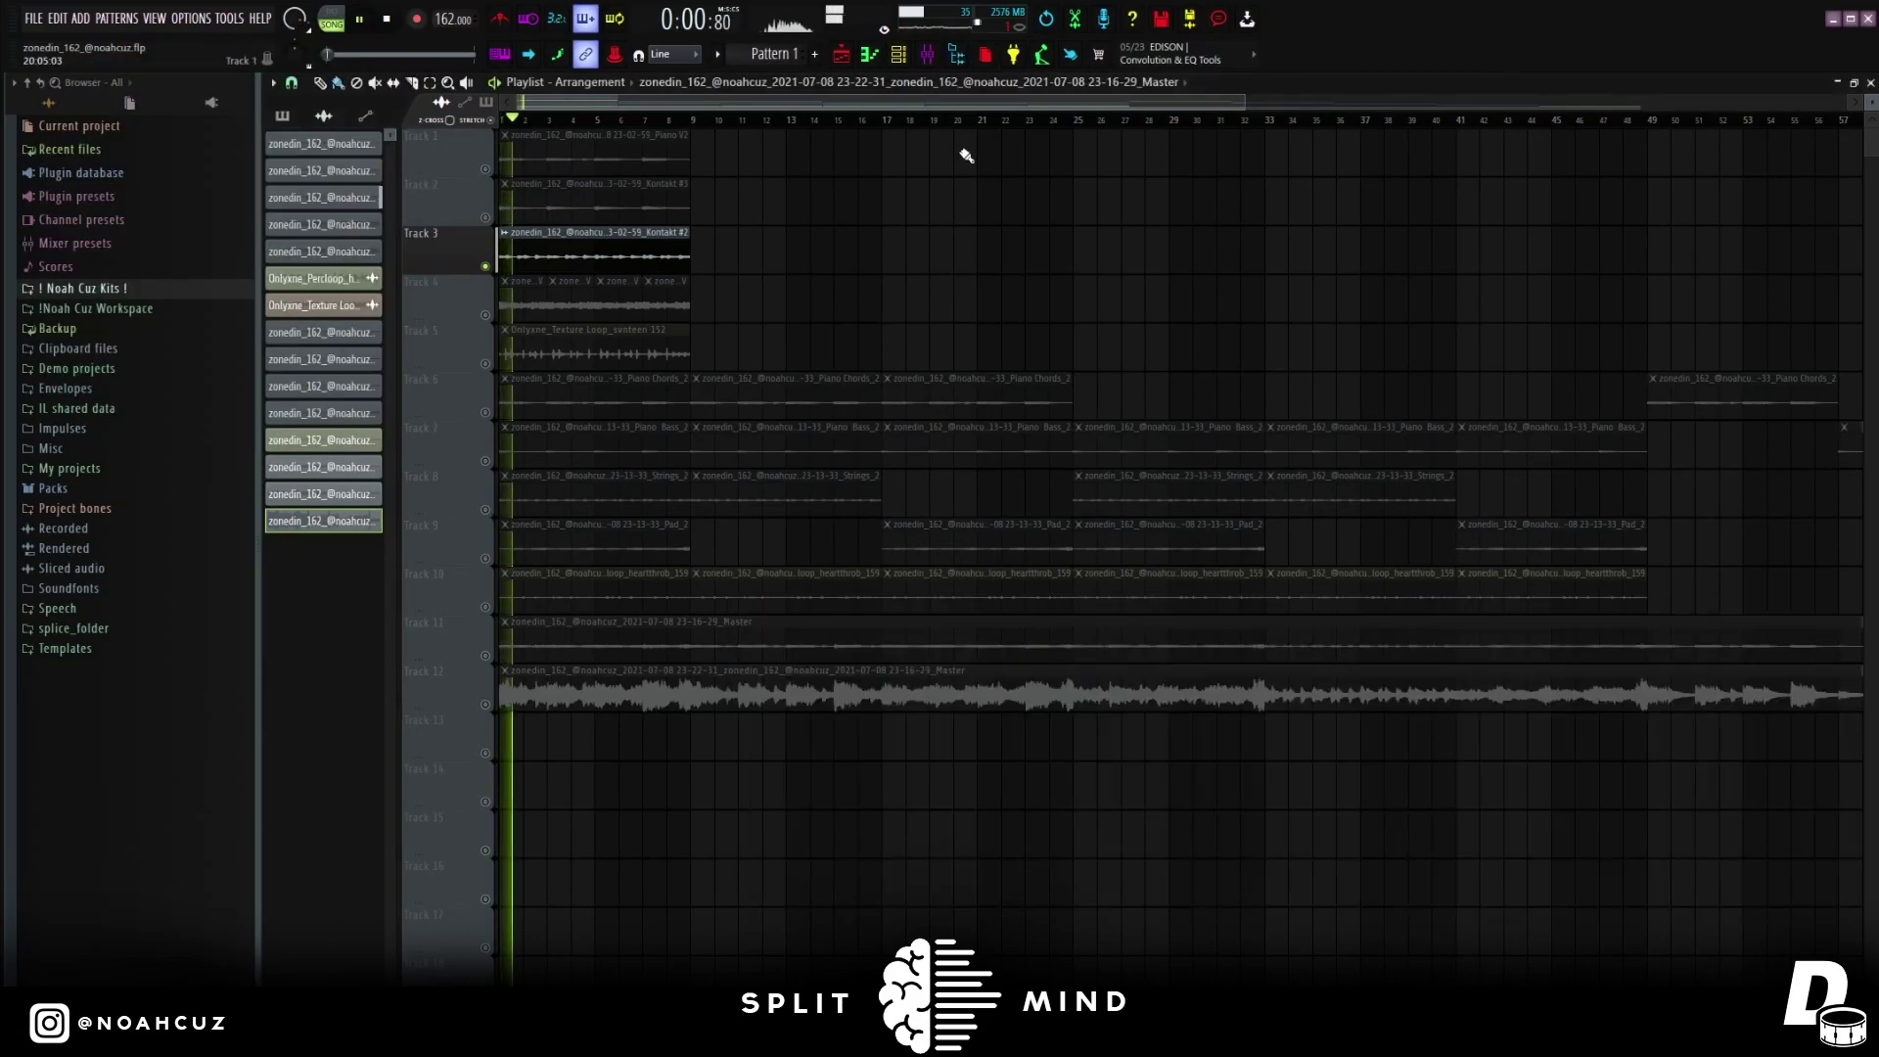
left_click(927, 59)
left_click(927, 59)
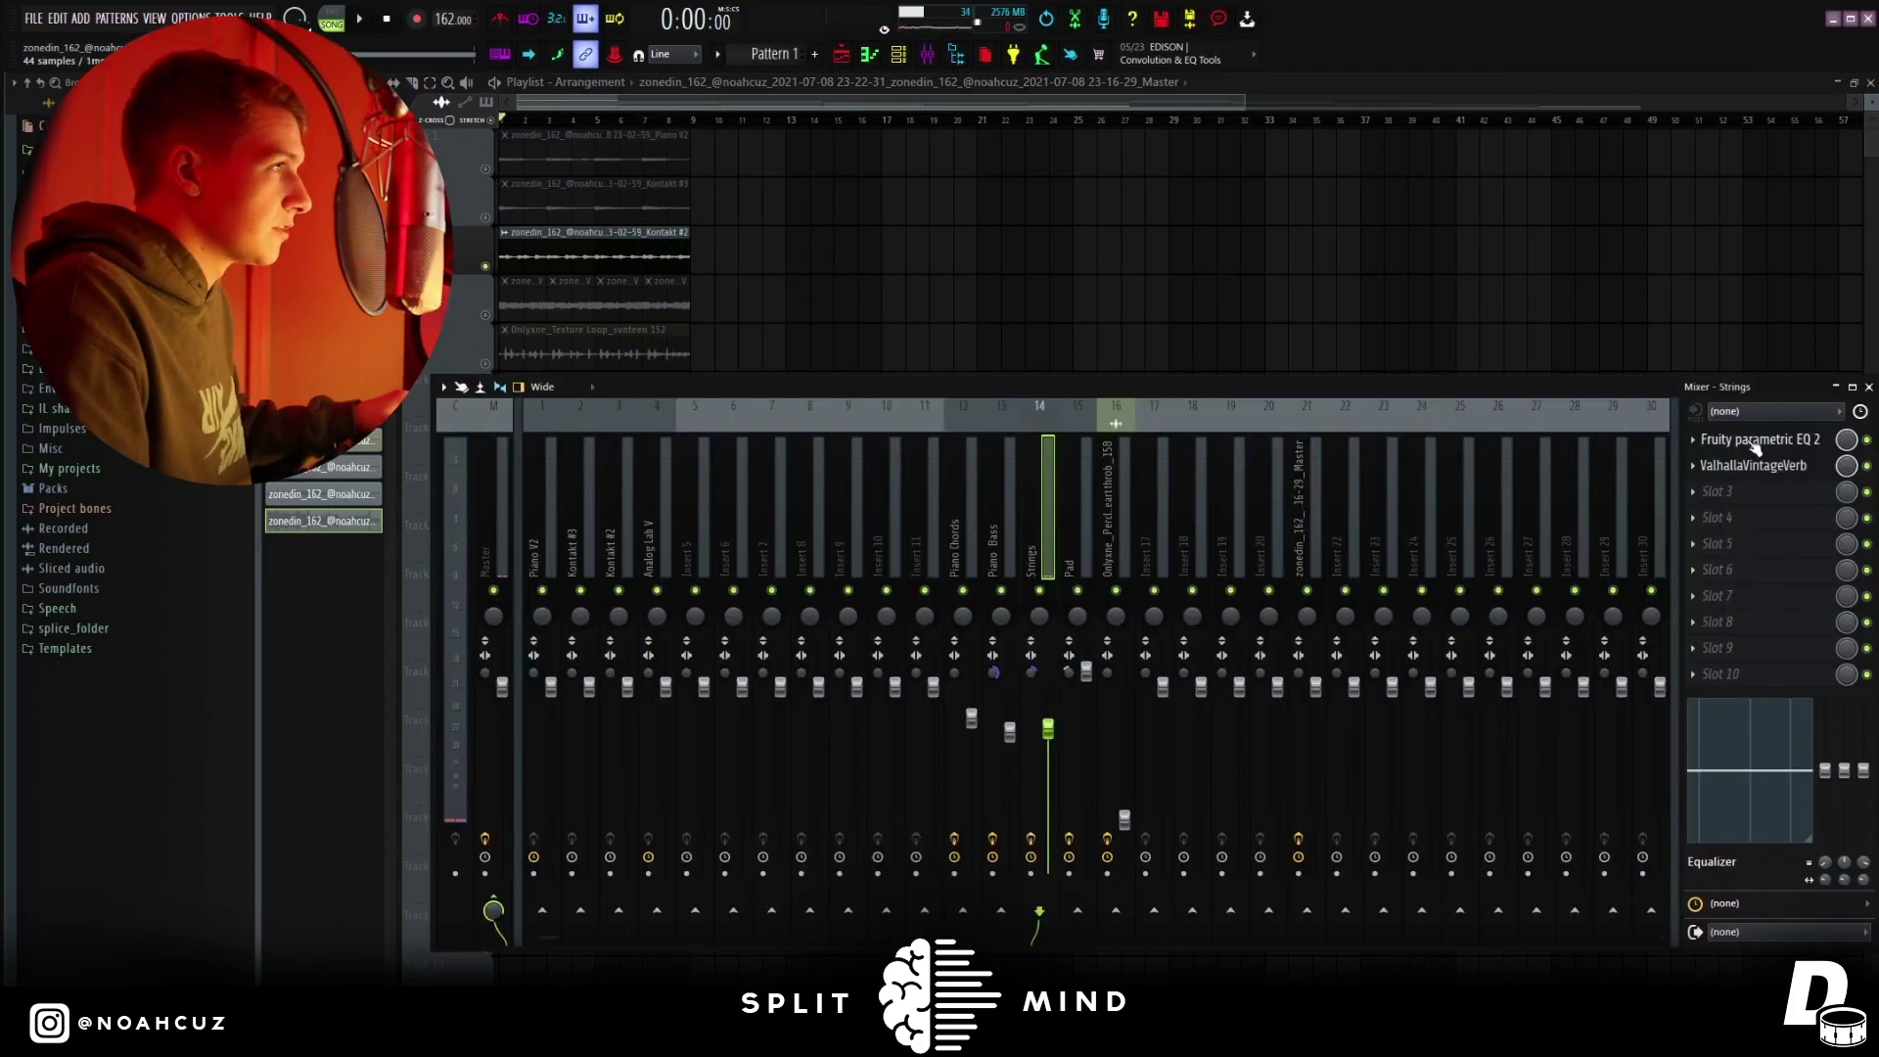
Inspect the Fruity parametric EQ 2 and ValhallaVintageVerb settings on the Strings mixer insert
left_click(1739, 442)
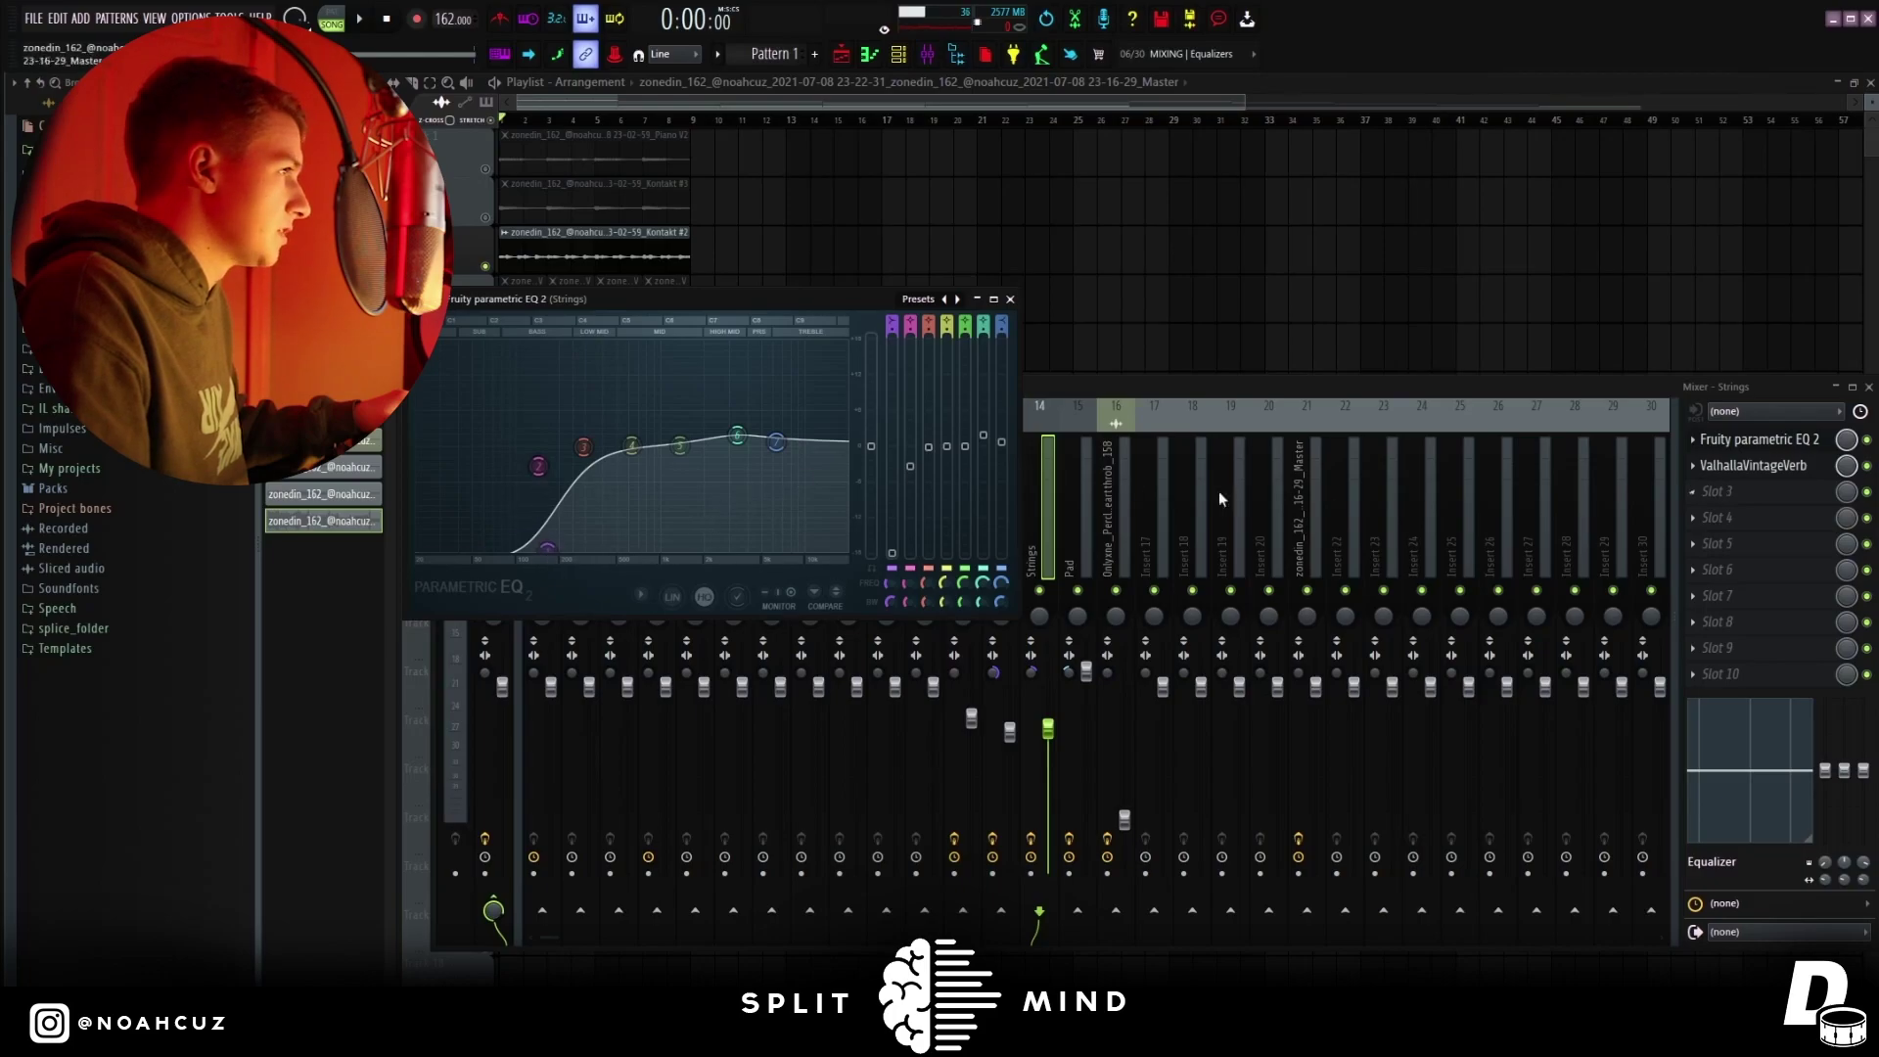
left_click(1753, 465)
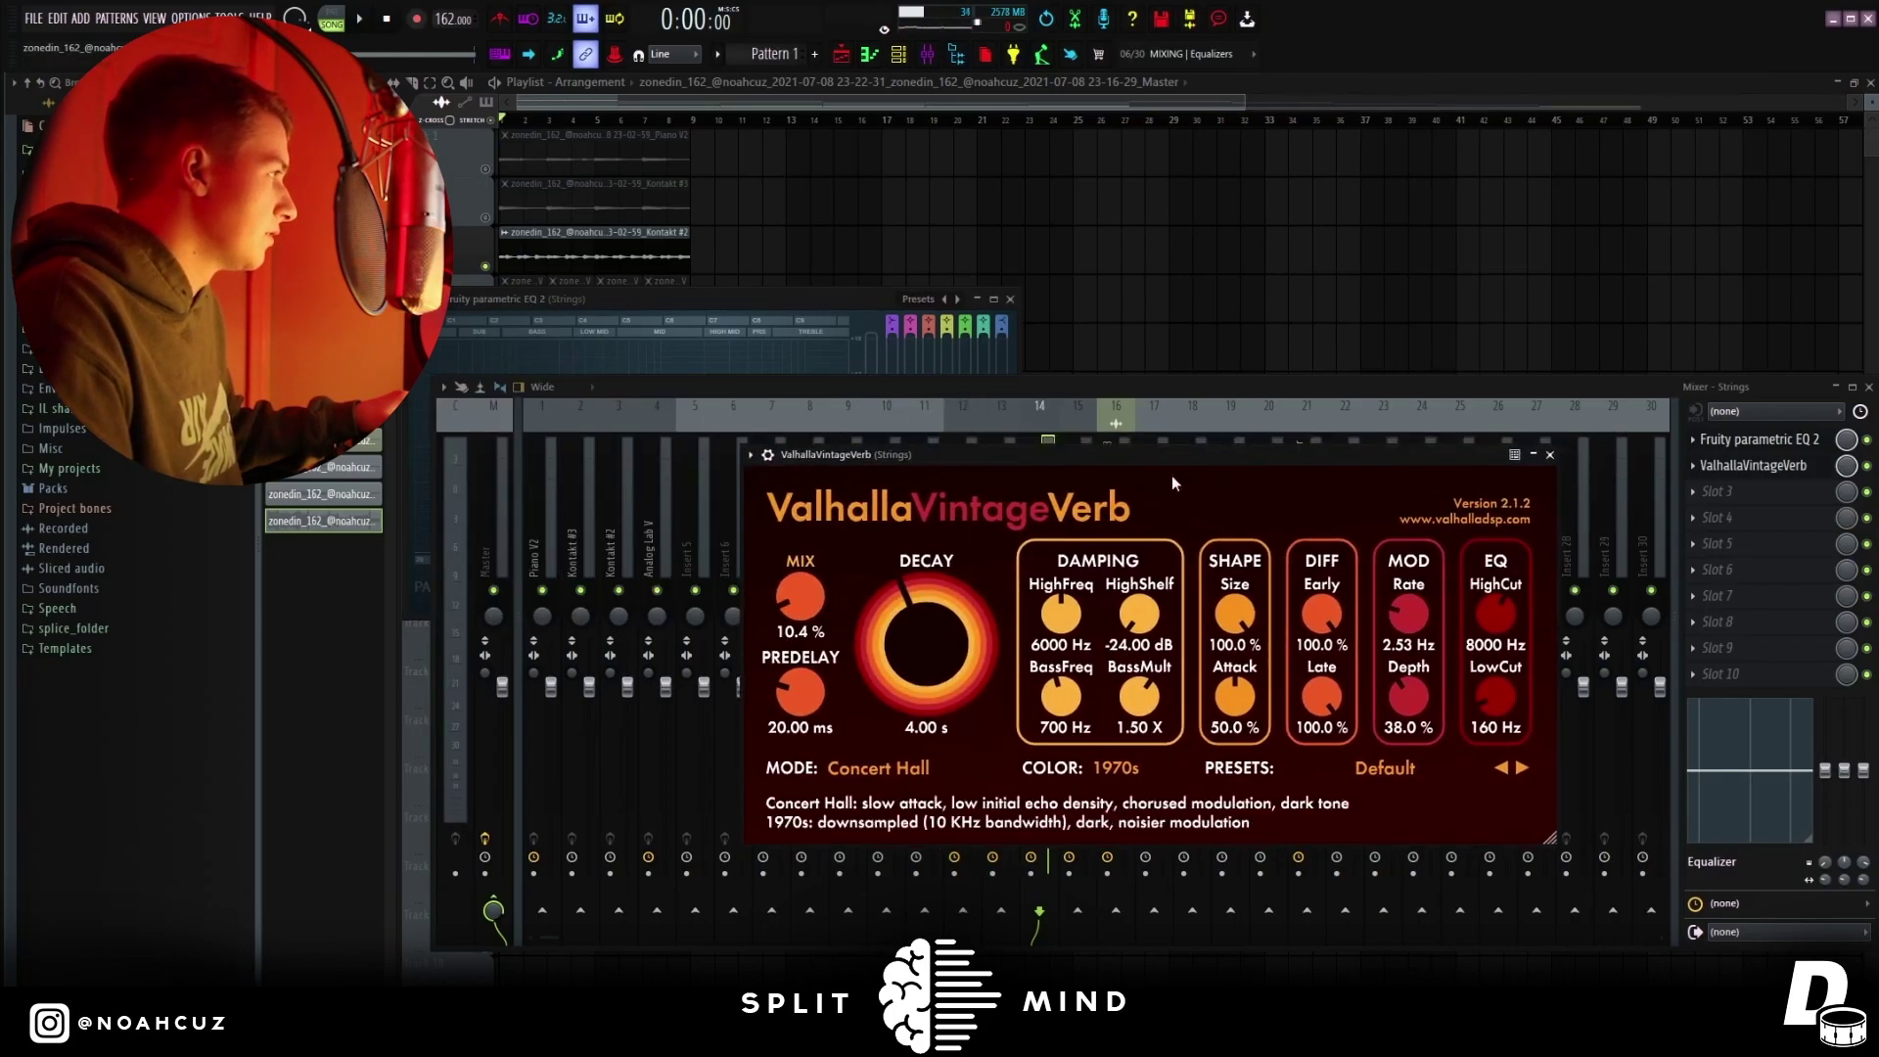
left_click(1537, 457)
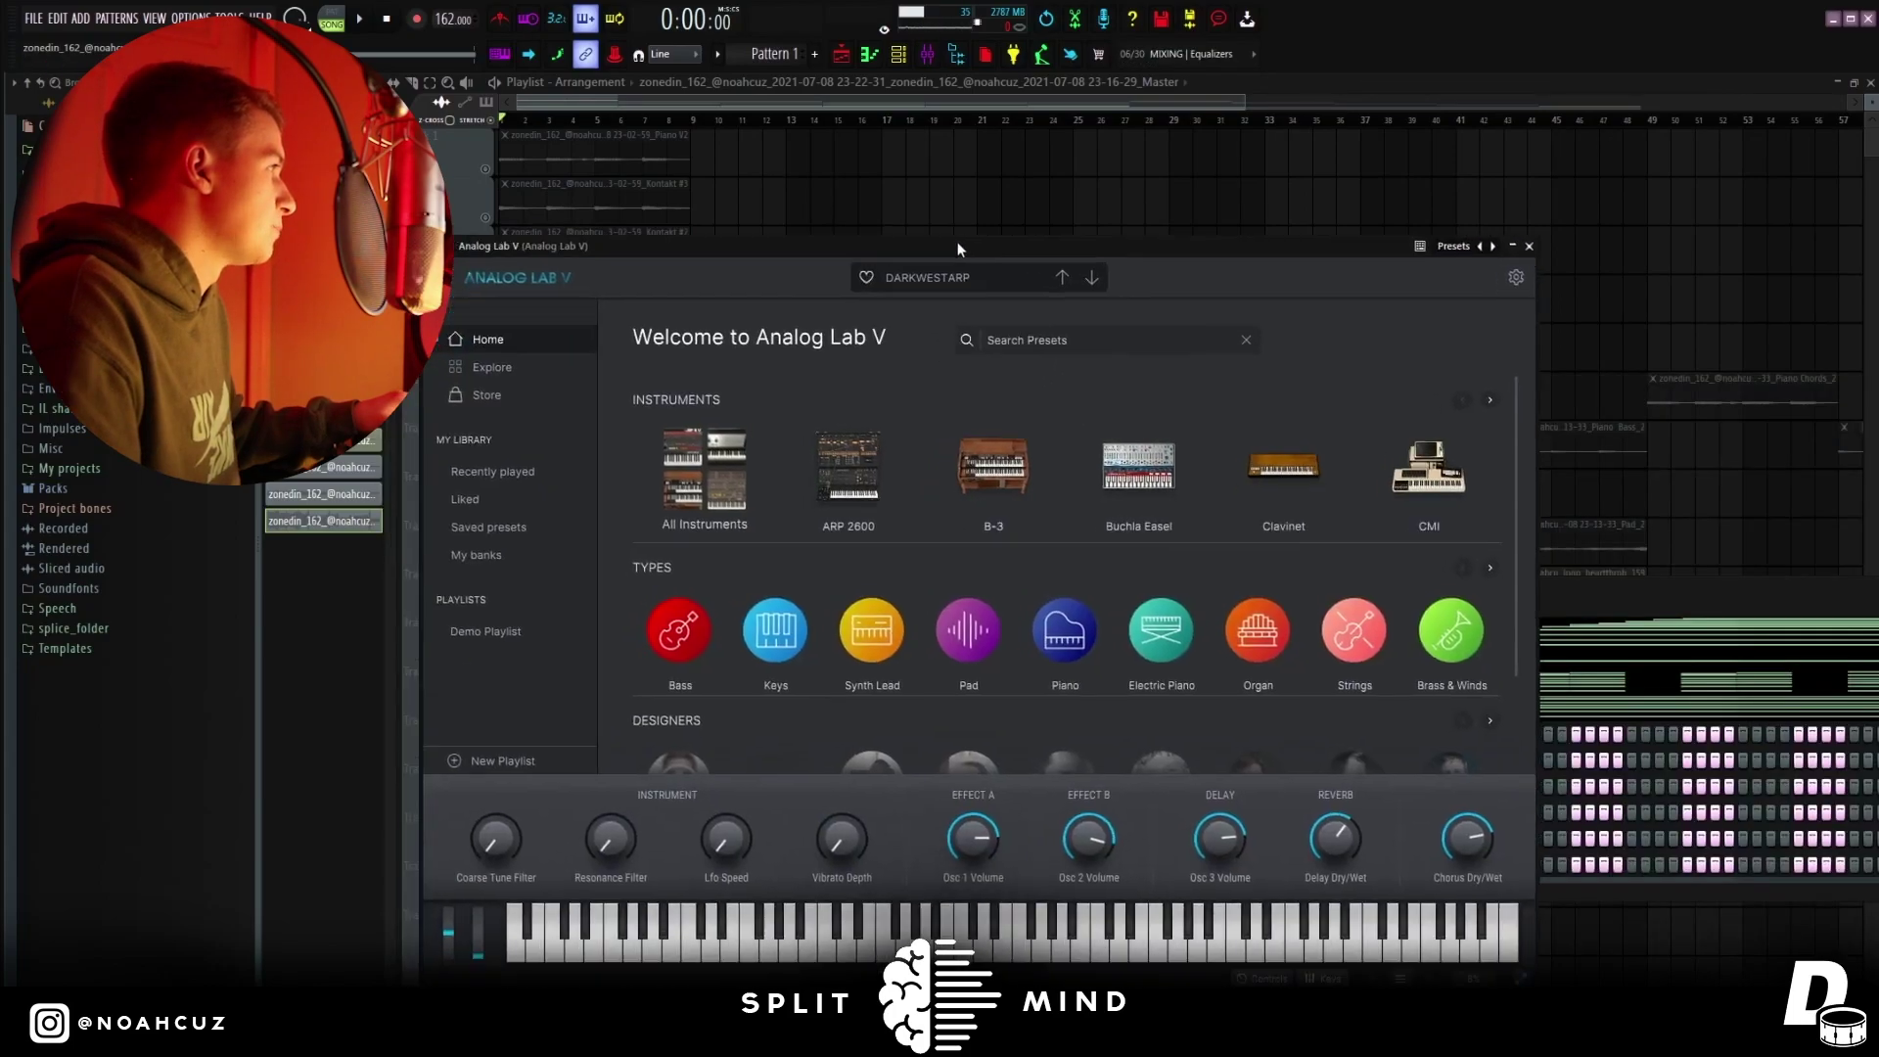
Close the Analog Lab V instrument window, solo the Analog Lab V channel and start playback
left_click(1535, 239)
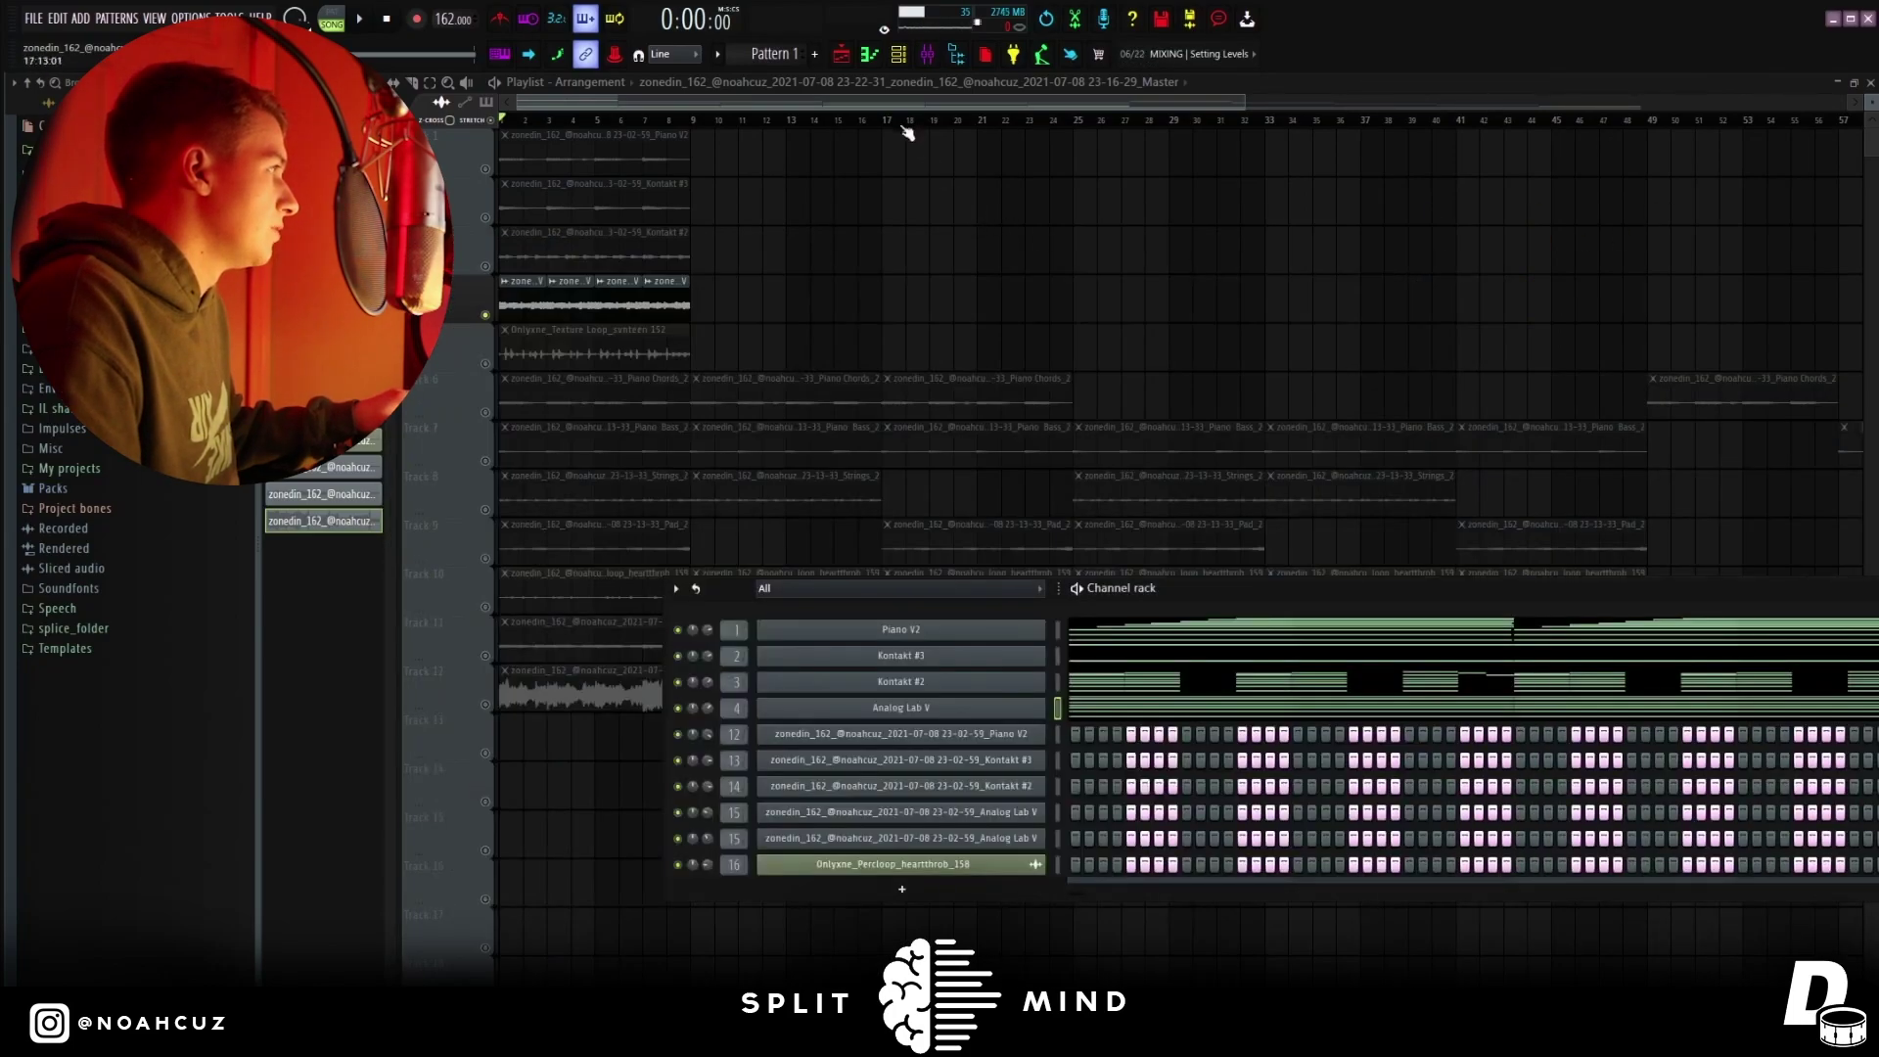
right_click(697, 712)
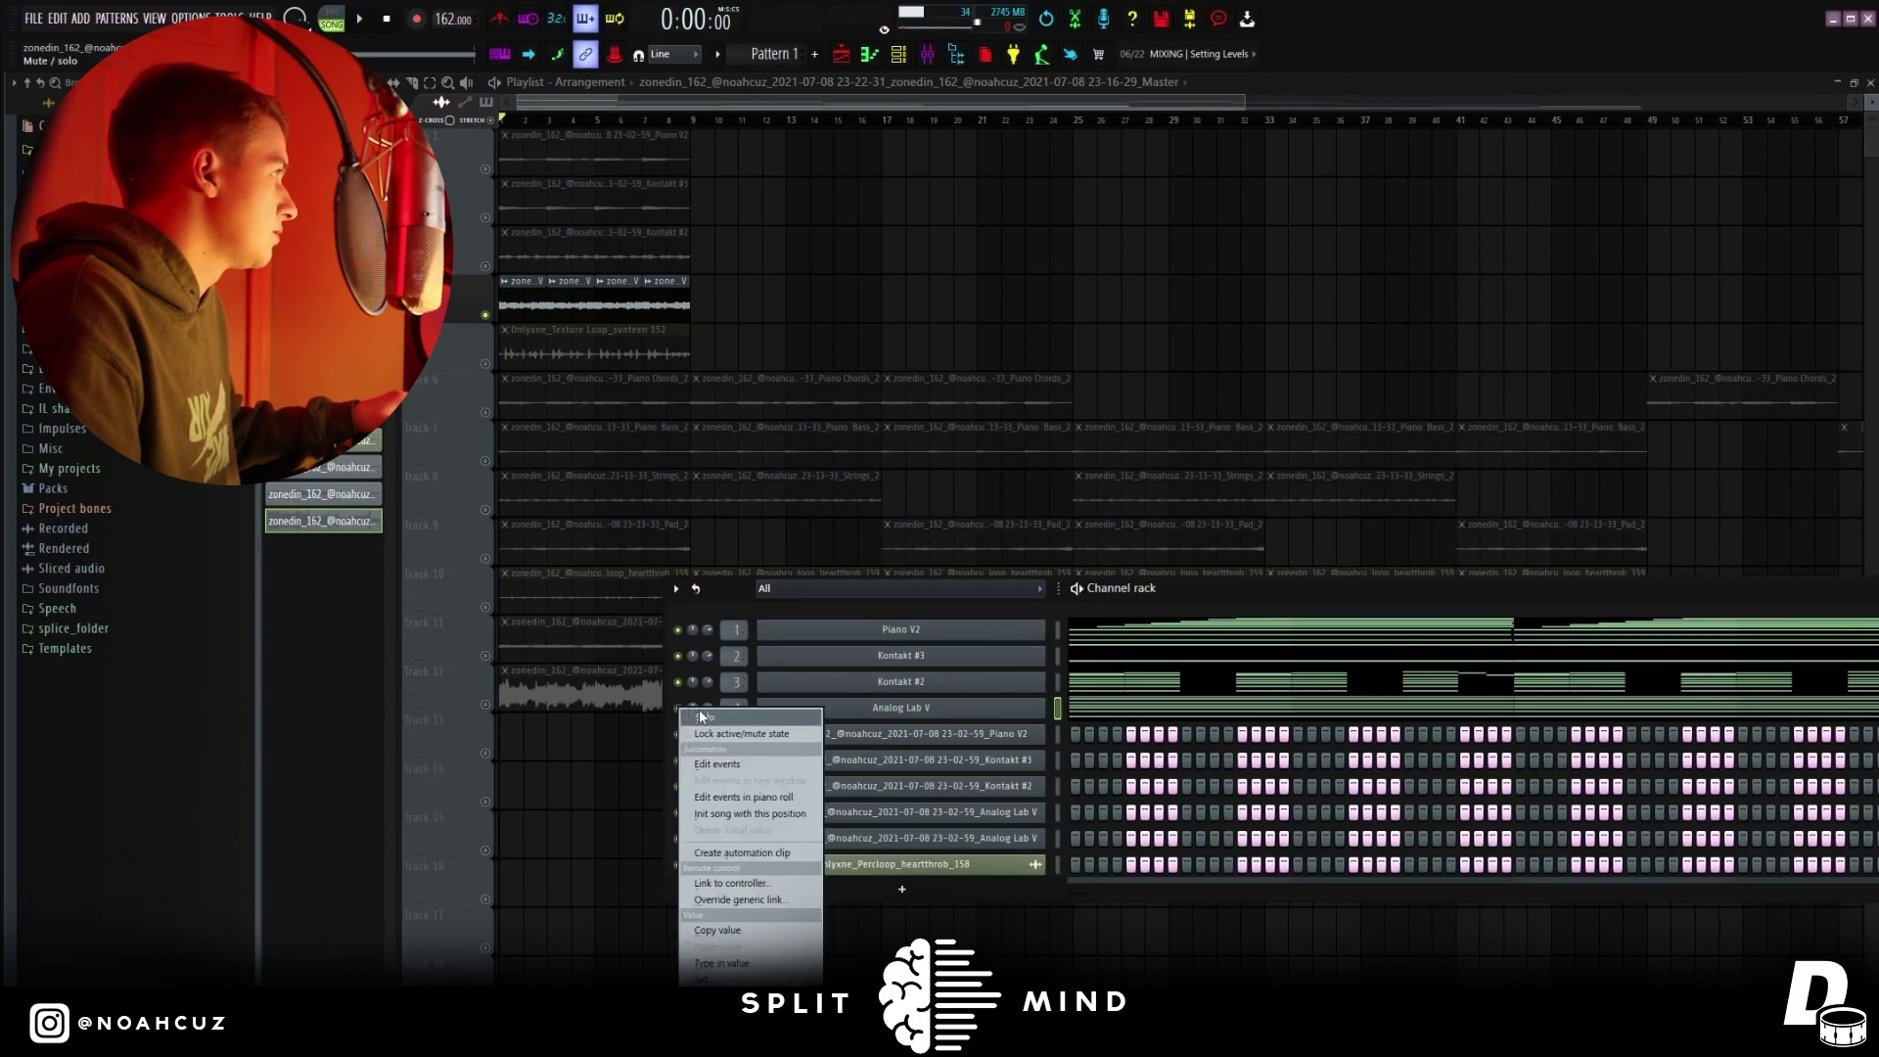
left_click(701, 717)
key("space")
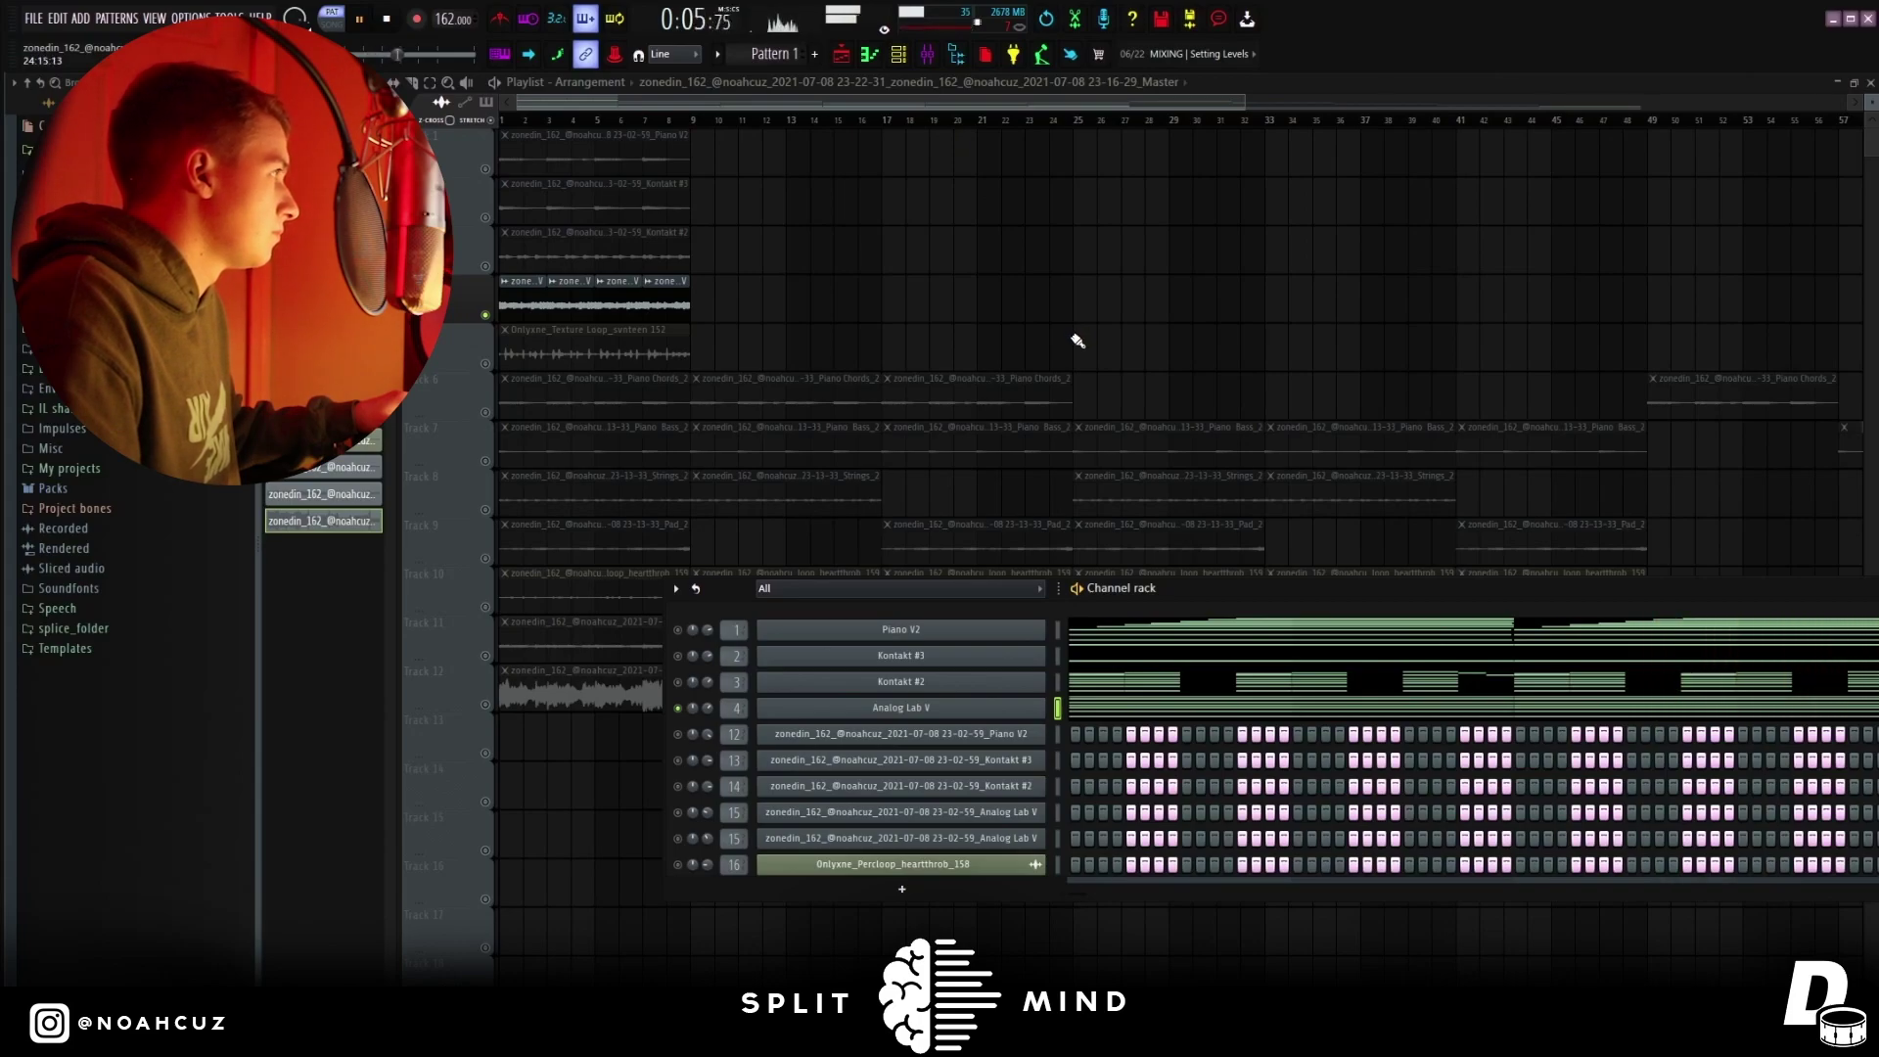
Stop playback, hide the channel rack and check the pitch and time-stretching settings of the Analog Lab V clip on Track 4
key("space")
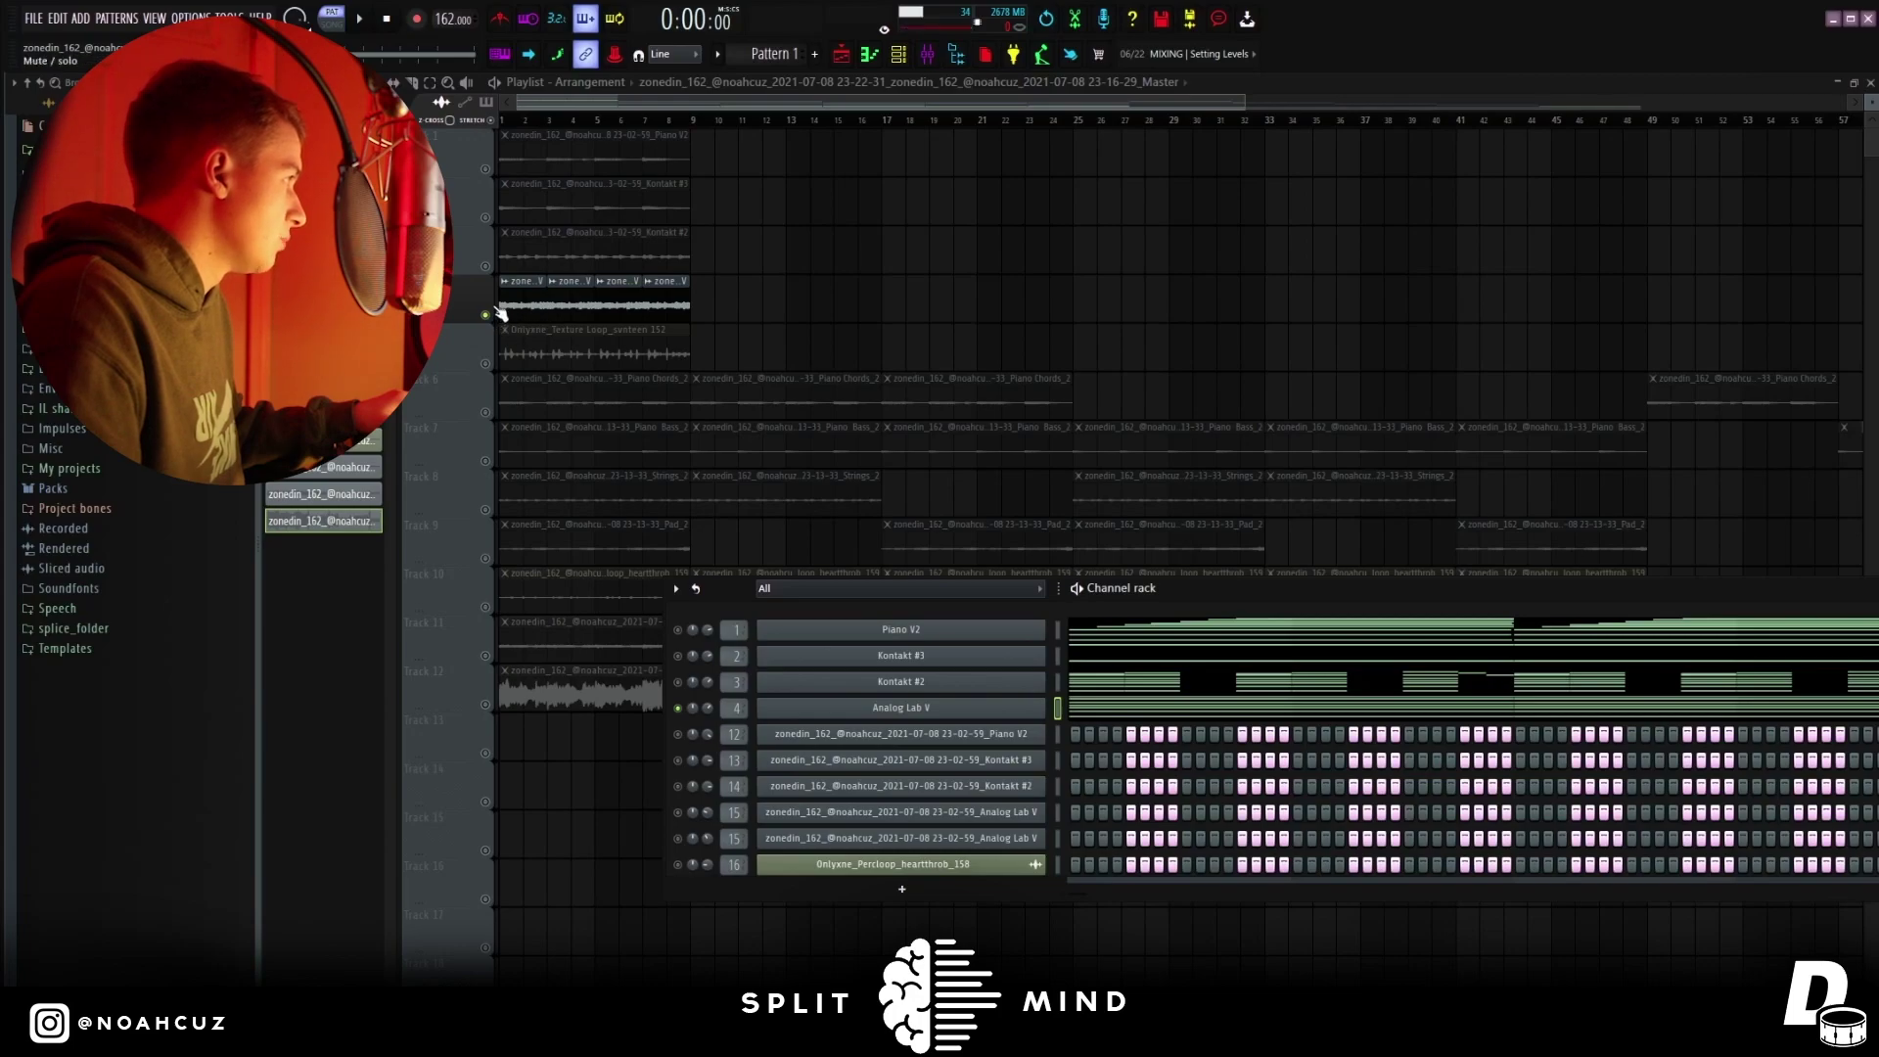
key("F6")
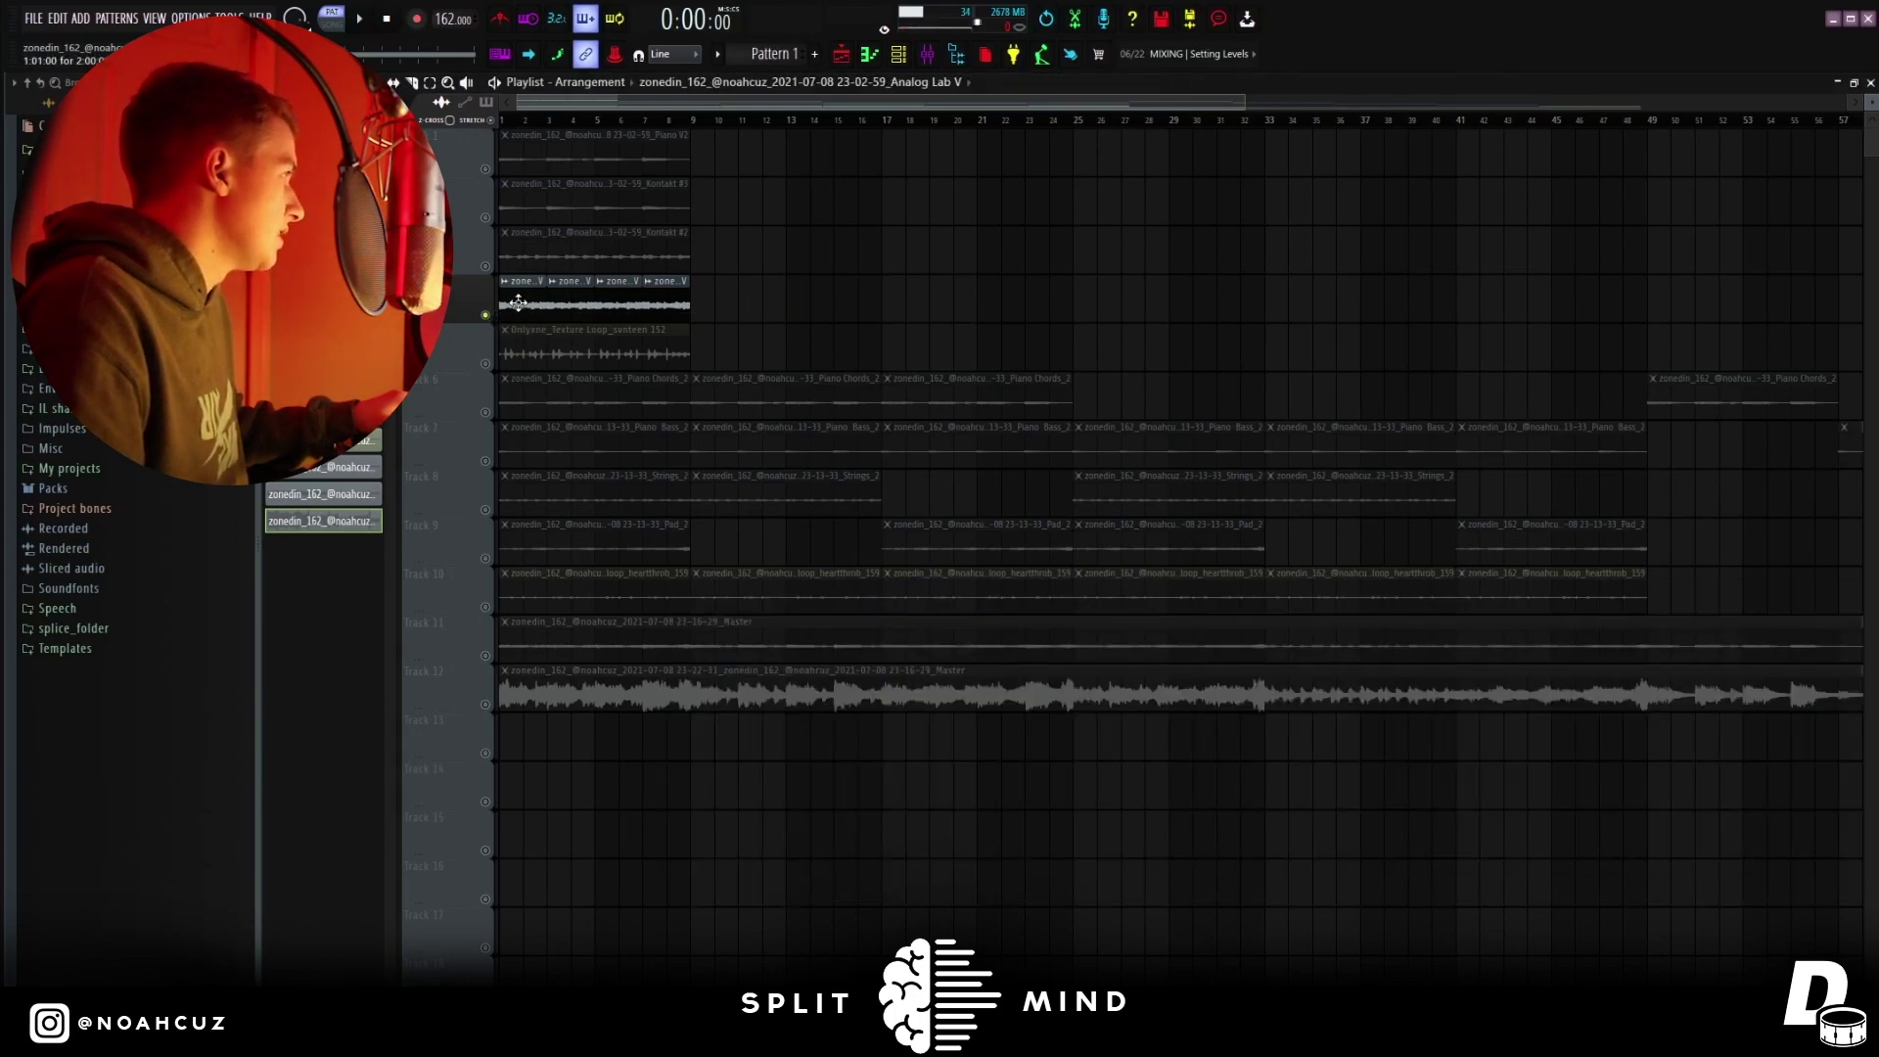
double_click(517, 302)
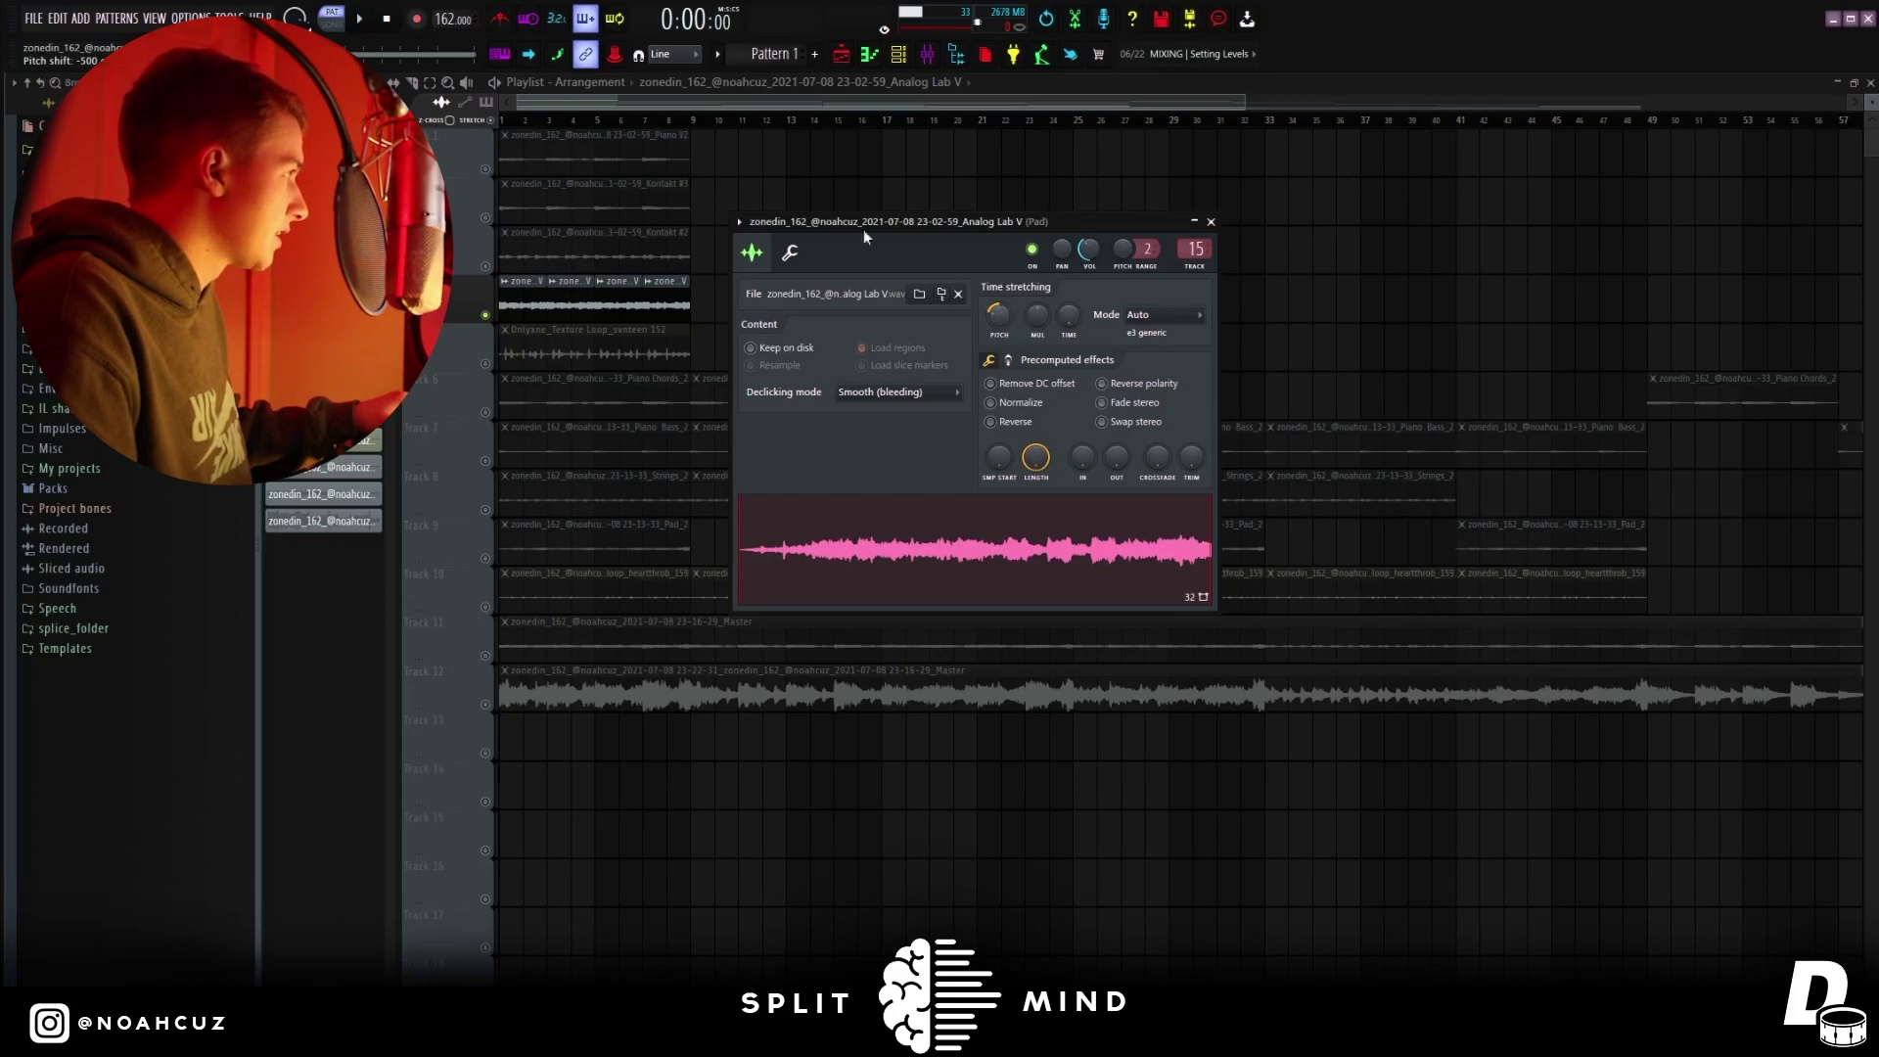
key("Escape")
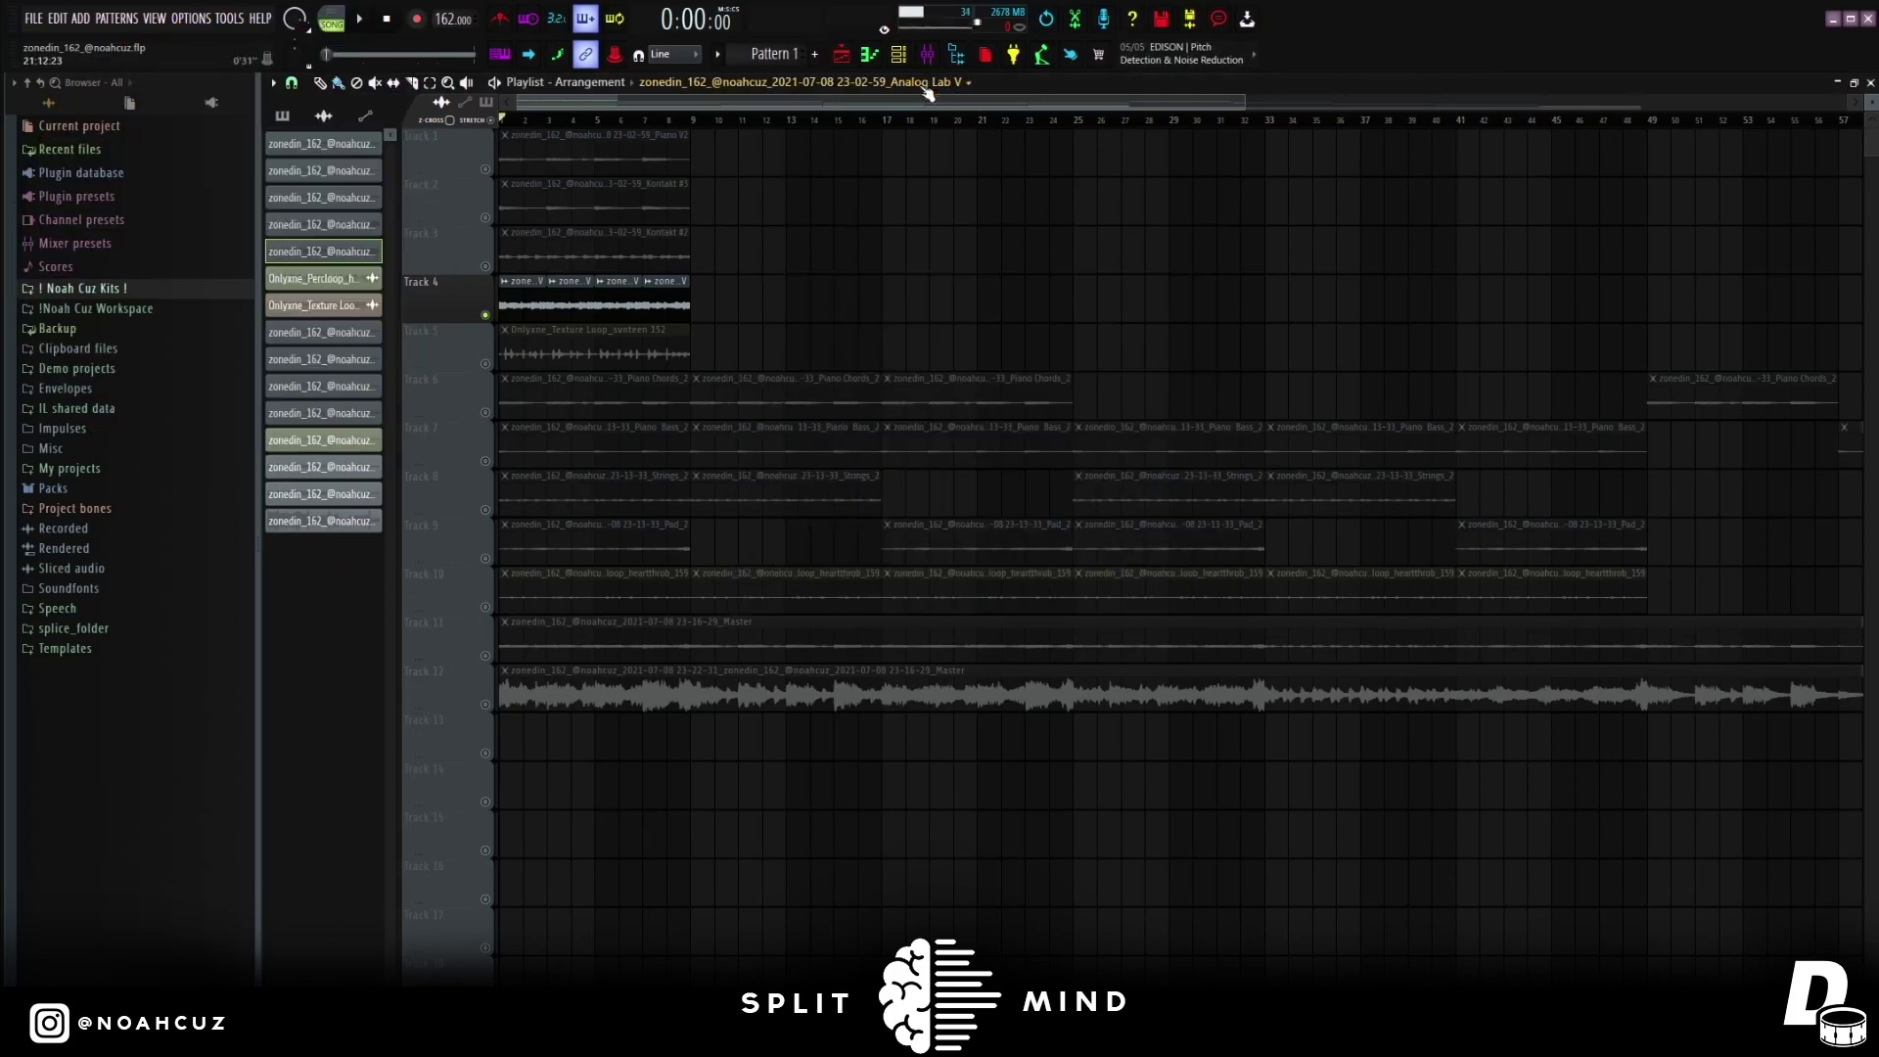
key("space")
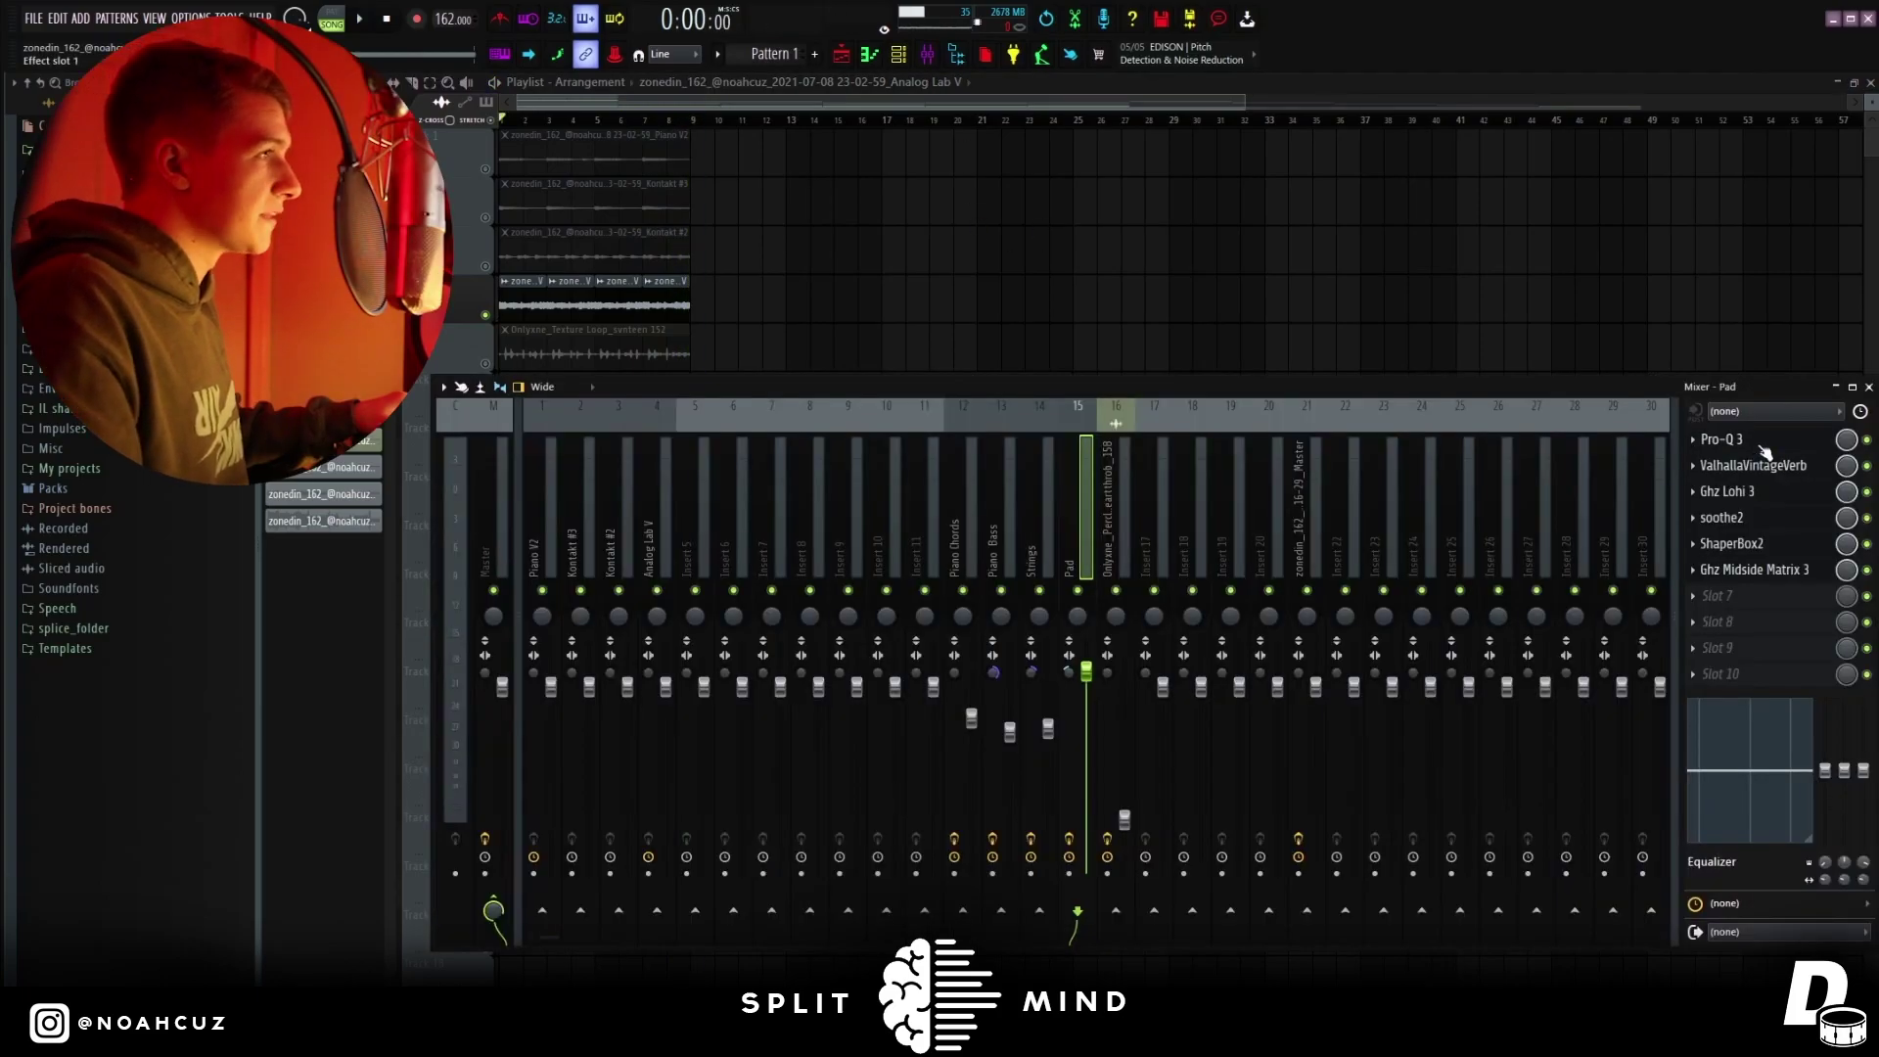
Inspect the Pro-Q 3, ValhallaVintageVerb, Ghz Lohi 3 and soothe2 settings on the Pad mixer insert
left_click(1752, 440)
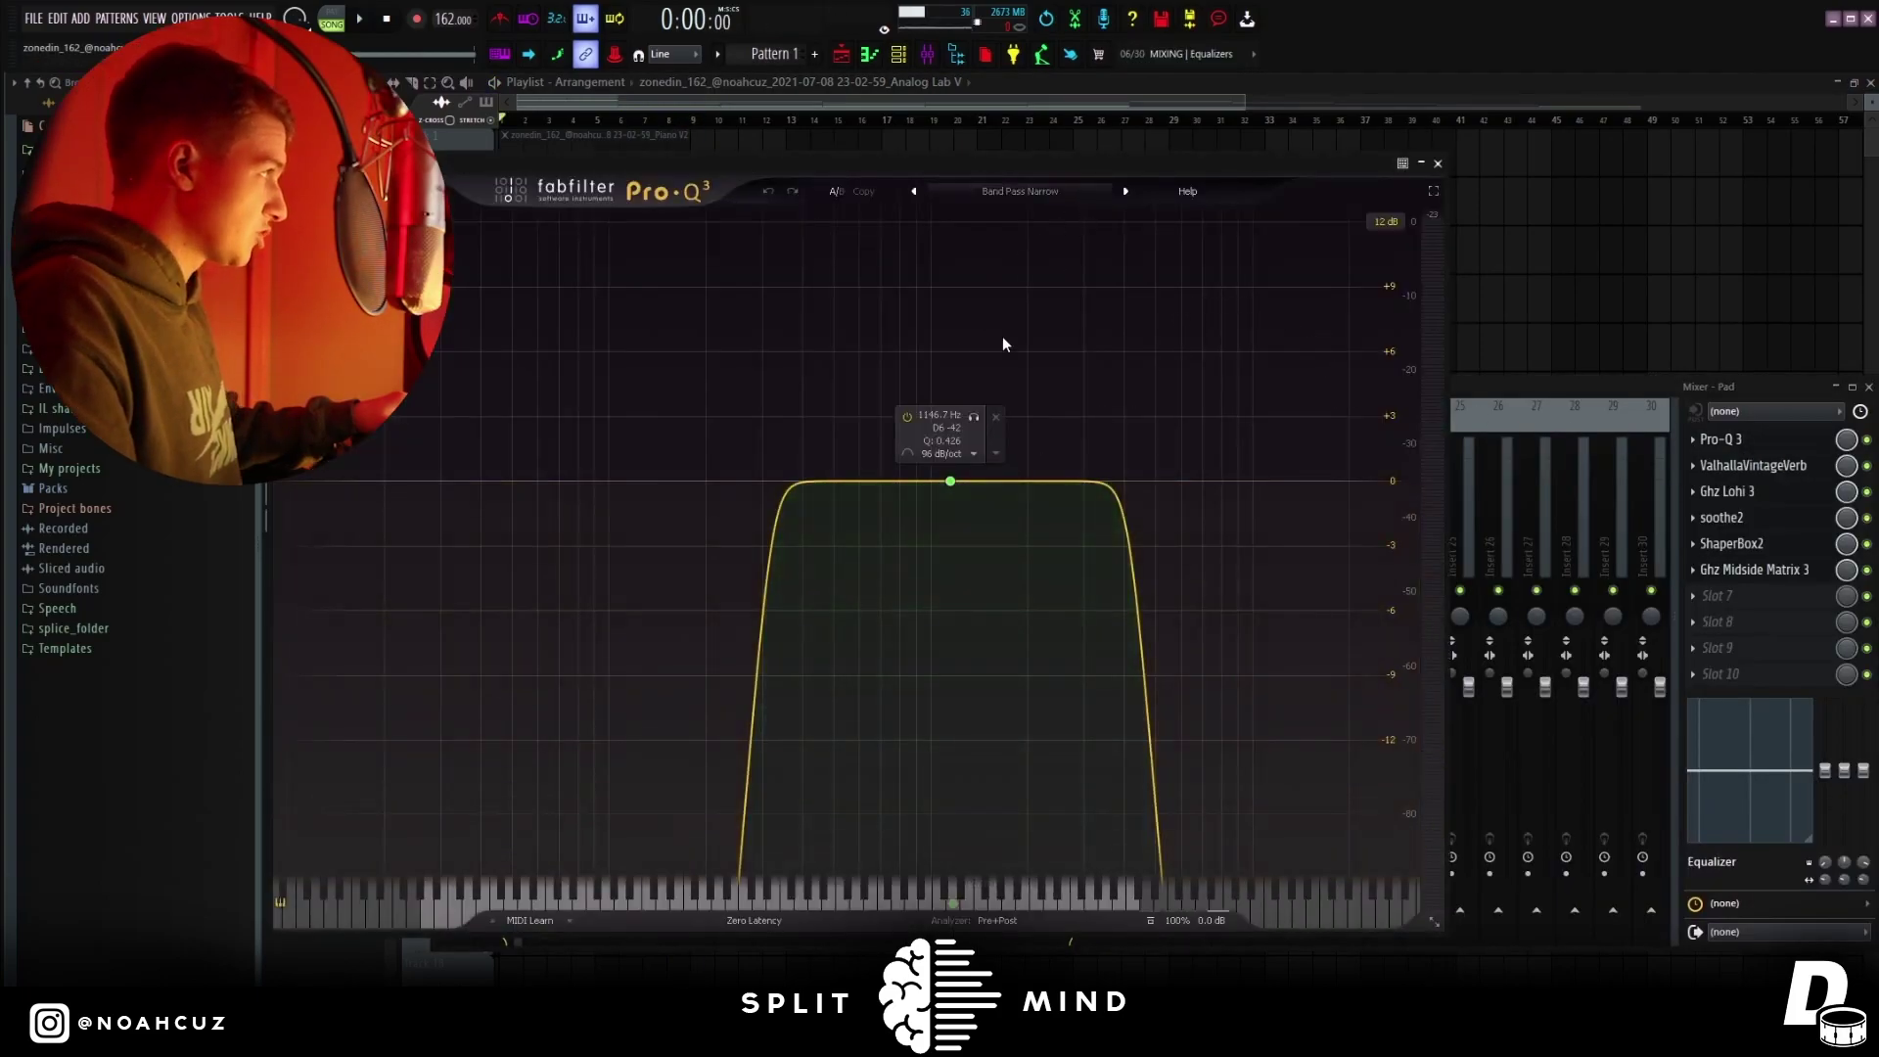
left_click(1752, 465)
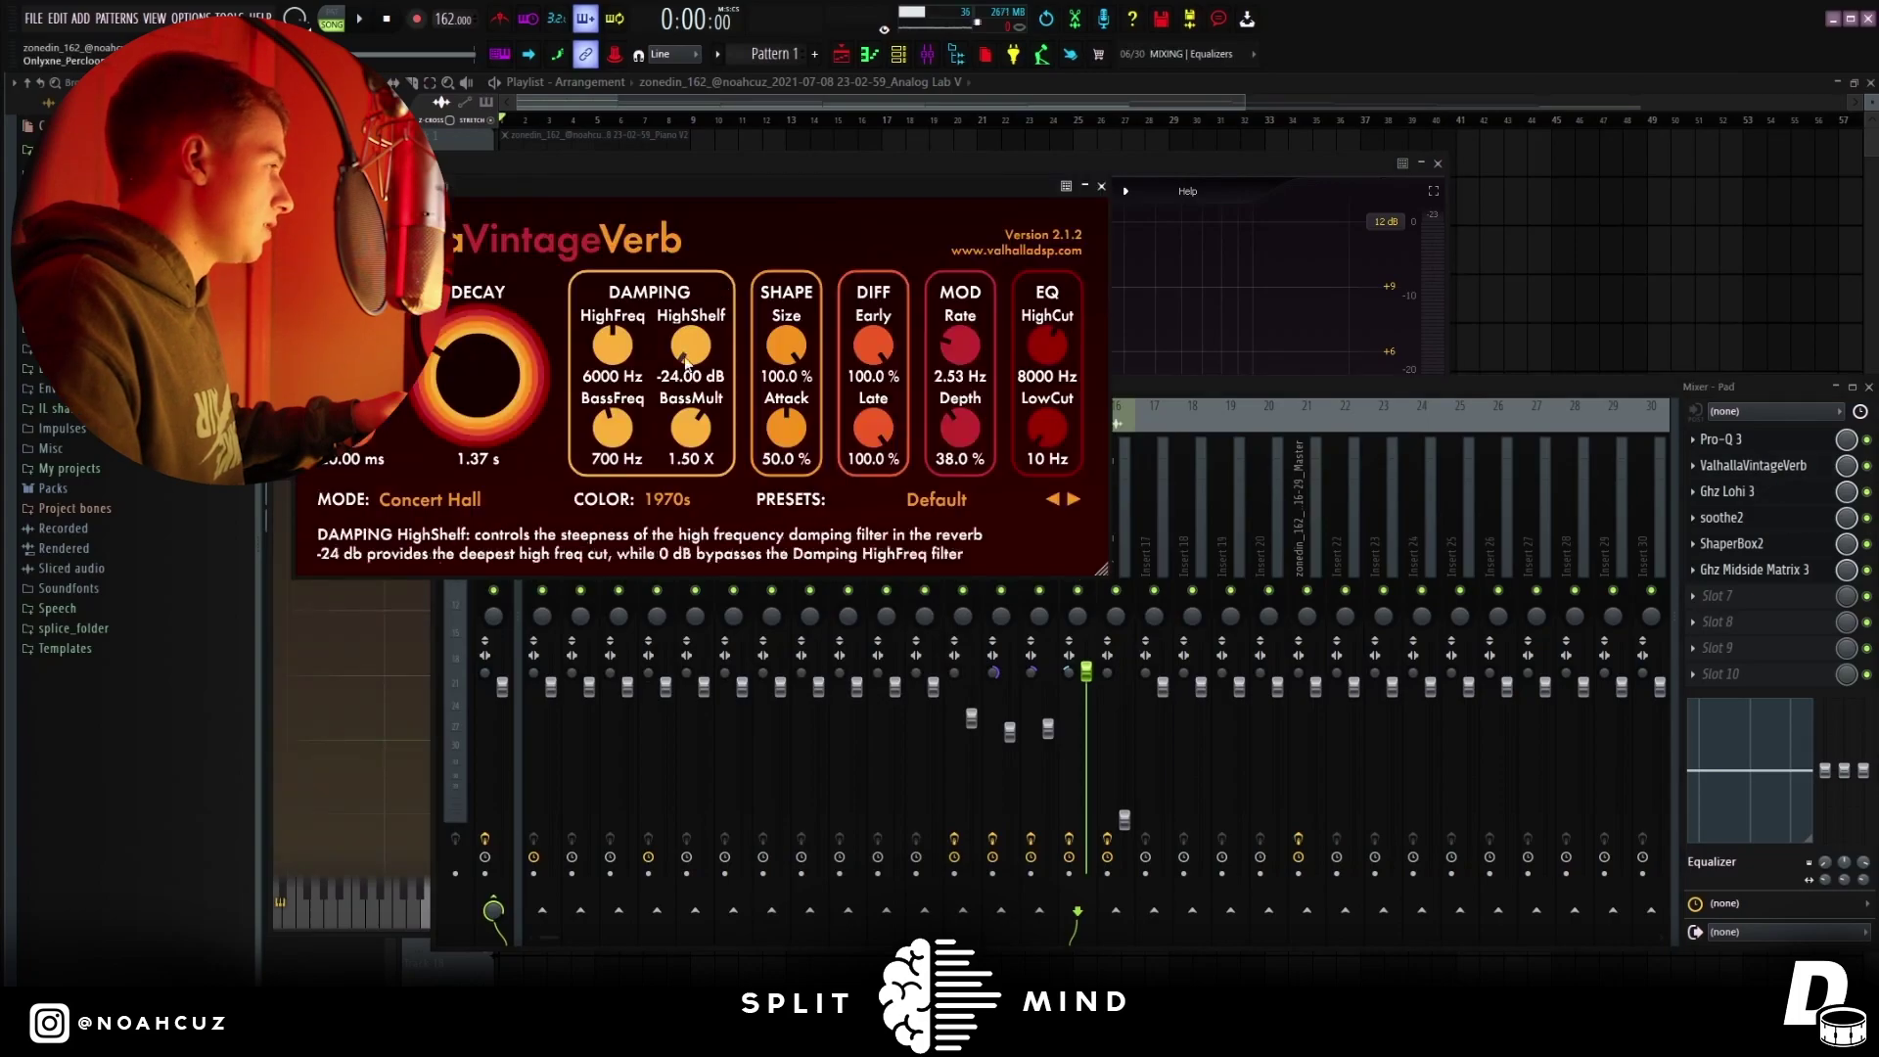
left_click(1729, 492)
left_click_drag(545, 212, 1208, 265)
left_click(1722, 517)
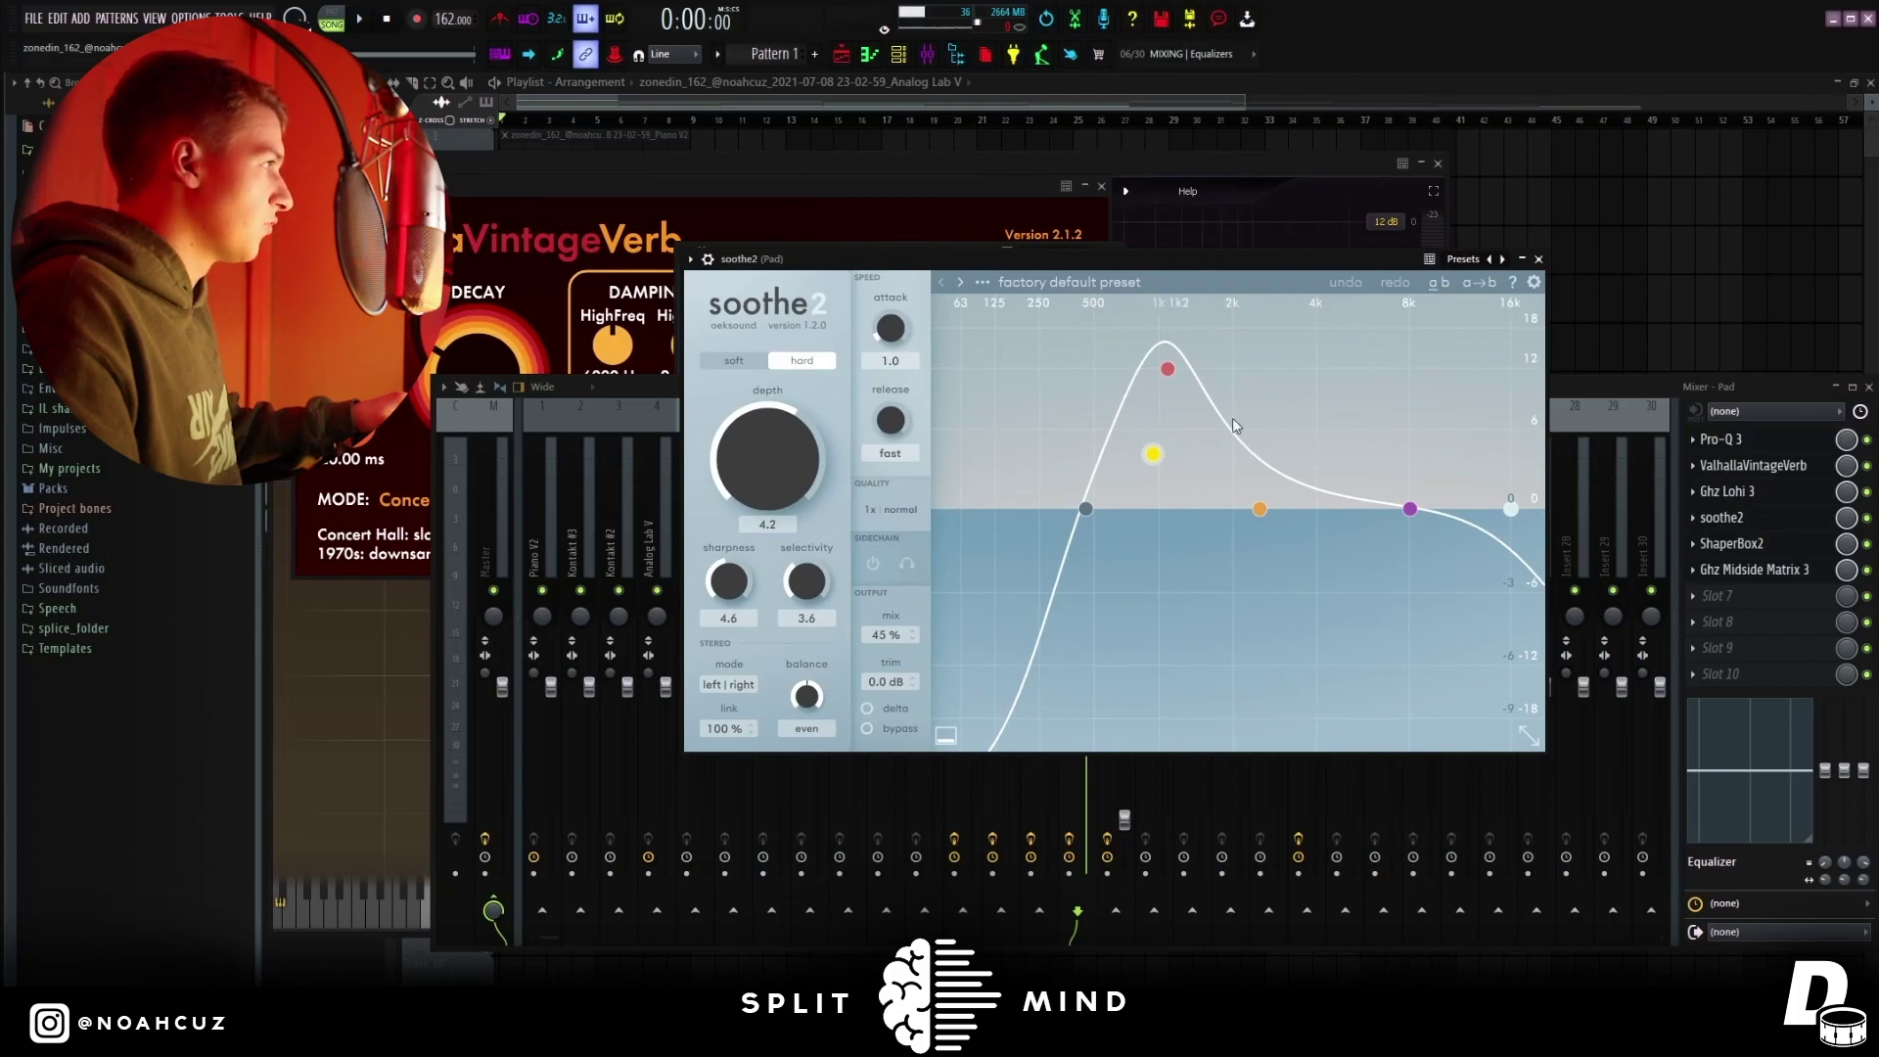
Inspect the ShaperBox2 and Ghz Midside Matrix 3 settings on the Pad insert, and close the plugin windows
left_click(1730, 543)
left_click_drag(549, 256, 871, 272)
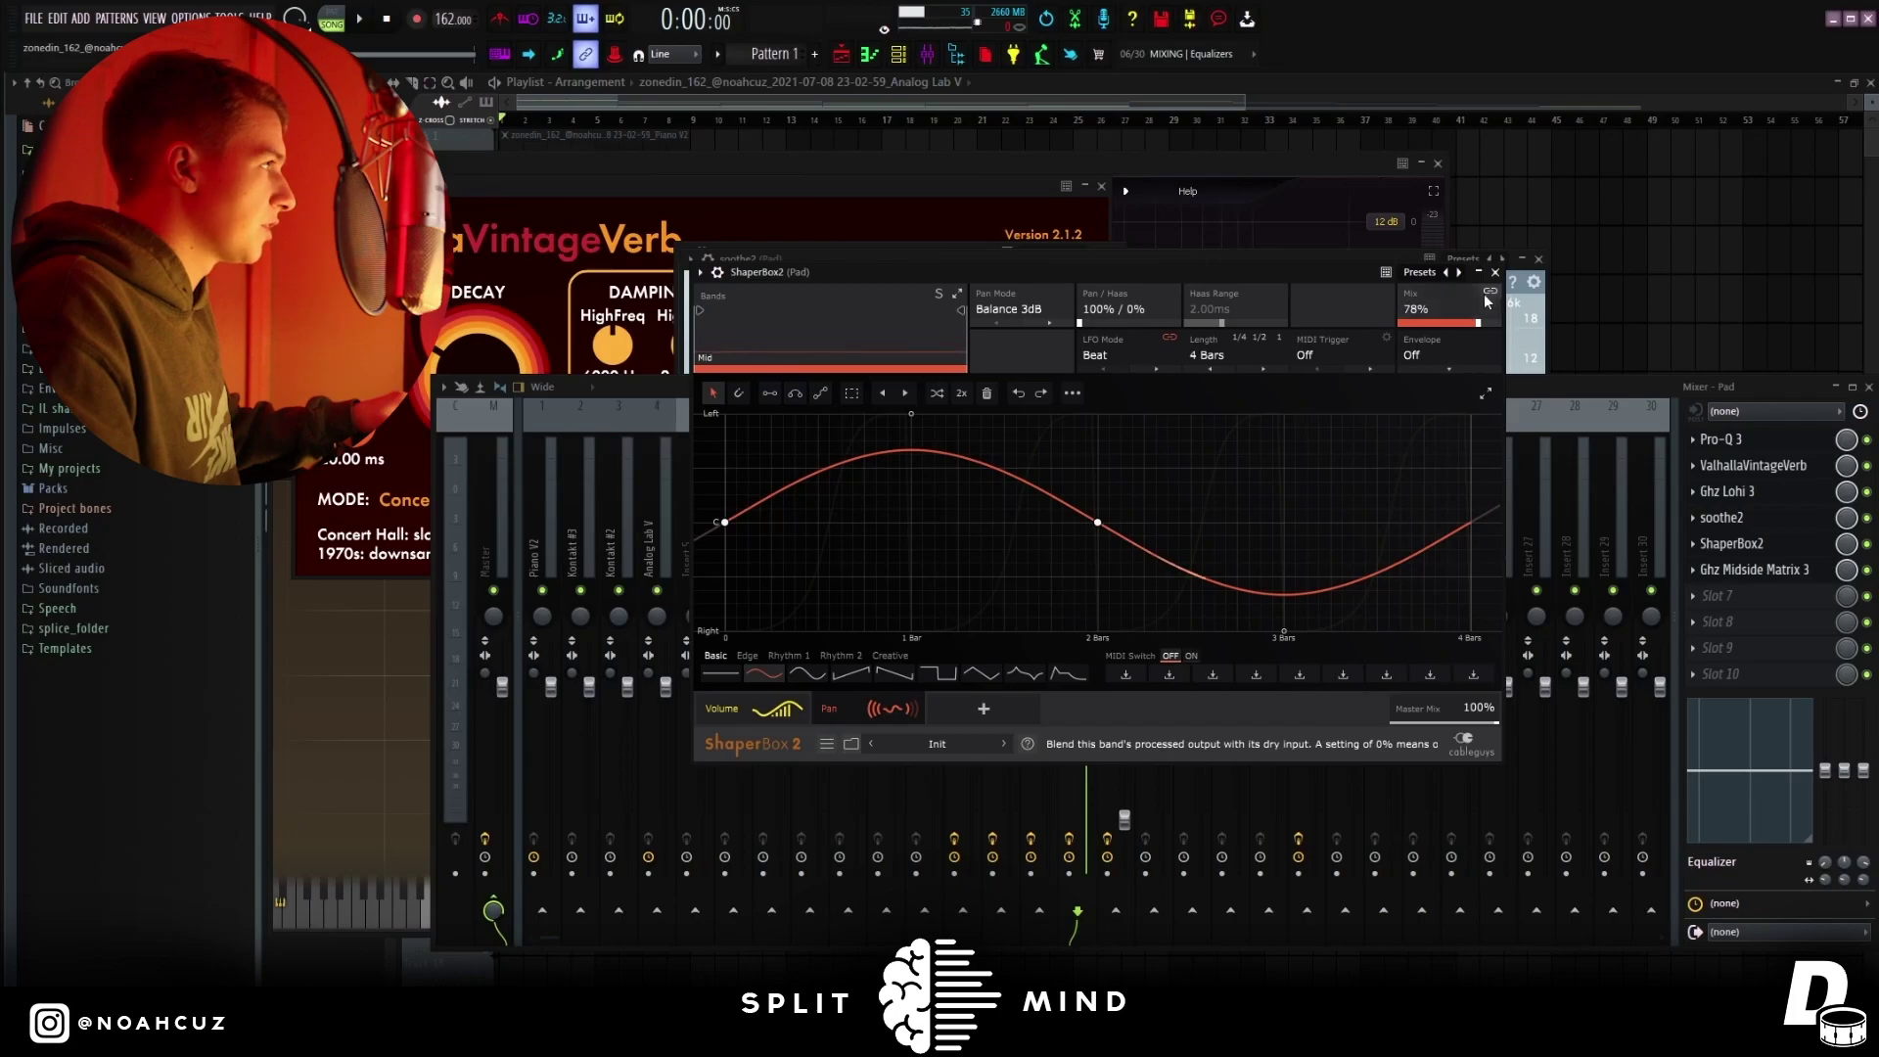
left_click(1495, 273)
left_click(1762, 569)
left_click_drag(602, 285, 1317, 403)
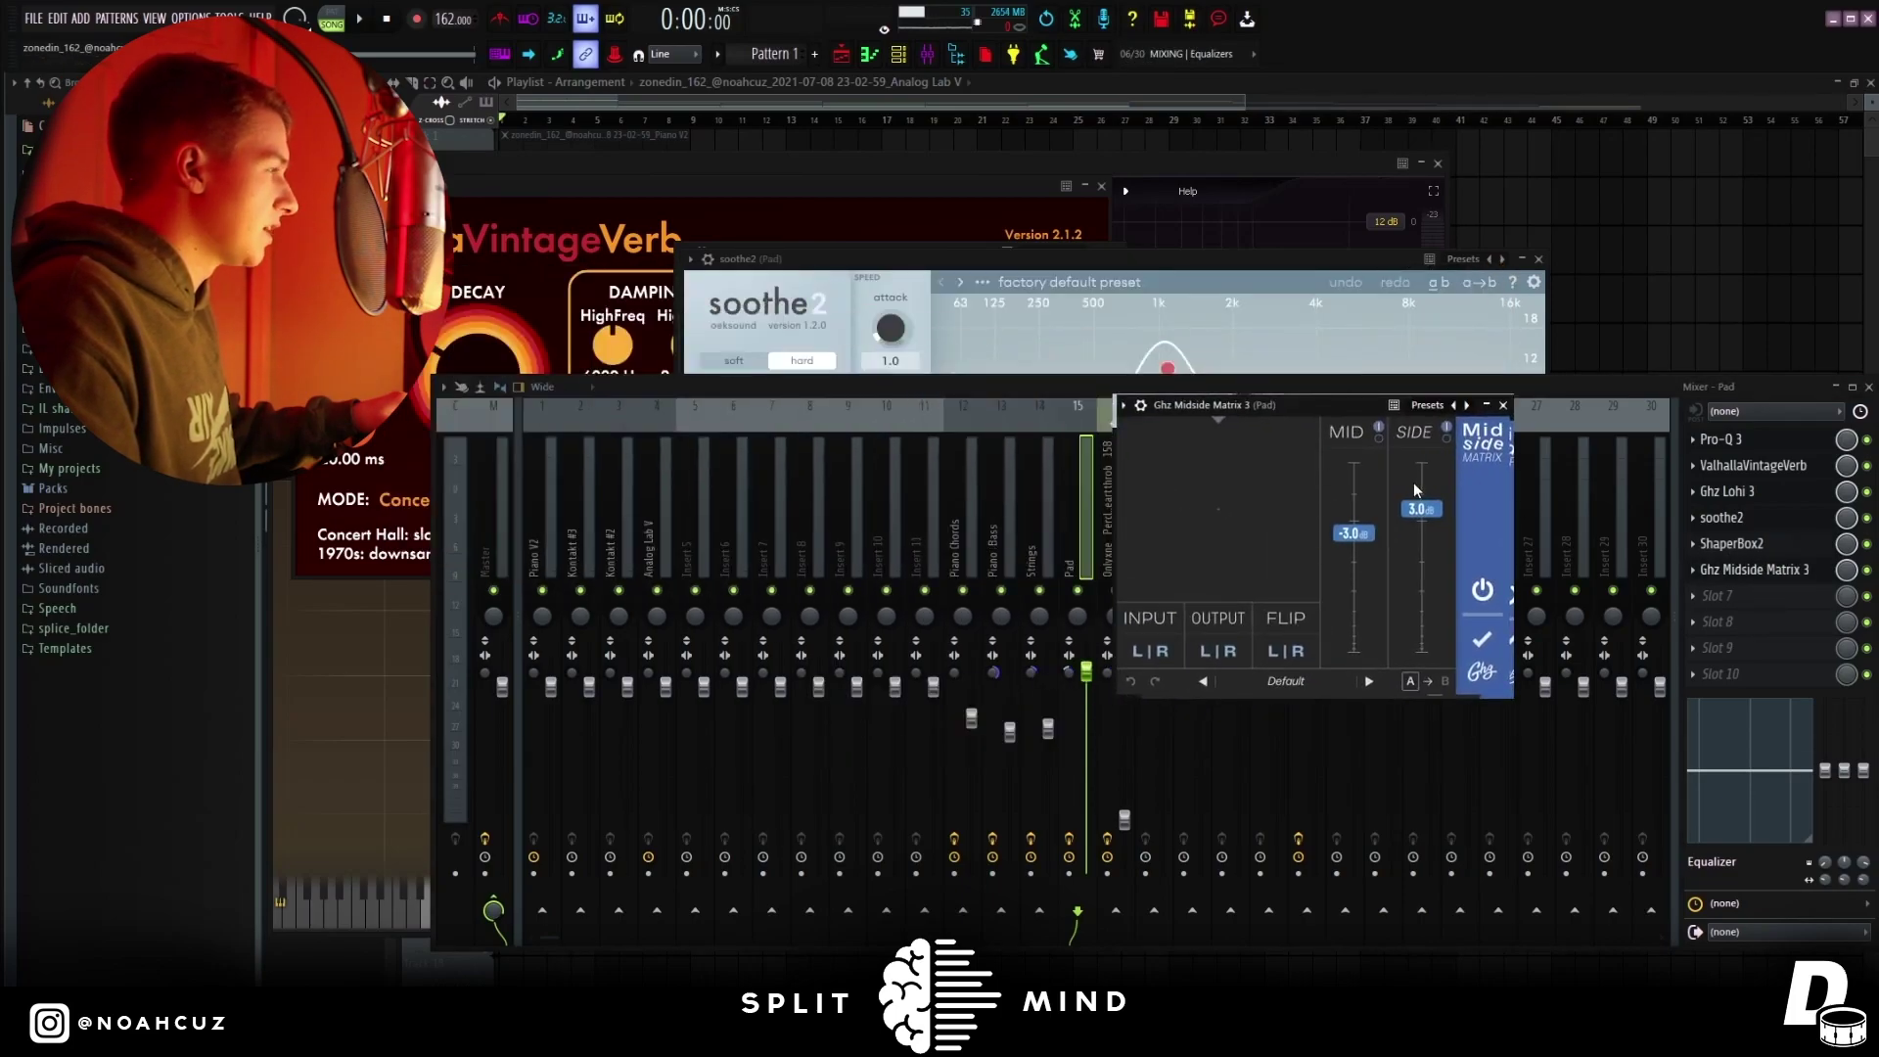
left_click(1553, 231)
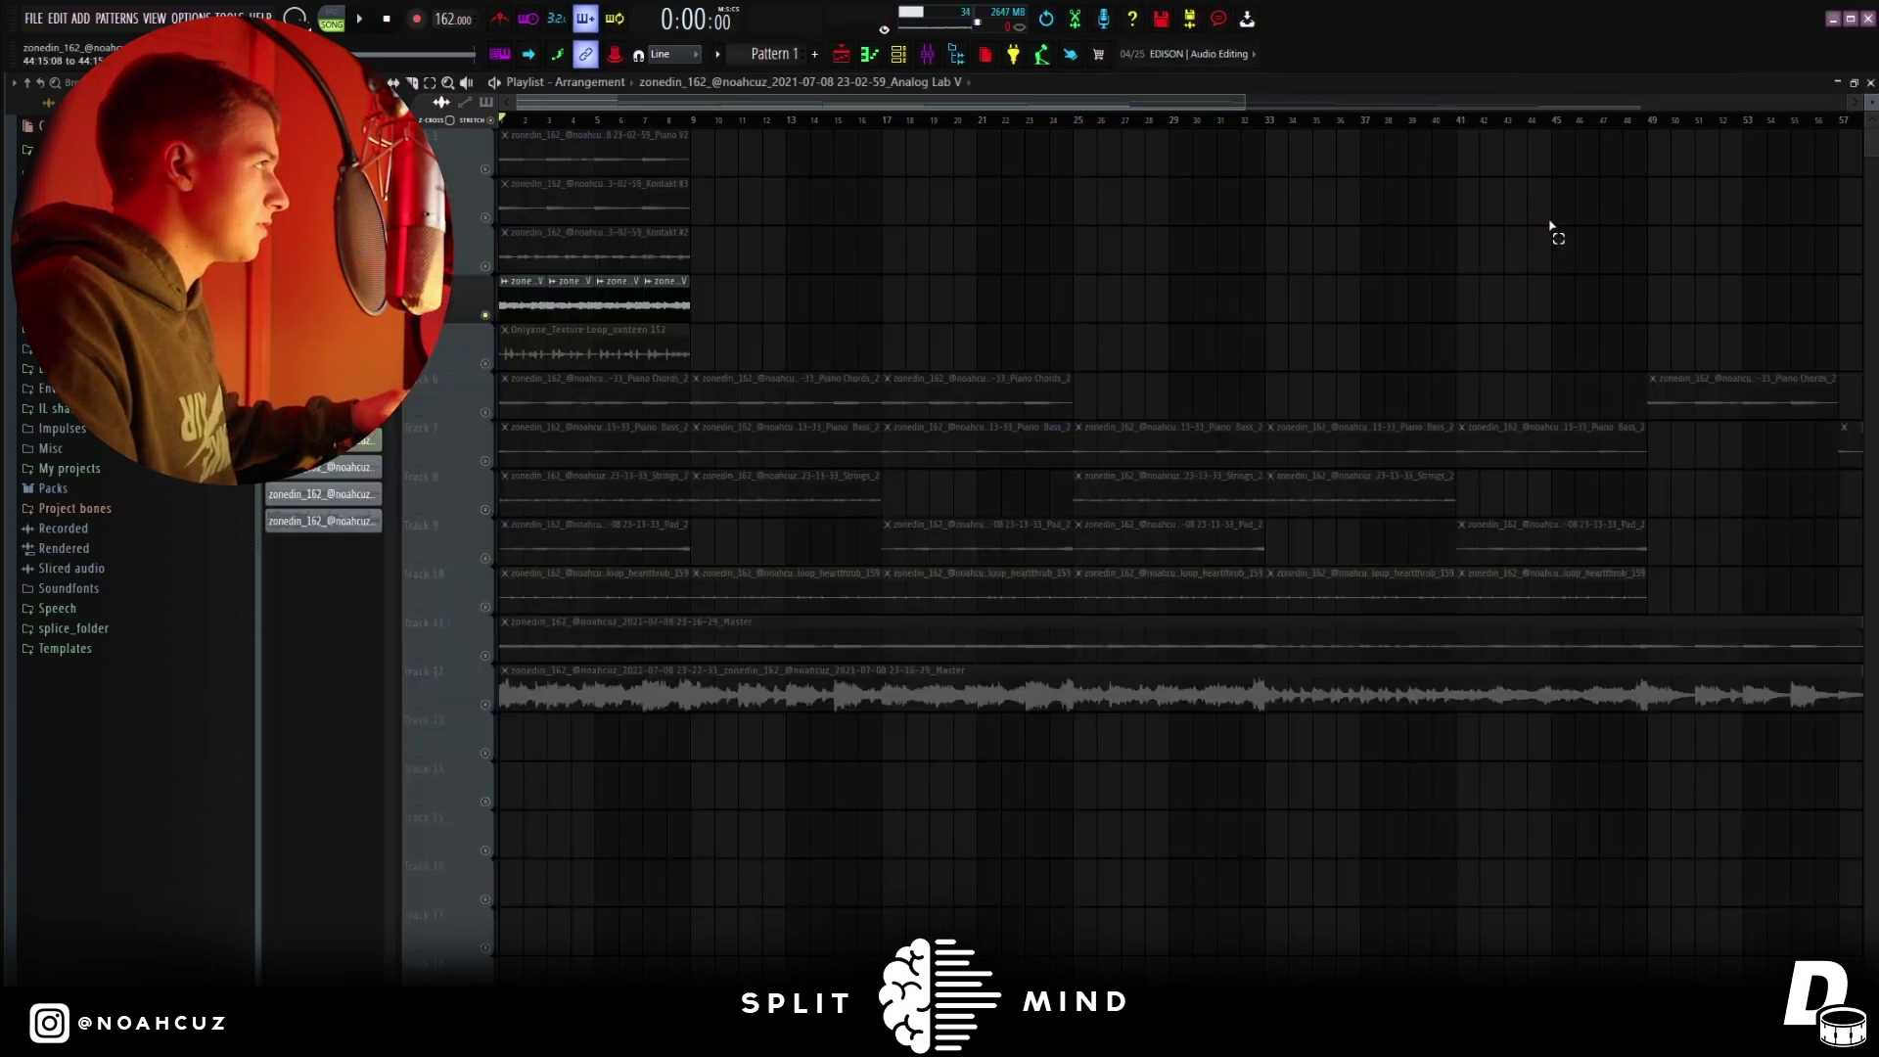
Solo the texture loop on Track 5 and inspect Pro-Q 3, Ghz Lohi 3 and Fruity parametric EQ 2 on the percussion loop's insert
right_click(485, 364)
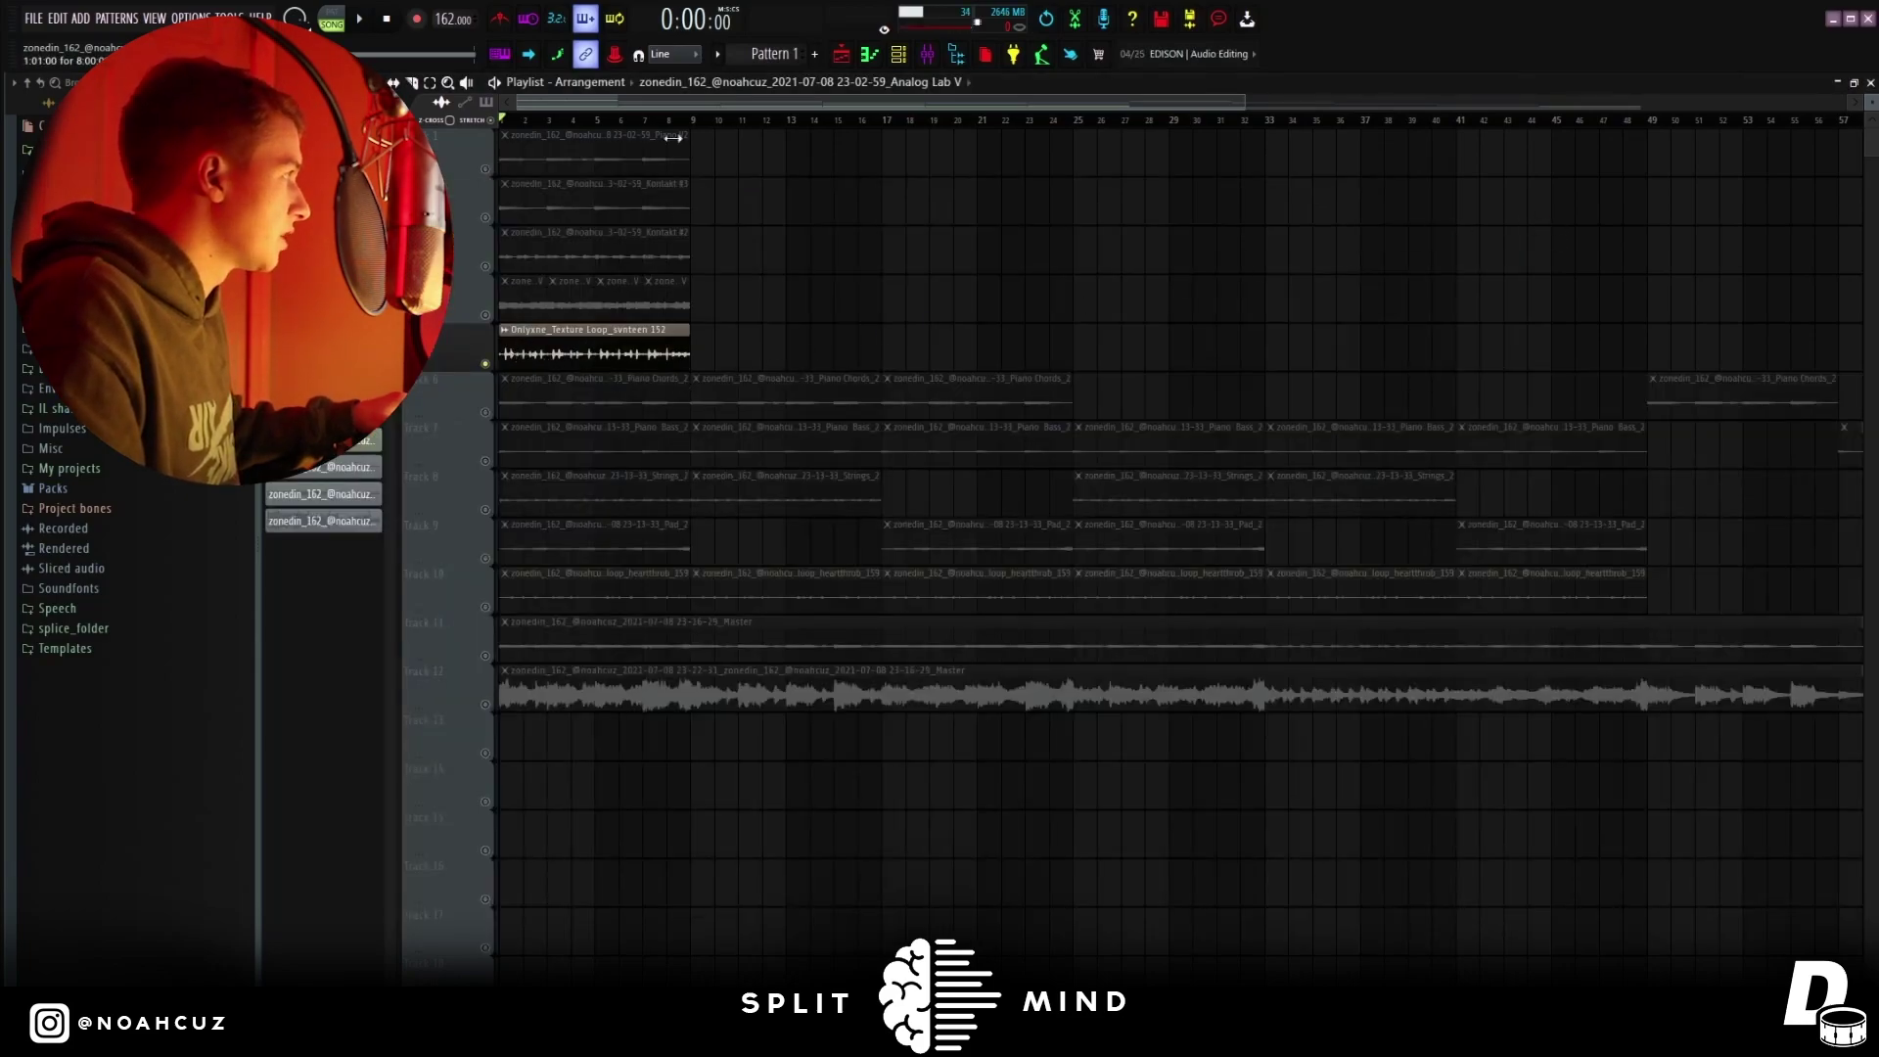
key("F9")
left_click(1774, 449)
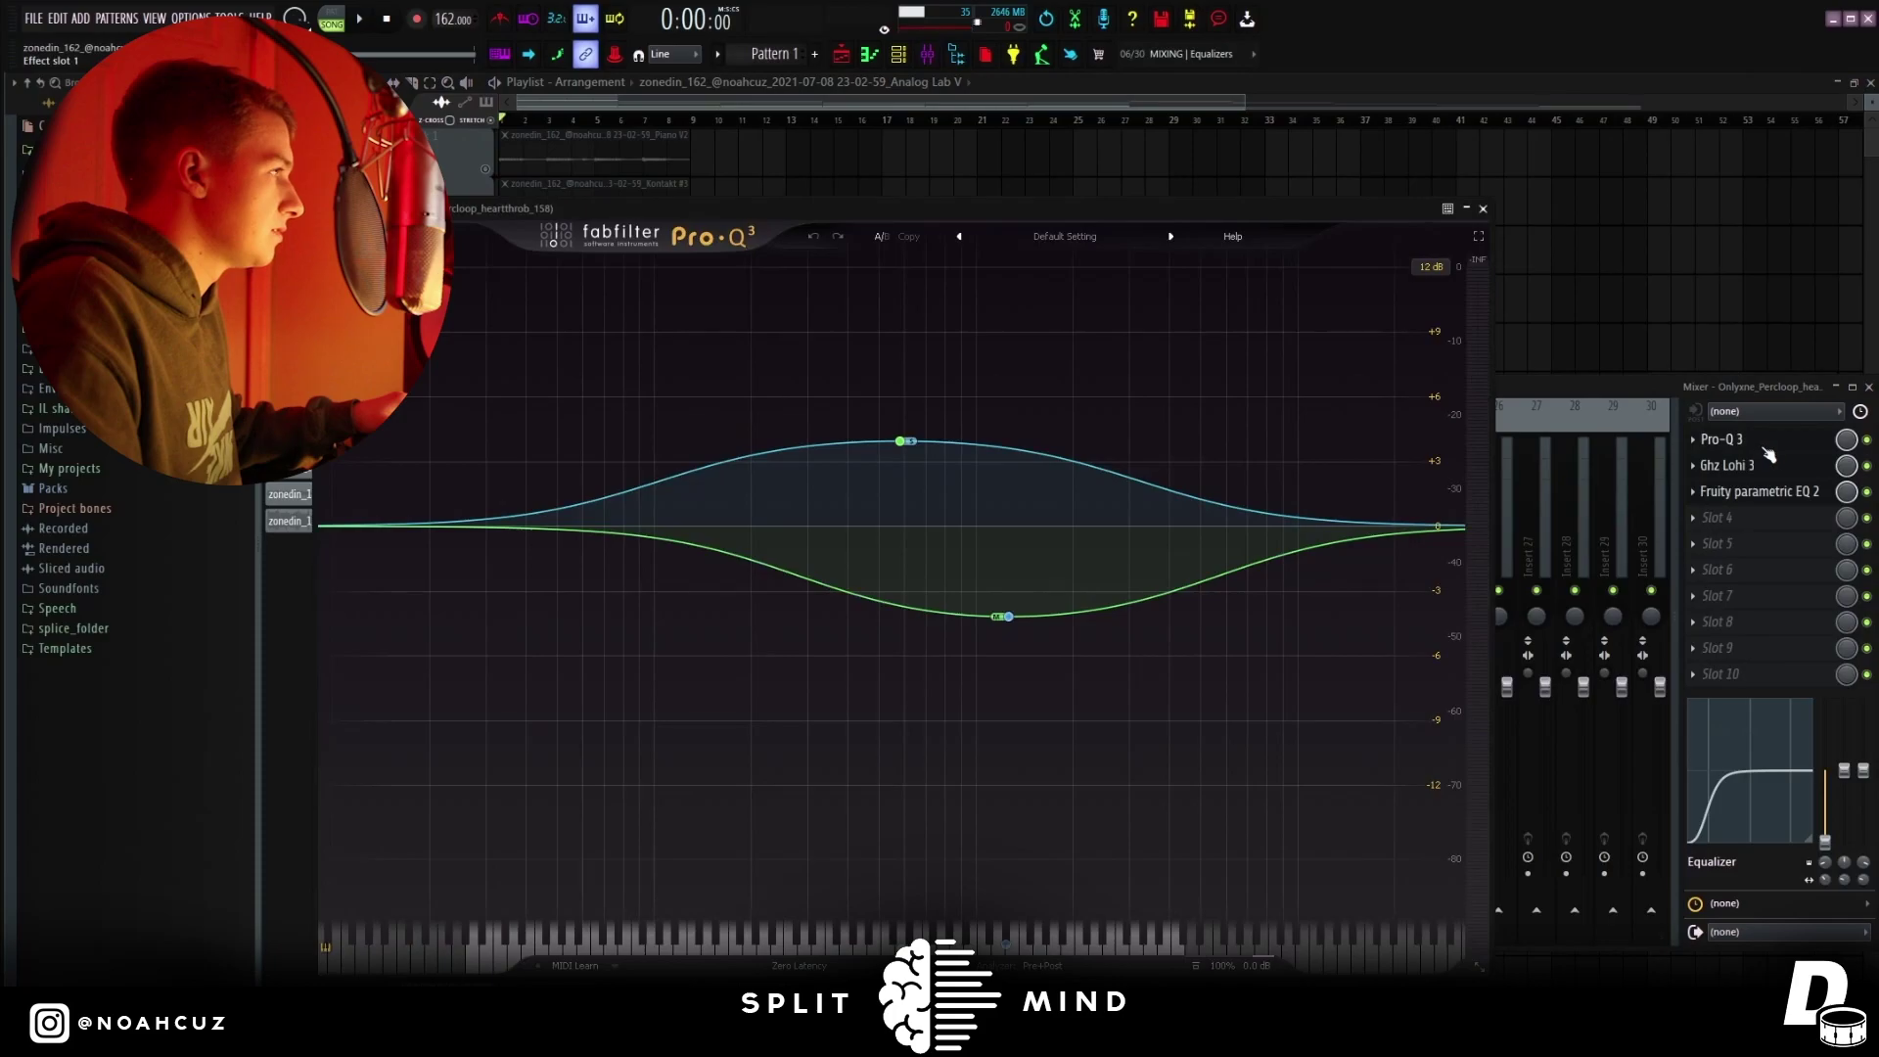
left_click(1793, 473)
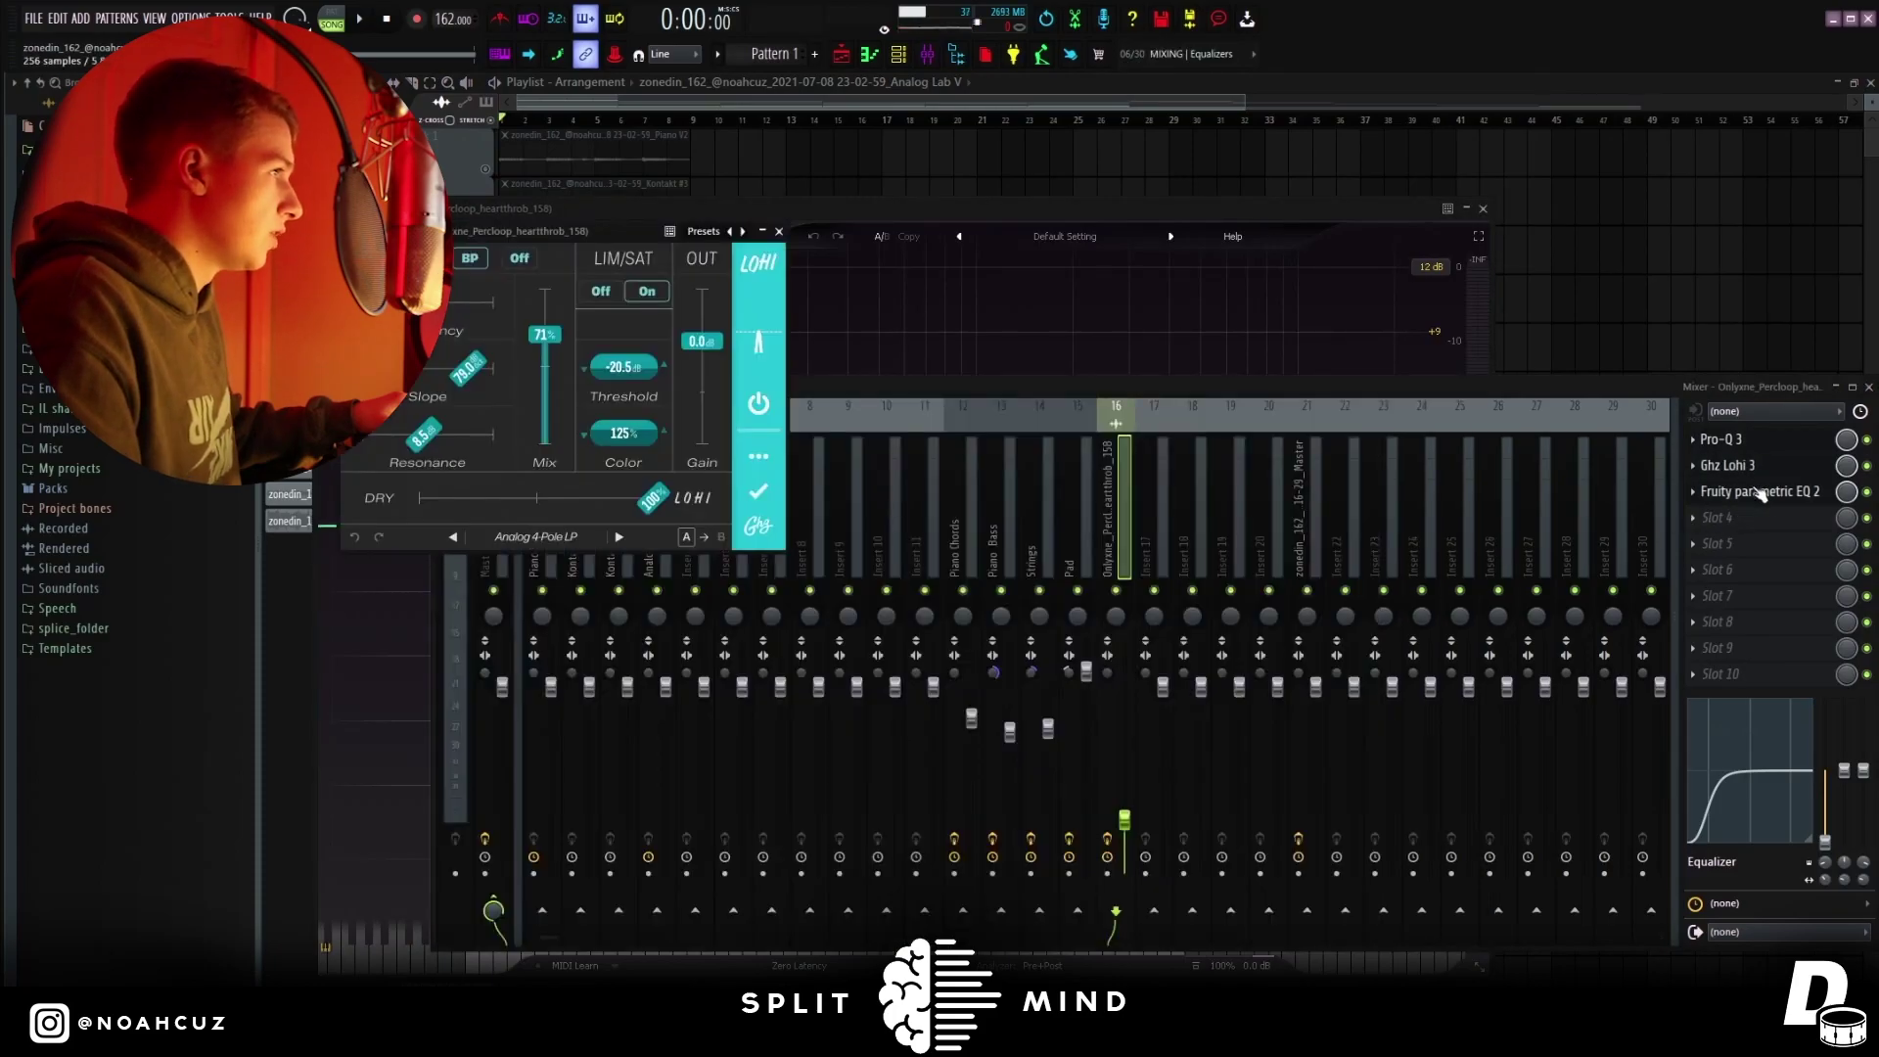
left_click(1760, 492)
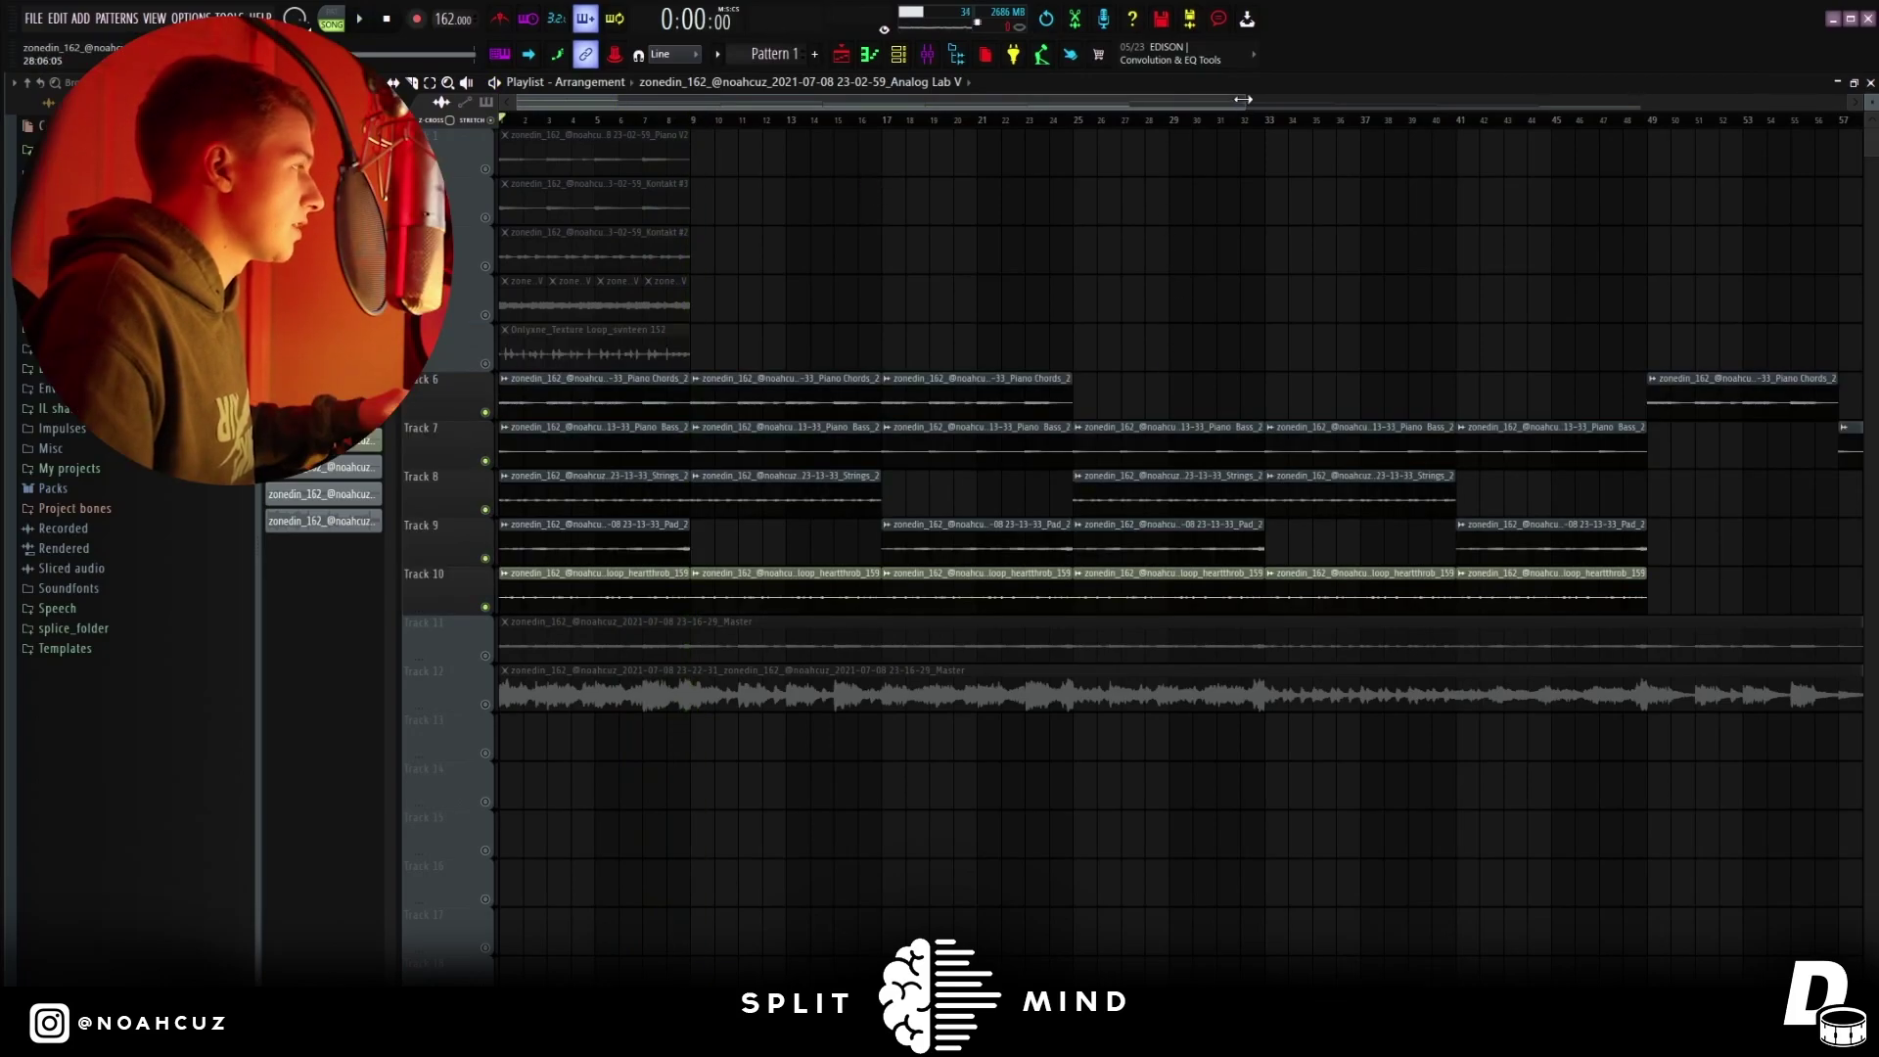
Review how the stem clips on Tracks 6 to 10 are layered across the playlist, section by section and then individually
left_click_drag(1243, 99, 1607, 99)
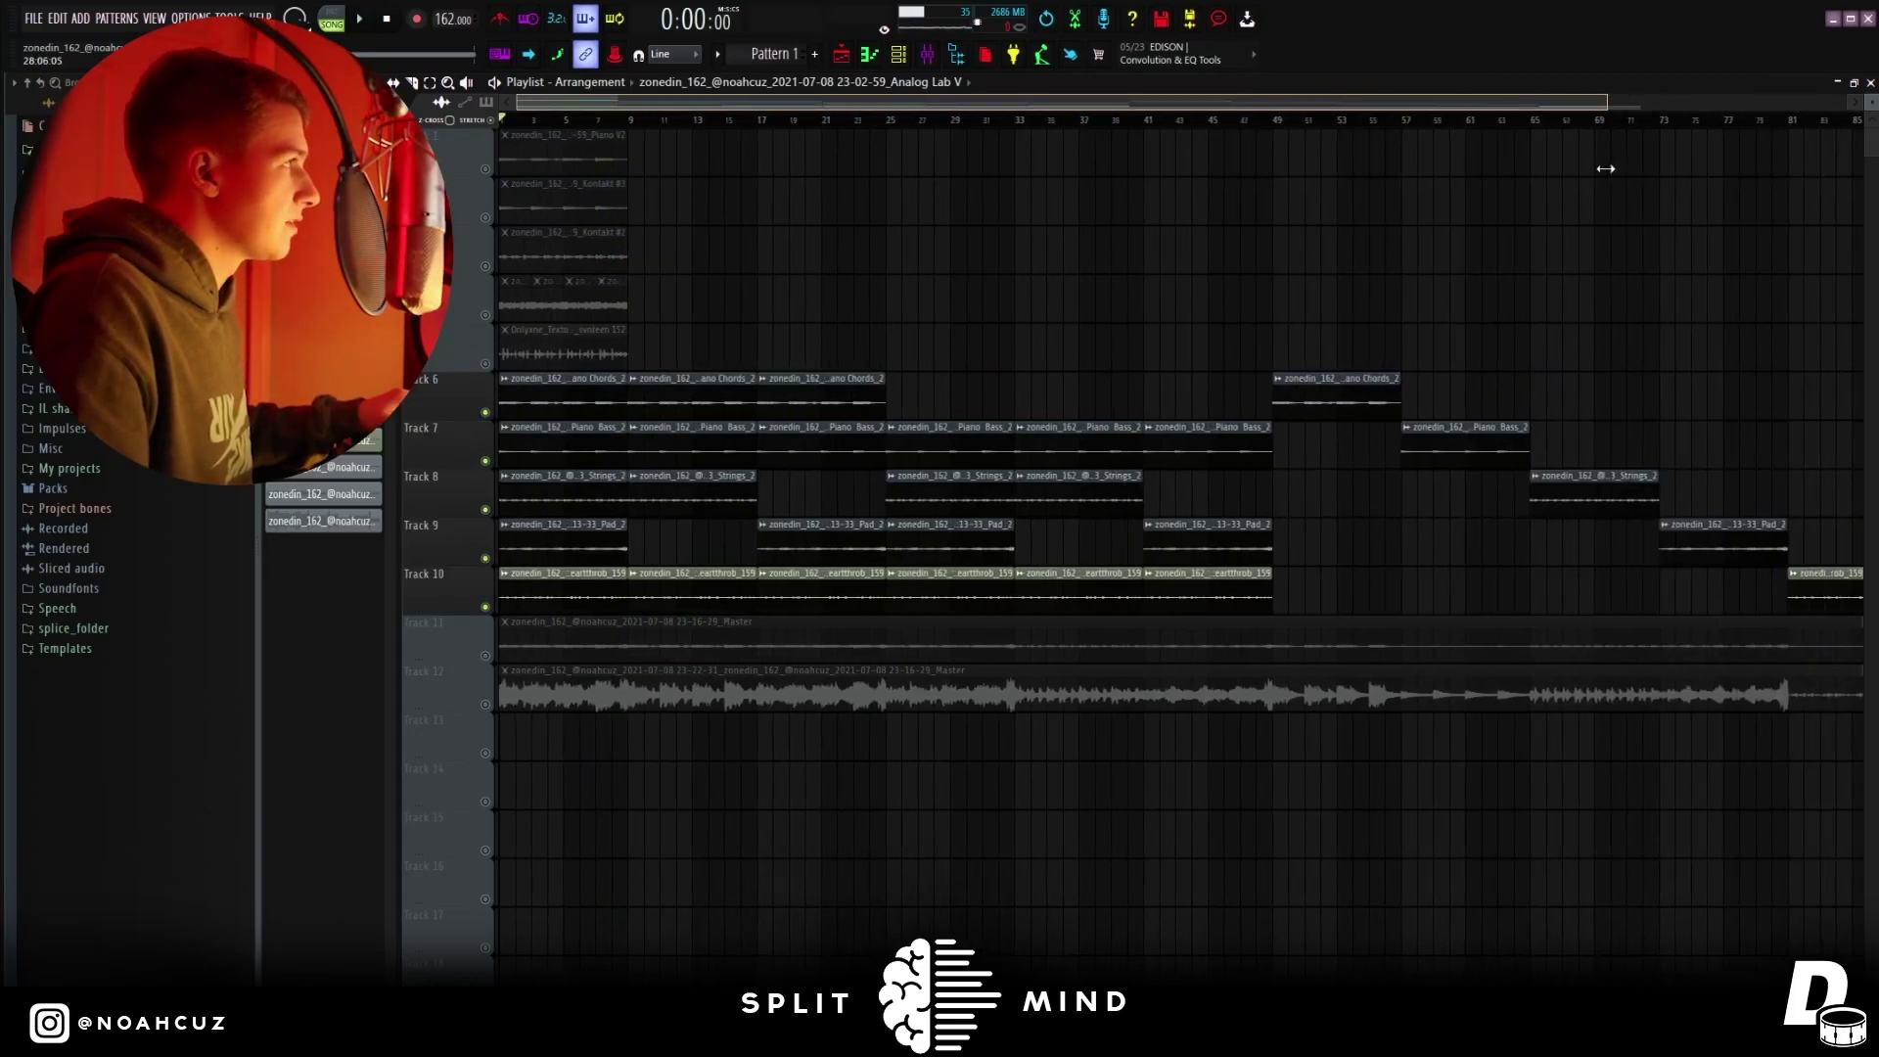
left_click_drag(556, 417, 740, 586)
left_click_drag(803, 397, 995, 593)
left_click_drag(1046, 392, 1219, 594)
left_click_drag(1234, 396, 1101, 588)
left_click_drag(520, 389, 660, 582)
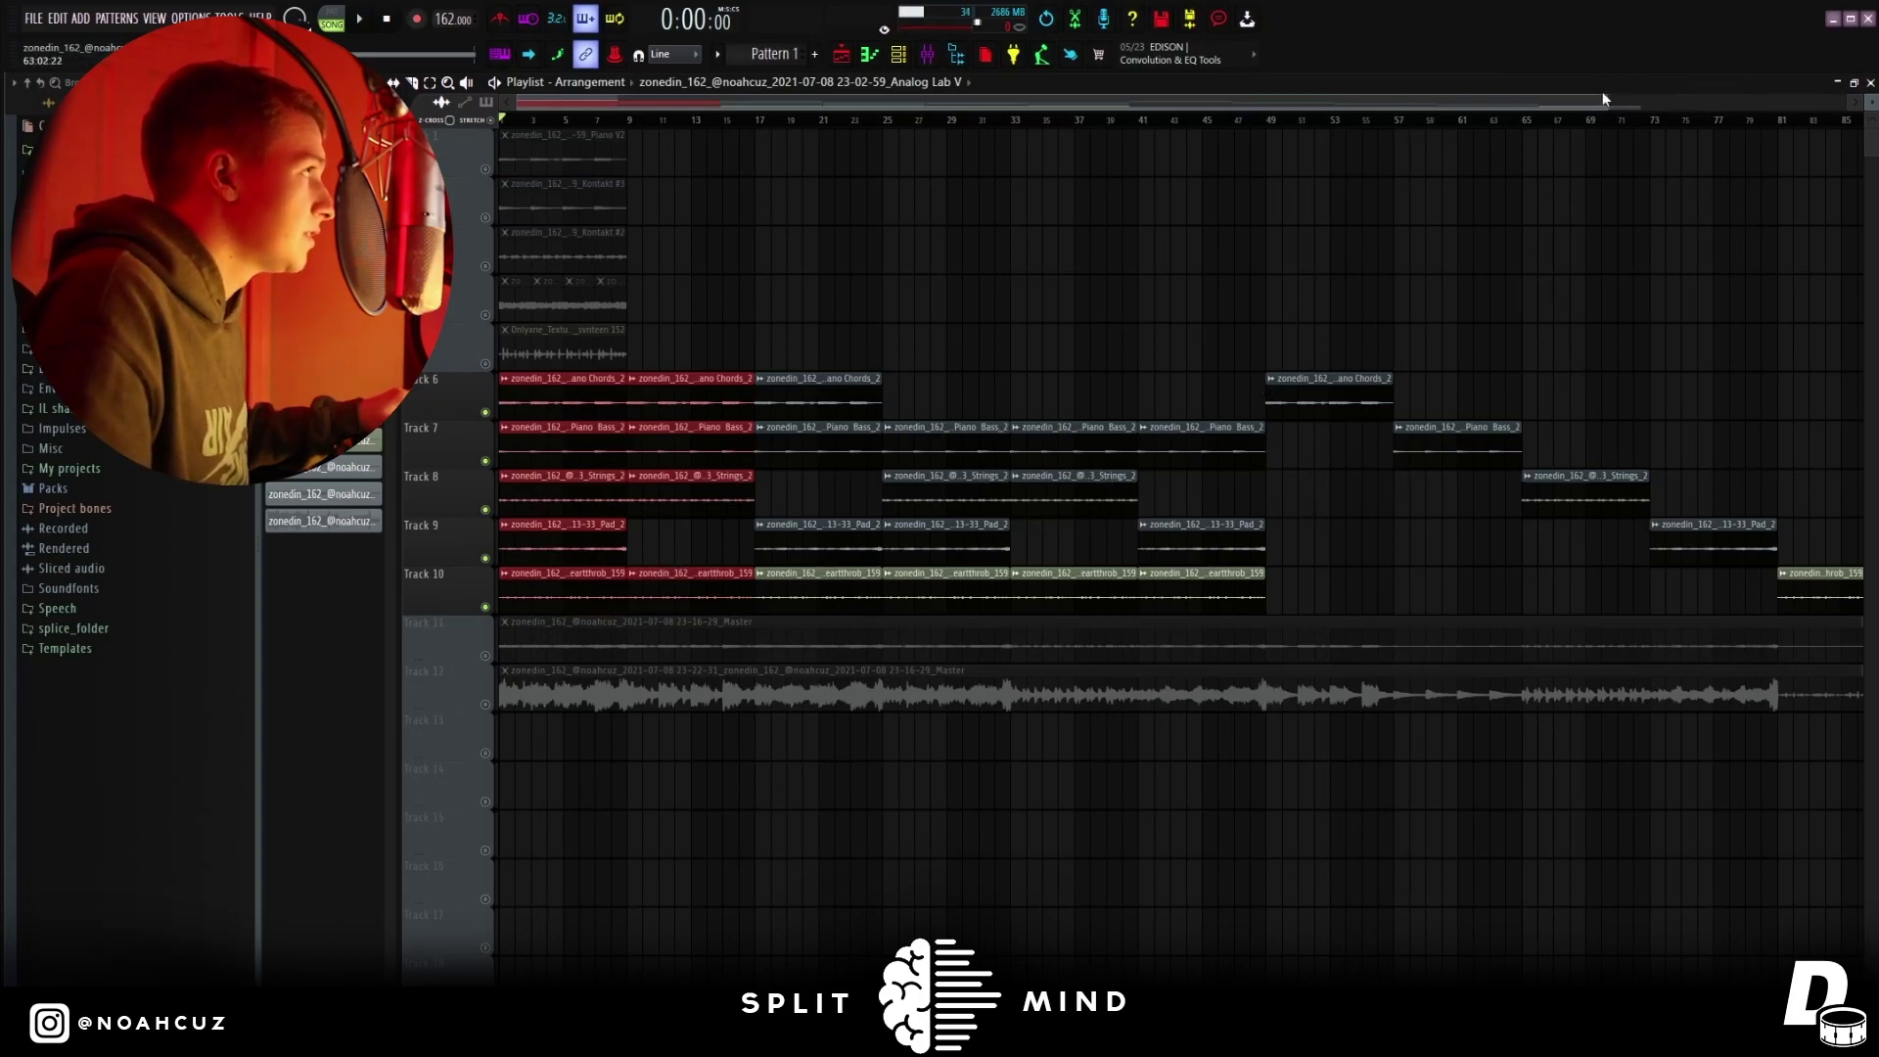
left_click_drag(1603, 99, 1842, 101)
left_click(1272, 326, "ctrl")
left_click_drag(1121, 120, 564, 121)
left_click_drag(1707, 209, 1455, 210)
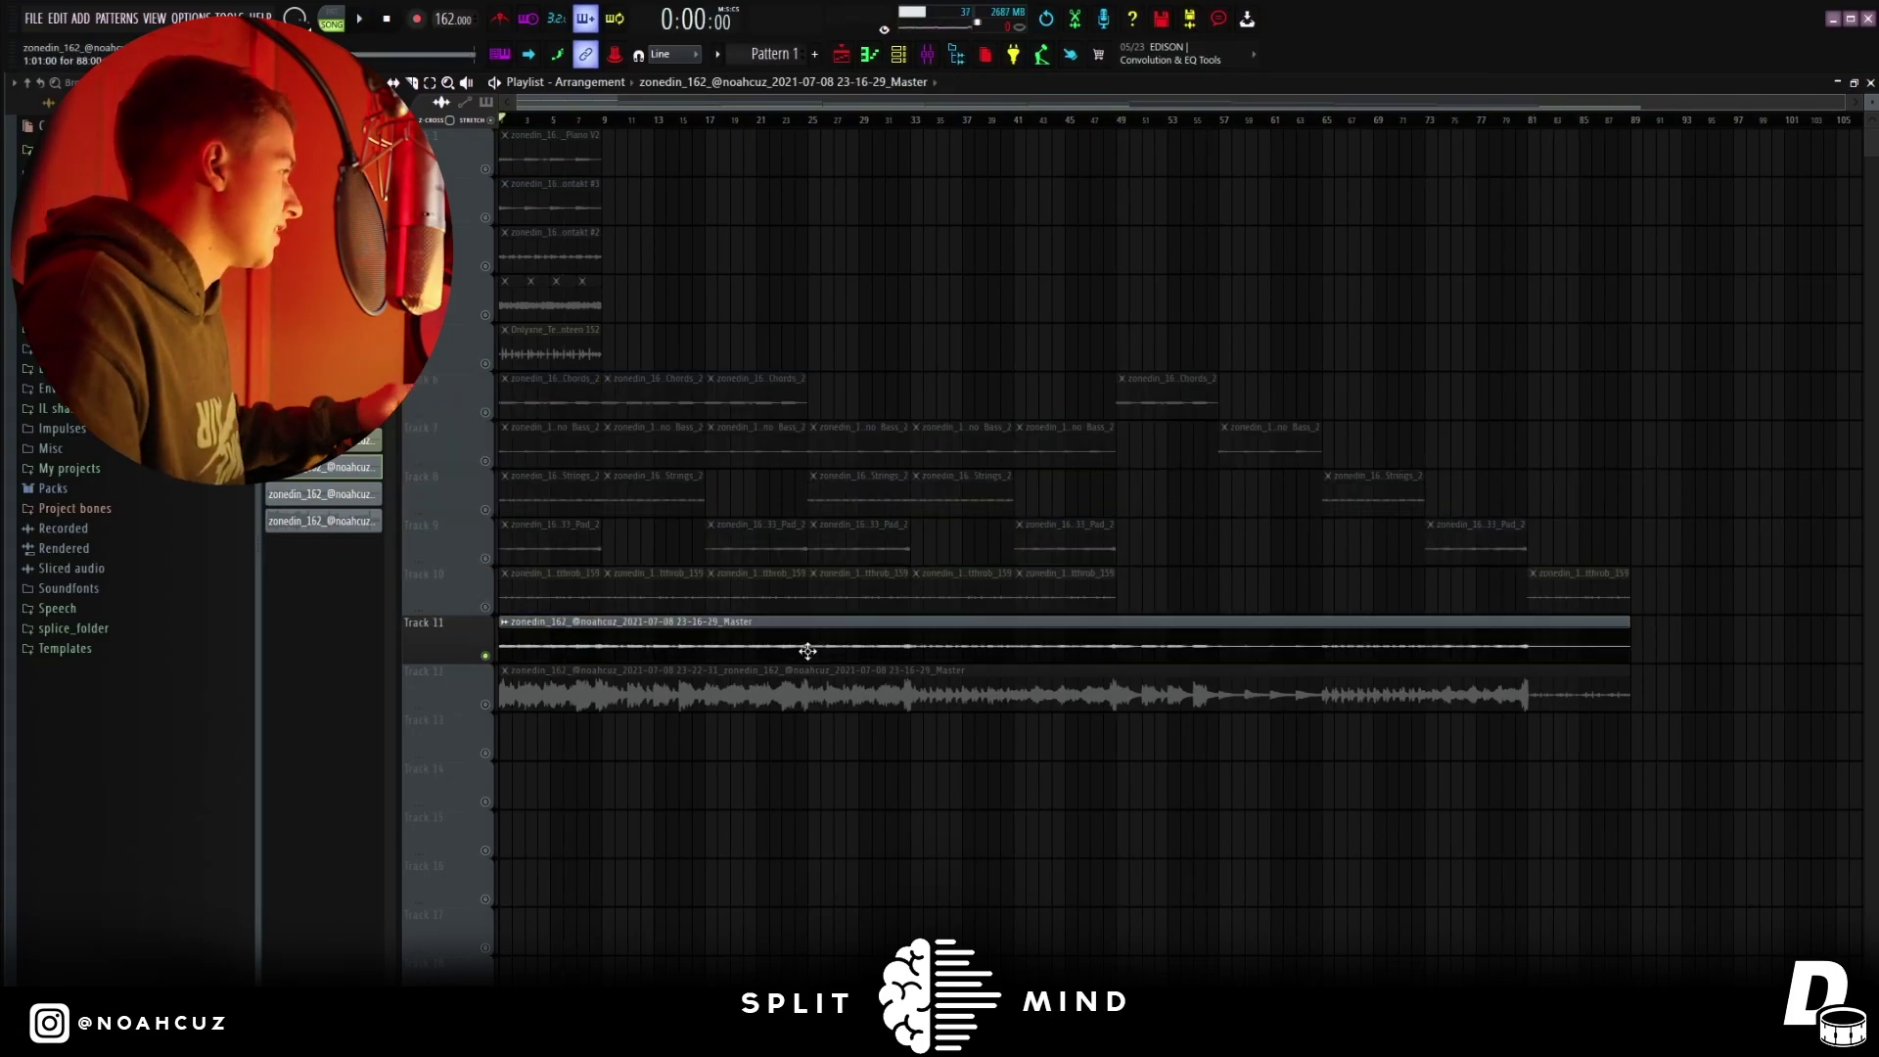
Open the Master audio clip on Track 11 and inspect SoundShifter Pitch Stereo and Fazortan 2 on its mixer insert
double_click(805, 651)
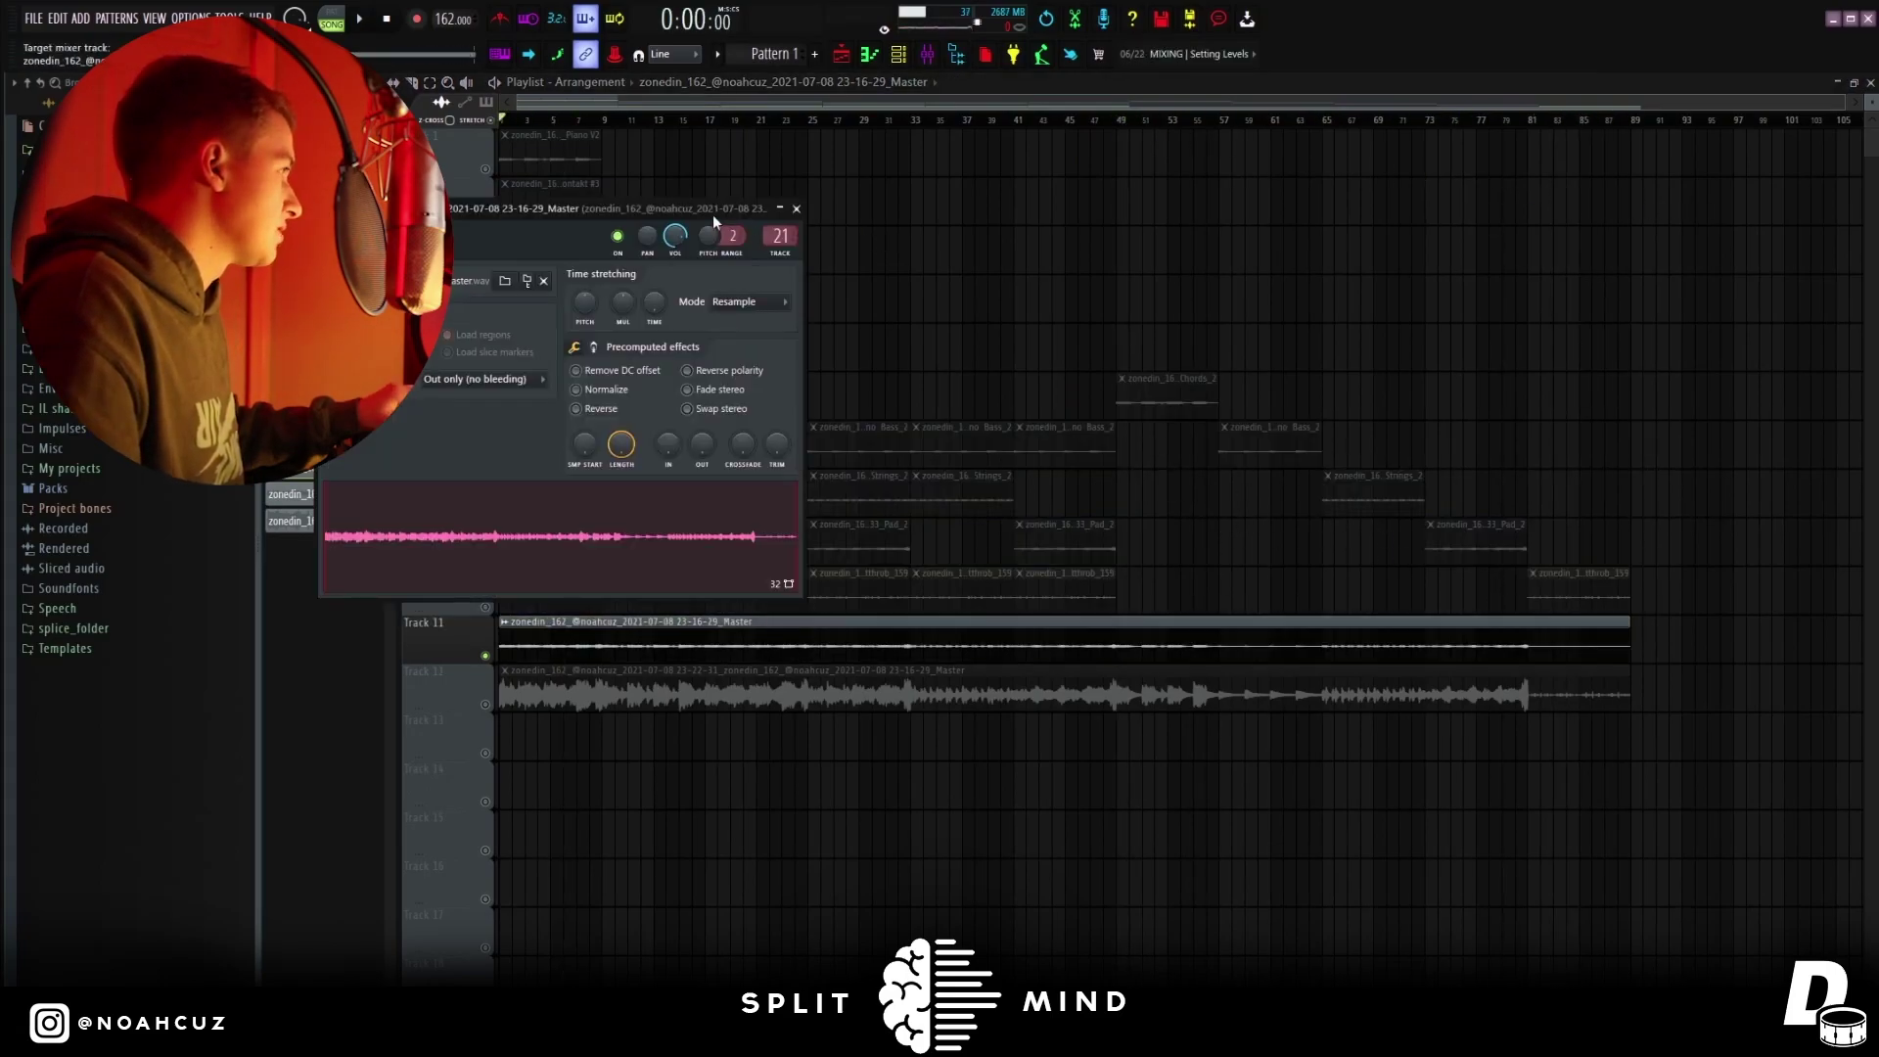
left_click(929, 57)
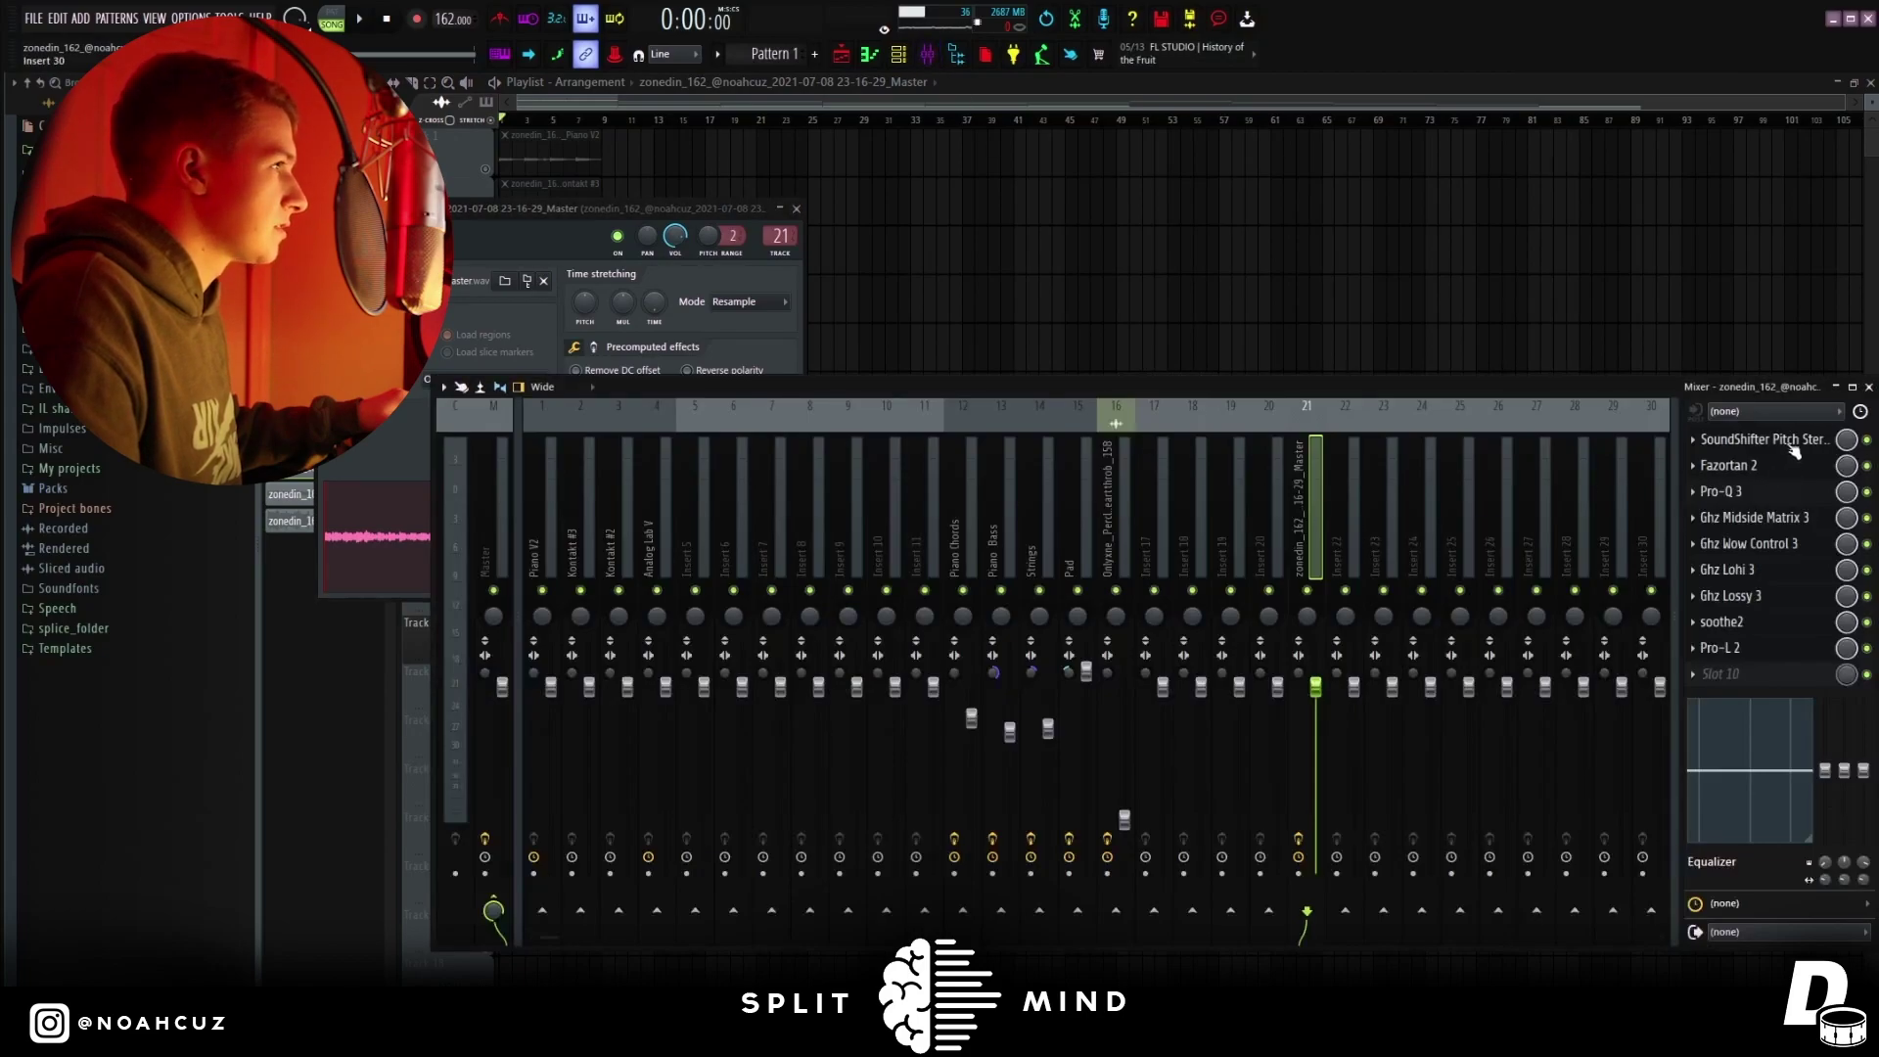
left_click(1762, 440)
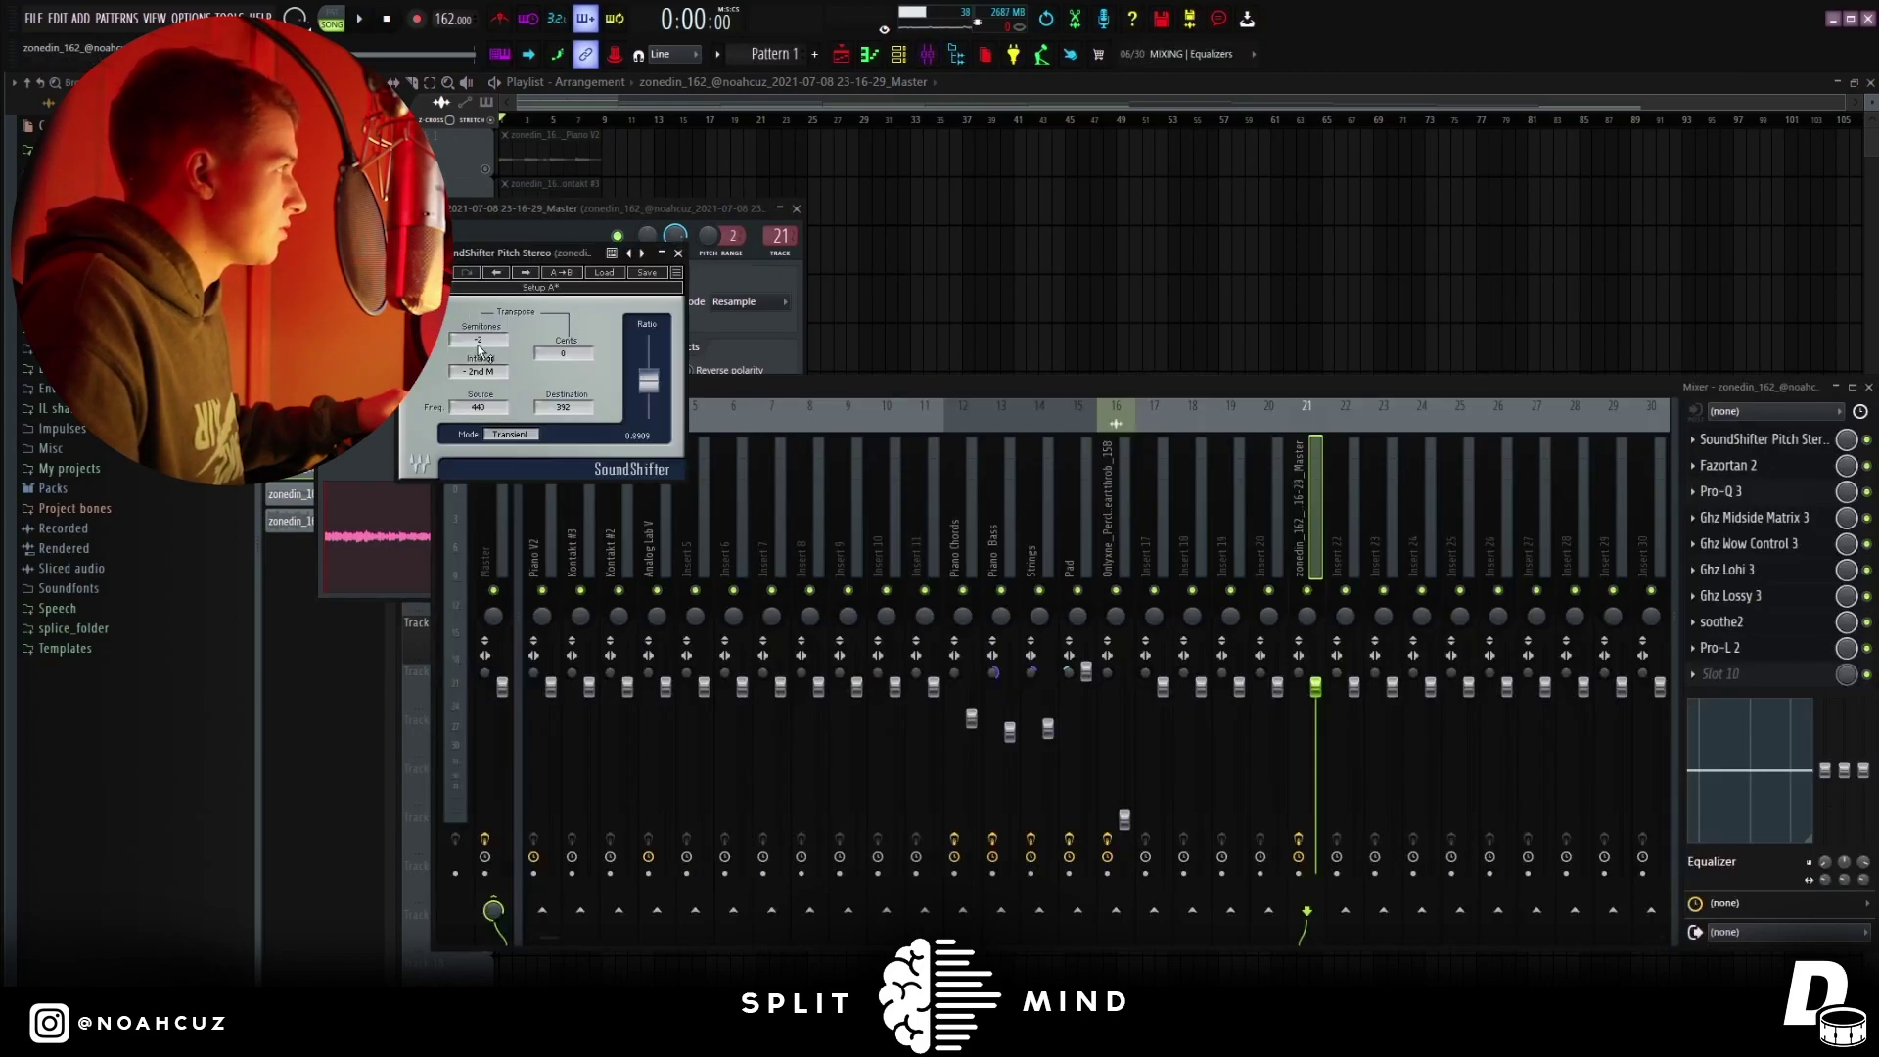
left_click(1746, 468)
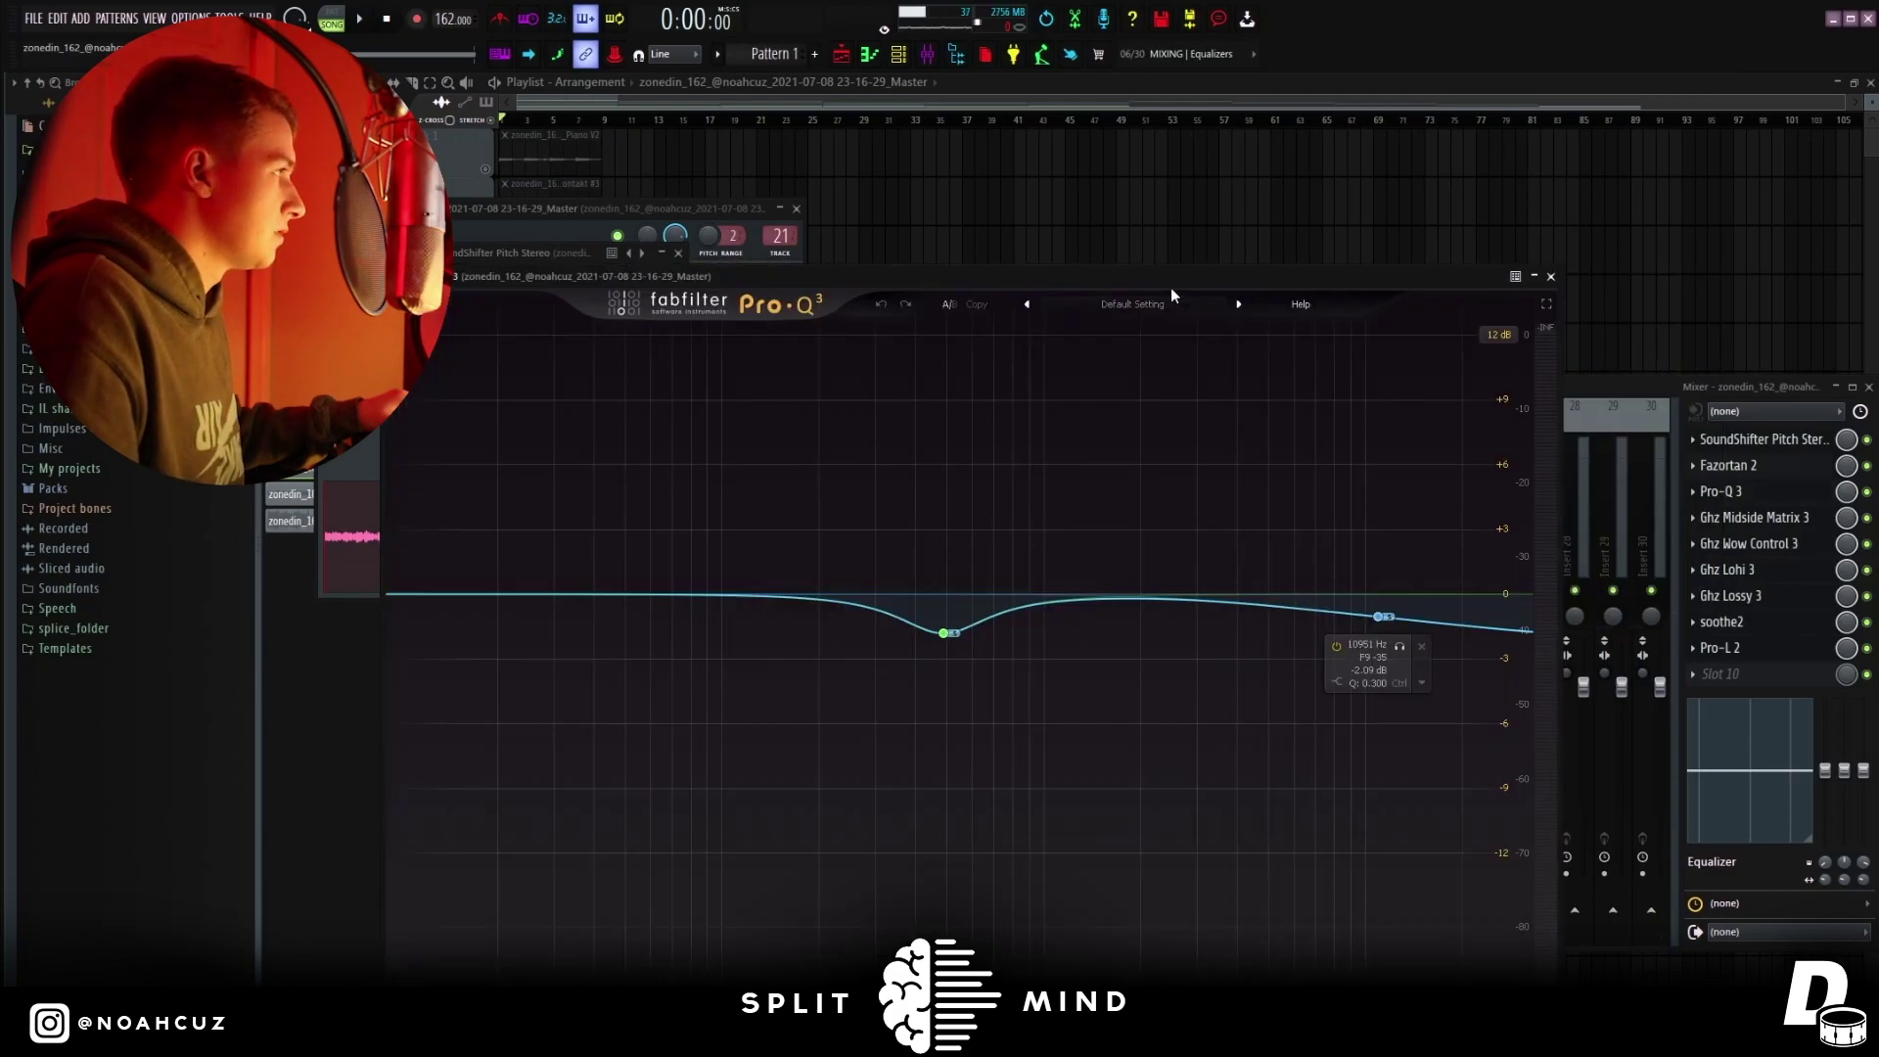
Inspect the Pro-Q 3, Ghz Midside Matrix 3 and Ghz Wow Control 3 settings on the rendered master's insert
left_click_drag(1175, 282, 1218, 243)
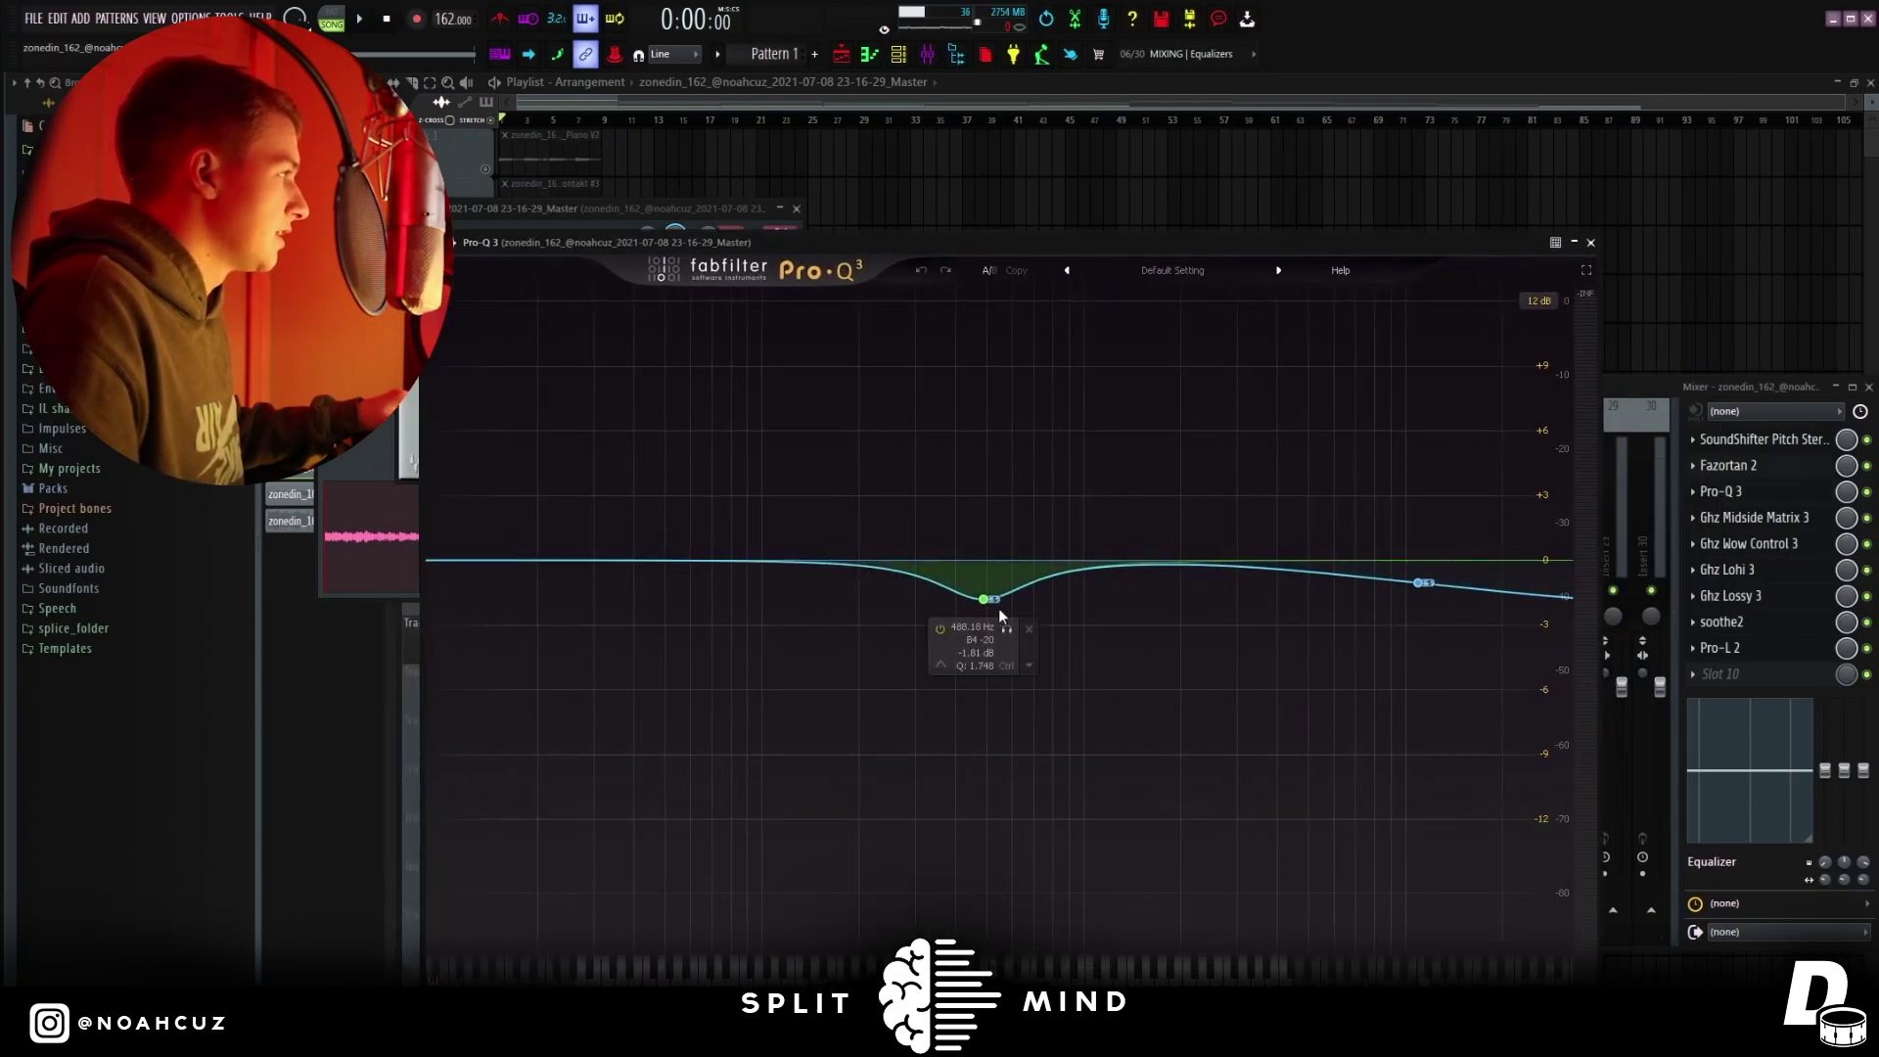
left_click(1590, 242)
left_click(1754, 517)
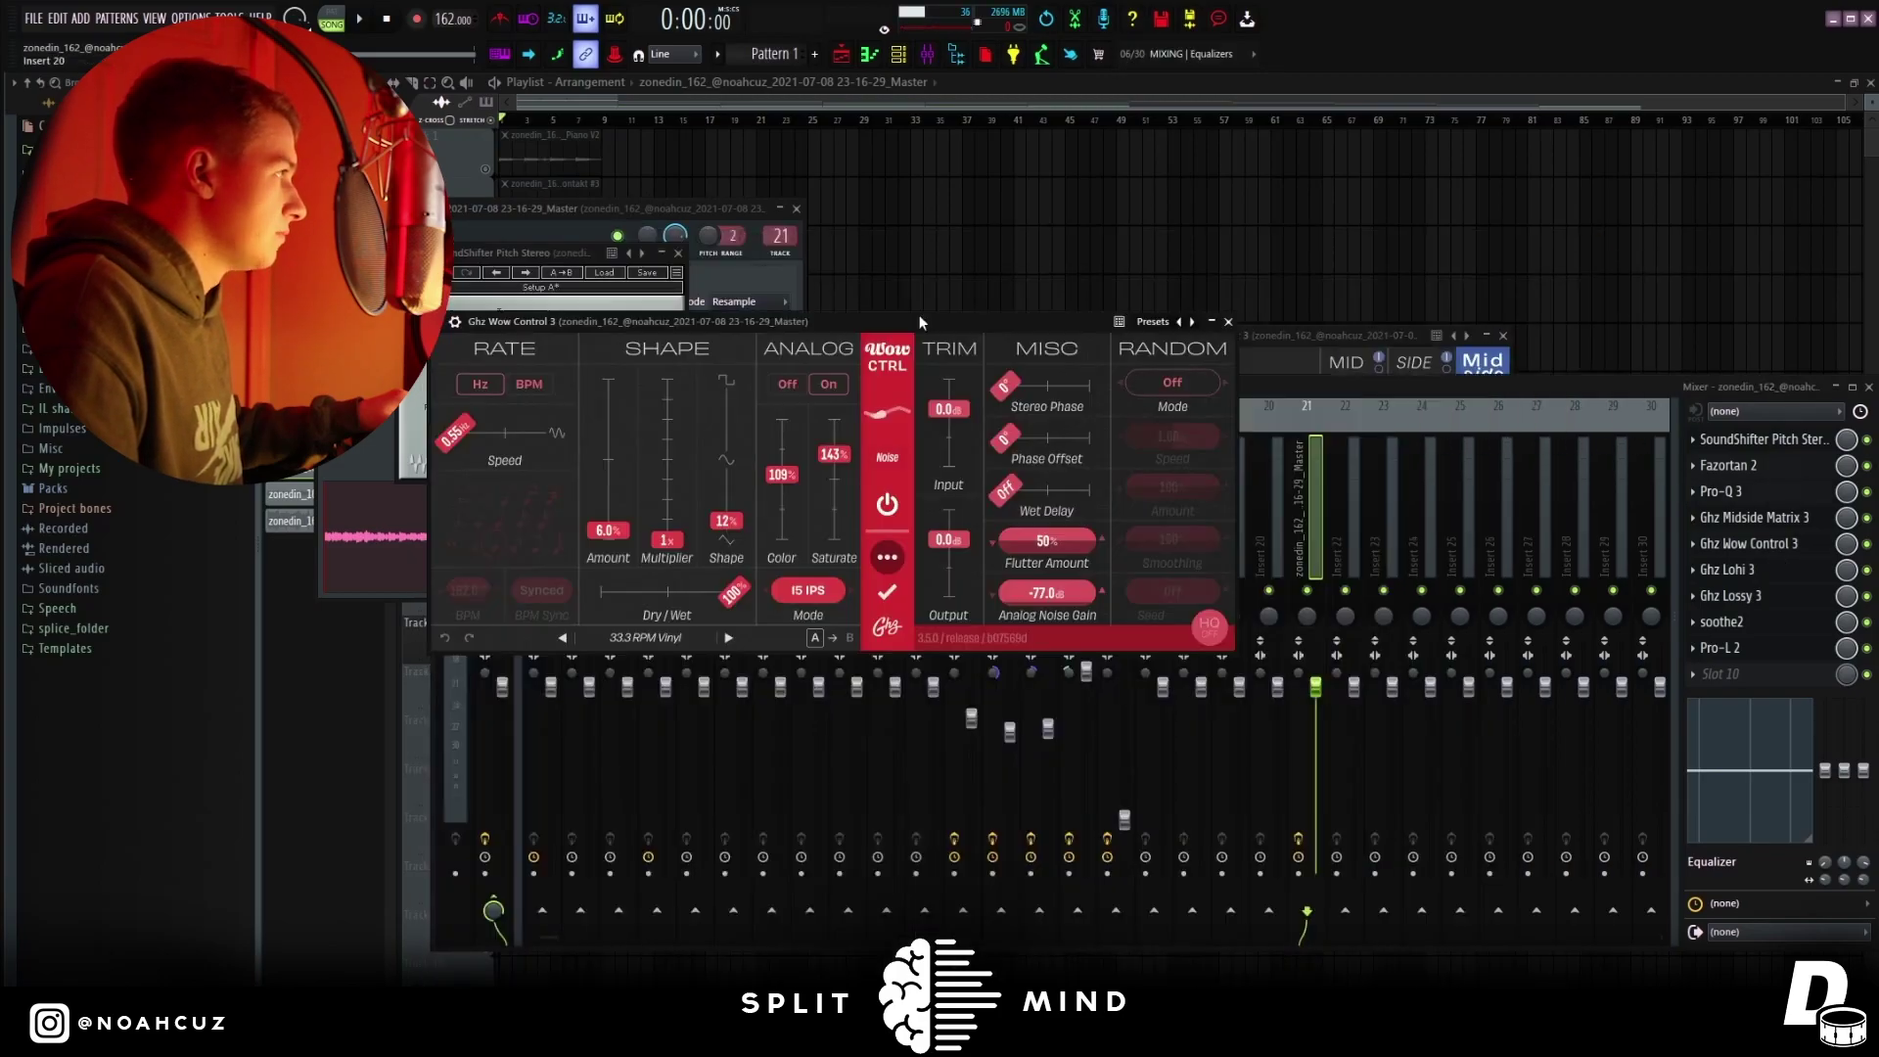
left_click_drag(919, 314, 1294, 355)
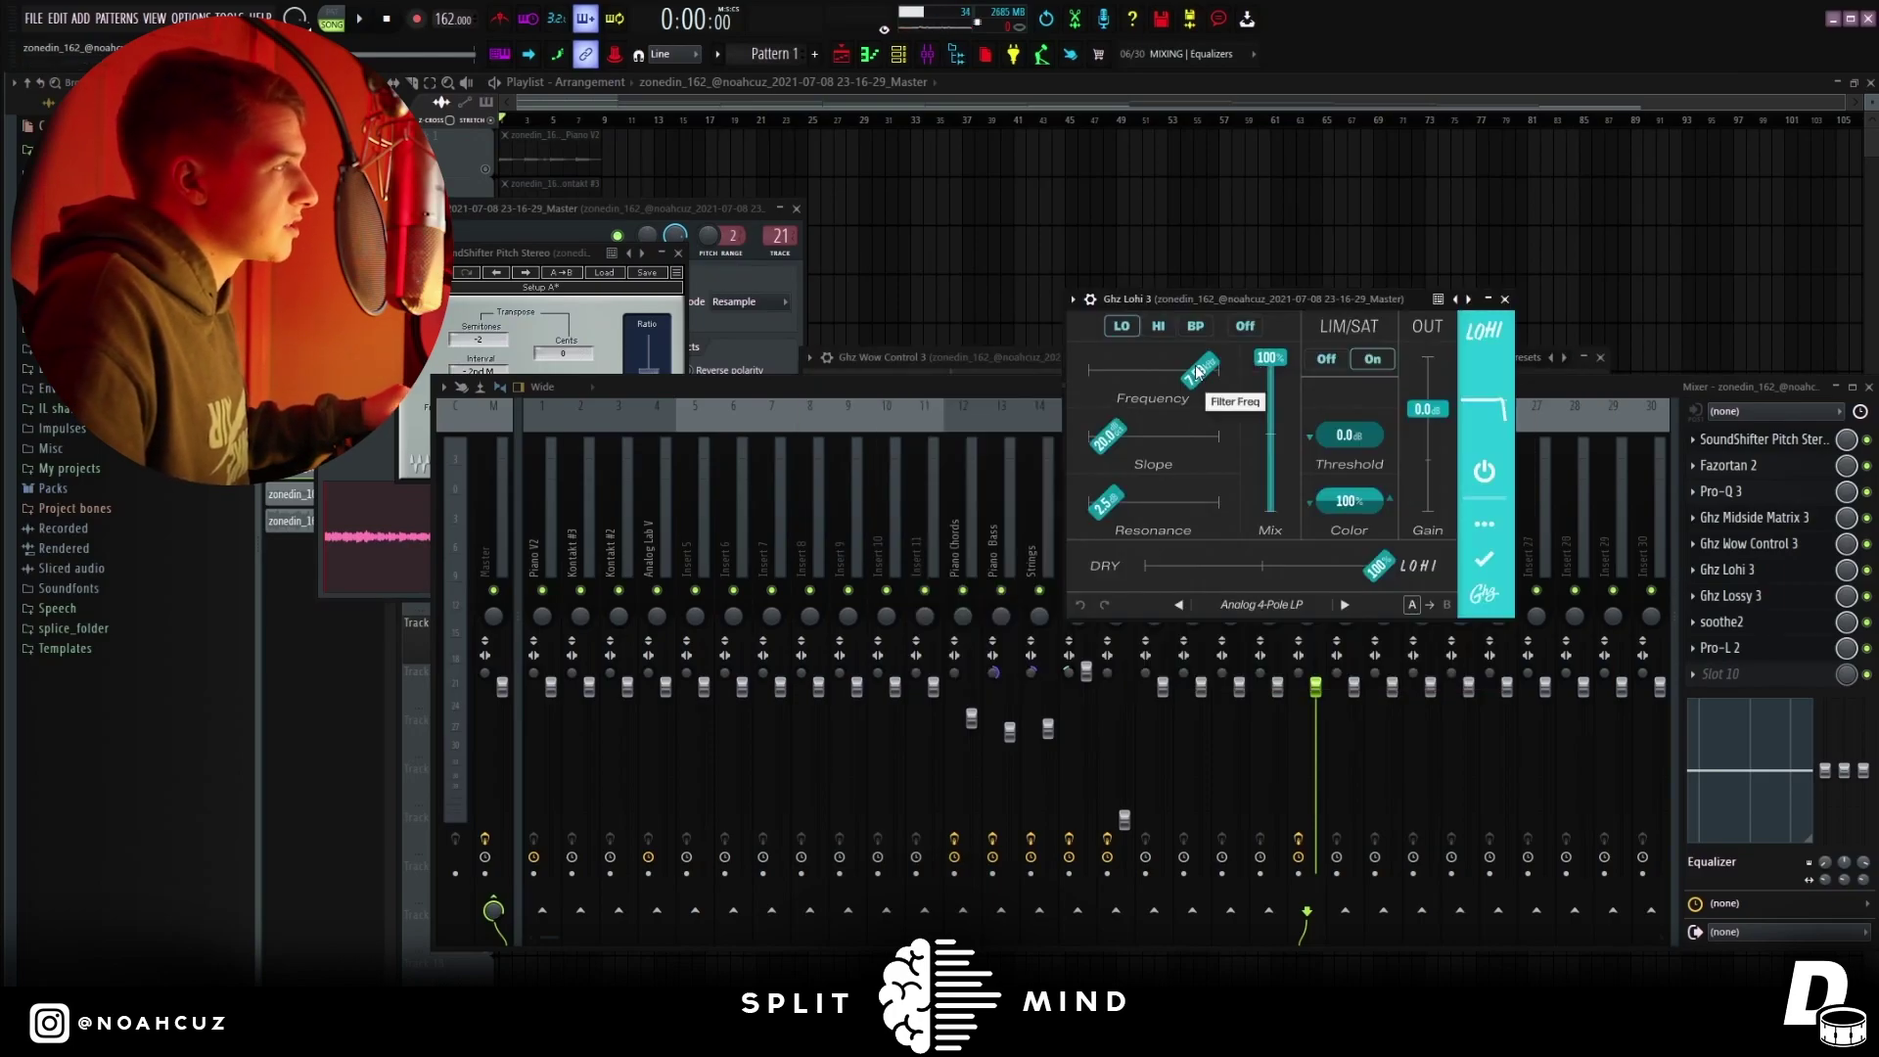
Inspect the Ghz Lohi 3, Ghz Lossy 3, soothe2 and Pro-L 2 settings on the rendered master's insert, and close the windows
left_click(1504, 299)
left_click(1726, 595)
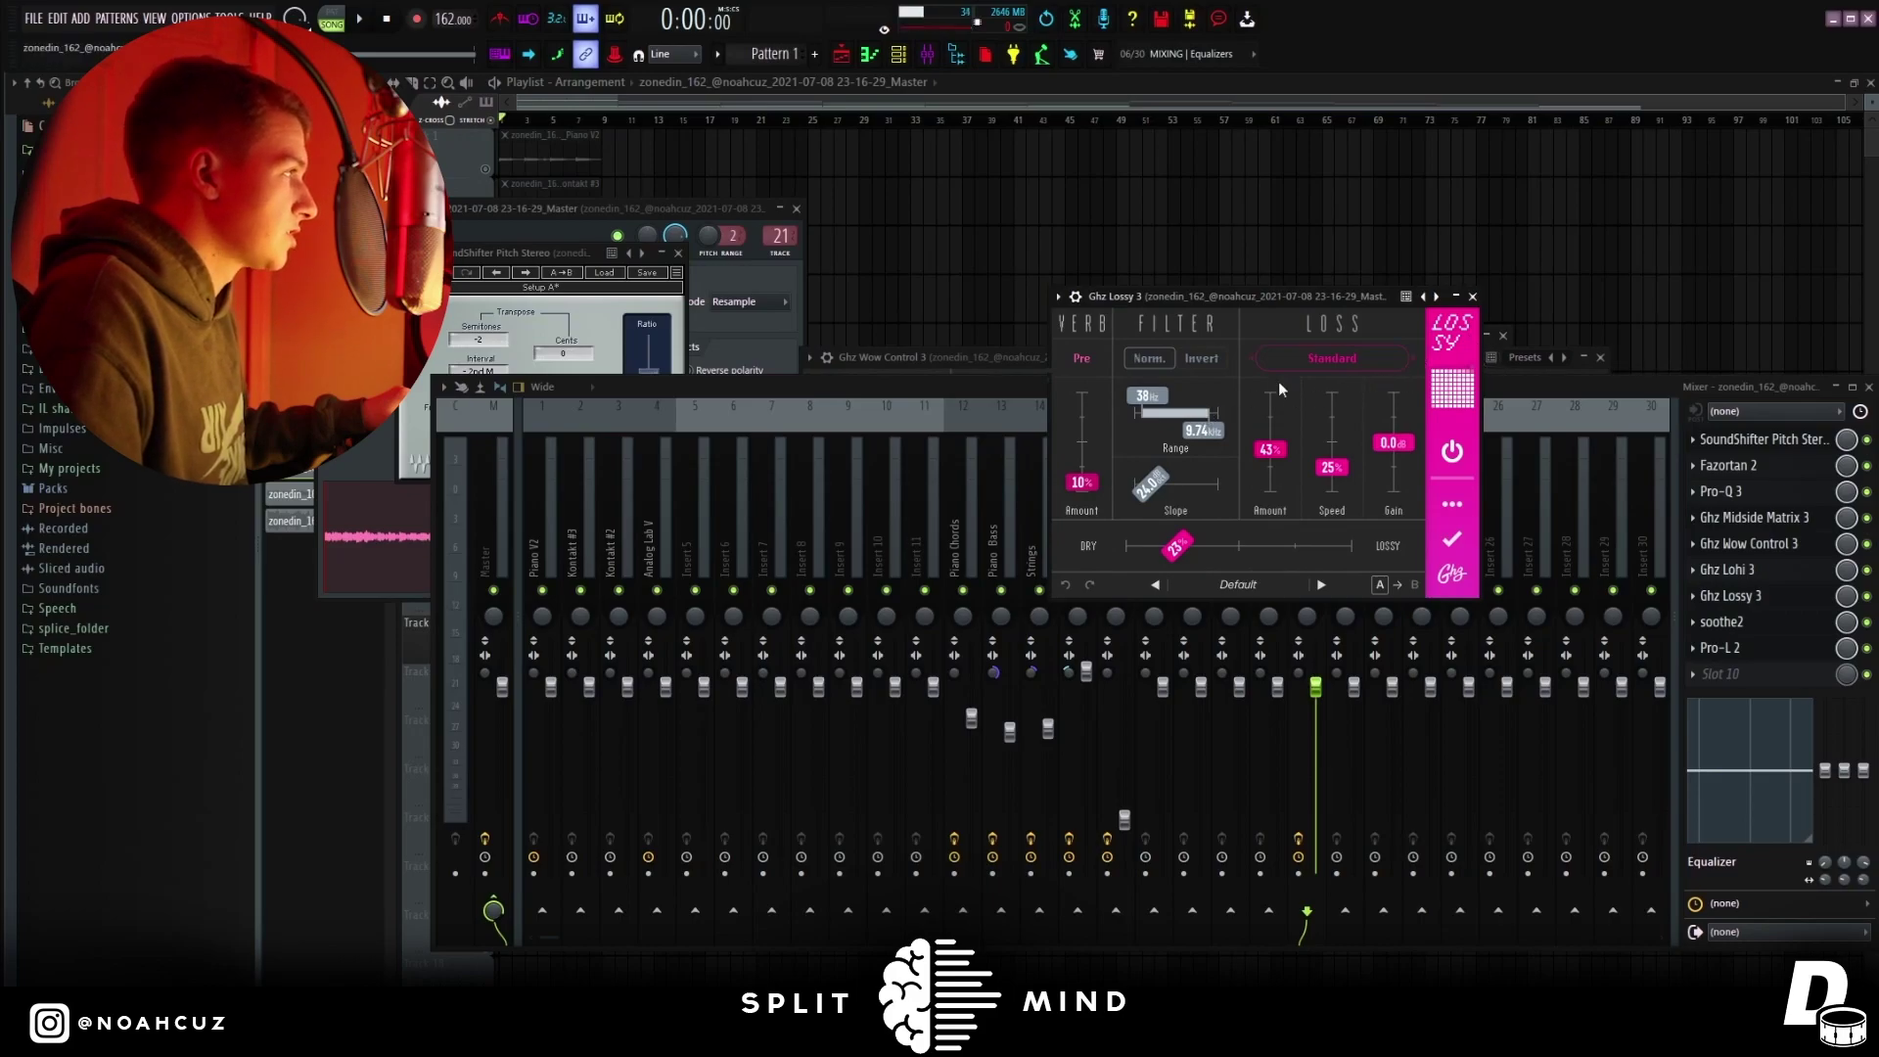
left_click(1474, 297)
left_click(1725, 623)
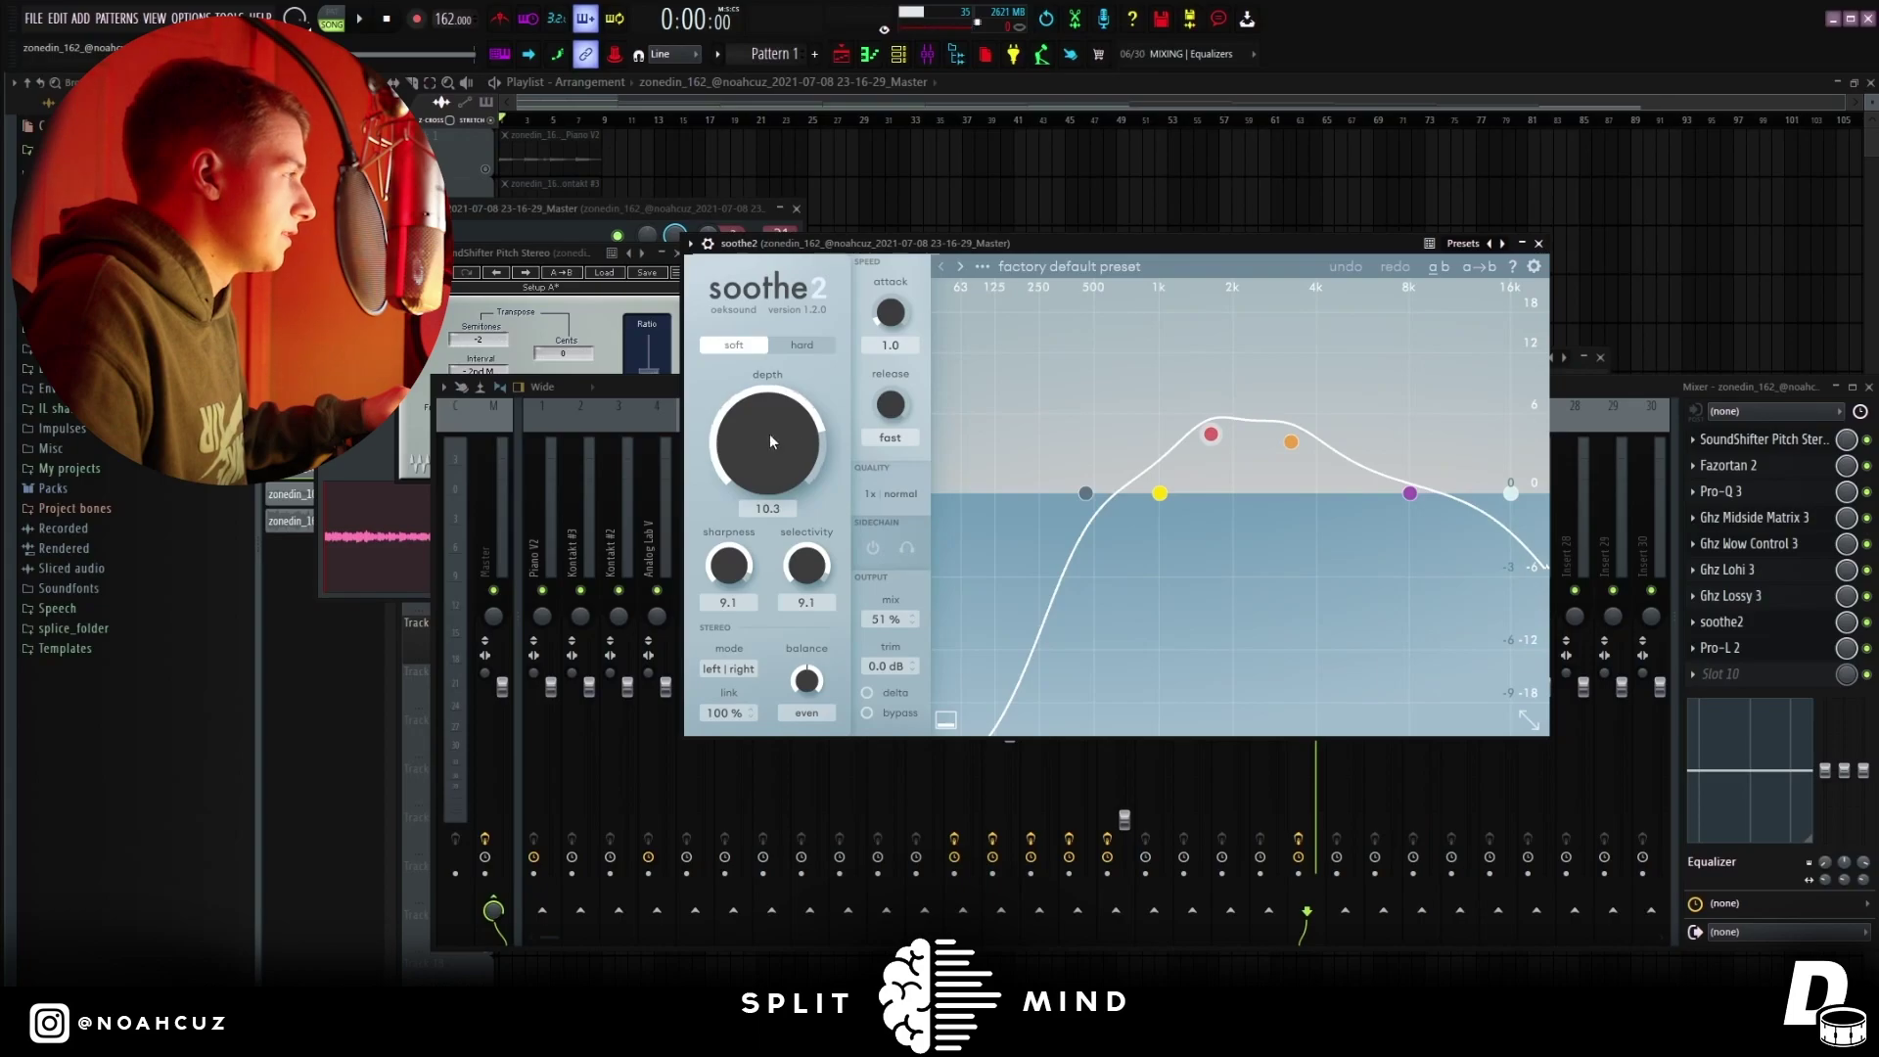
left_click(1541, 247)
left_click_drag(960, 235, 1468, 265)
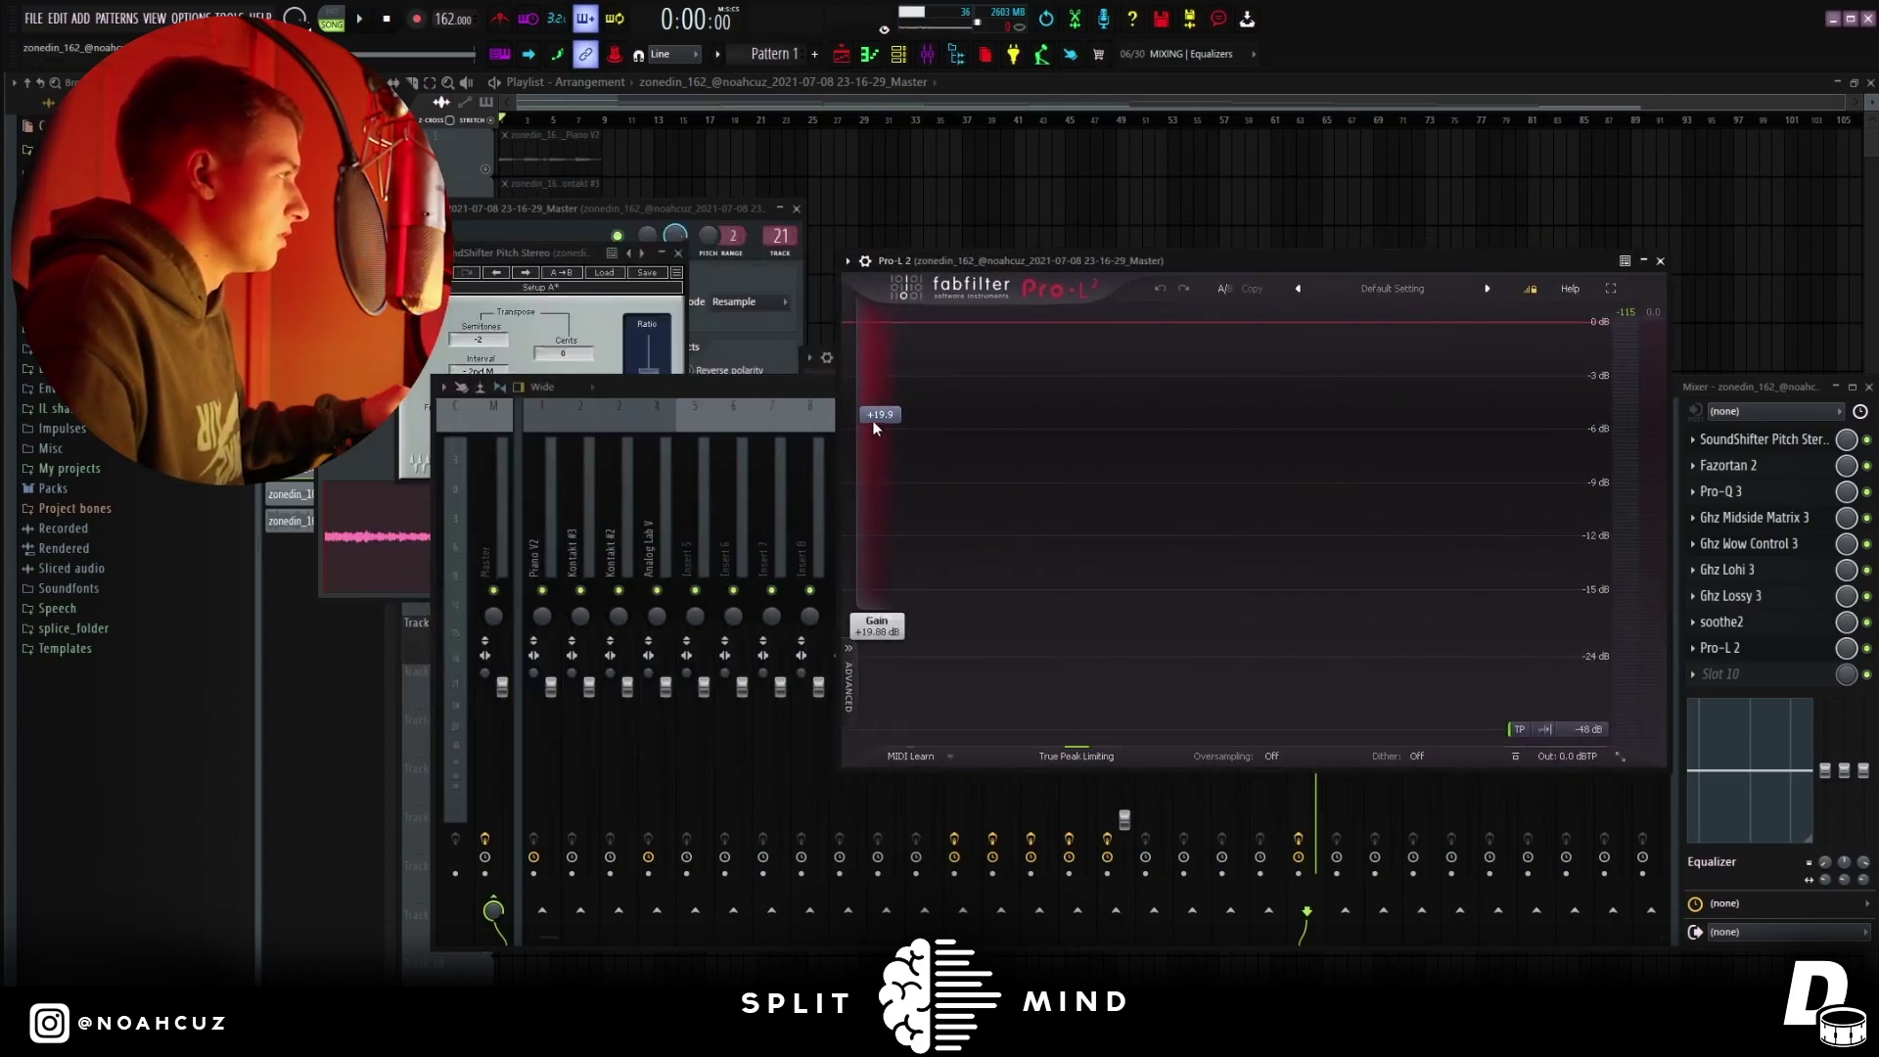
left_click(964, 191)
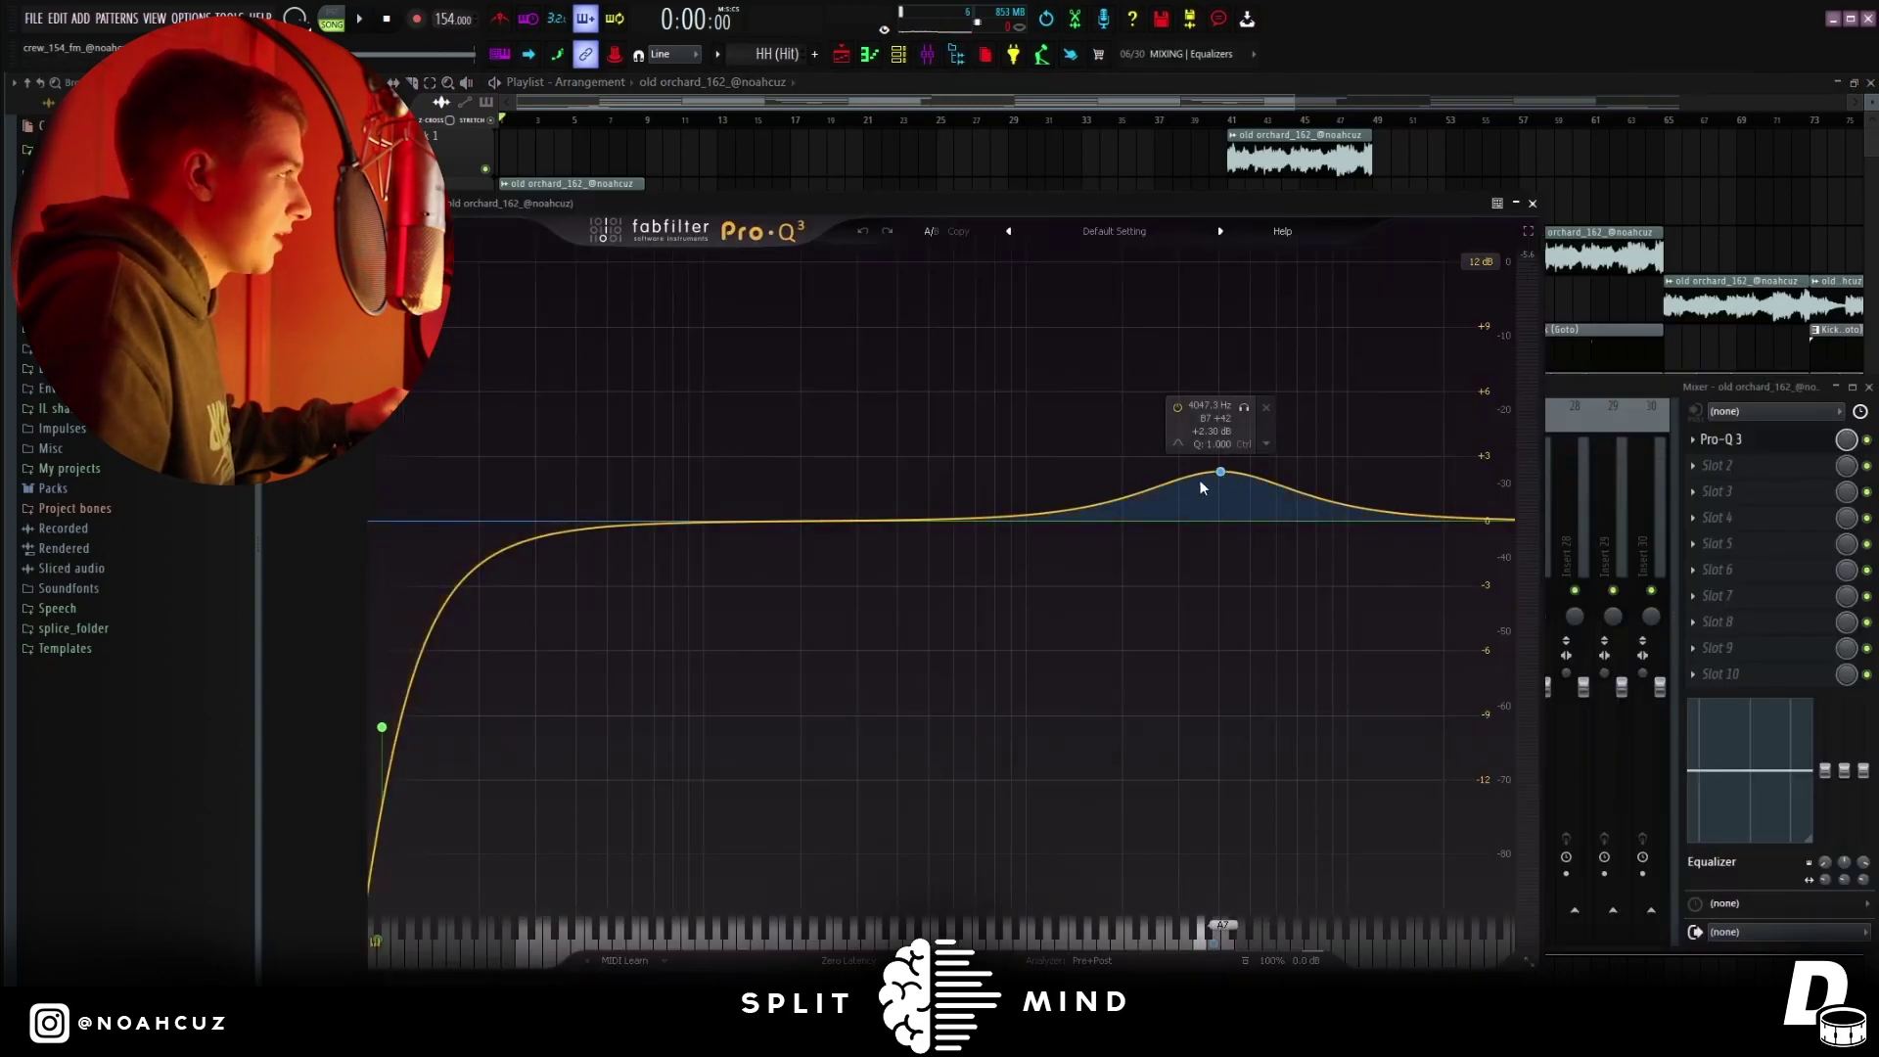
Examine the Pro-Q 3 curve on the old orchard loop's insert and its Band 1 frequency automation on Track 13
mouse_move(408, 706)
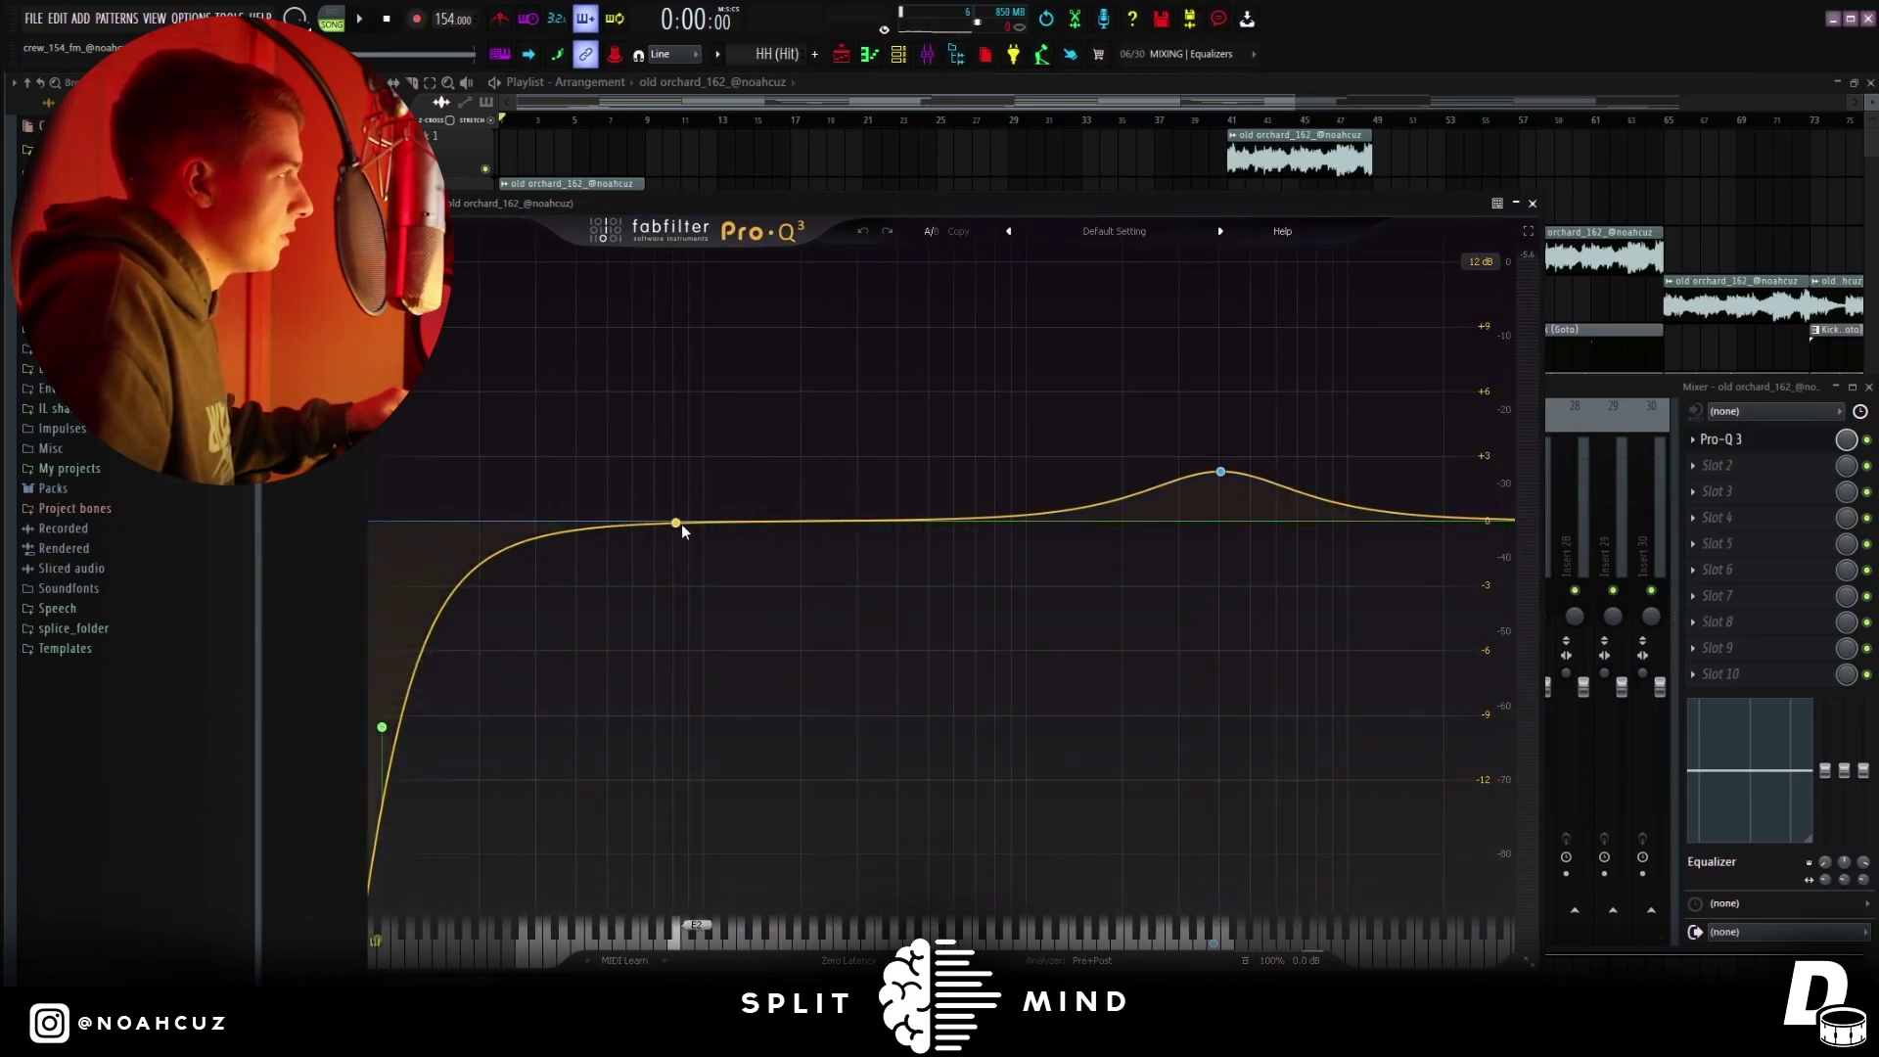
left_click(829, 155)
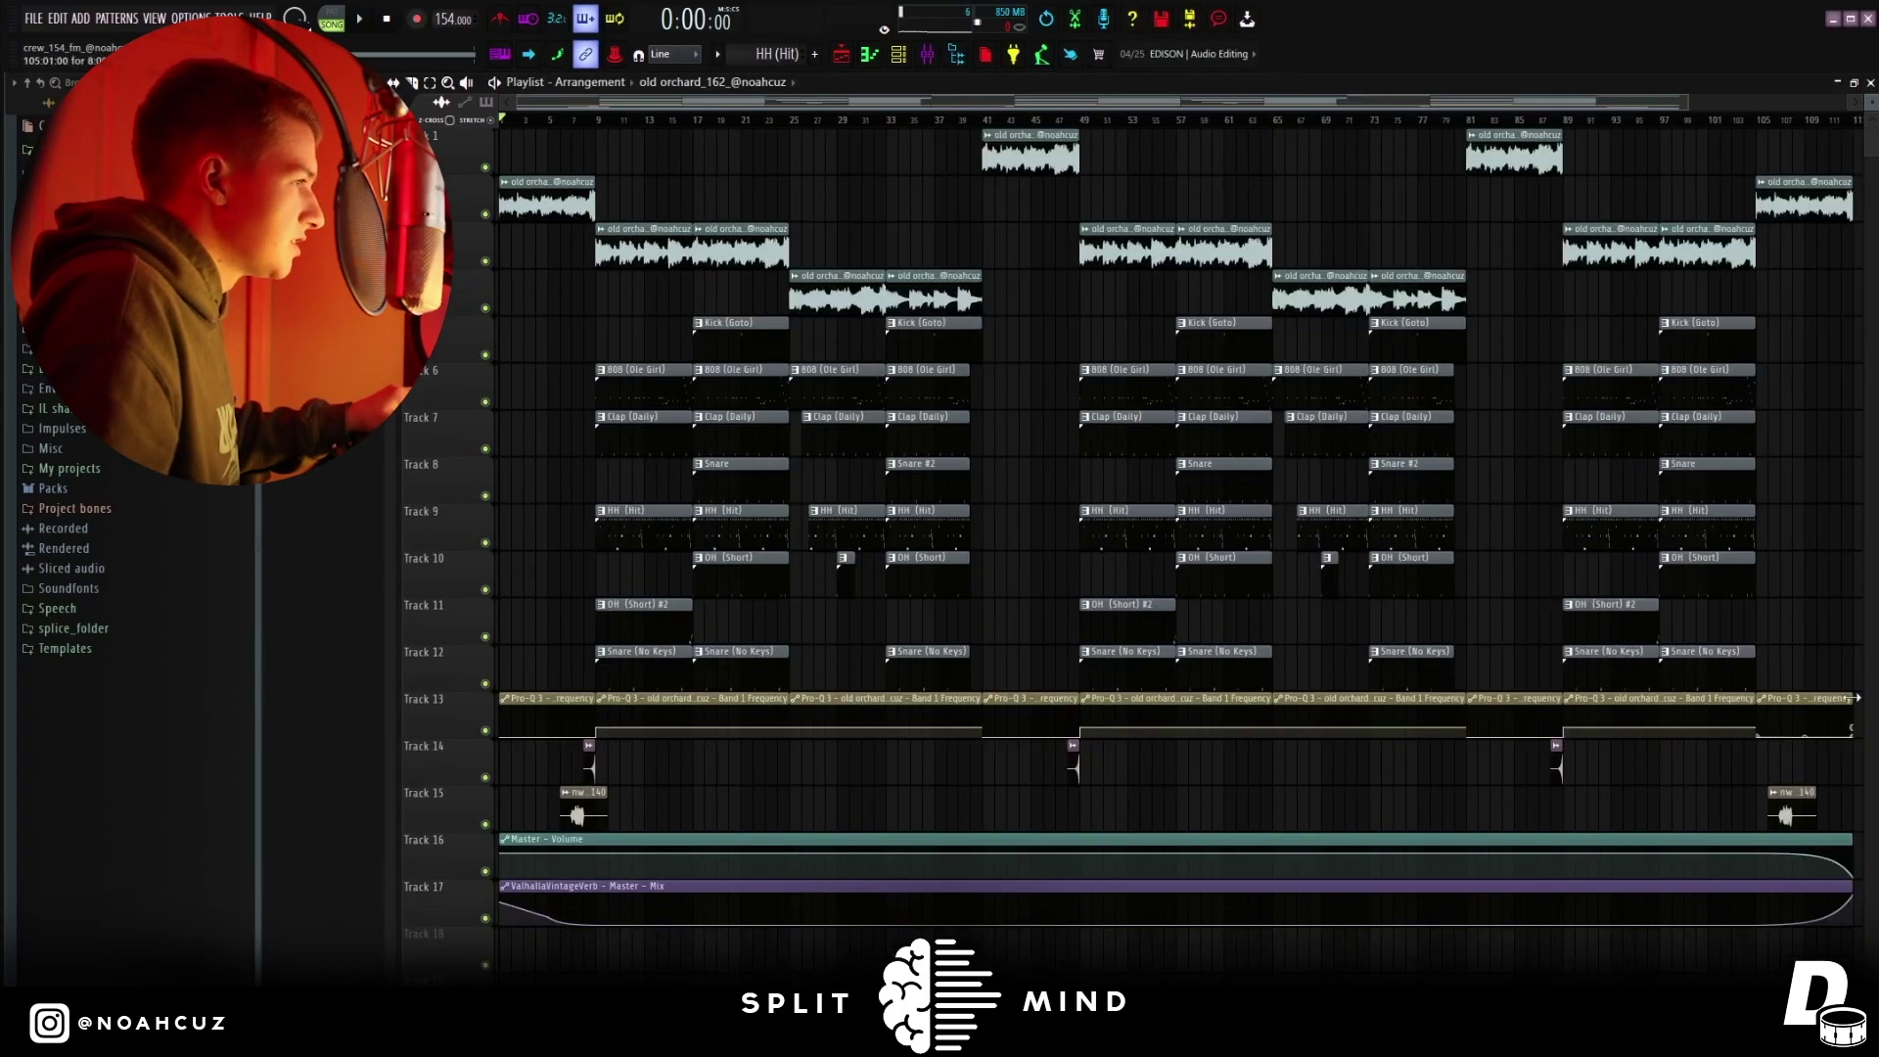
left_click_drag(1822, 724, 495, 723)
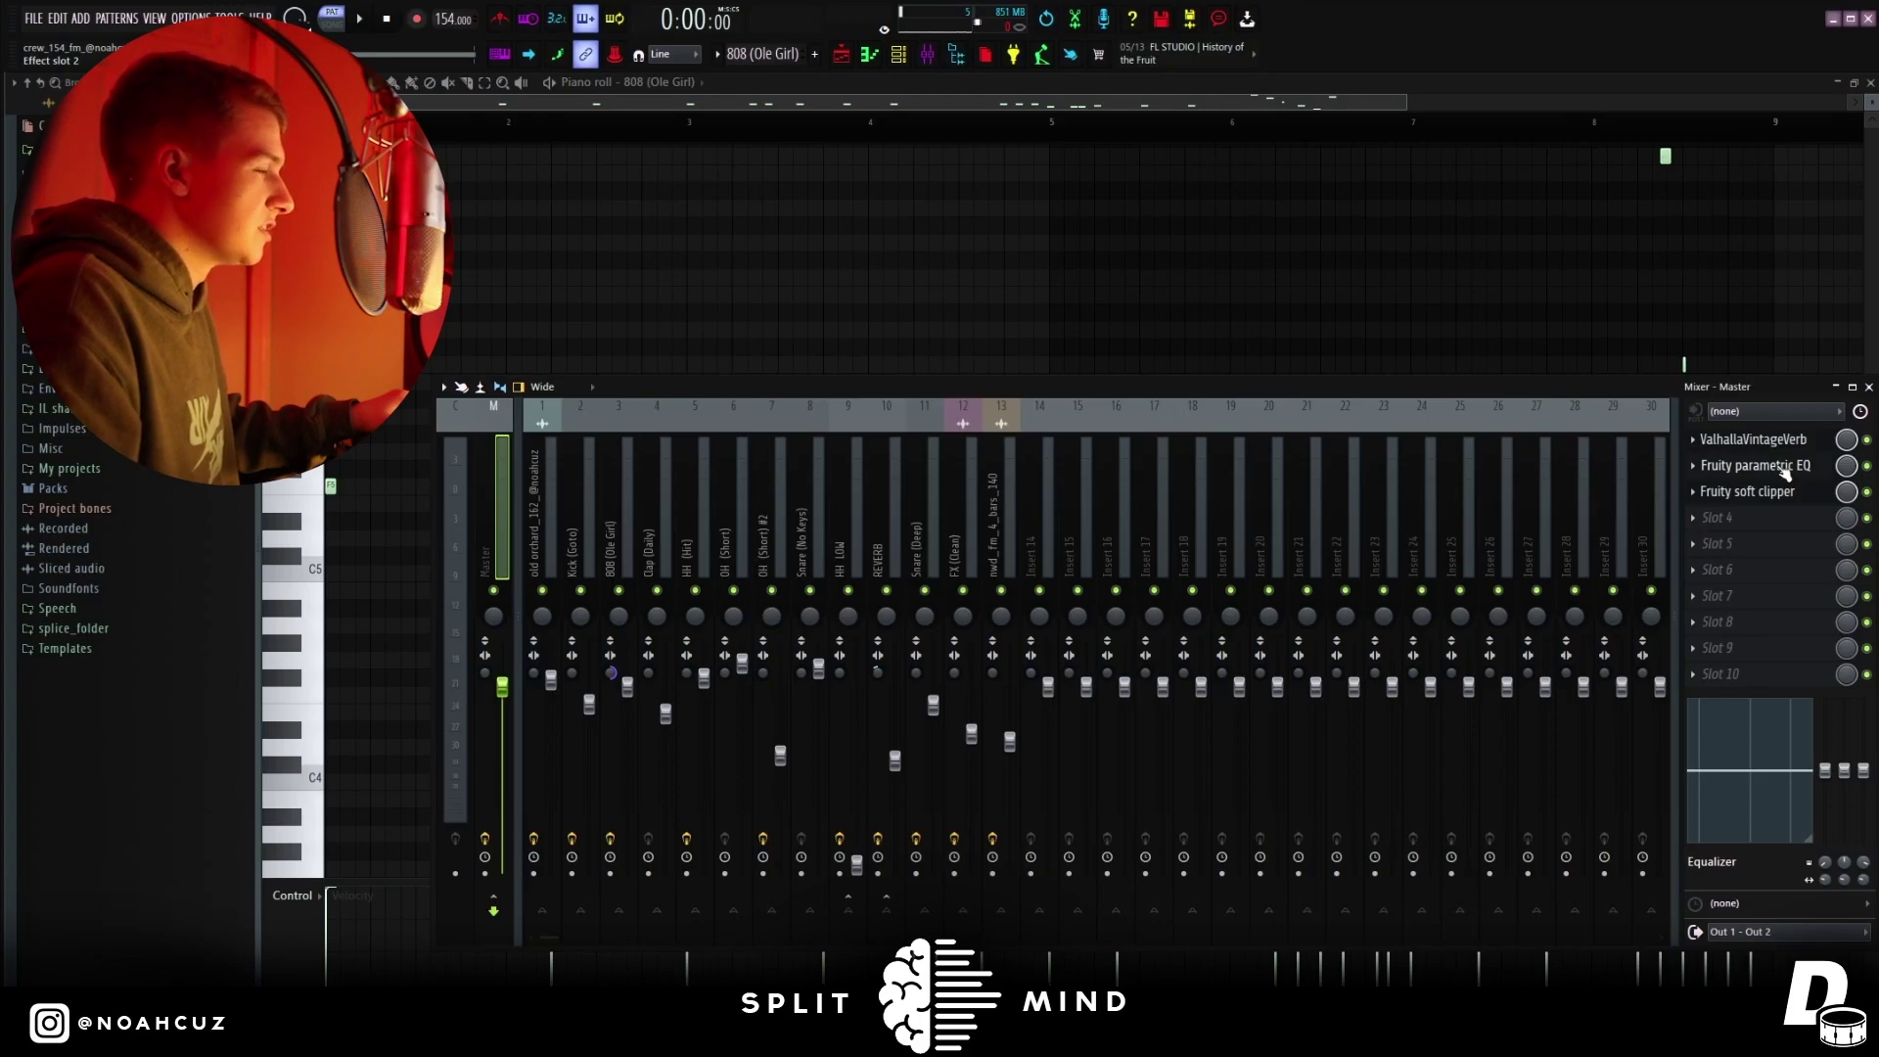
Inspect the Fruity parametric EQ and Fruity soft clipper settings on the Master mixer track
left_click(1785, 474)
left_click_drag(715, 255, 830, 253)
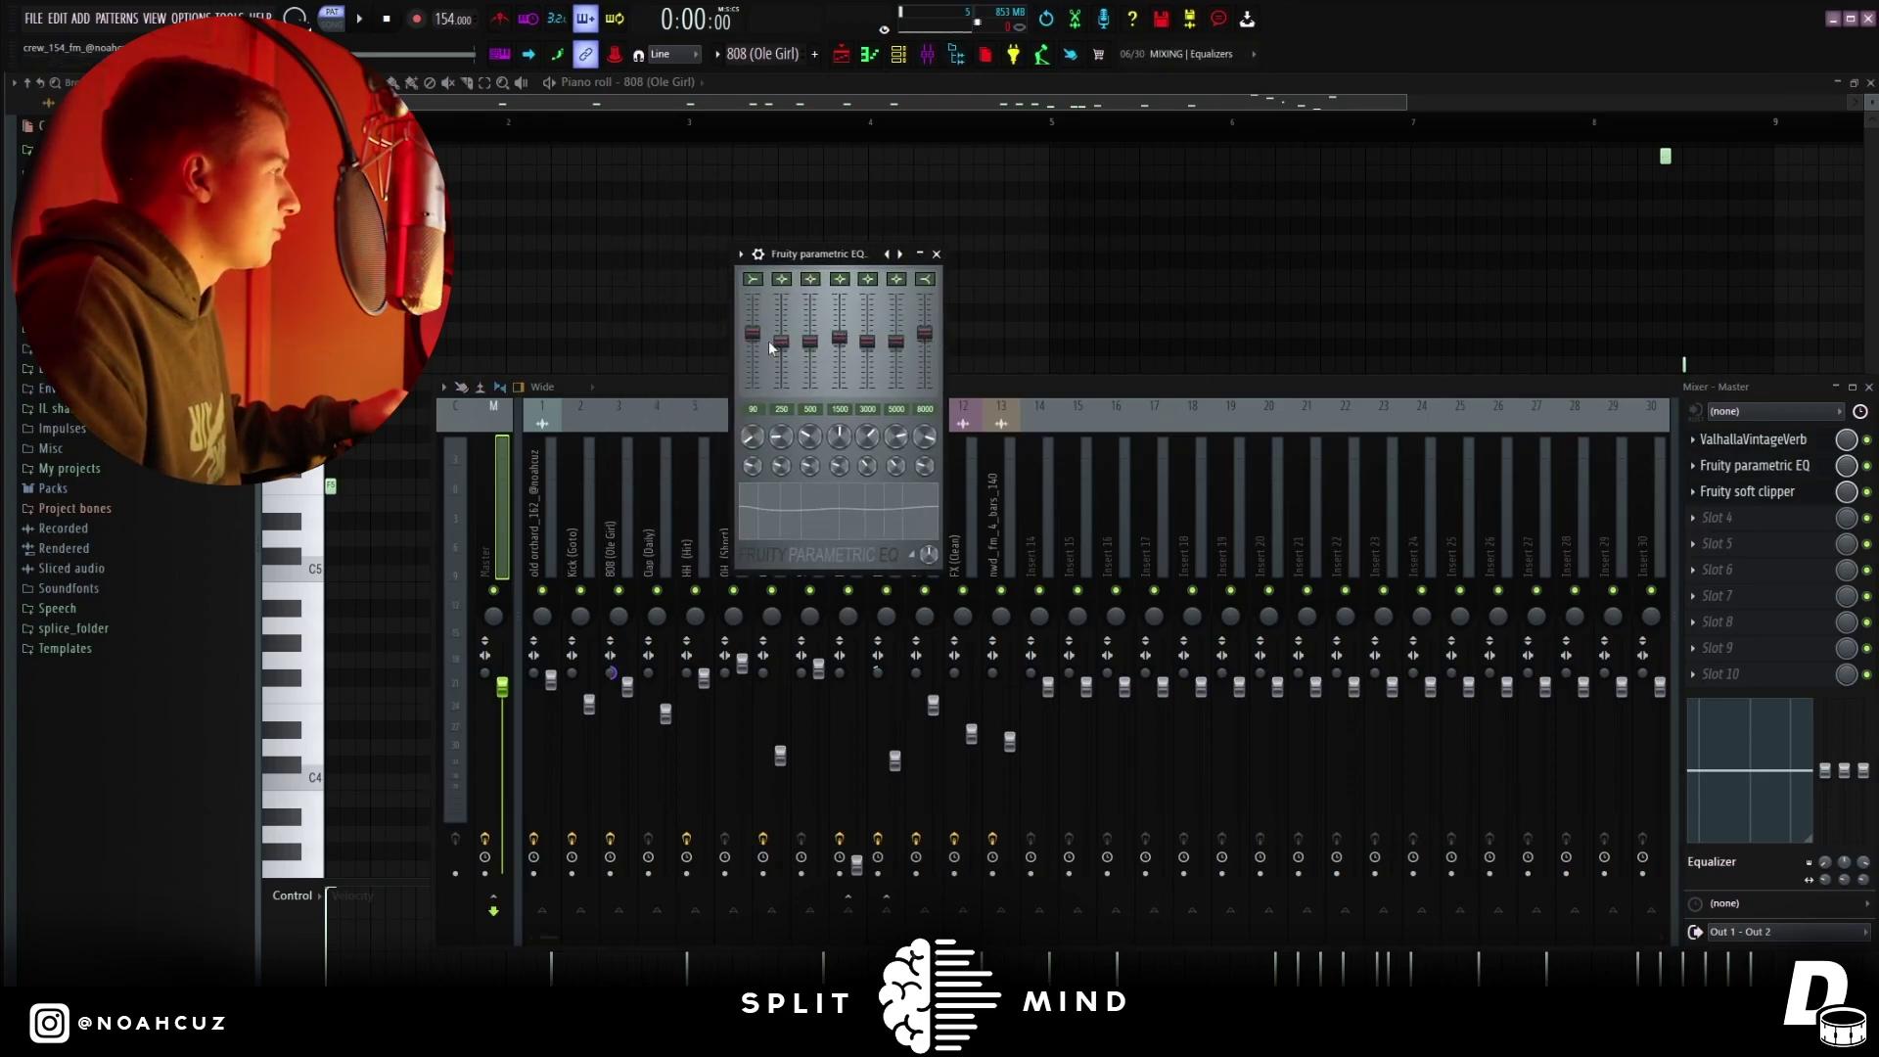
left_click(1750, 491)
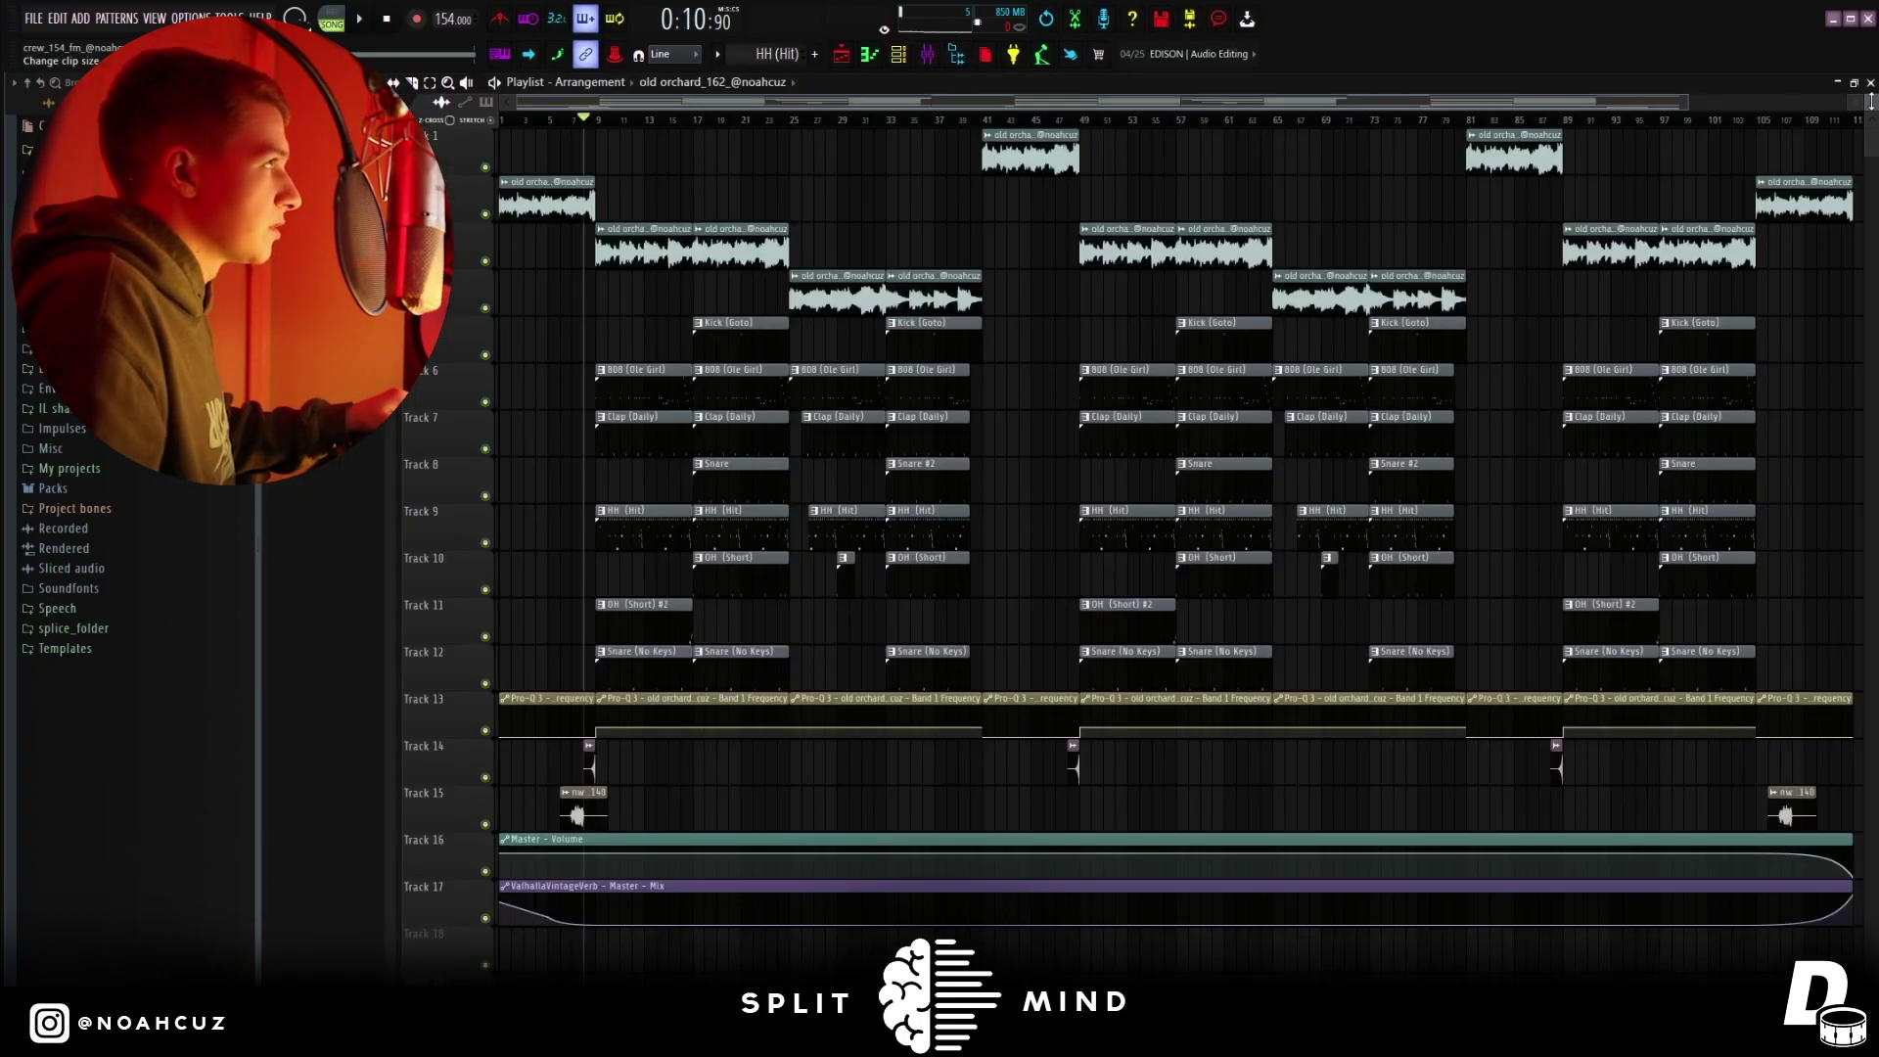
Open the first 808 (Ole Girl) pattern from Track 6 in the piano roll and play it through
left_click_drag(1685, 103, 1077, 103)
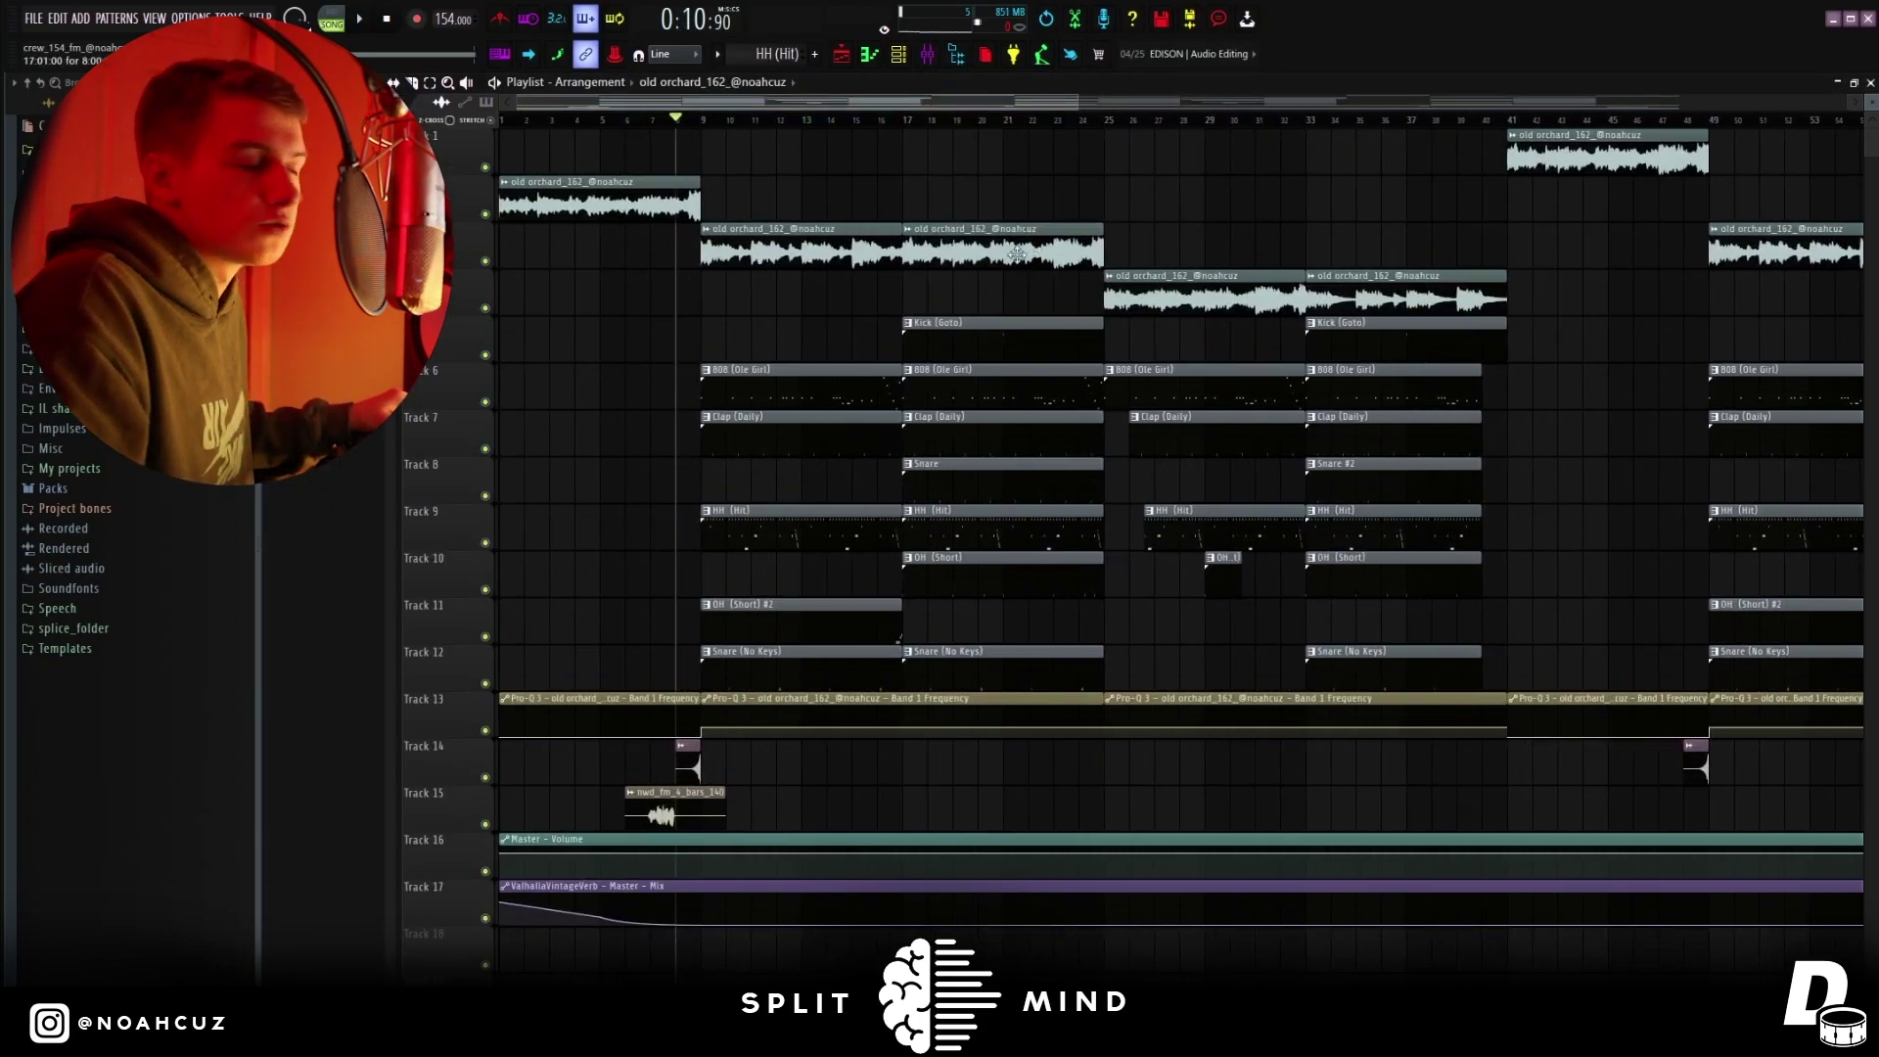
double_click(774, 401)
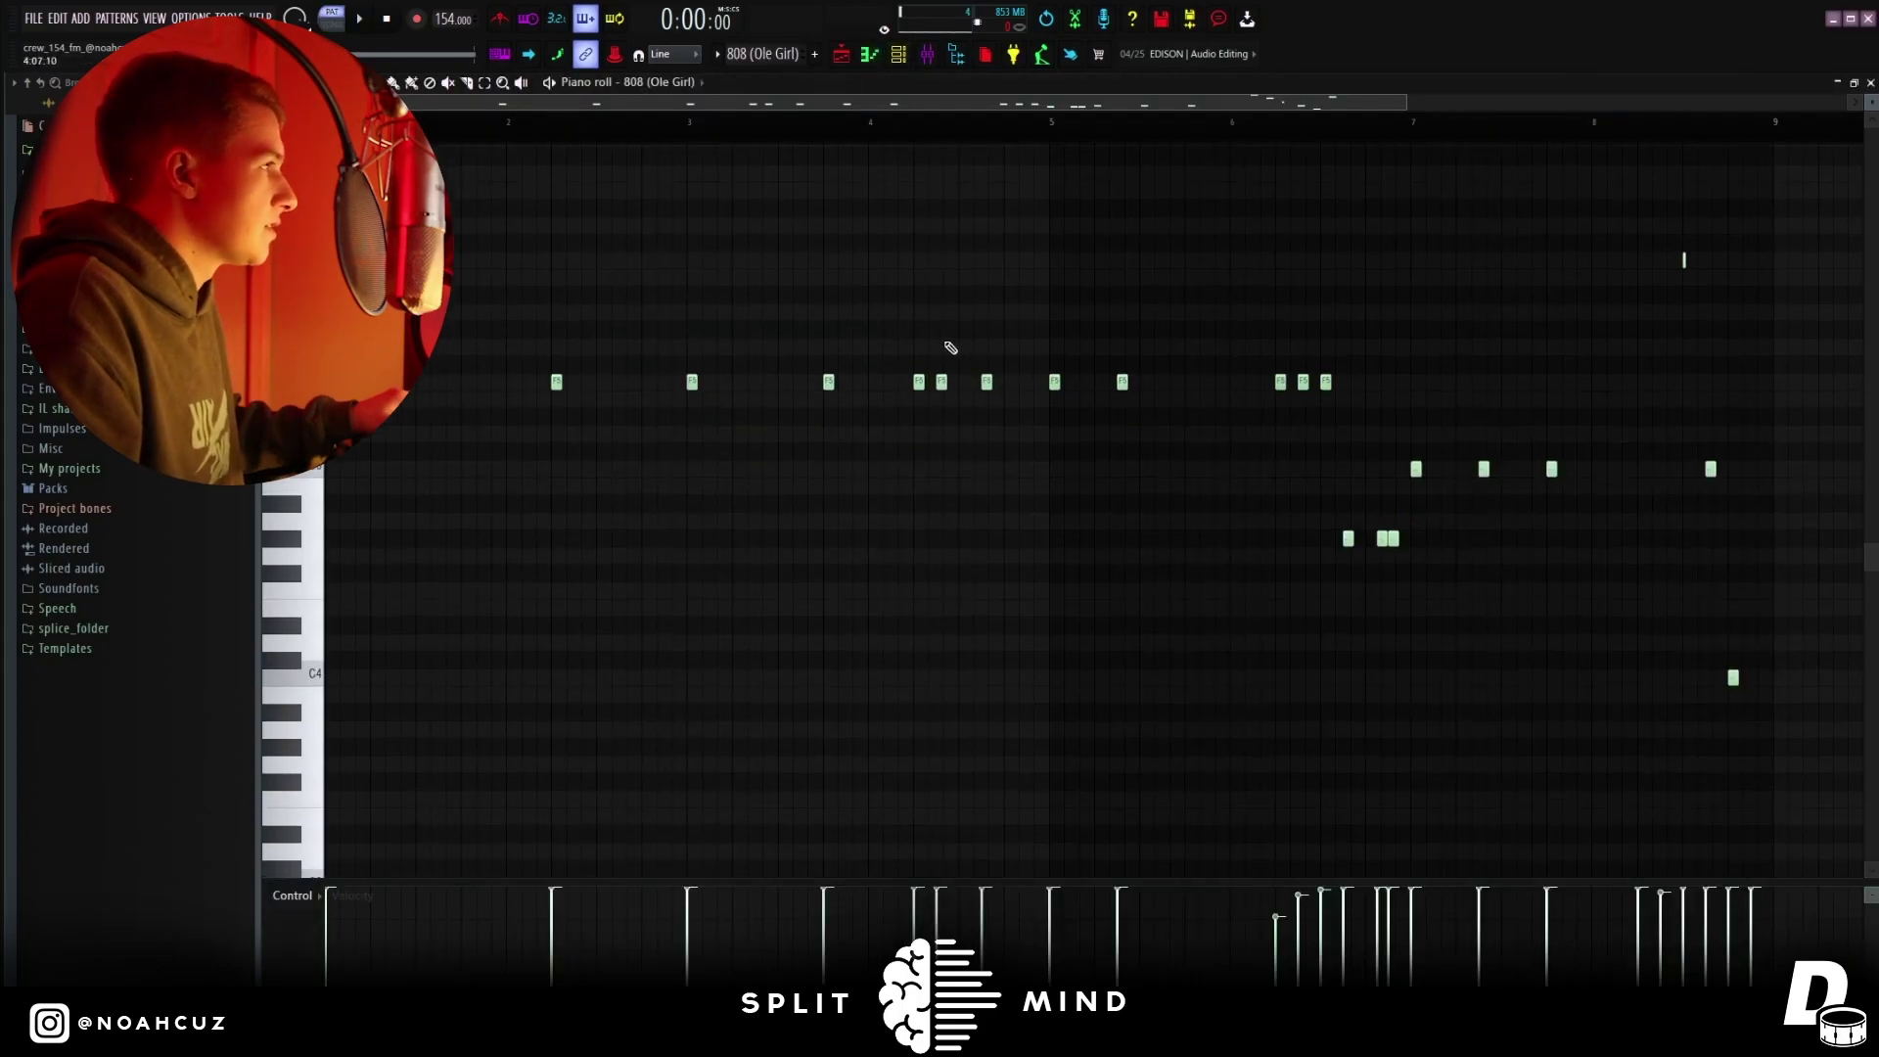
key("space")
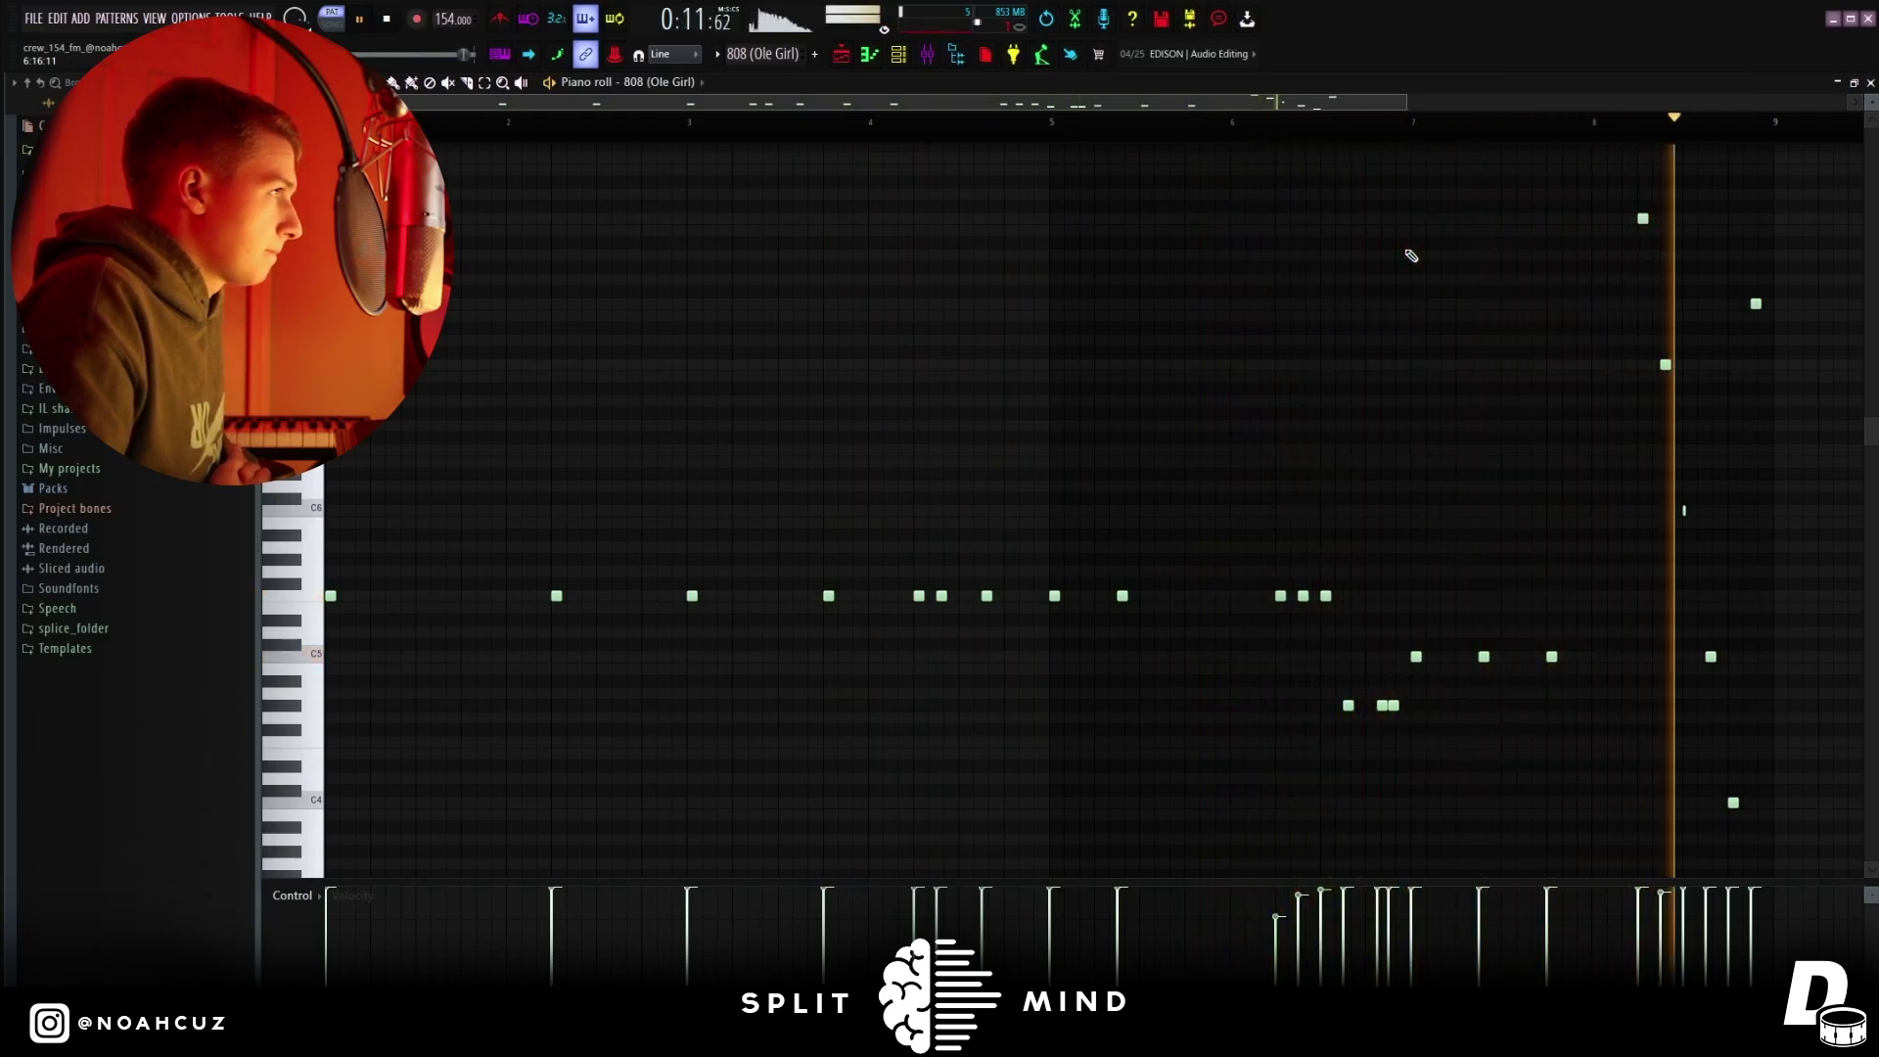
key("space")
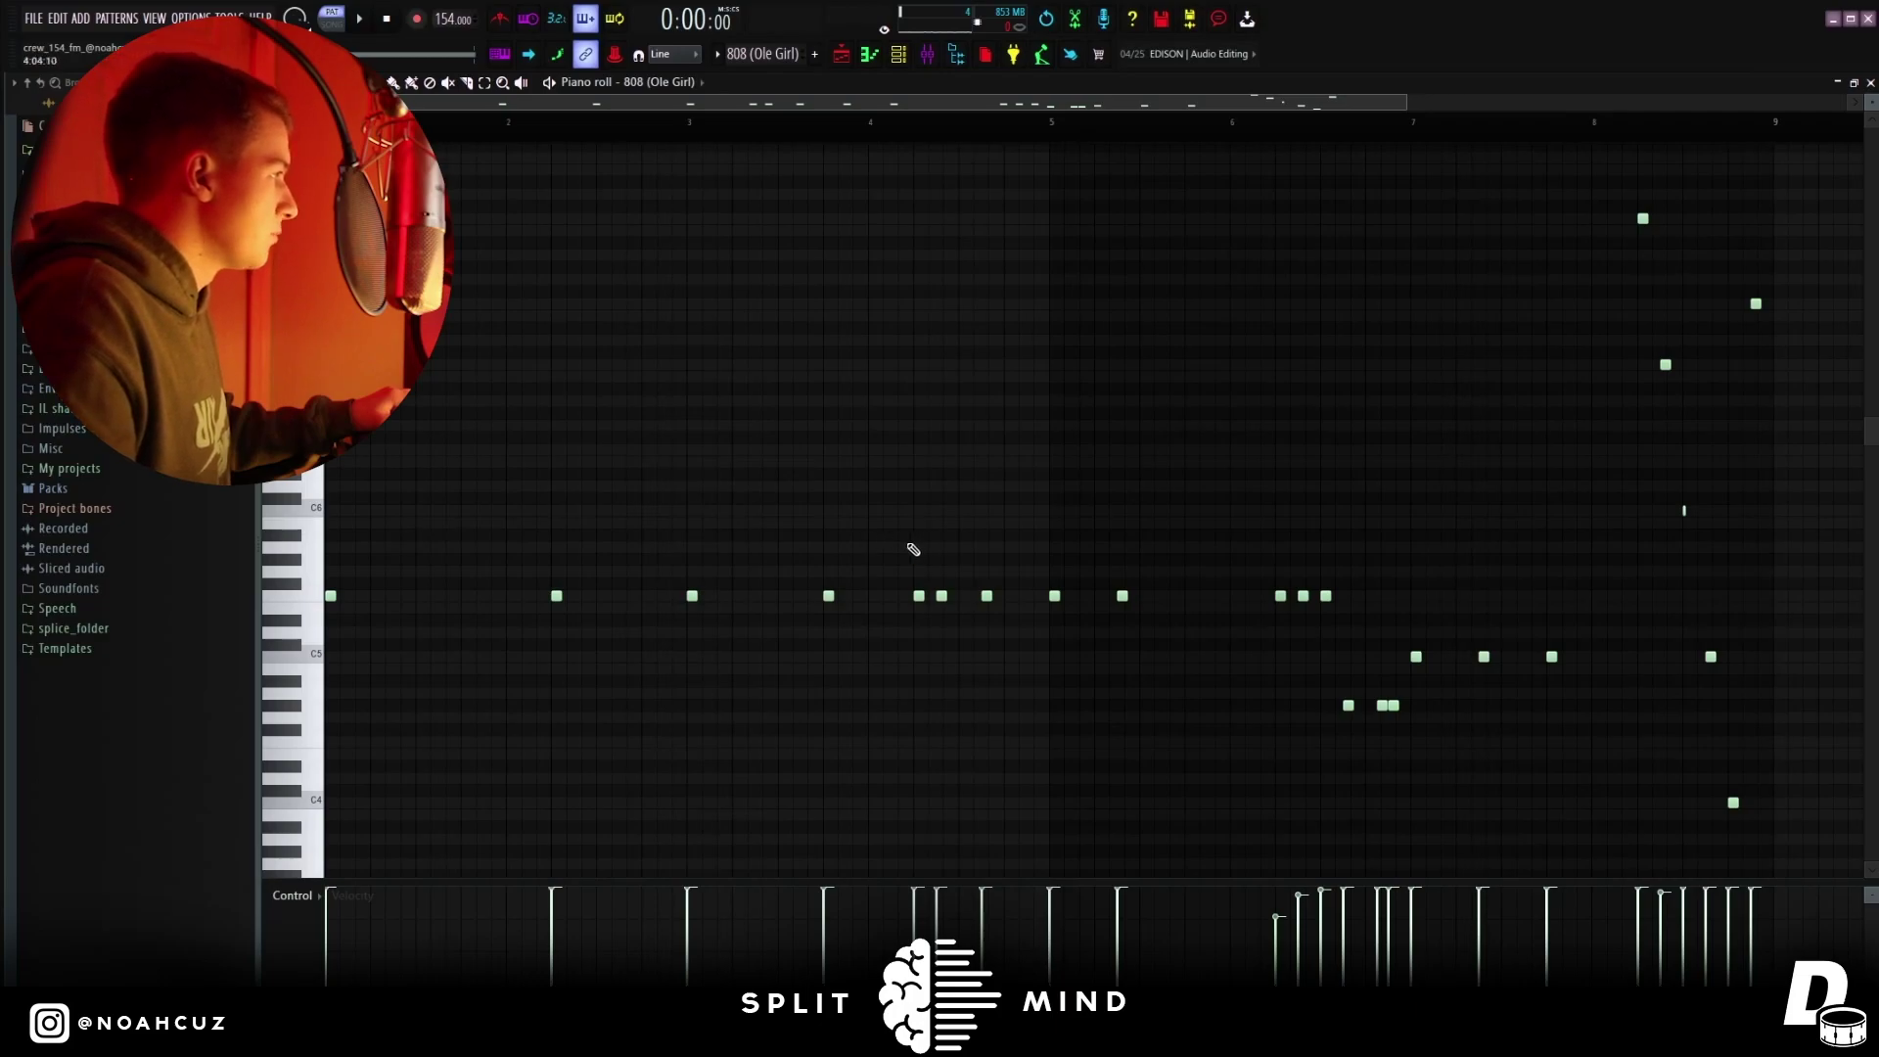
Examine the 808 pattern's note groups, from the repeated notes in the first bars to the lower run in bars 6 and 7
left_click_drag(885, 558, 328, 658)
left_click(996, 656)
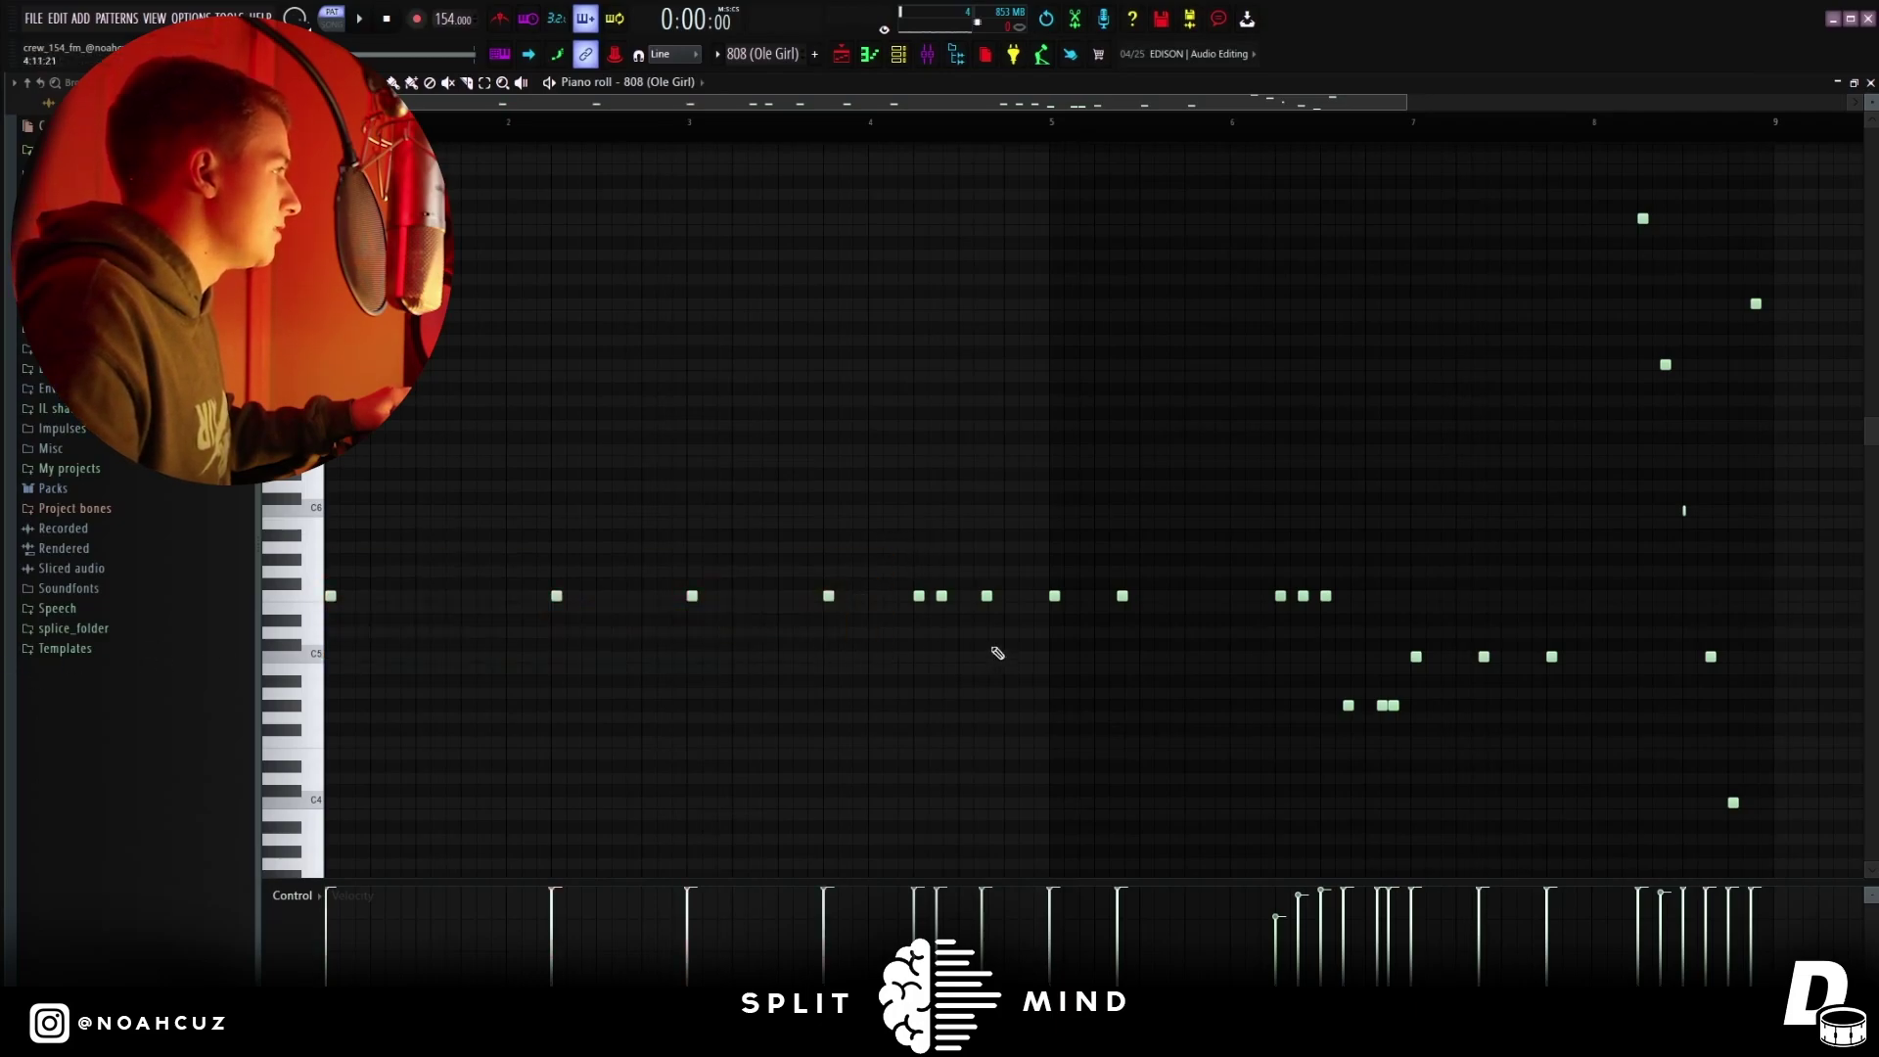
left_click_drag(903, 579, 961, 616)
left_click(960, 629)
left_click_drag(872, 566, 977, 642)
left_click(1086, 692)
left_click_drag(1175, 567, 1102, 626)
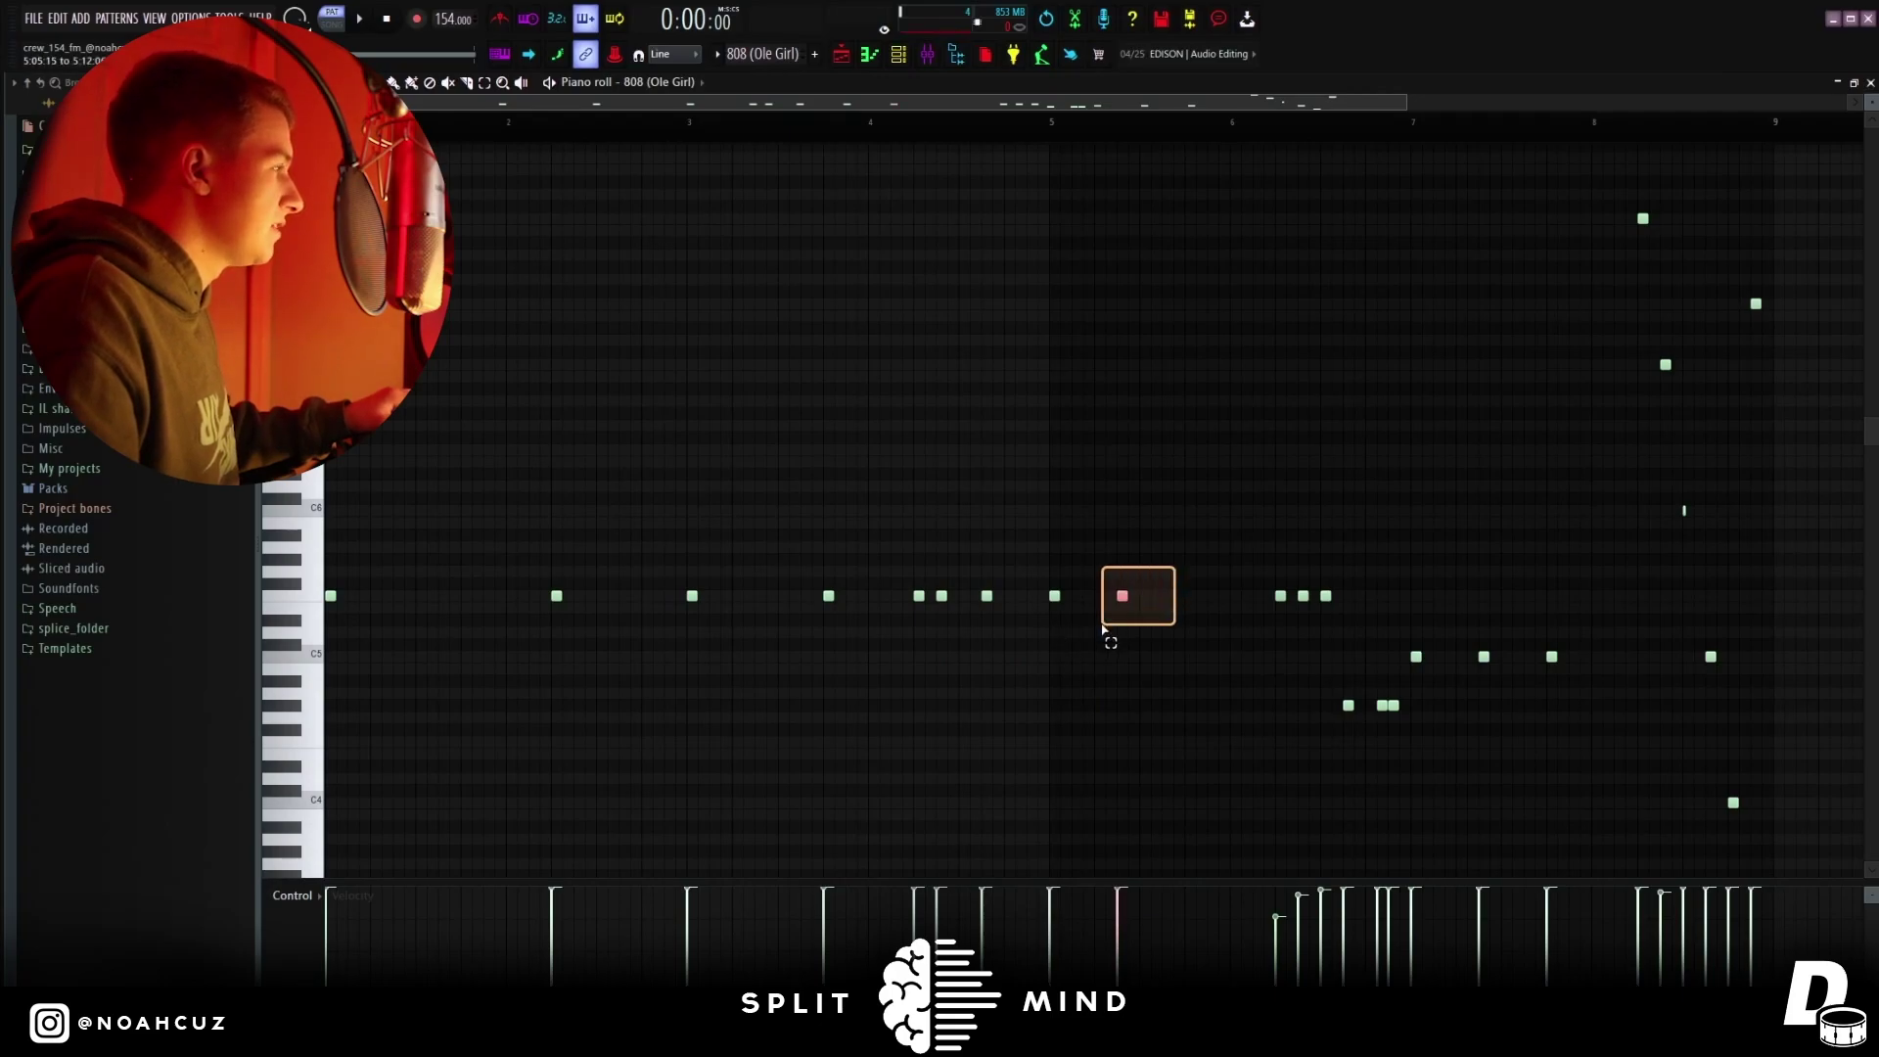
left_click_drag(1253, 568, 1441, 765)
left_click(1441, 765)
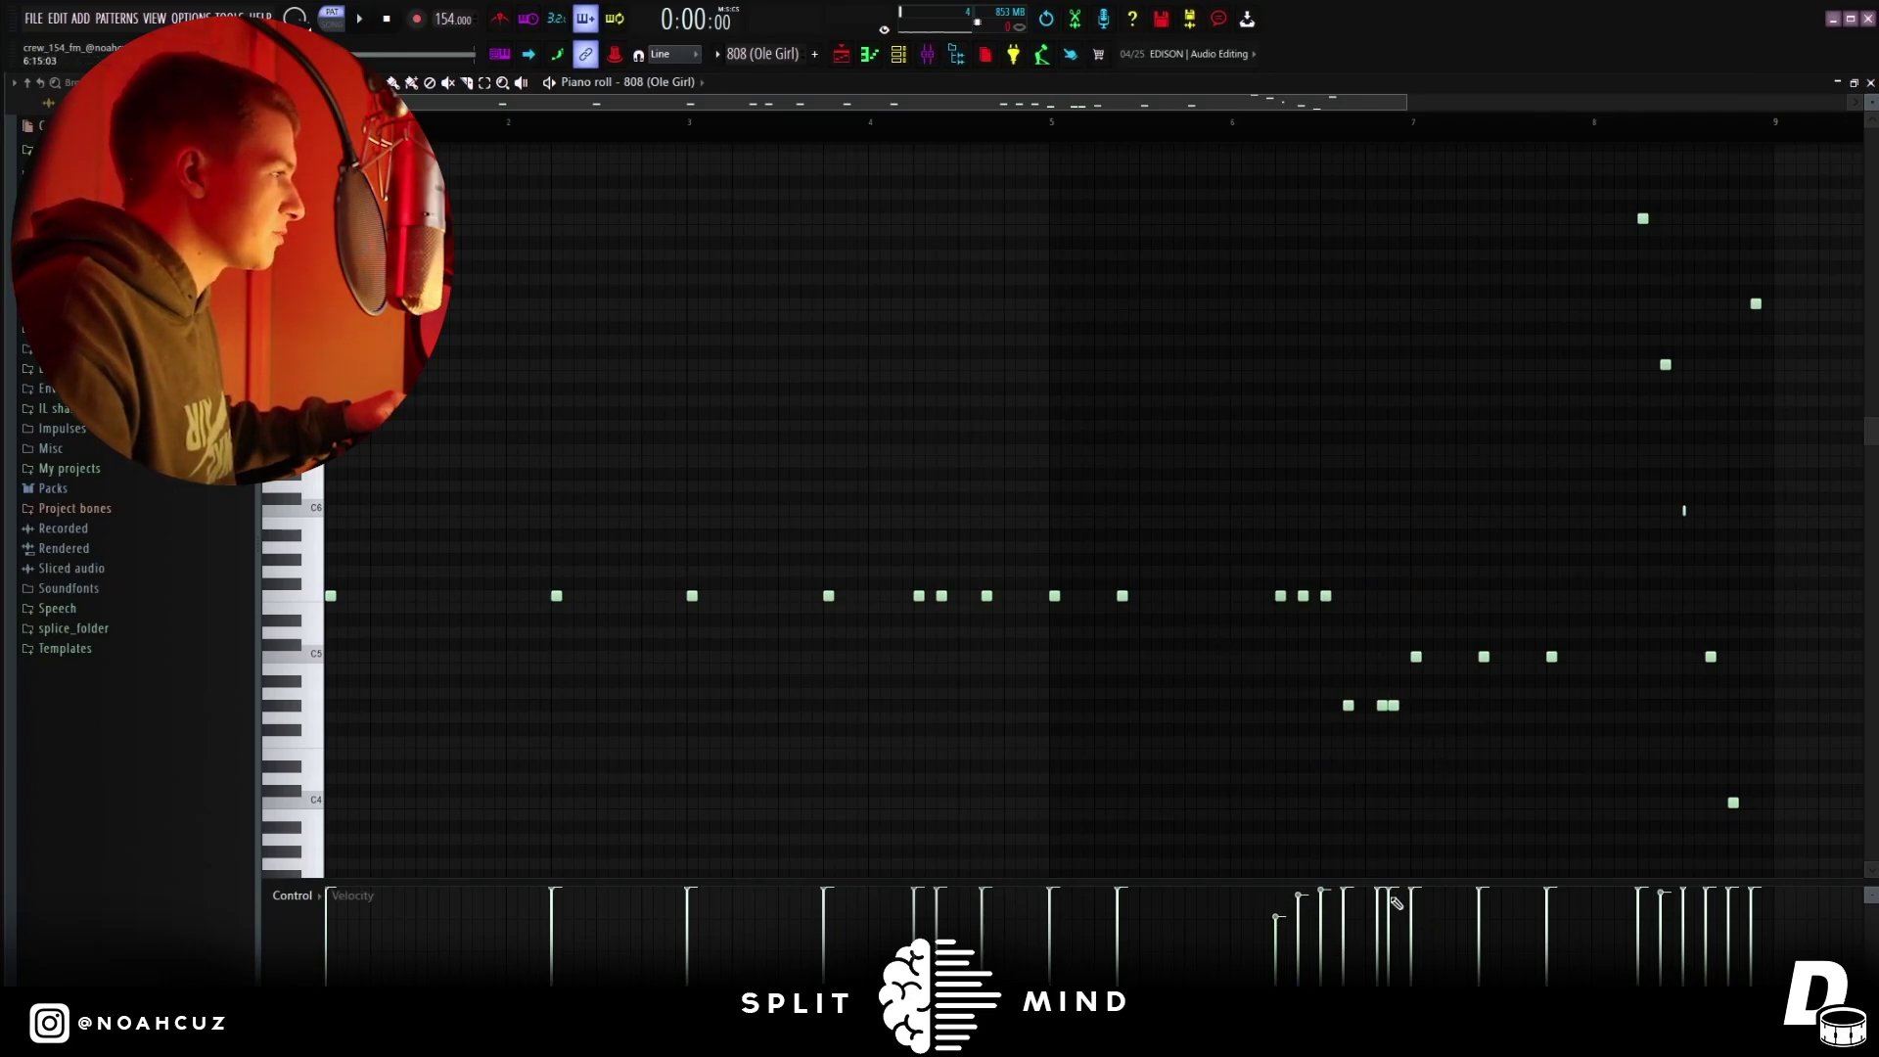
Inspect the high-pitched 808 notes in bar 8, and return to the playlist
scroll(1497, 579, "up", 3)
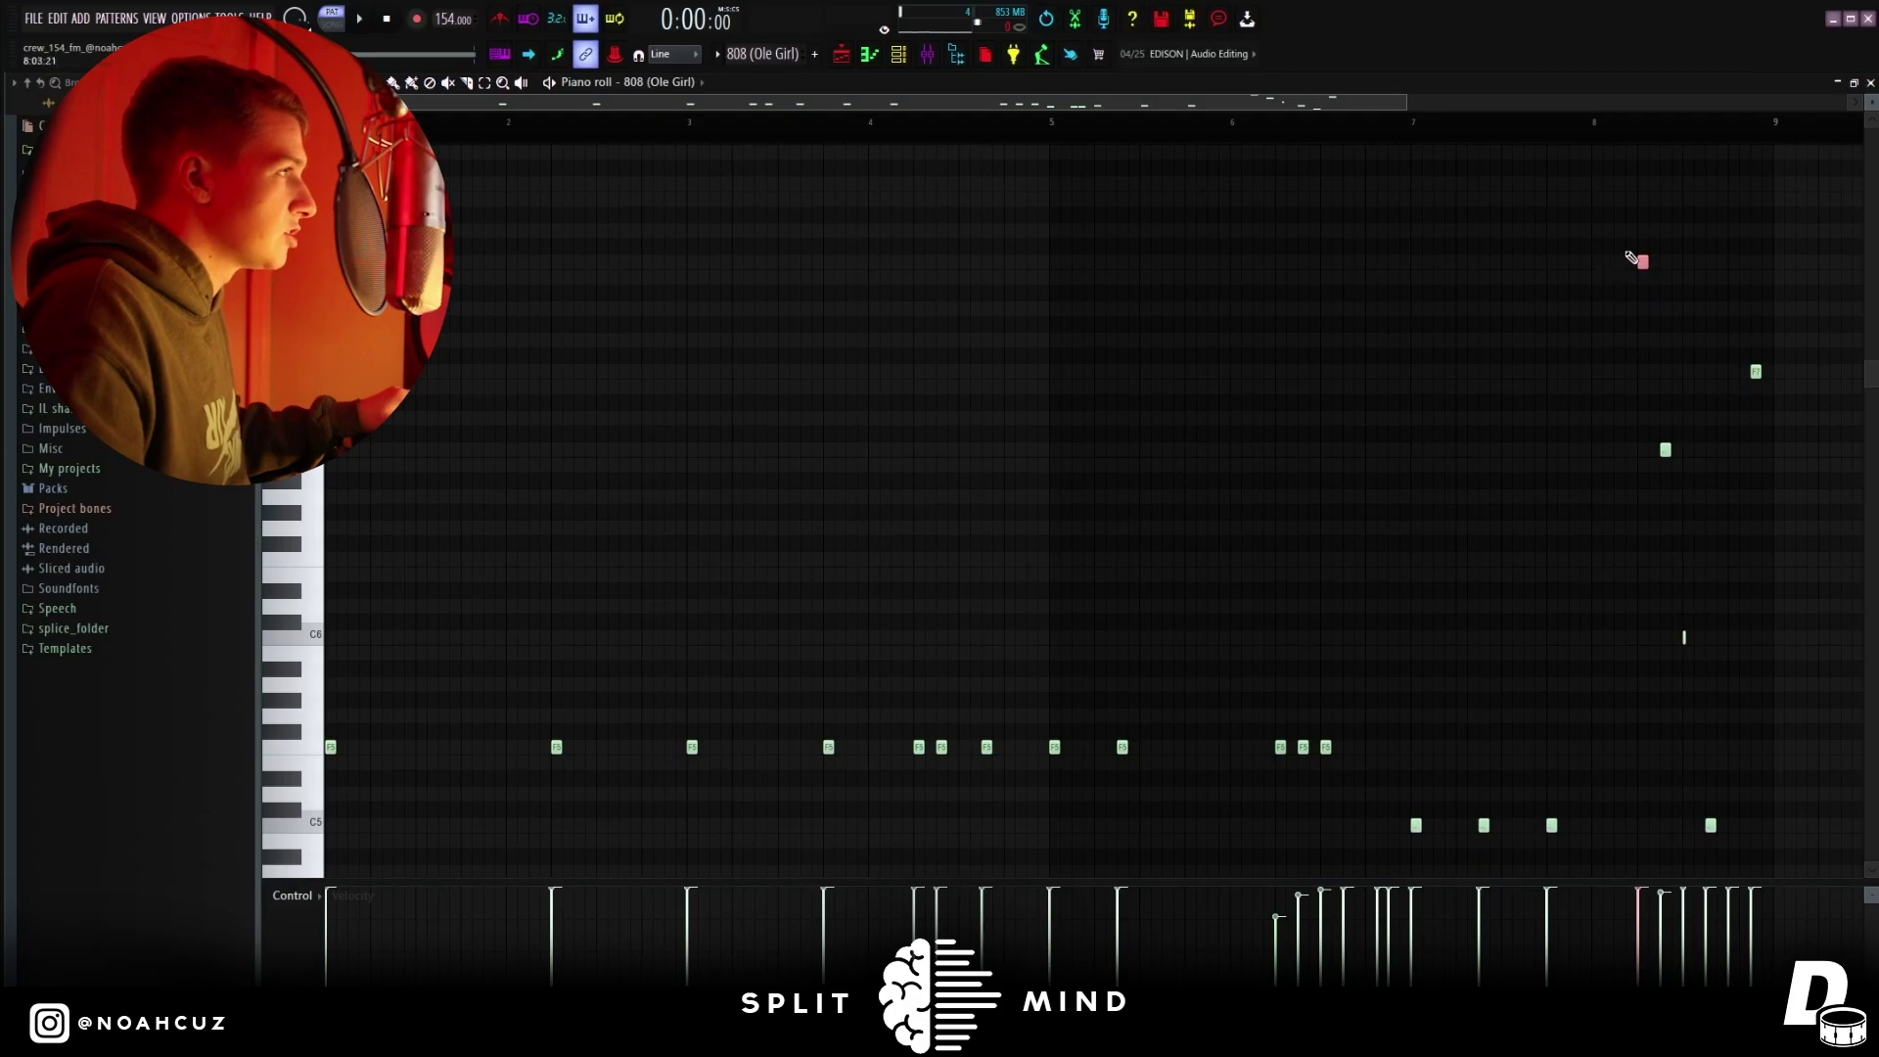
left_click(1746, 345, "ctrl")
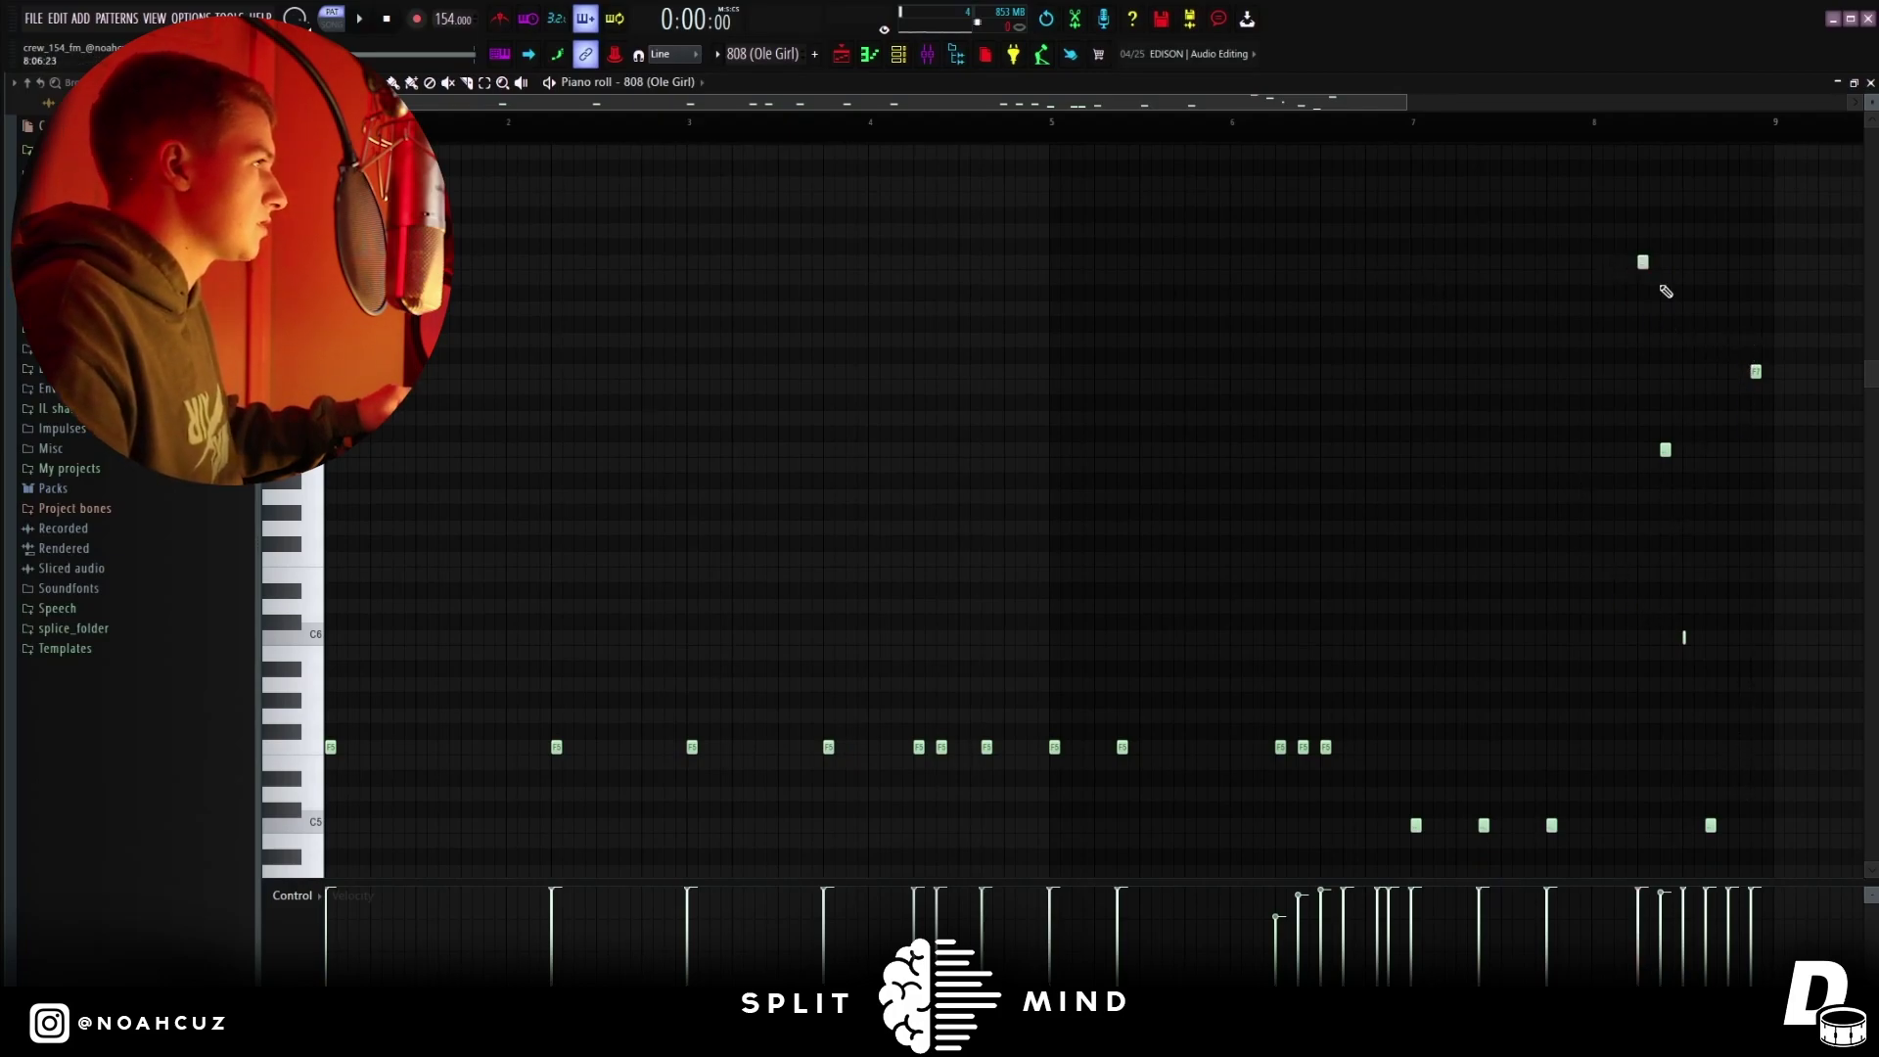
left_click(841, 53)
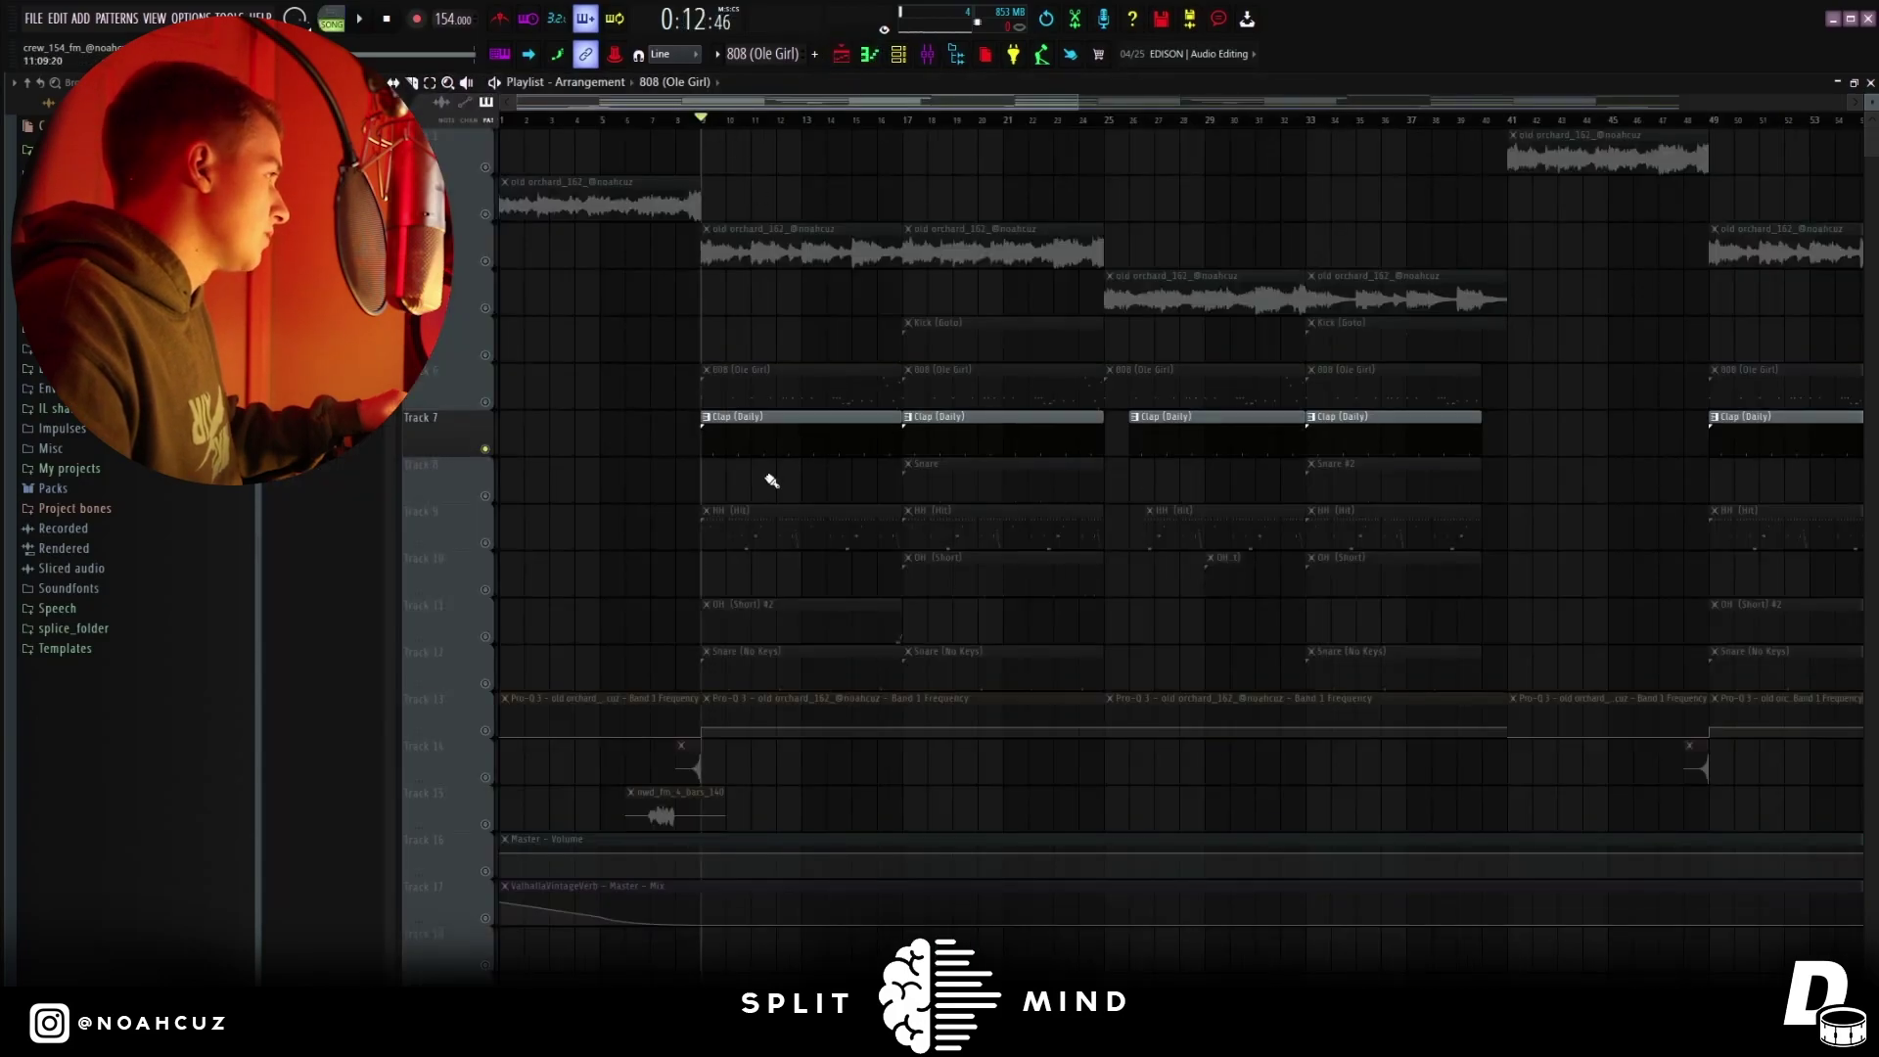
Open and listen to the Clap (Daily) pattern on Track 7 and the Snare (No Keys) pattern on Track 12
double_click(758, 444)
key("space")
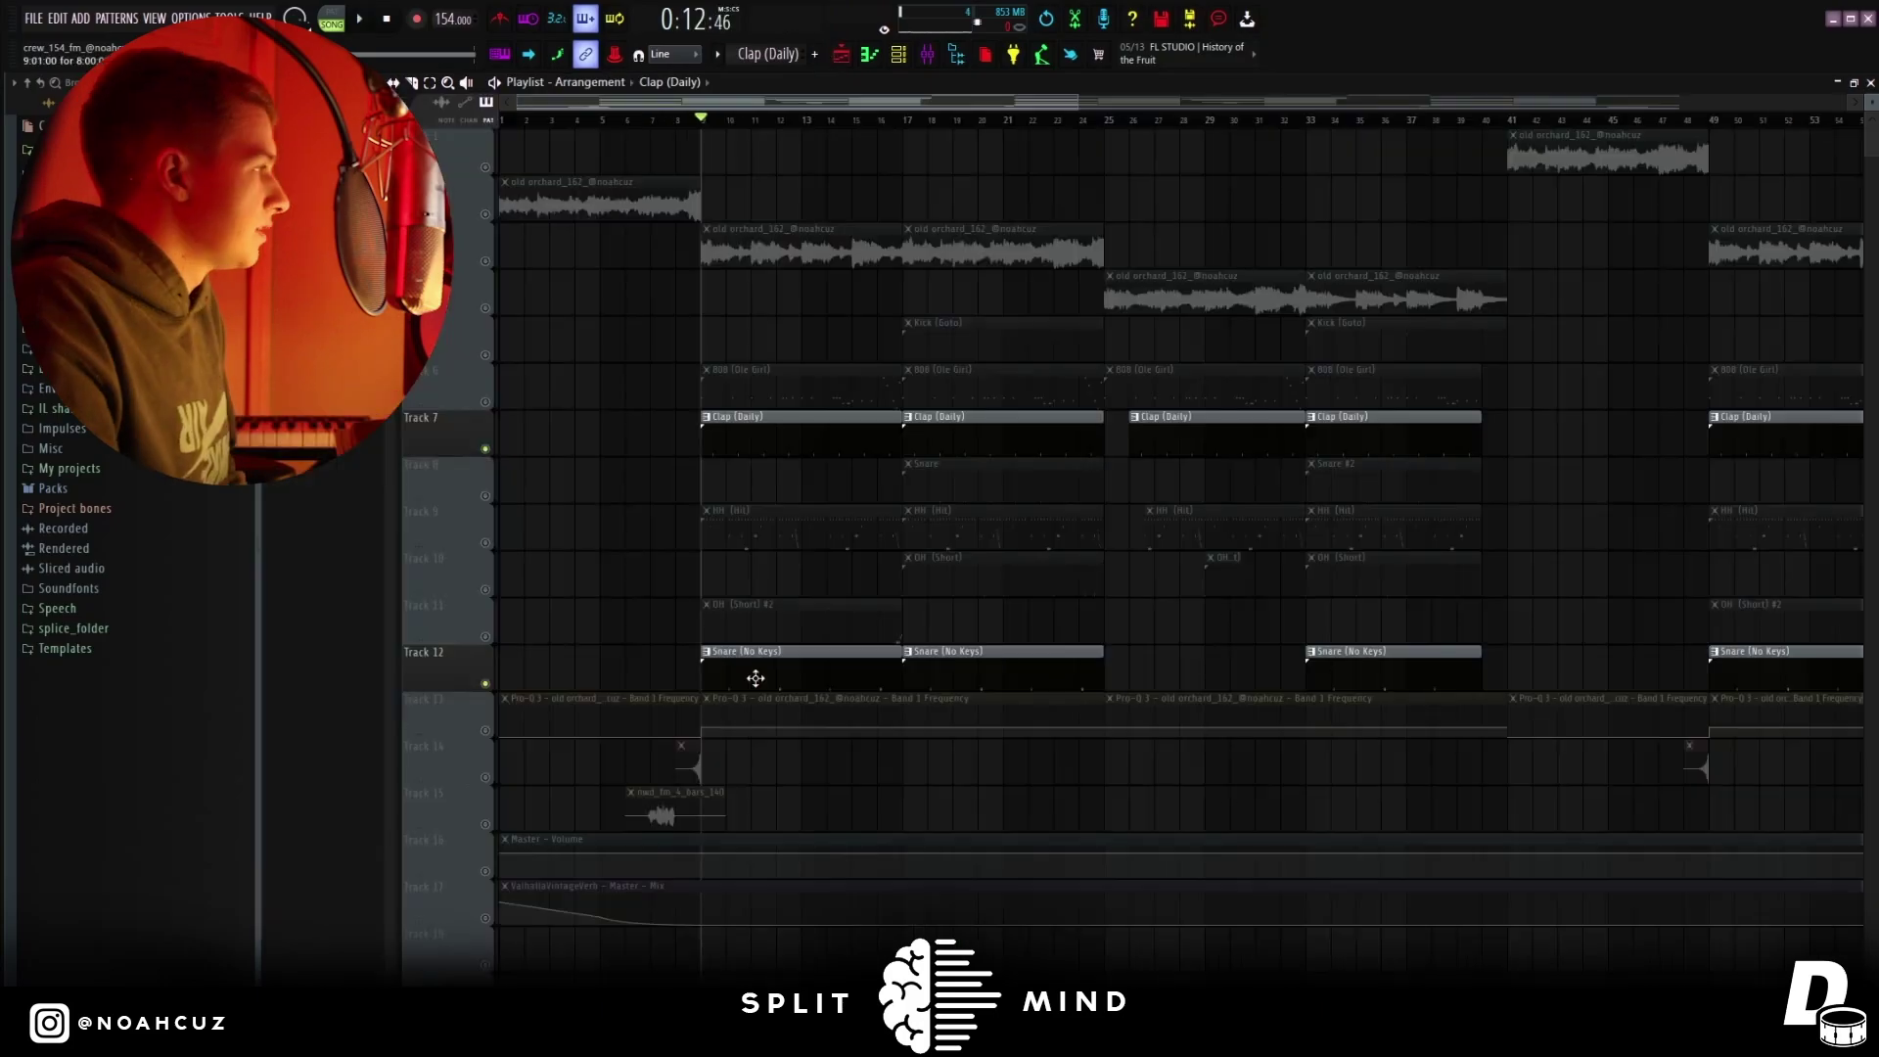
double_click(747, 675)
scroll(738, 474, "up", 1)
key("space")
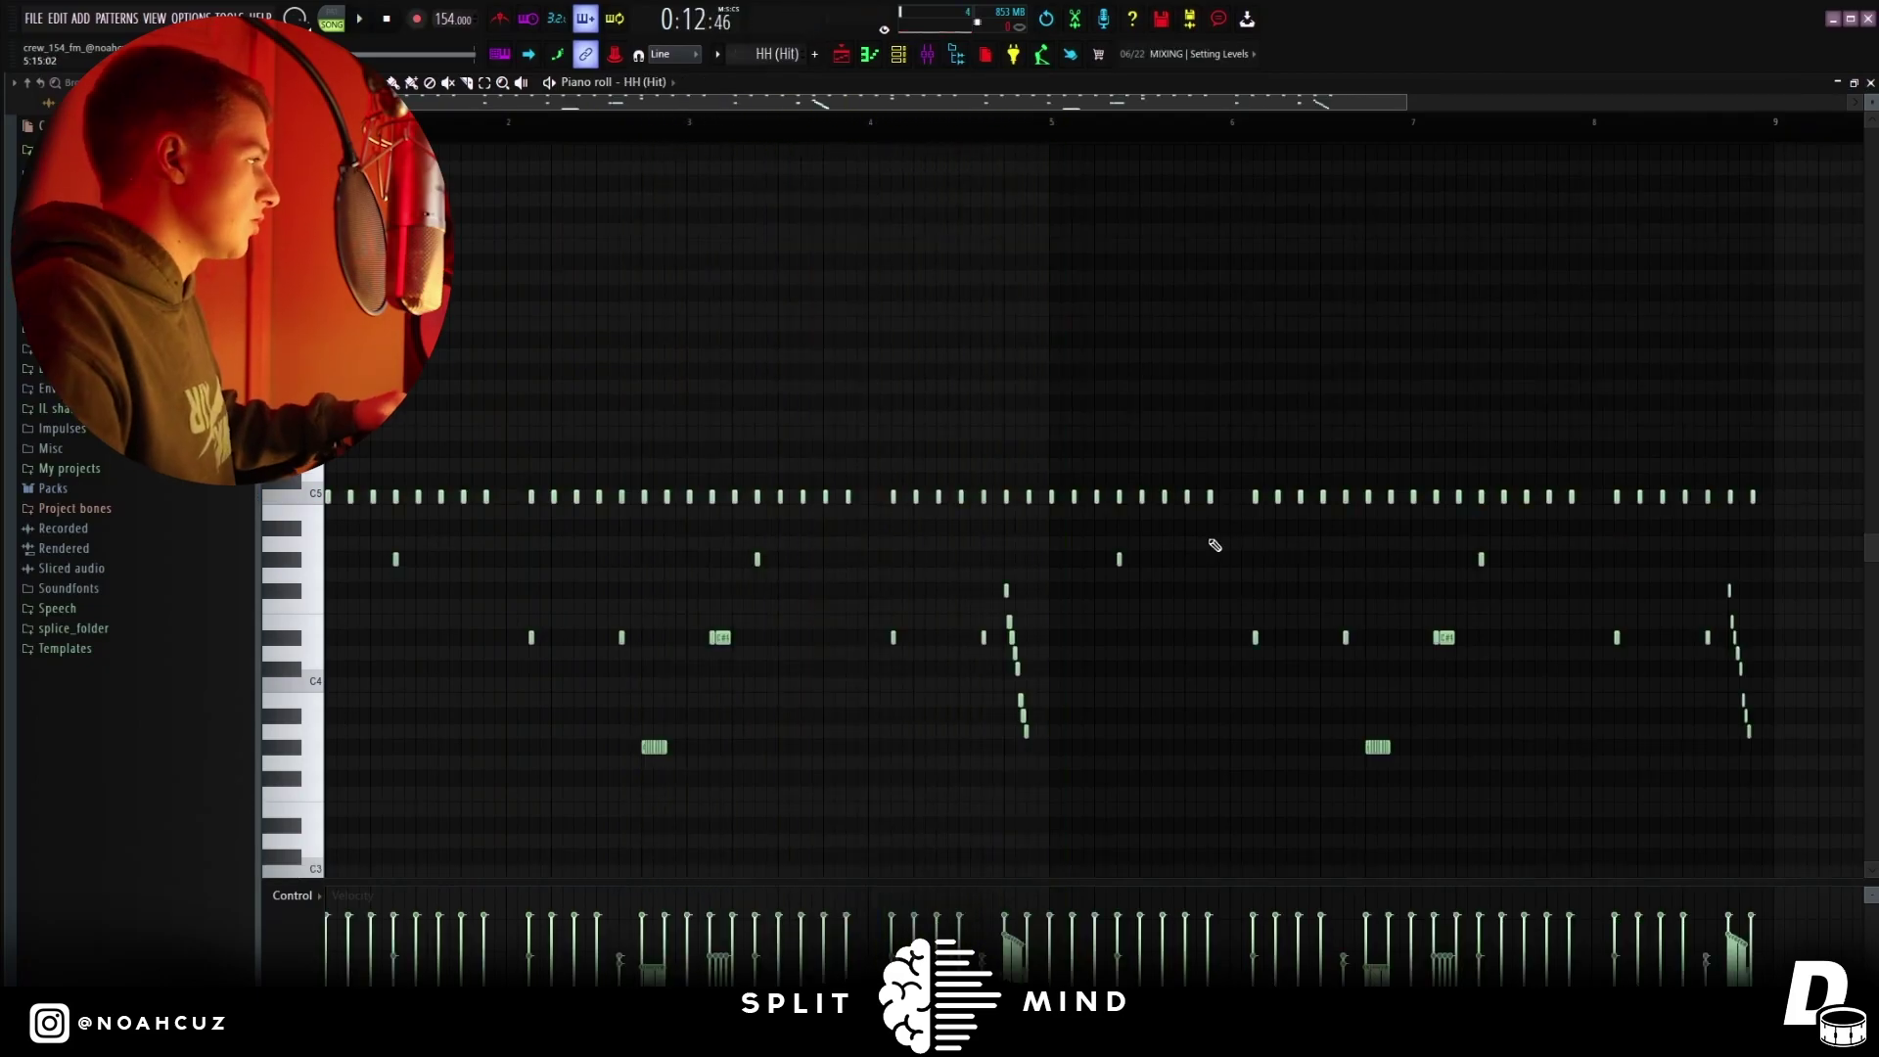
Examine the HH (Hit) pattern's steady C5 hats, pitched accents and descending rolls, and play the pattern
left_click_drag(1795, 429, 261, 529)
left_click(494, 521, "ctrl")
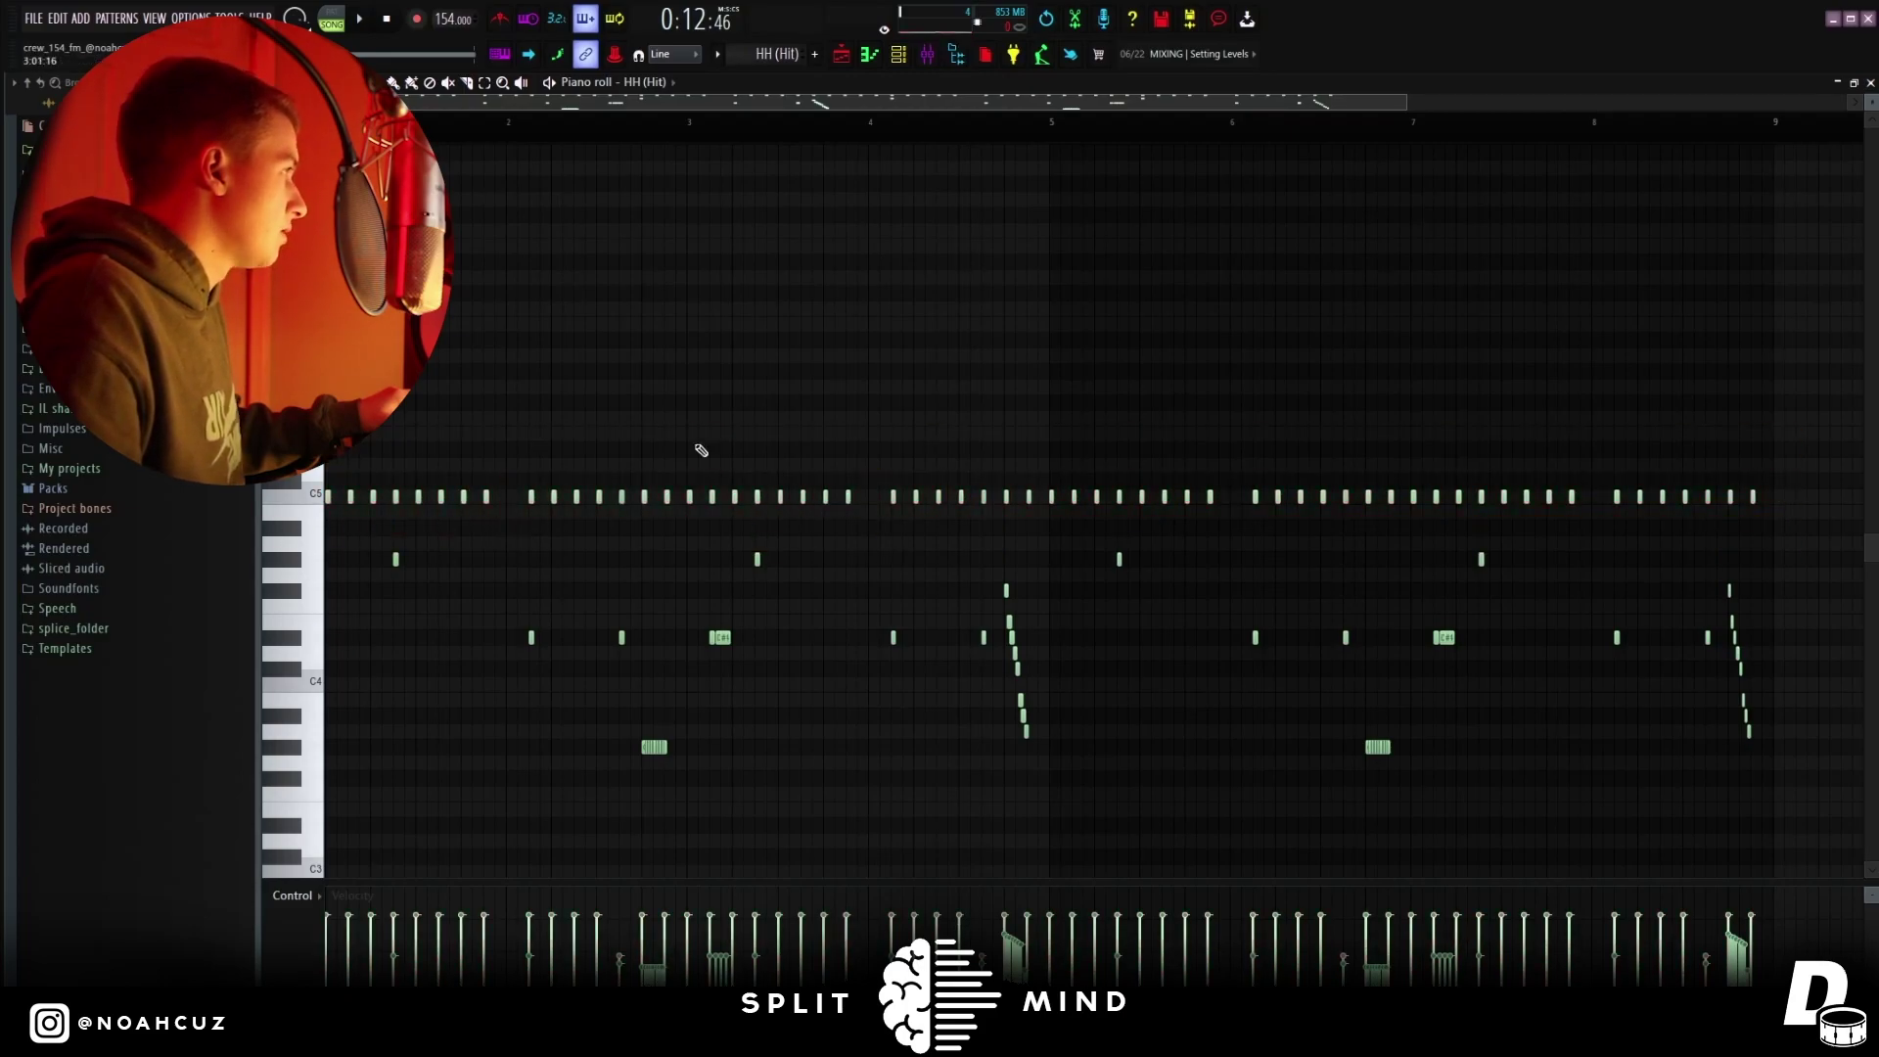
left_click_drag(372, 560, 734, 803)
left_click_drag(1004, 584, 1088, 795)
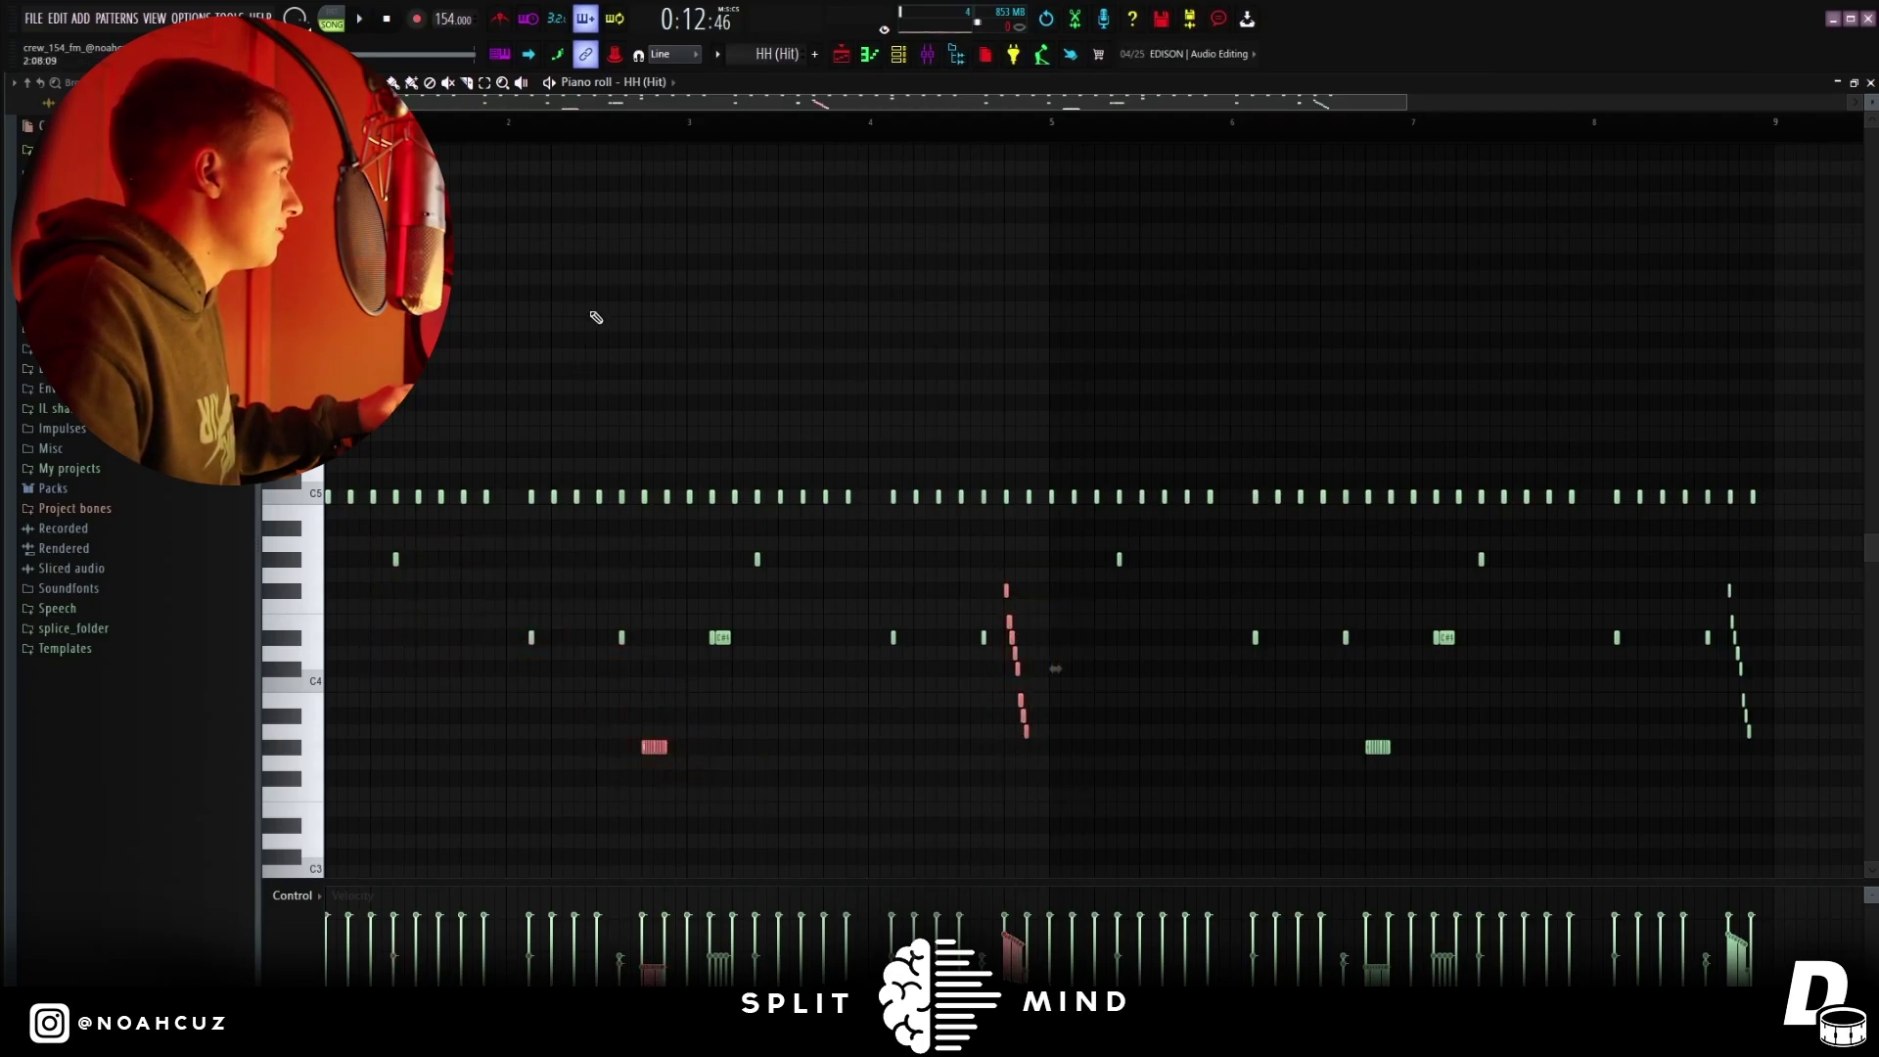
left_click_drag(586, 722, 799, 813)
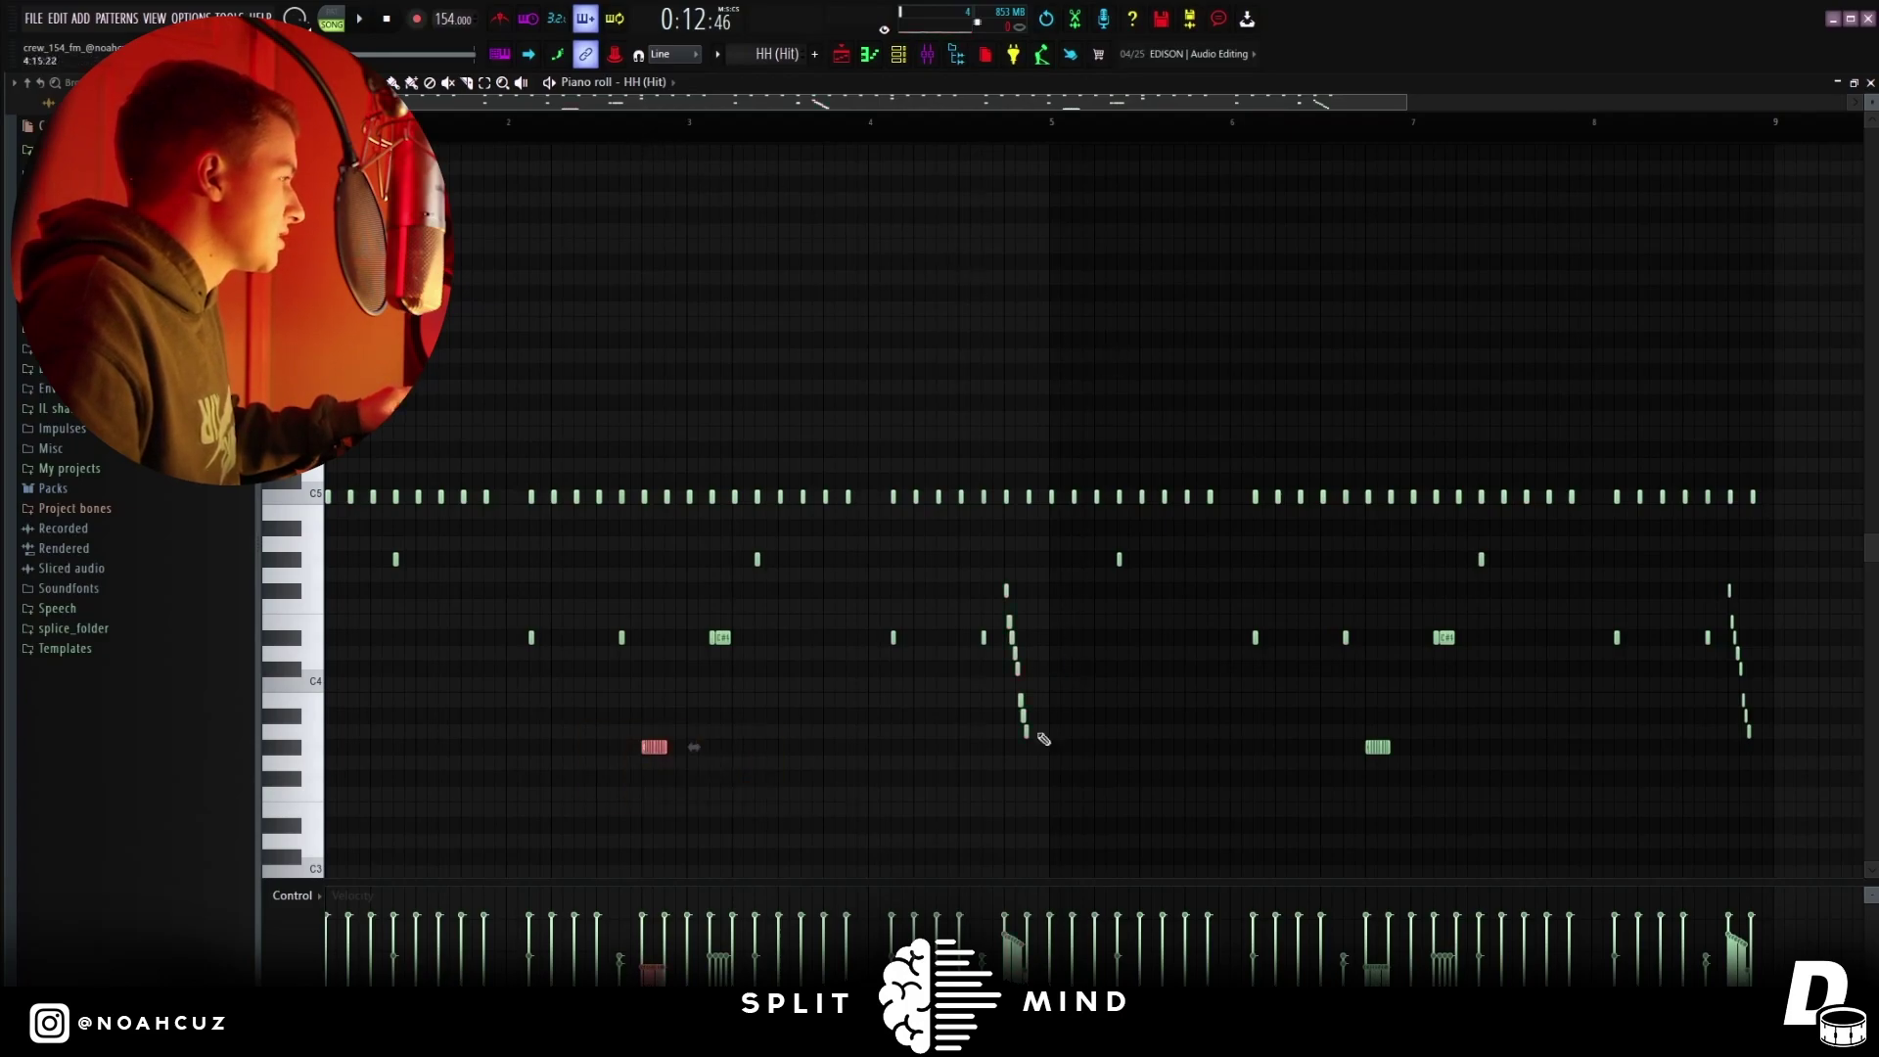
left_click_drag(998, 597, 1104, 809)
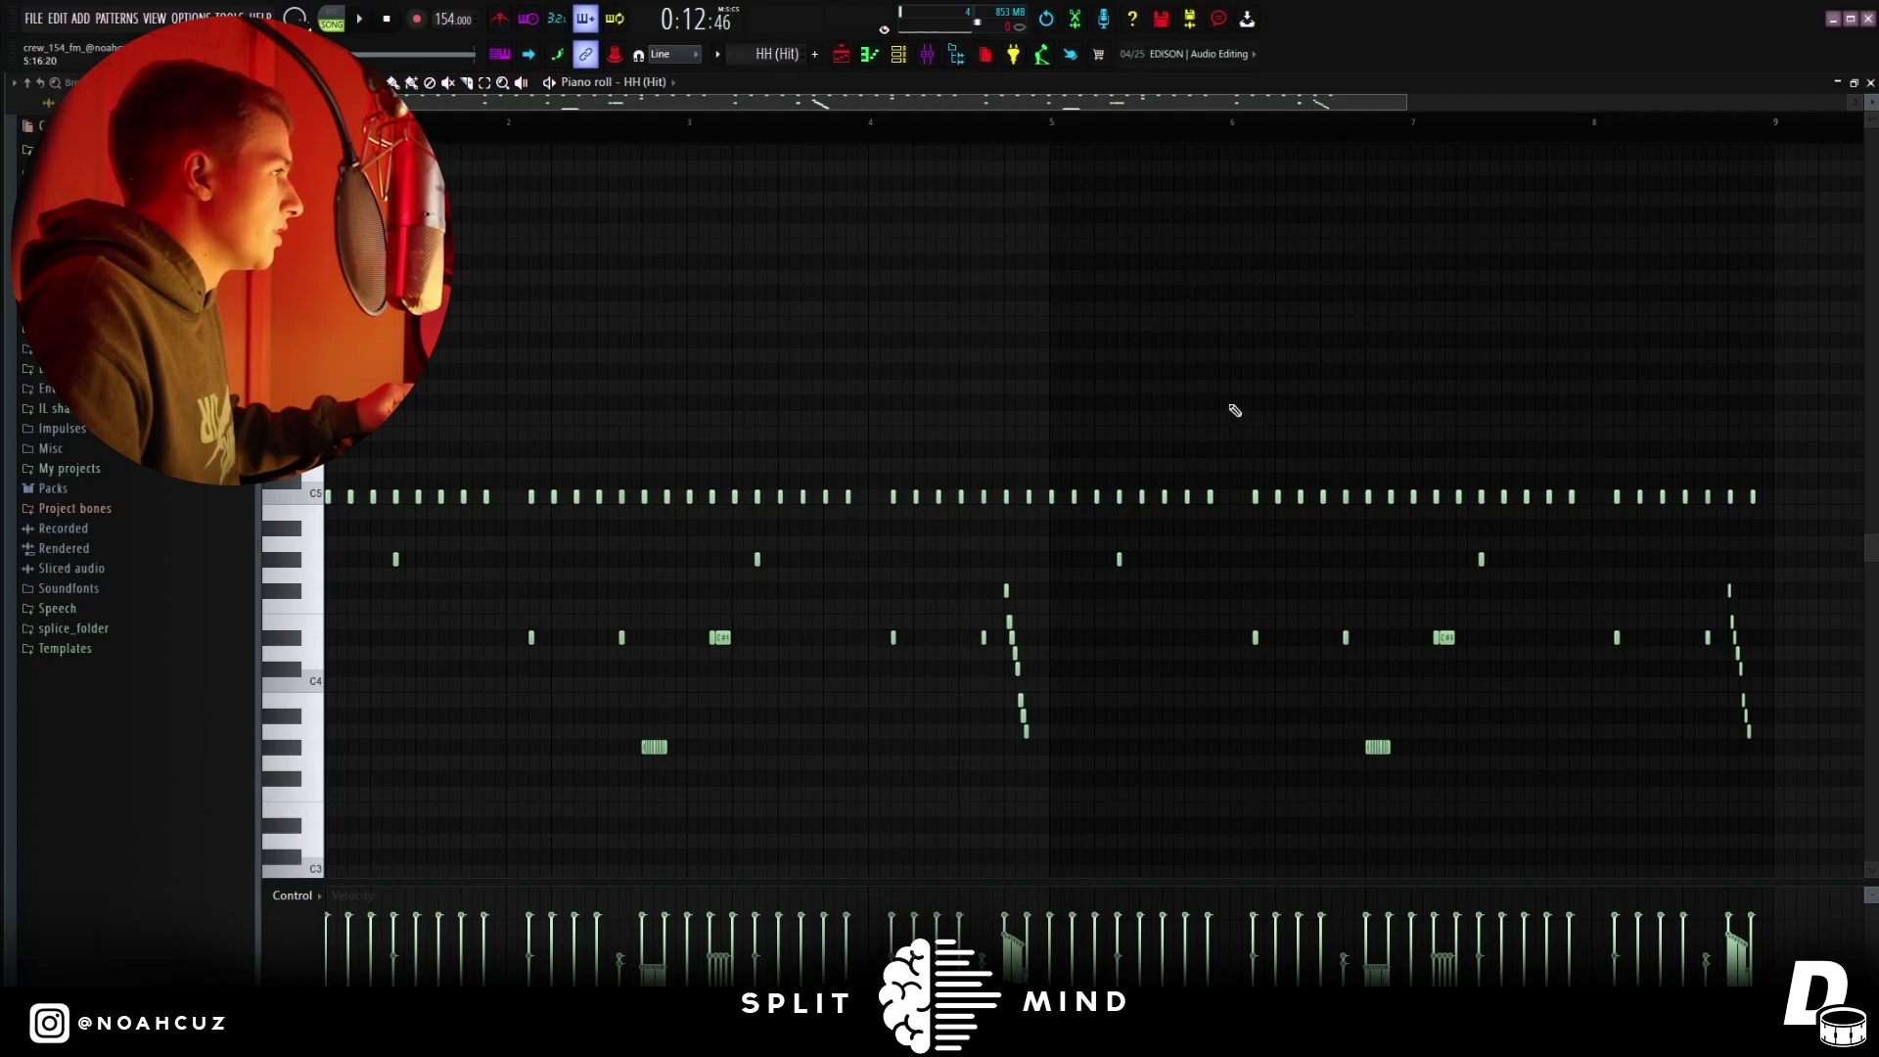
key("space")
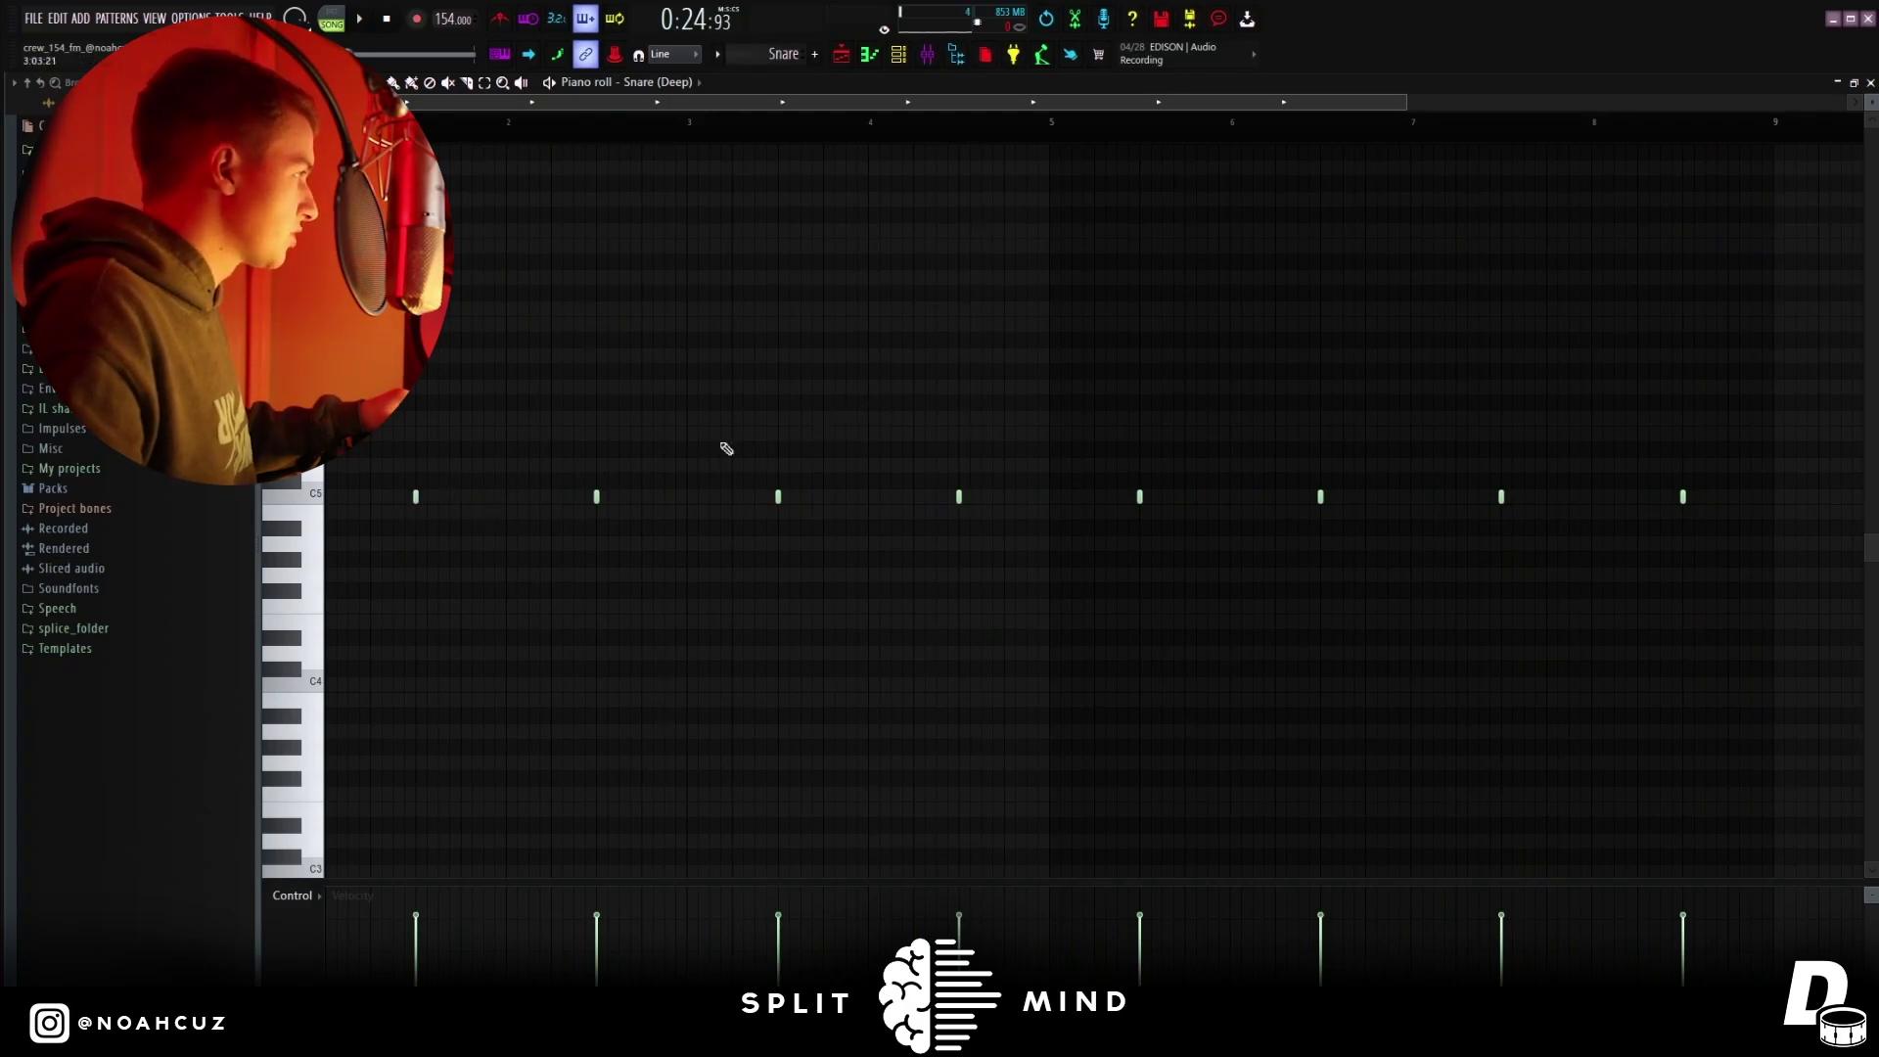
Listen to the Snare pattern and the OH (Short) pattern on Track 10, and return to the playlist
key("space")
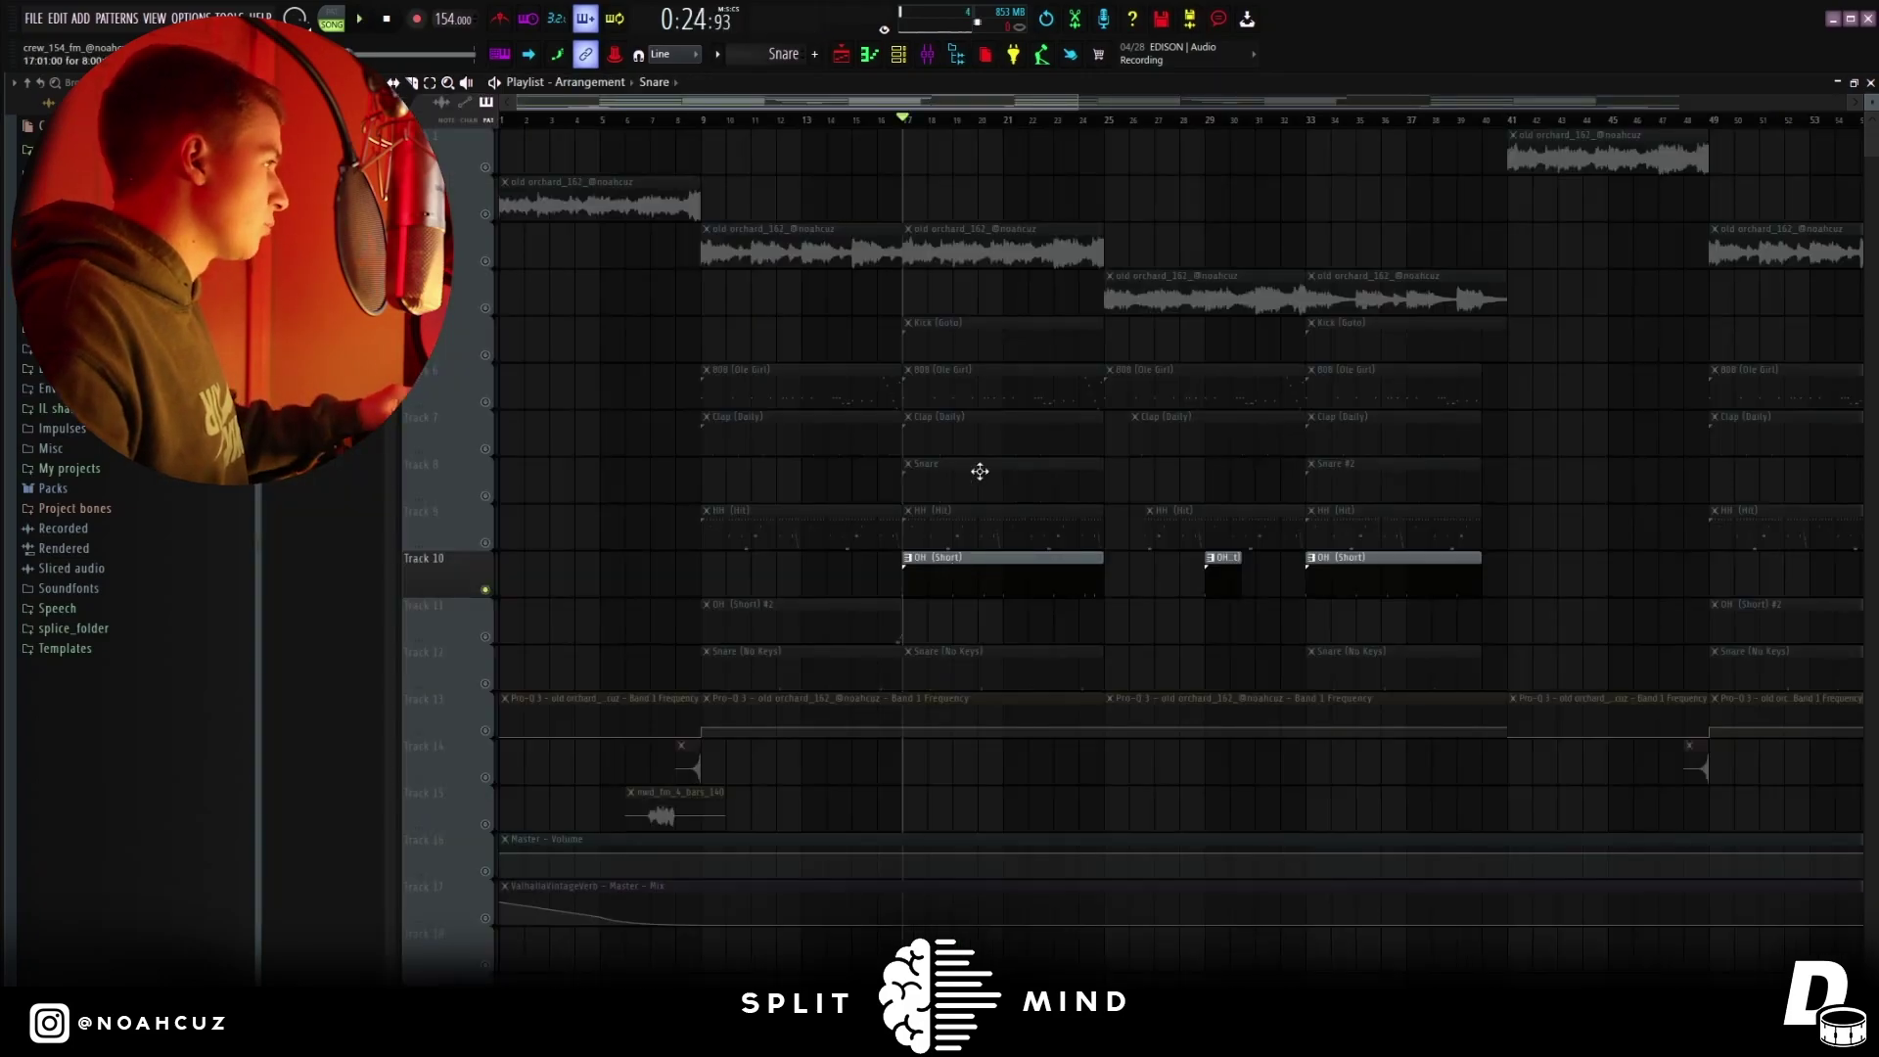
double_click(1024, 558)
key("space")
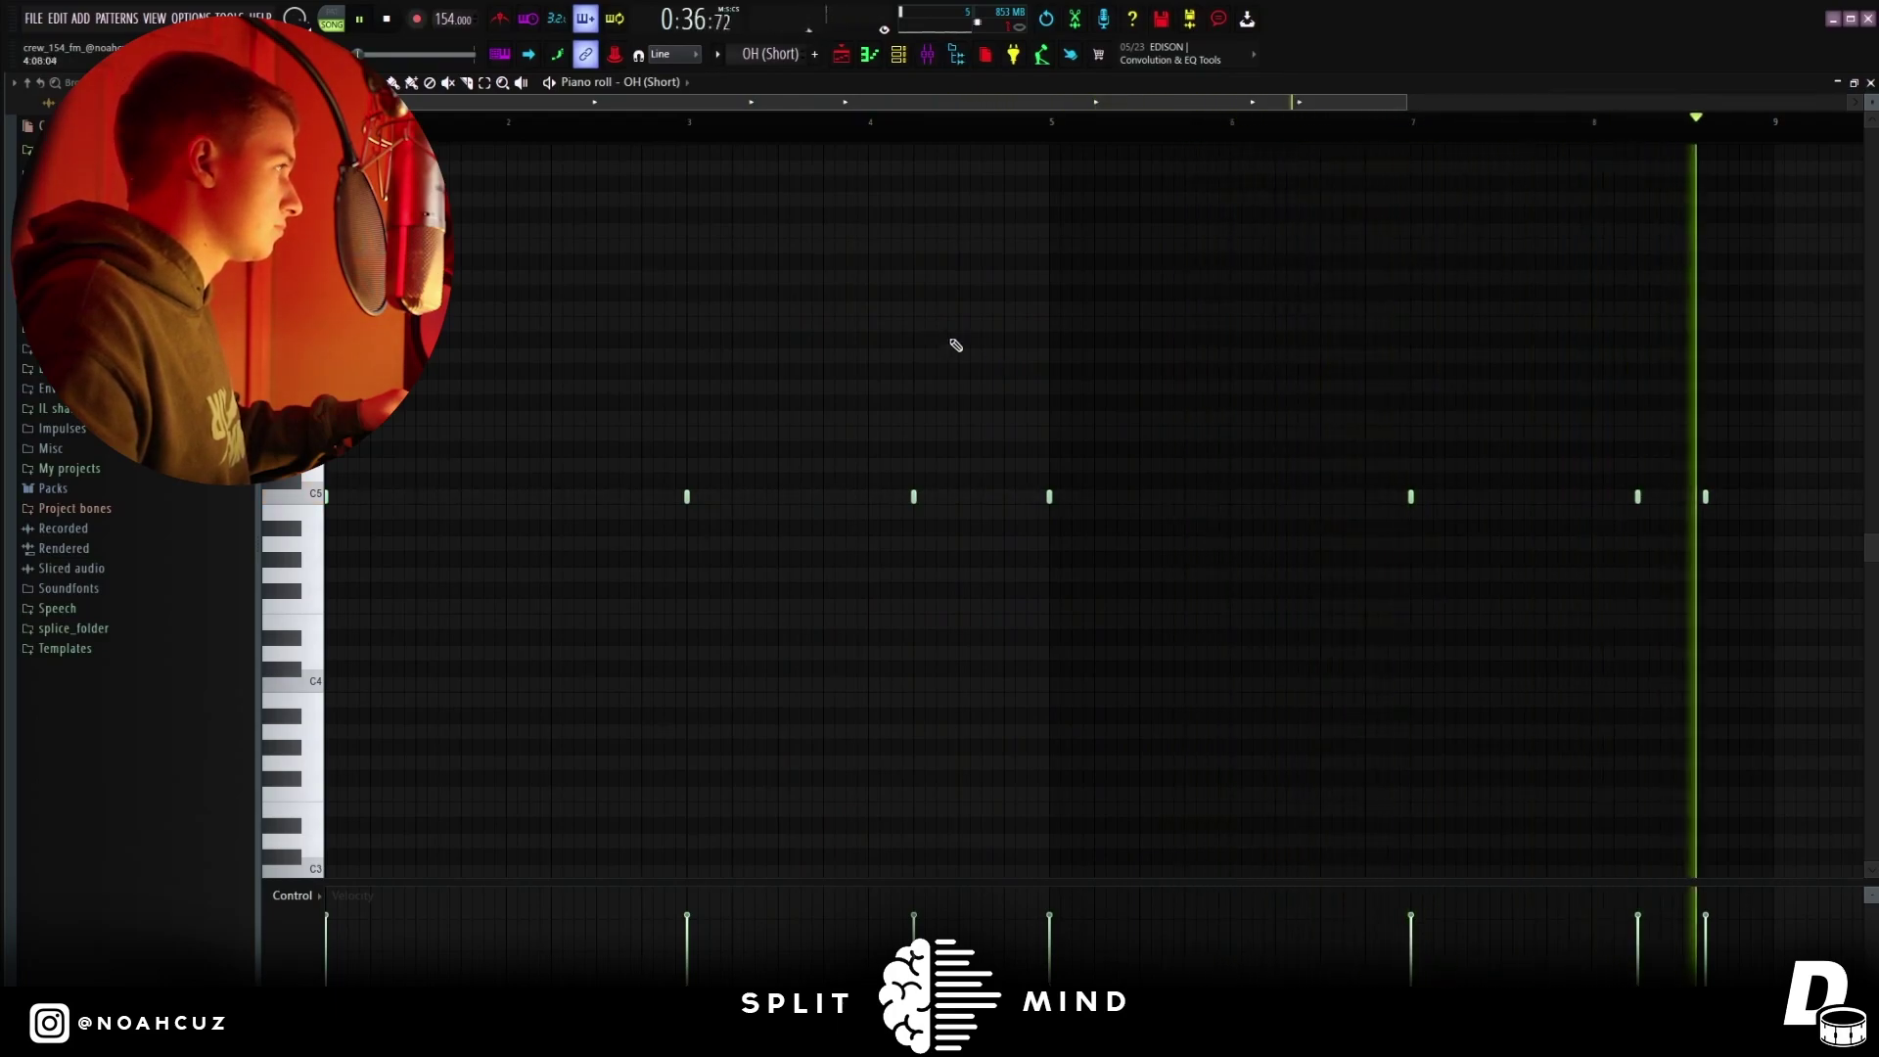
left_click(842, 56)
key("space")
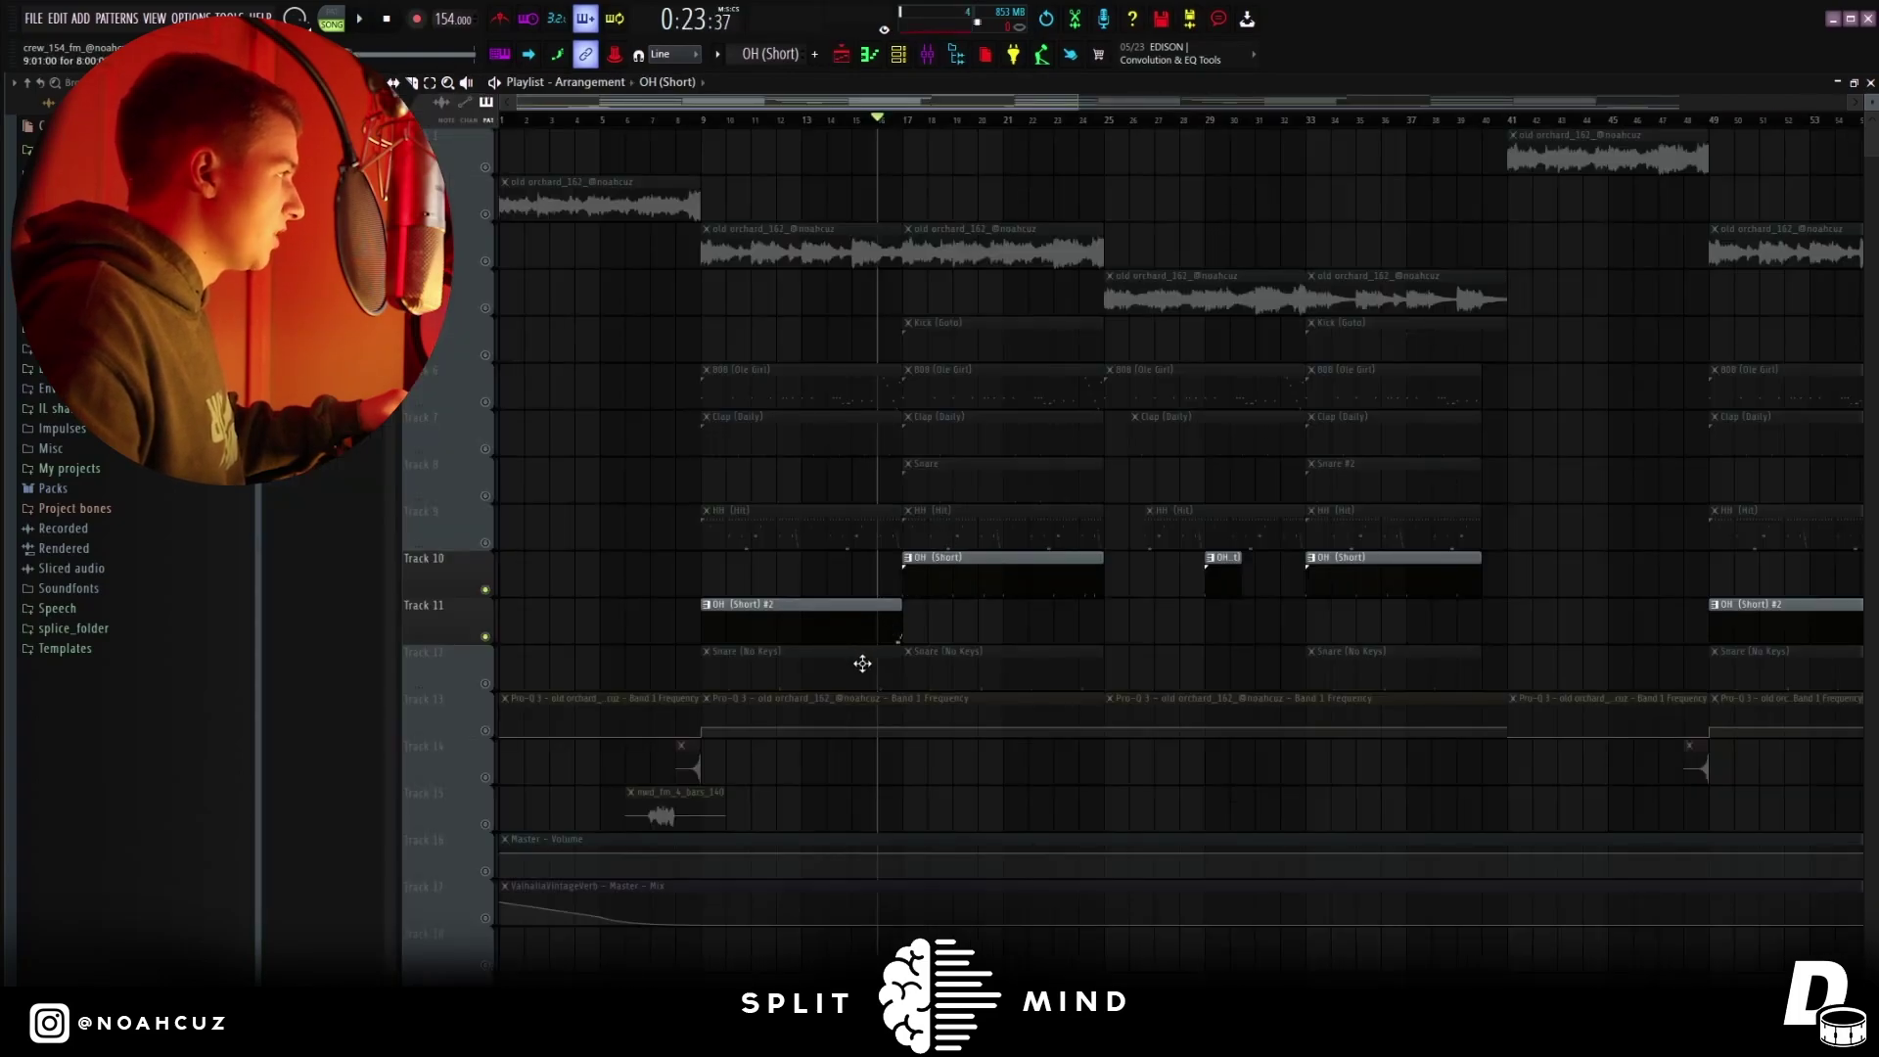
Examine and play the OH (Short) #2 pattern's rising roll before bar 9, and return to the playlist
double_click(854, 634)
left_click_drag(1038, 103, 841, 102)
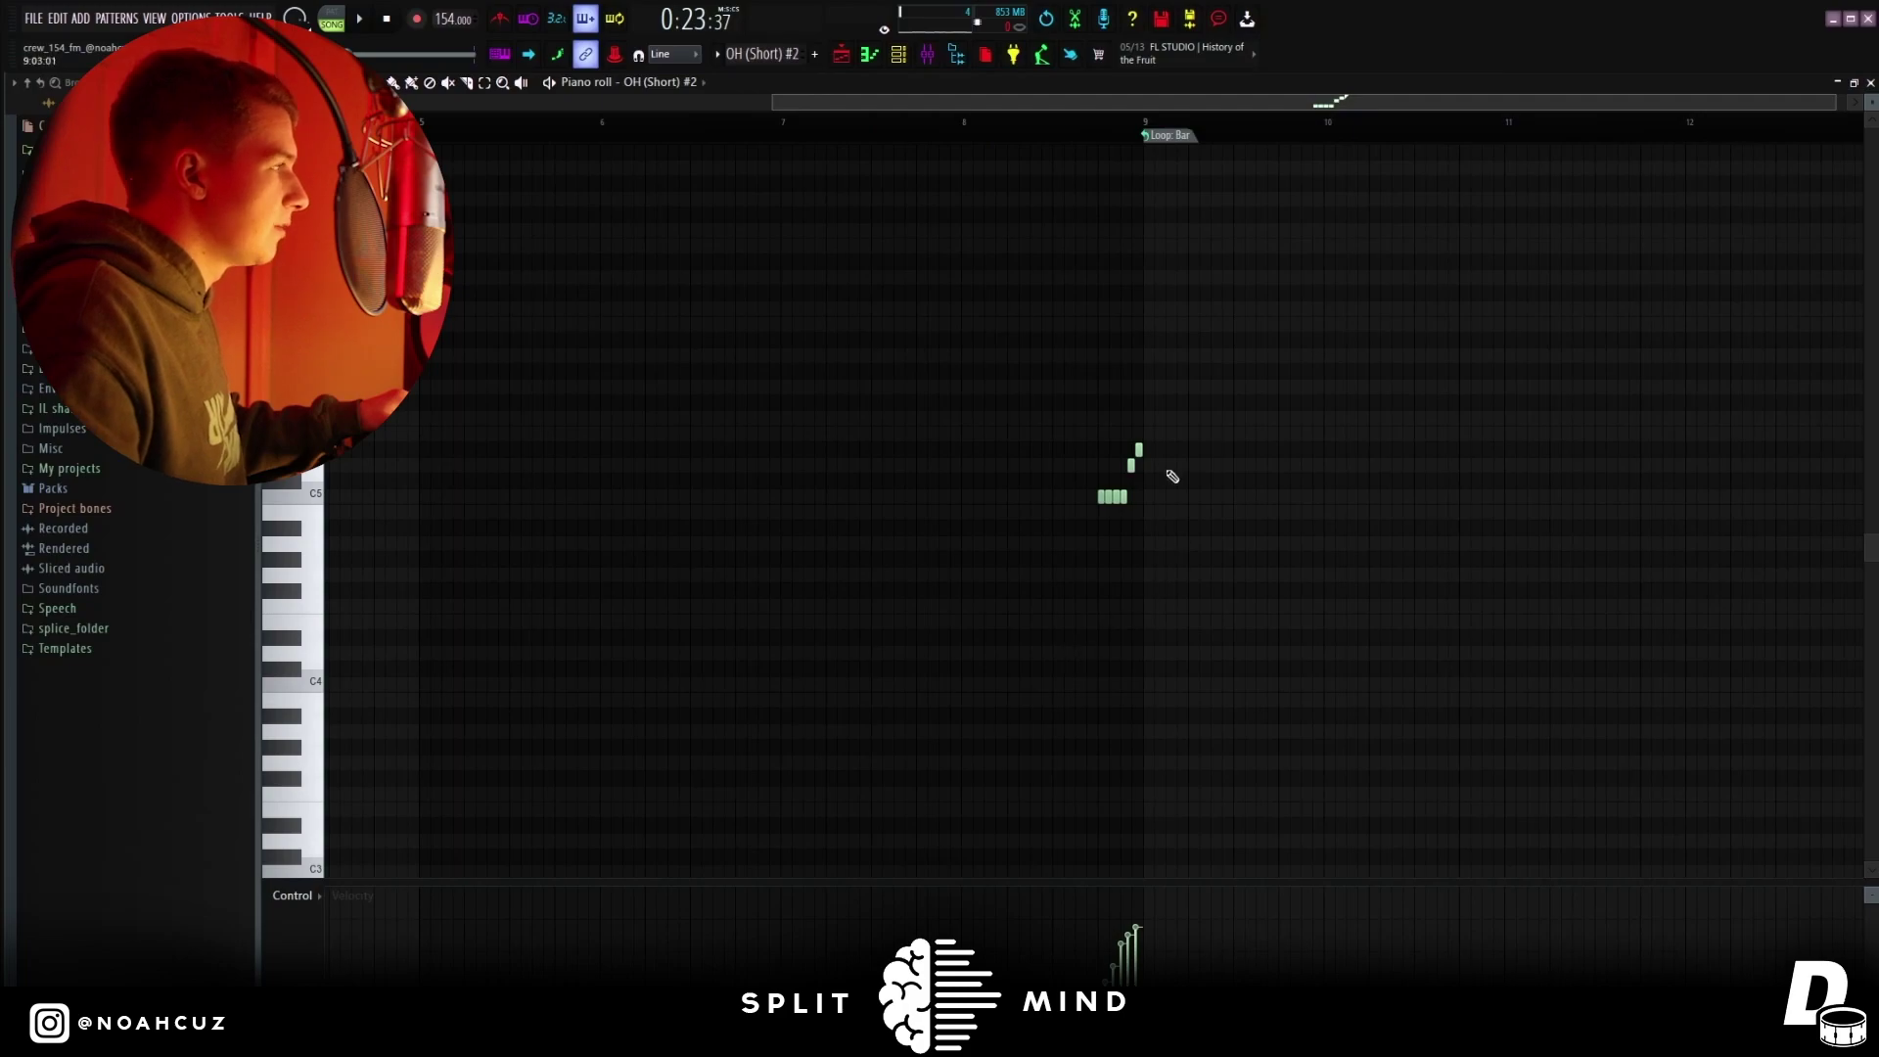
left_click_drag(1162, 412, 1050, 534)
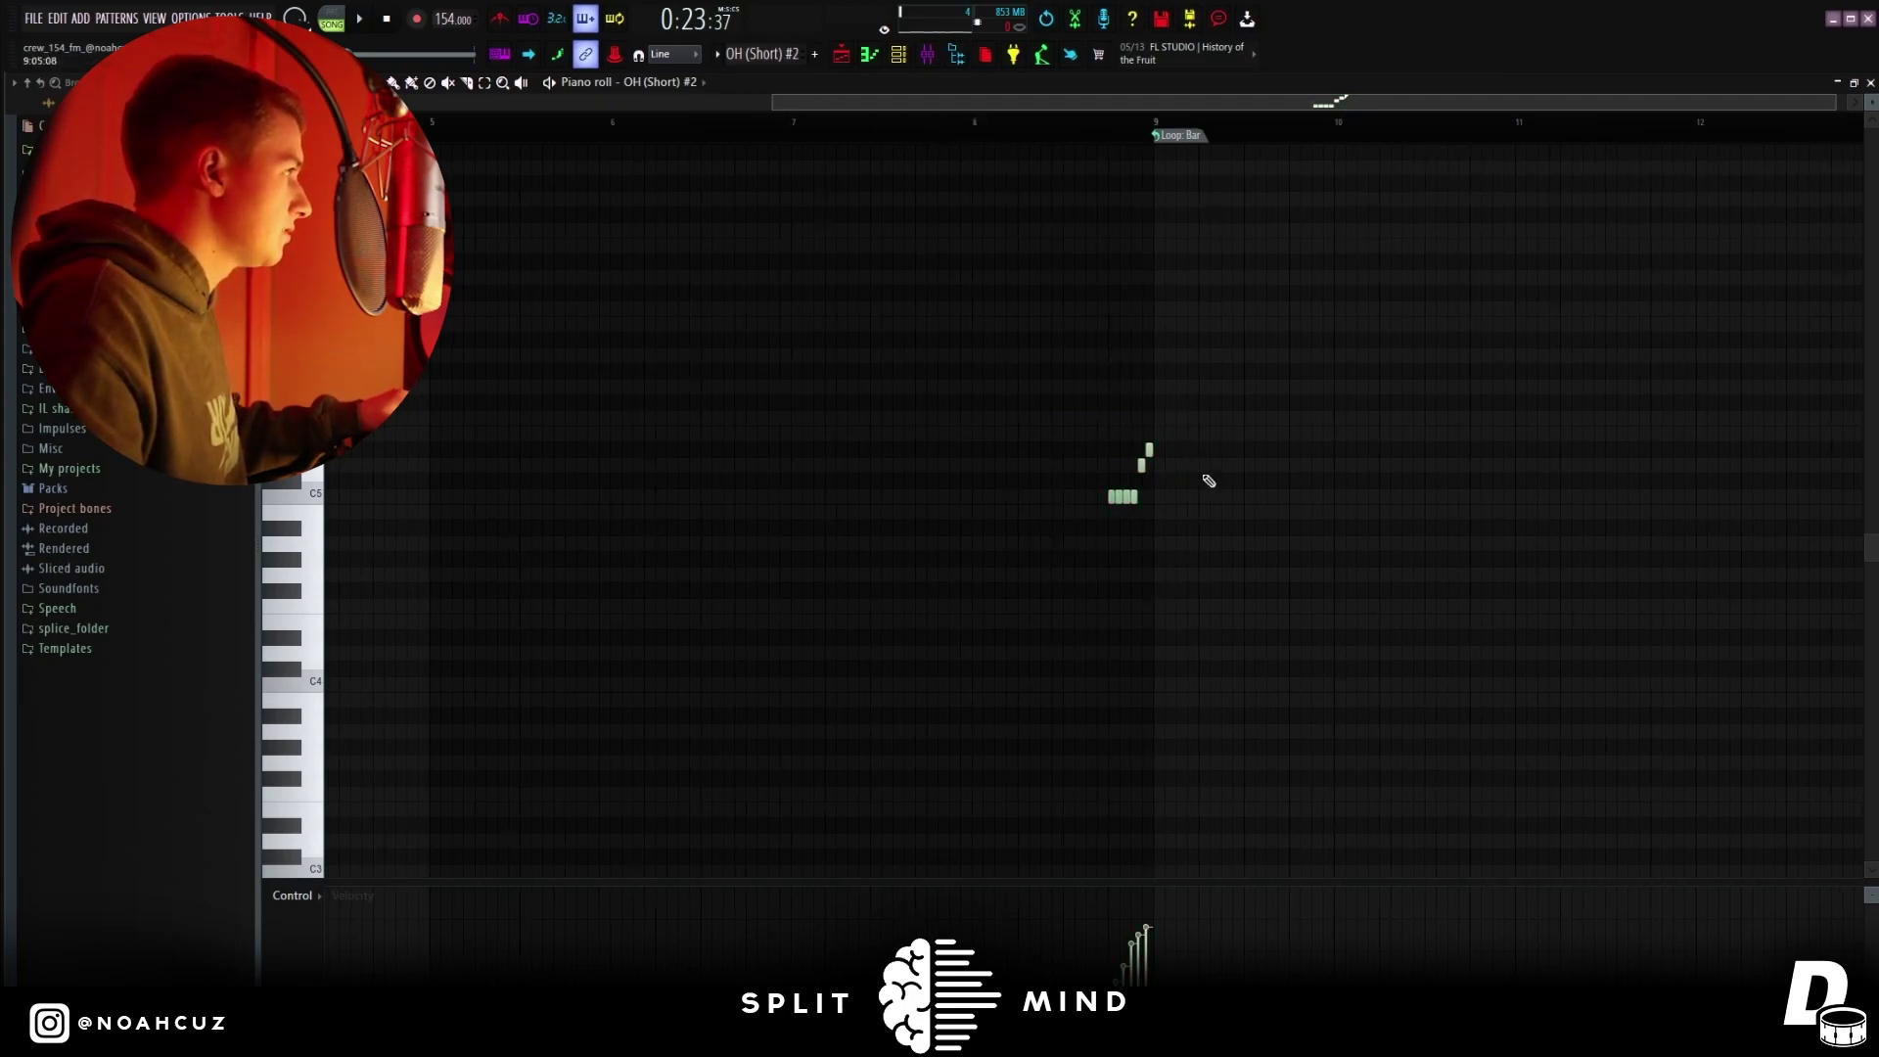
key("space")
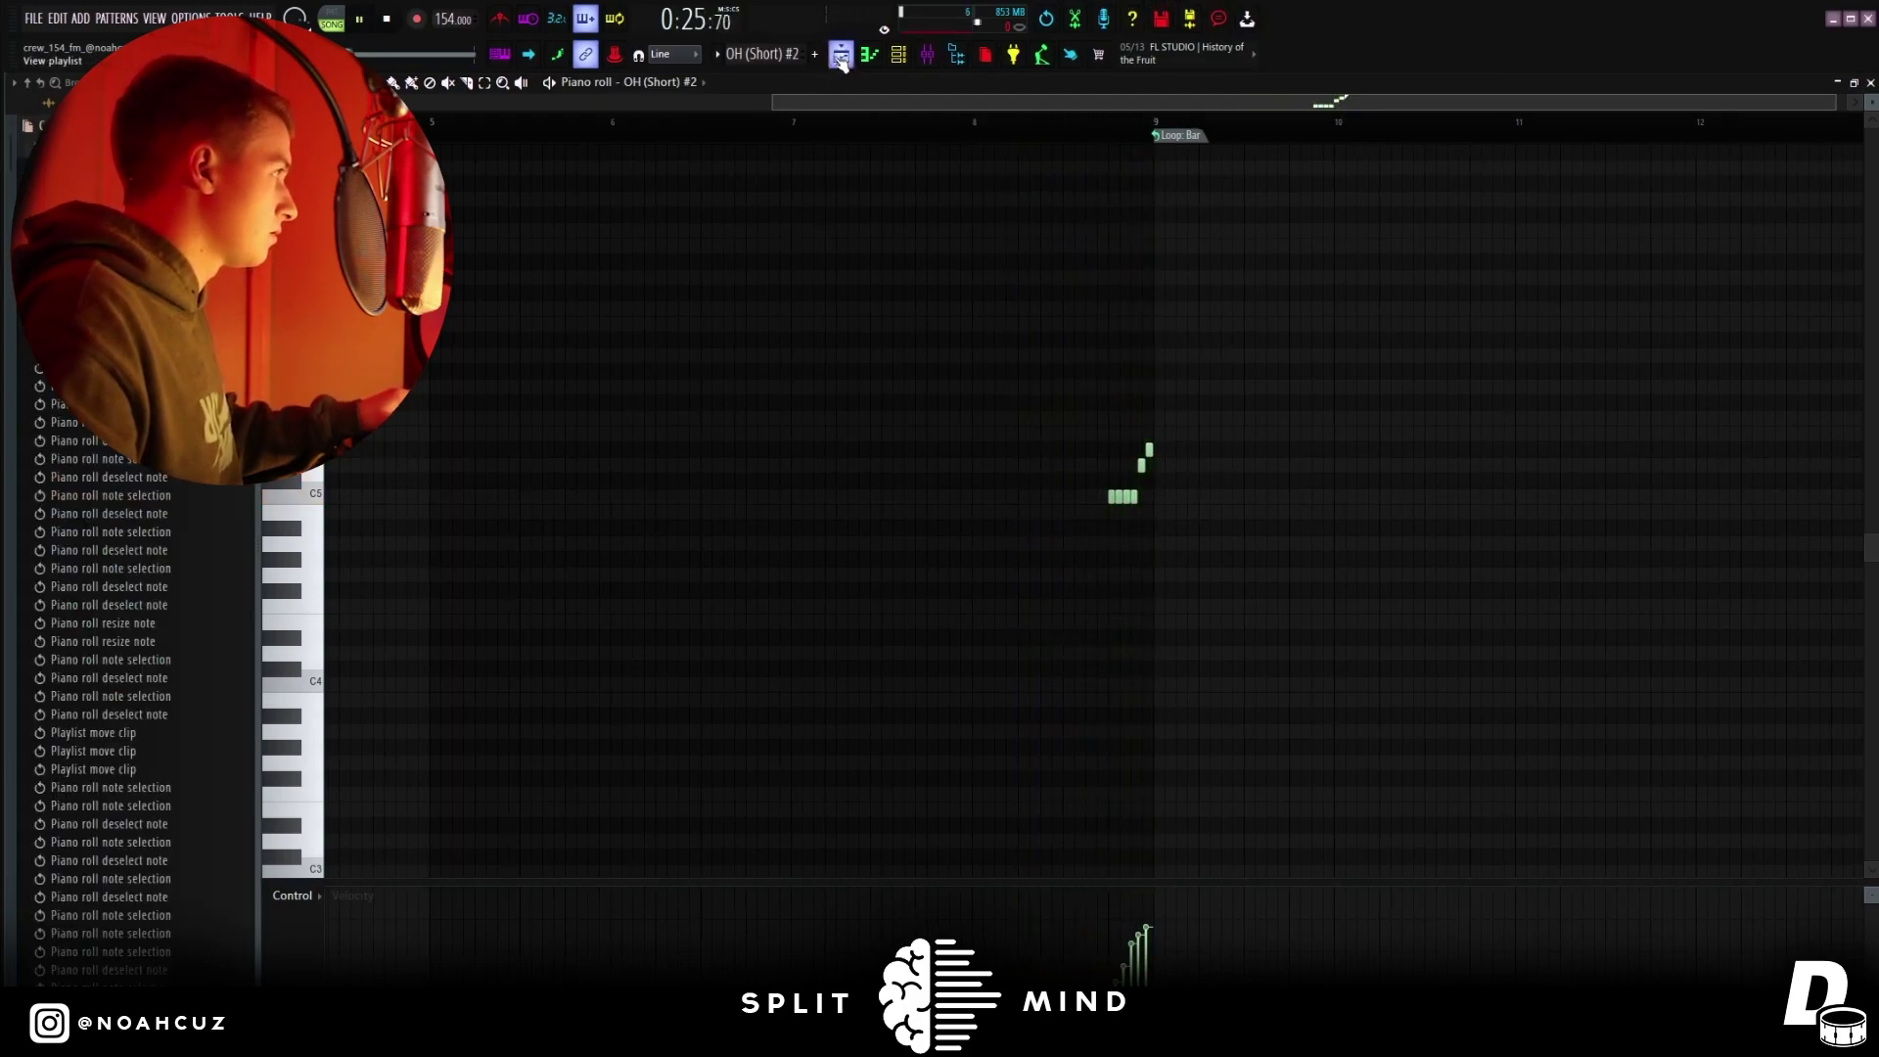
left_click(841, 57)
key("space")
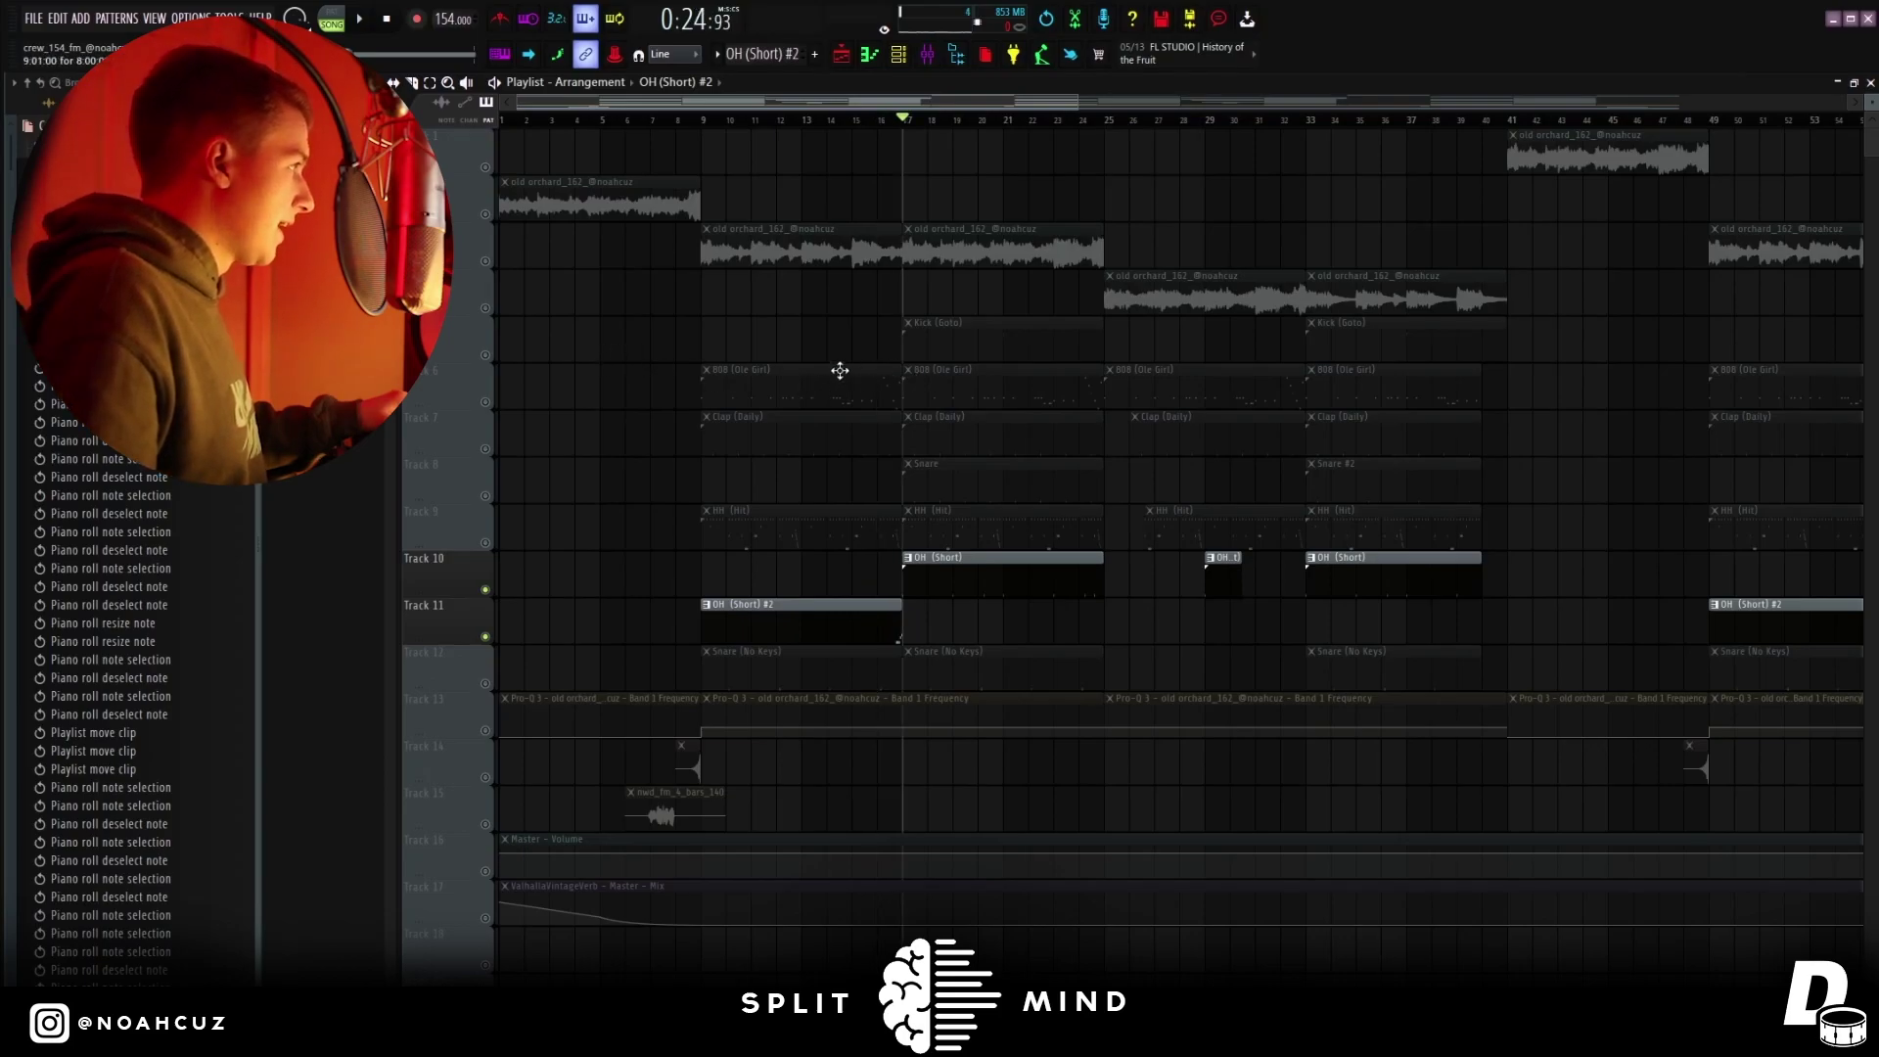
Solo the kick track and open its Kick (Goto) pattern at bar 17
right_click(506, 363)
left_click(549, 360)
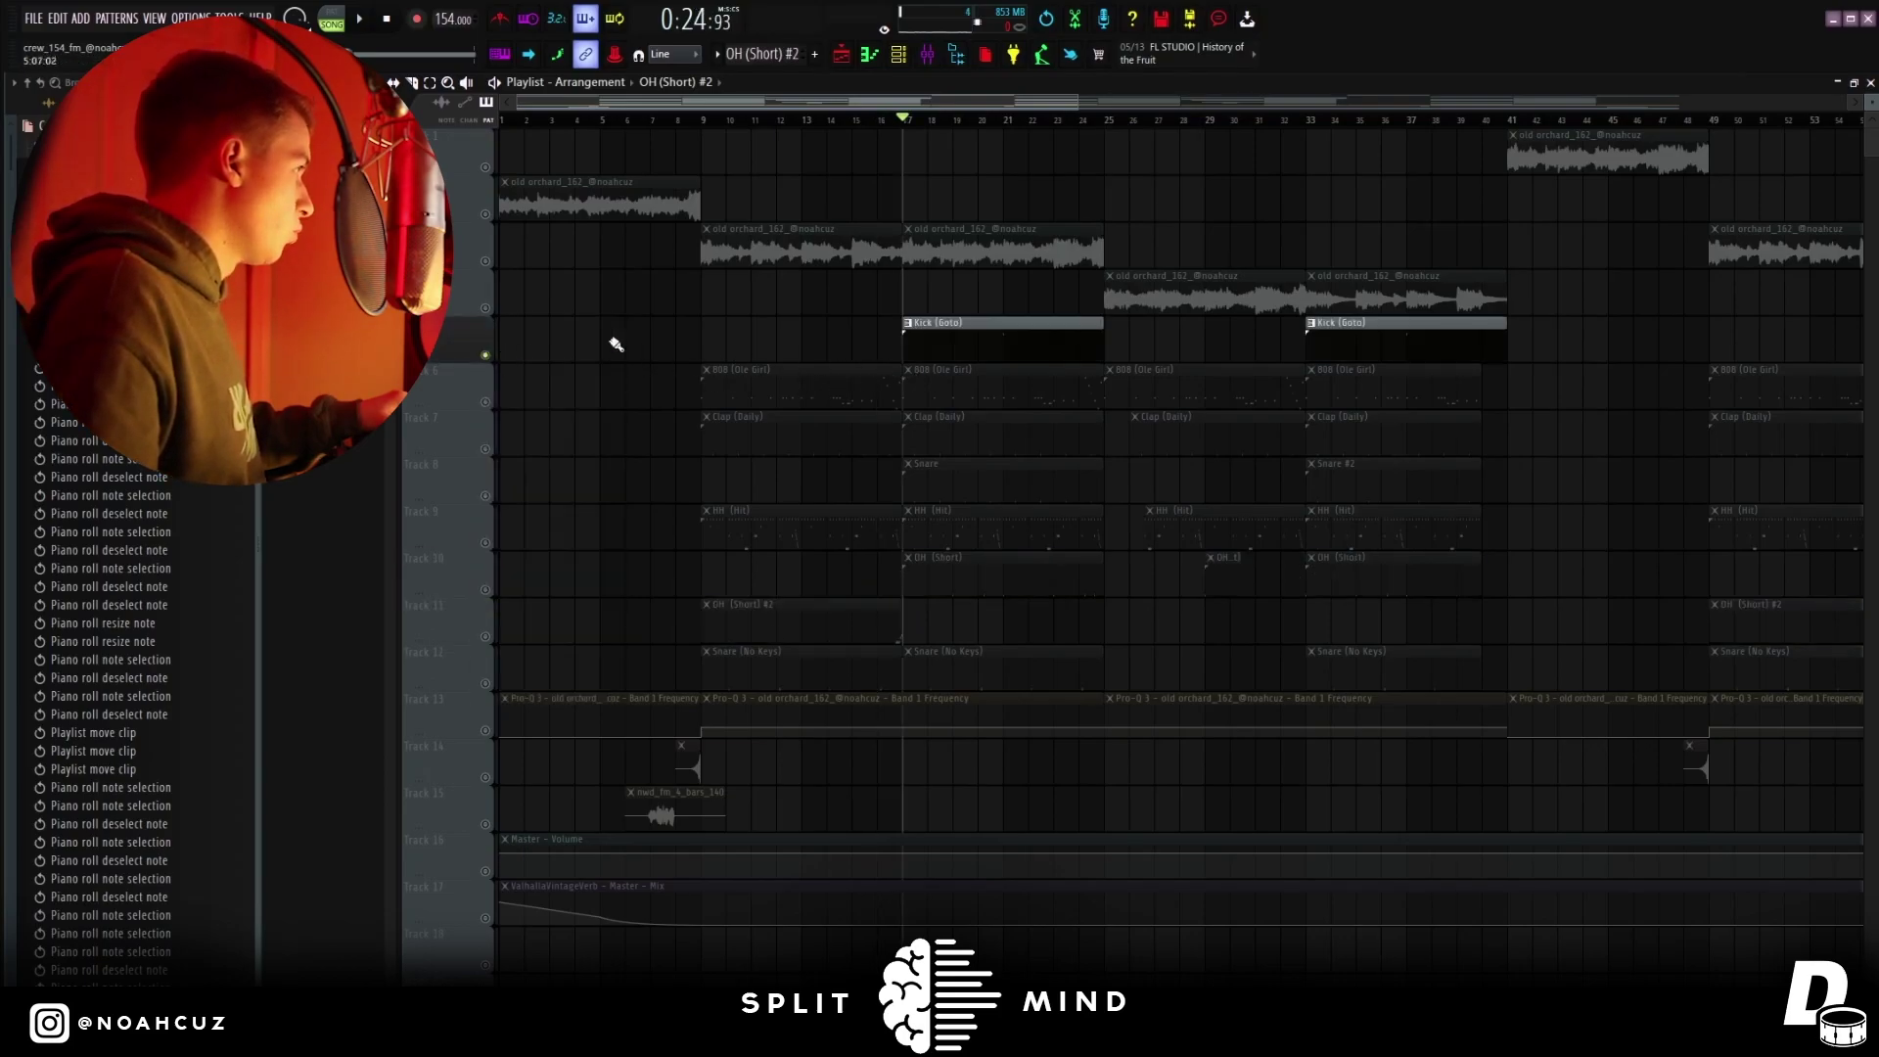
double_click(954, 331)
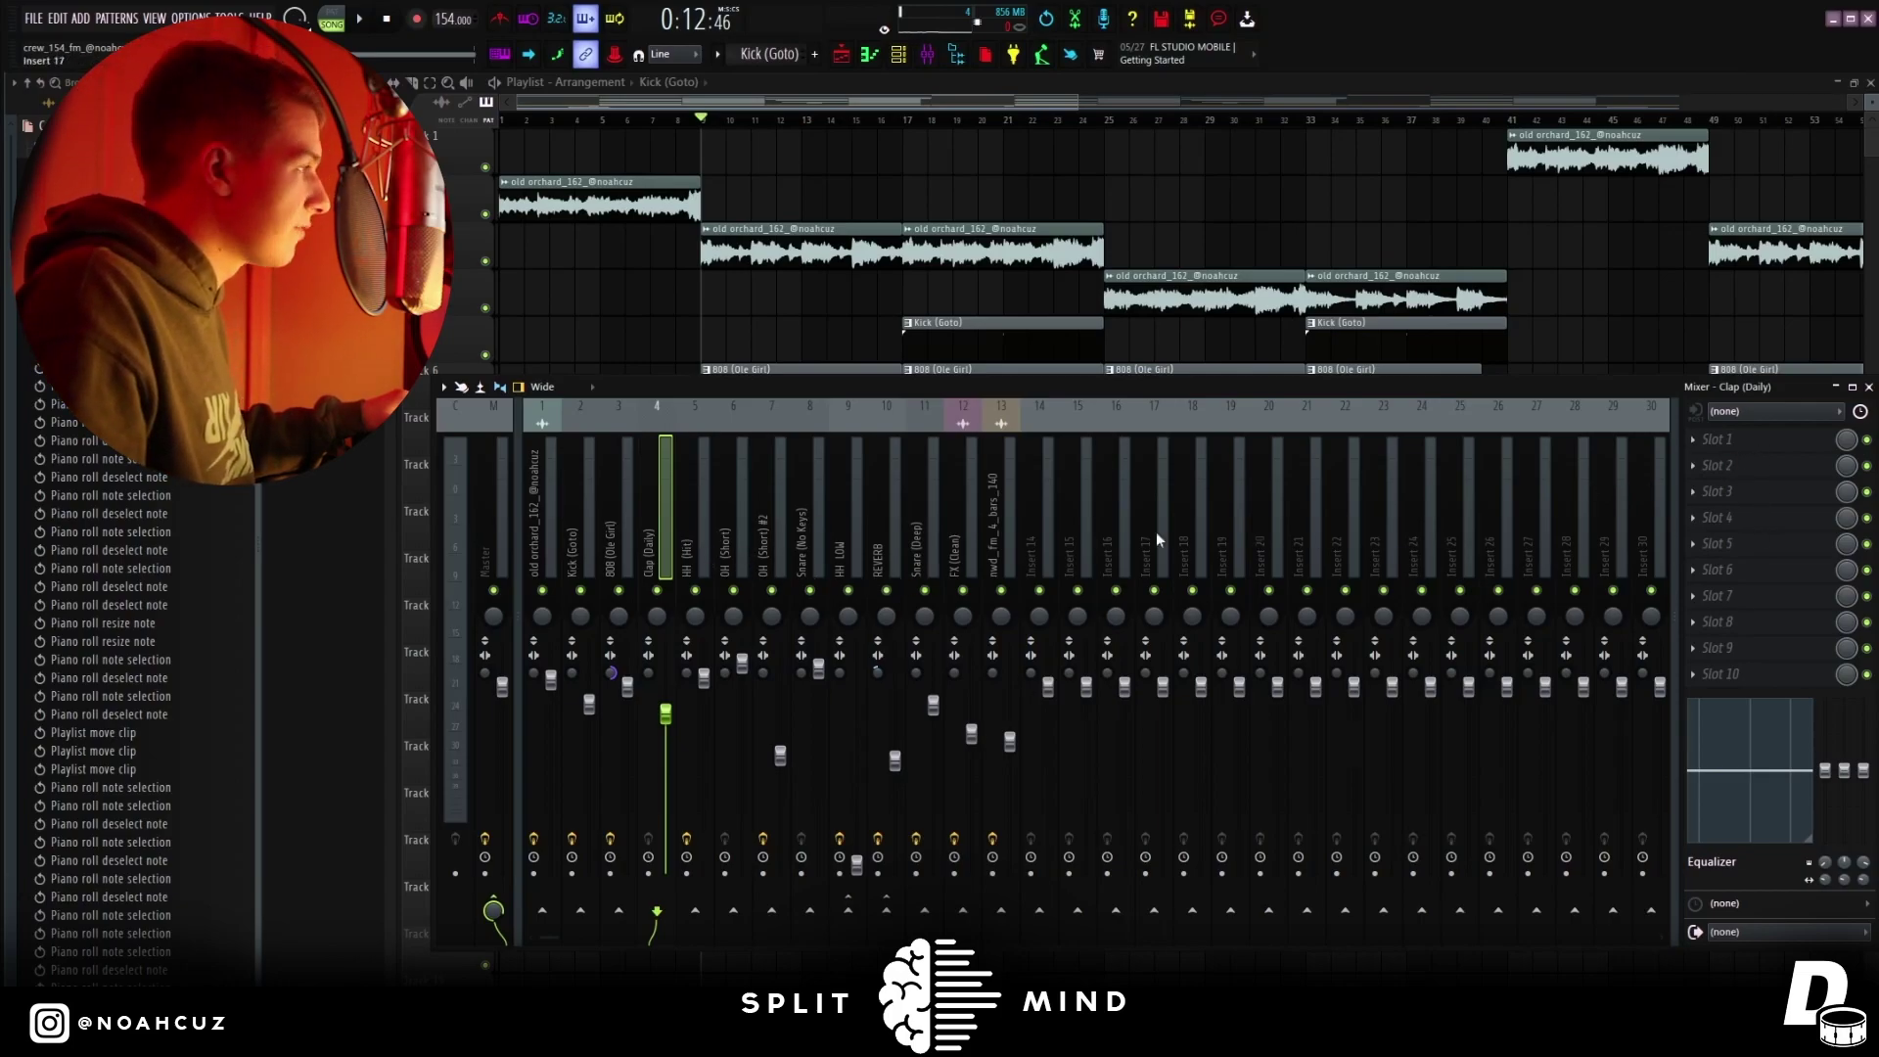
Inspect the ShaperBox2 and Looperator effects on the HH (Hit) mixer insert
left_click(691, 536)
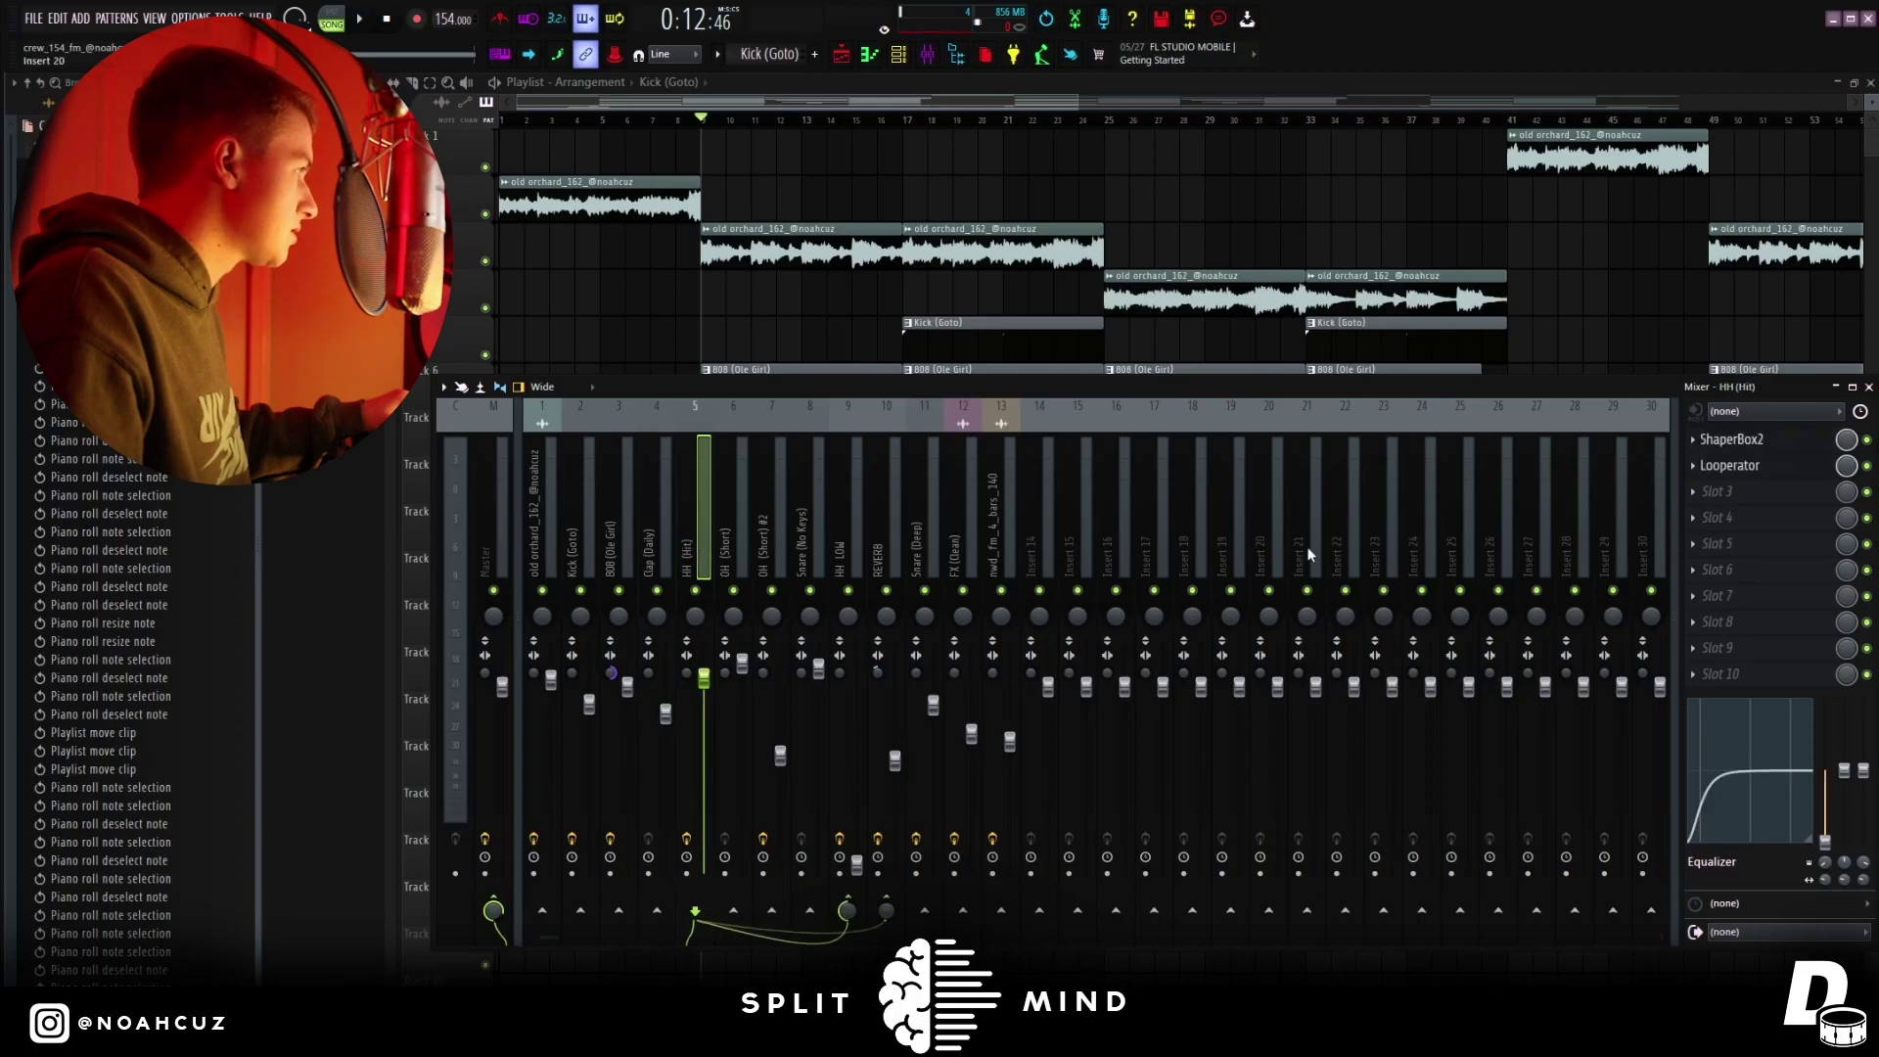
left_click(1762, 443)
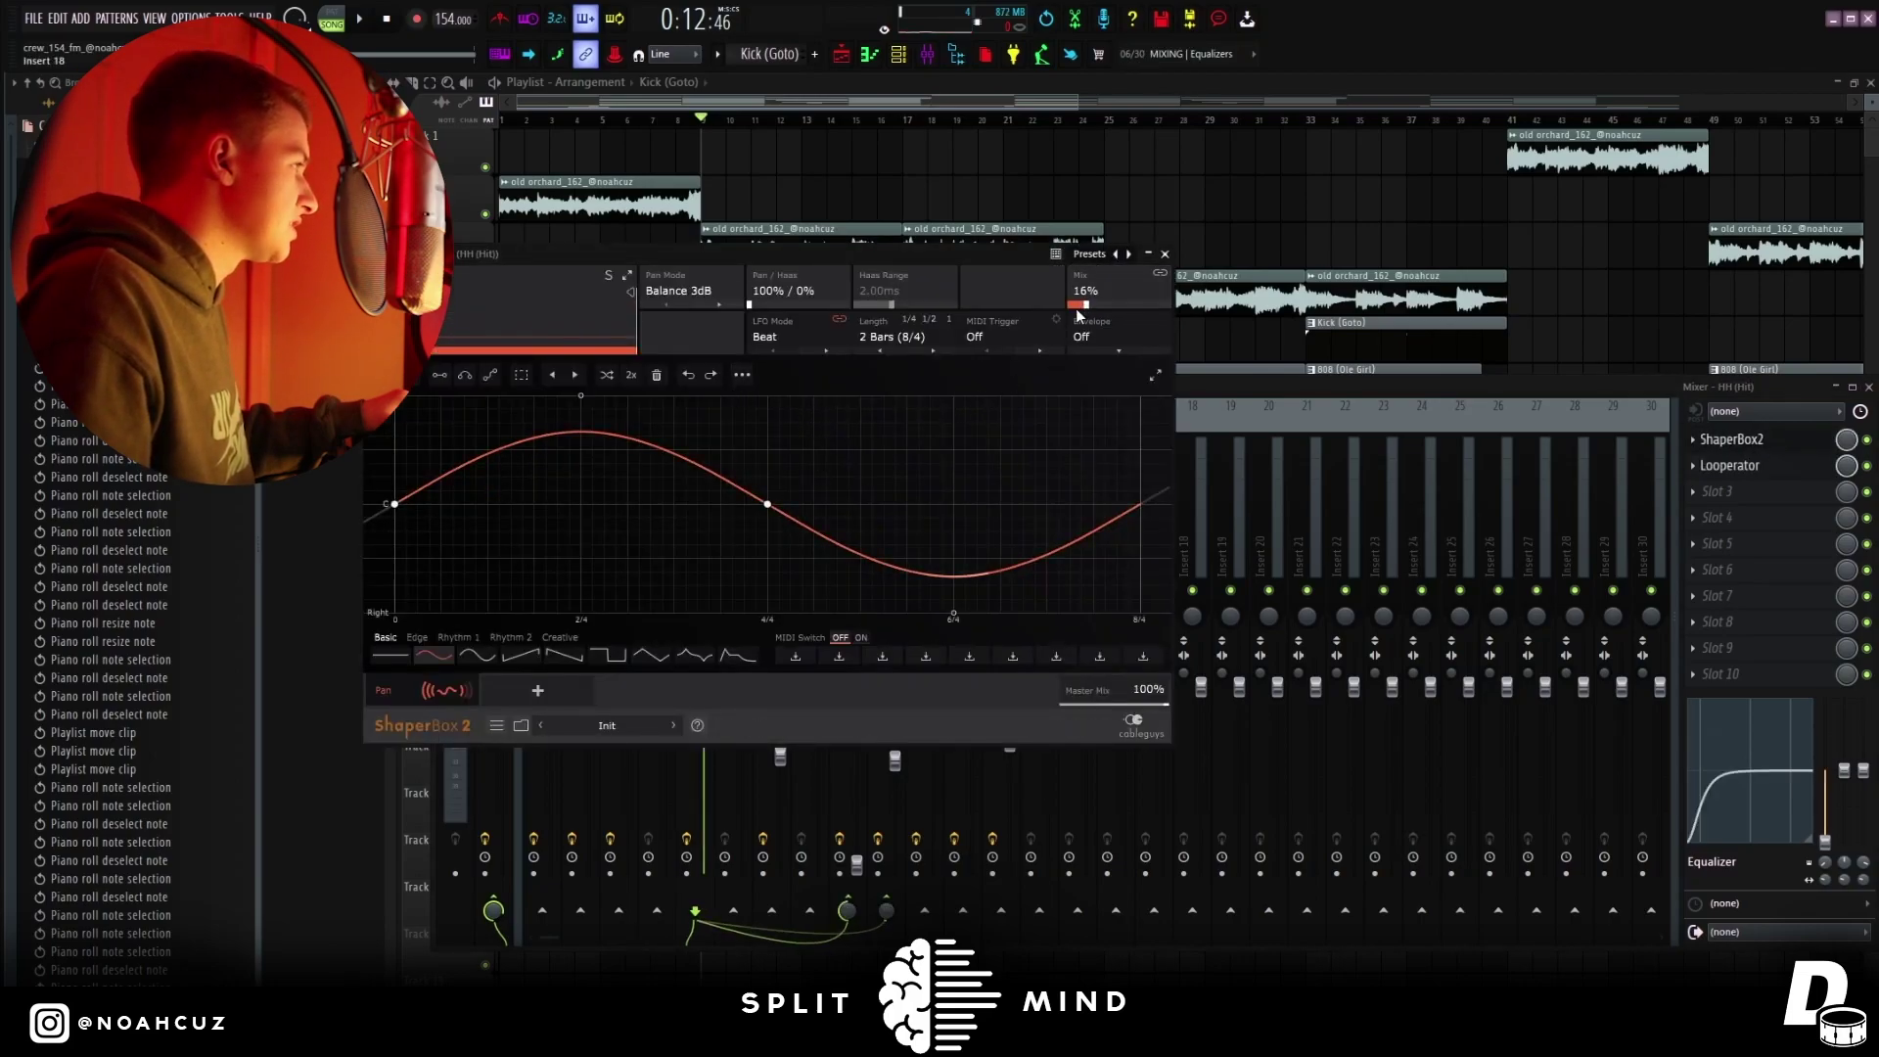
left_click(1730, 465)
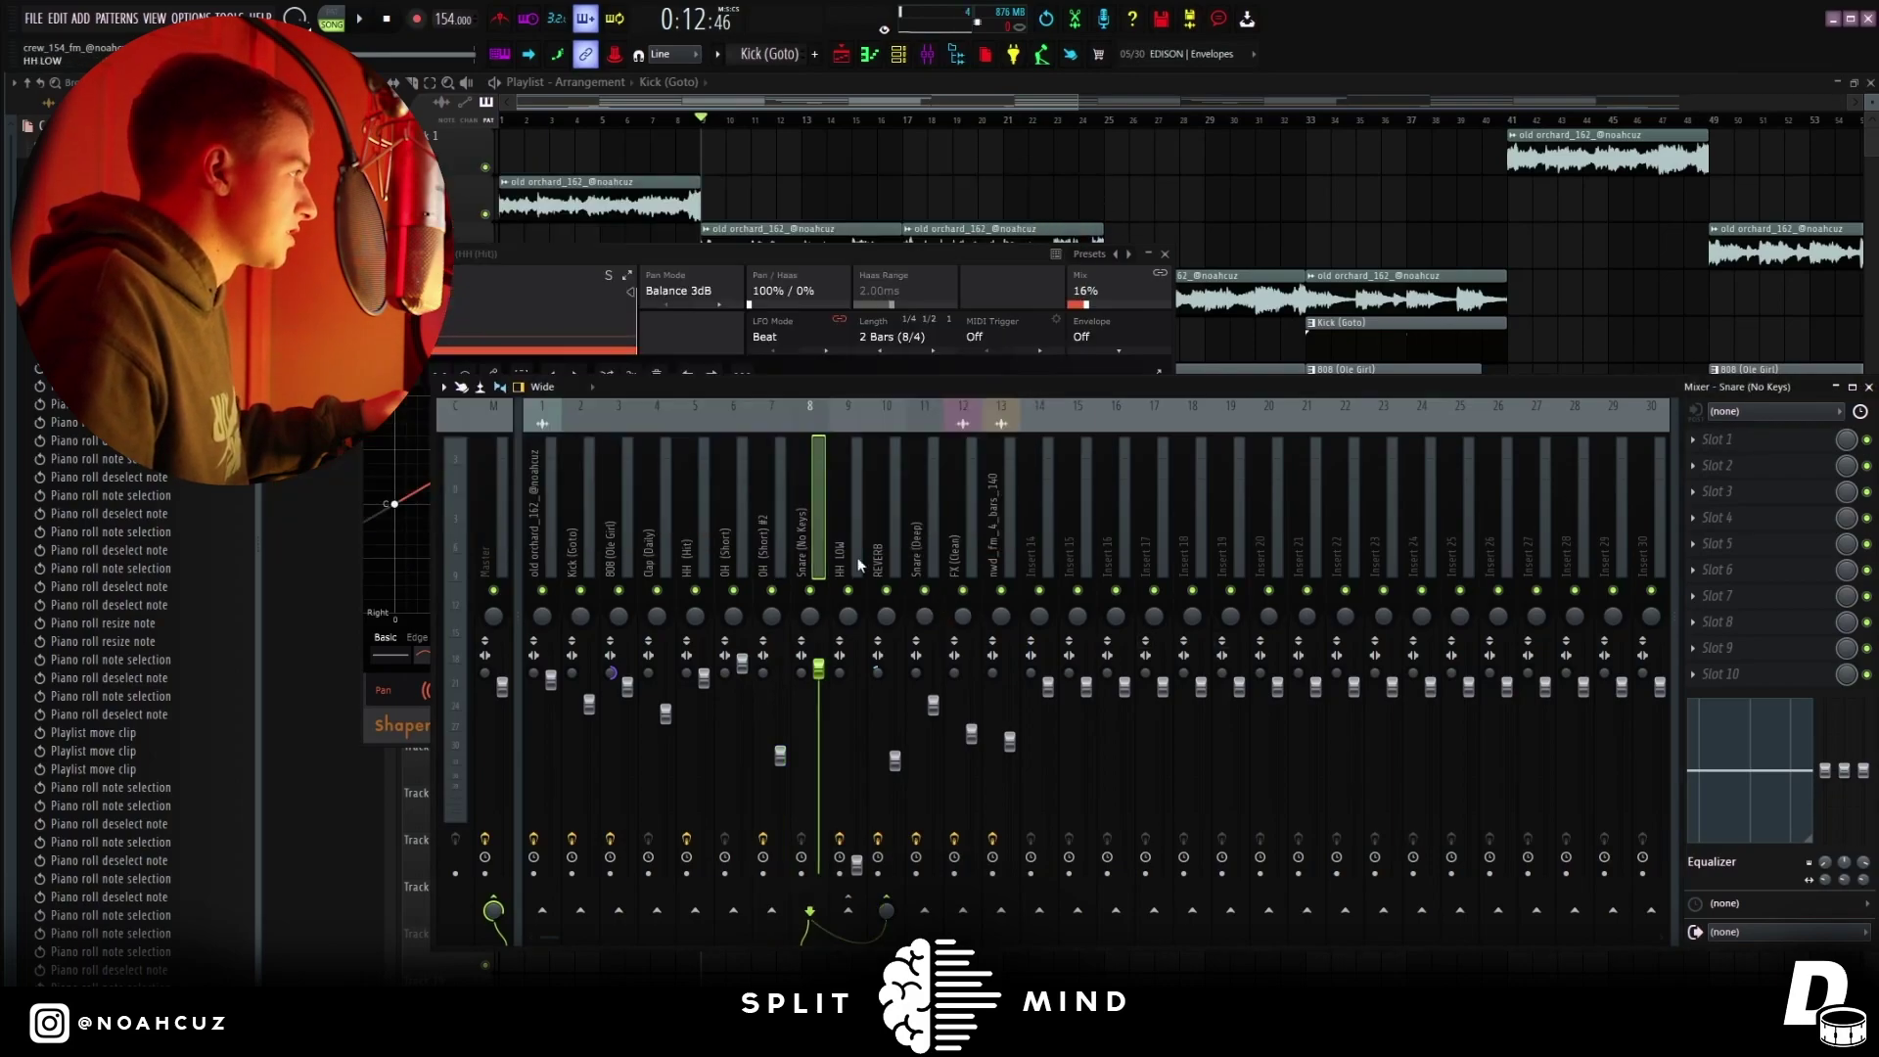
Compare the HH (Hit) and HH LOW mixer inserts, inspect HalfTime on HH LOW, and close its window
left_click(846, 549)
left_click(712, 581)
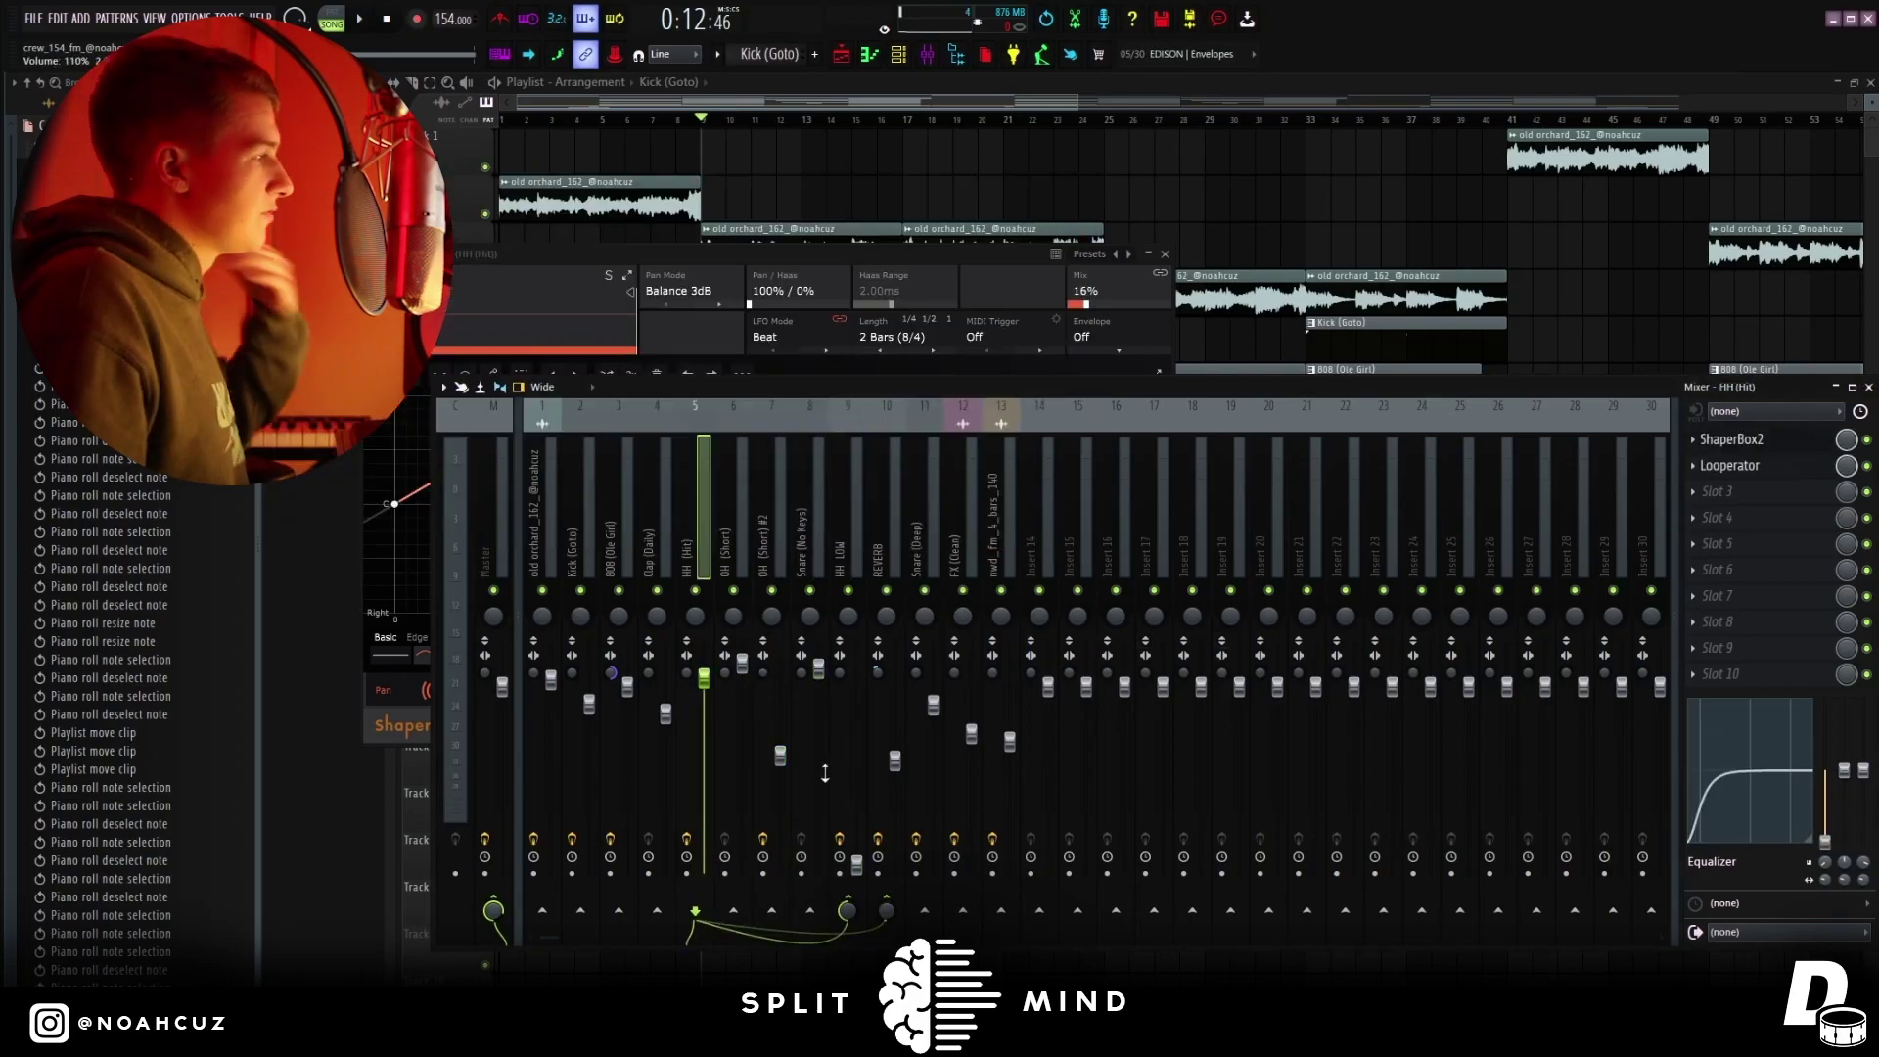
left_click(844, 516)
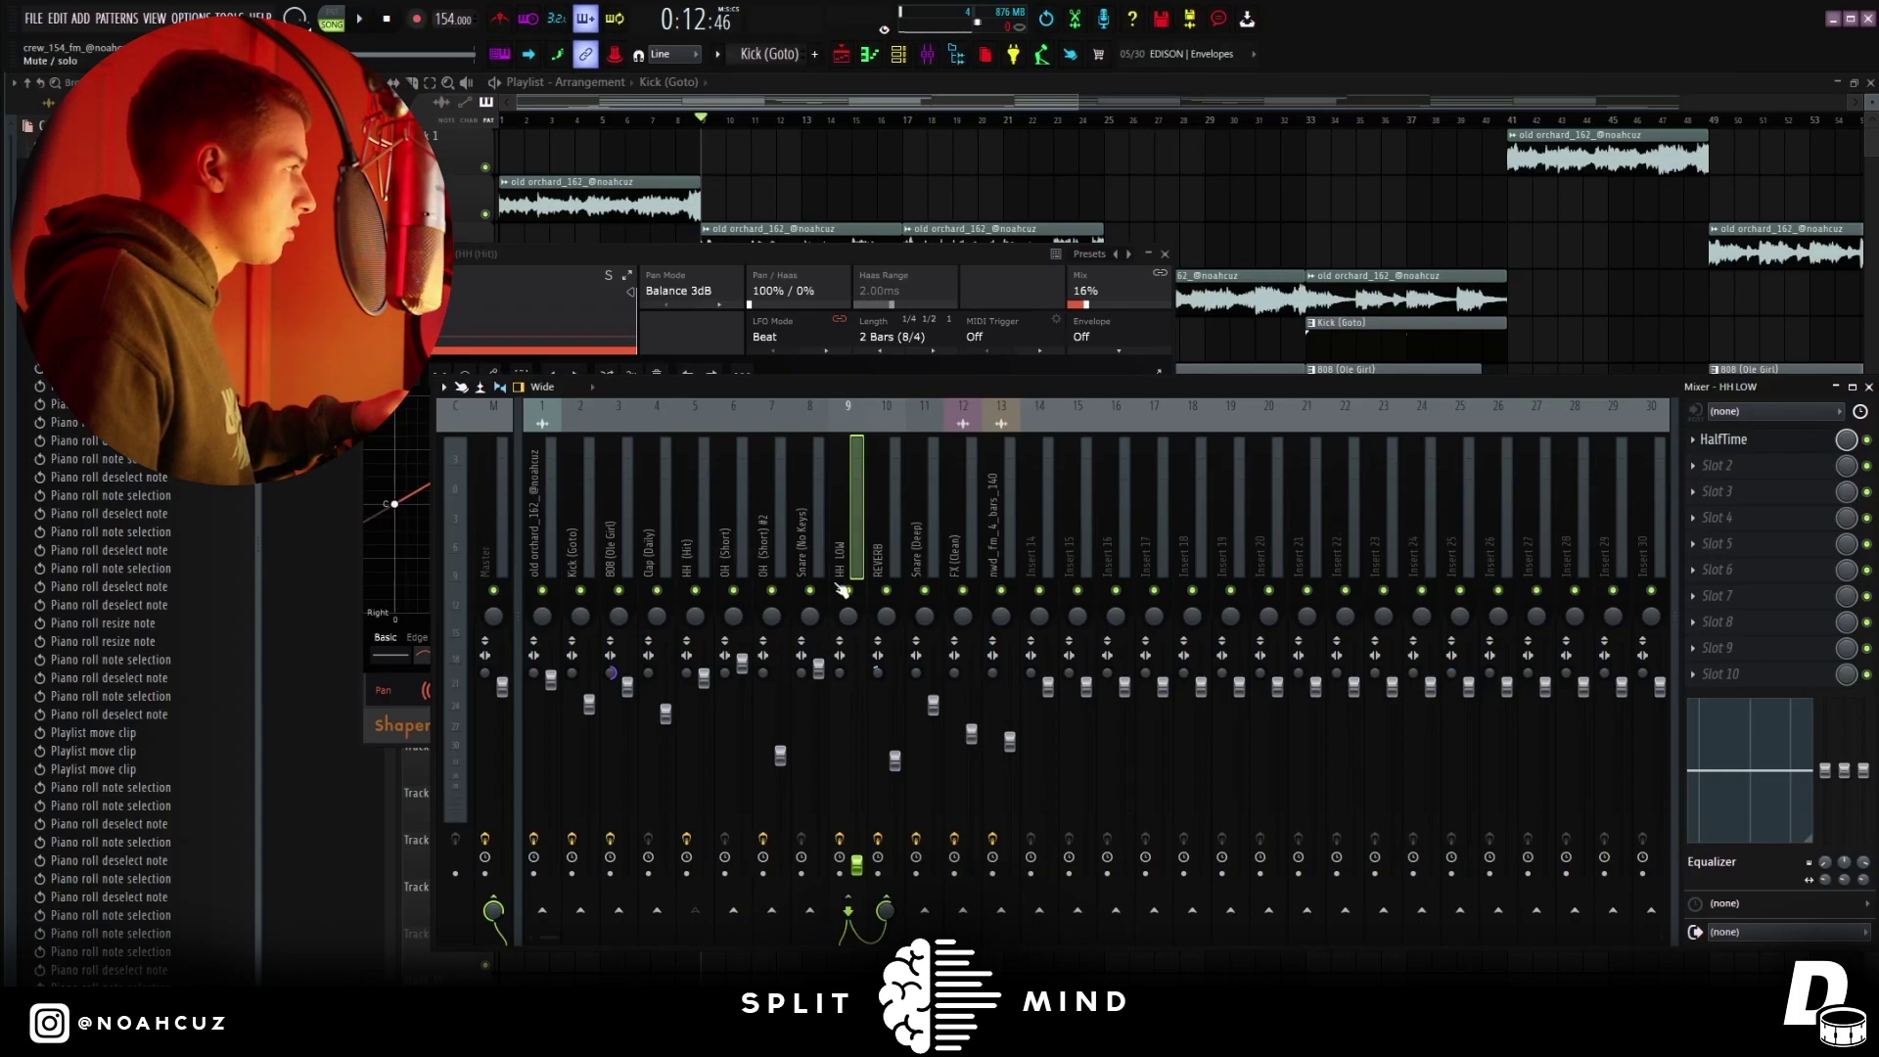
left_click(1724, 440)
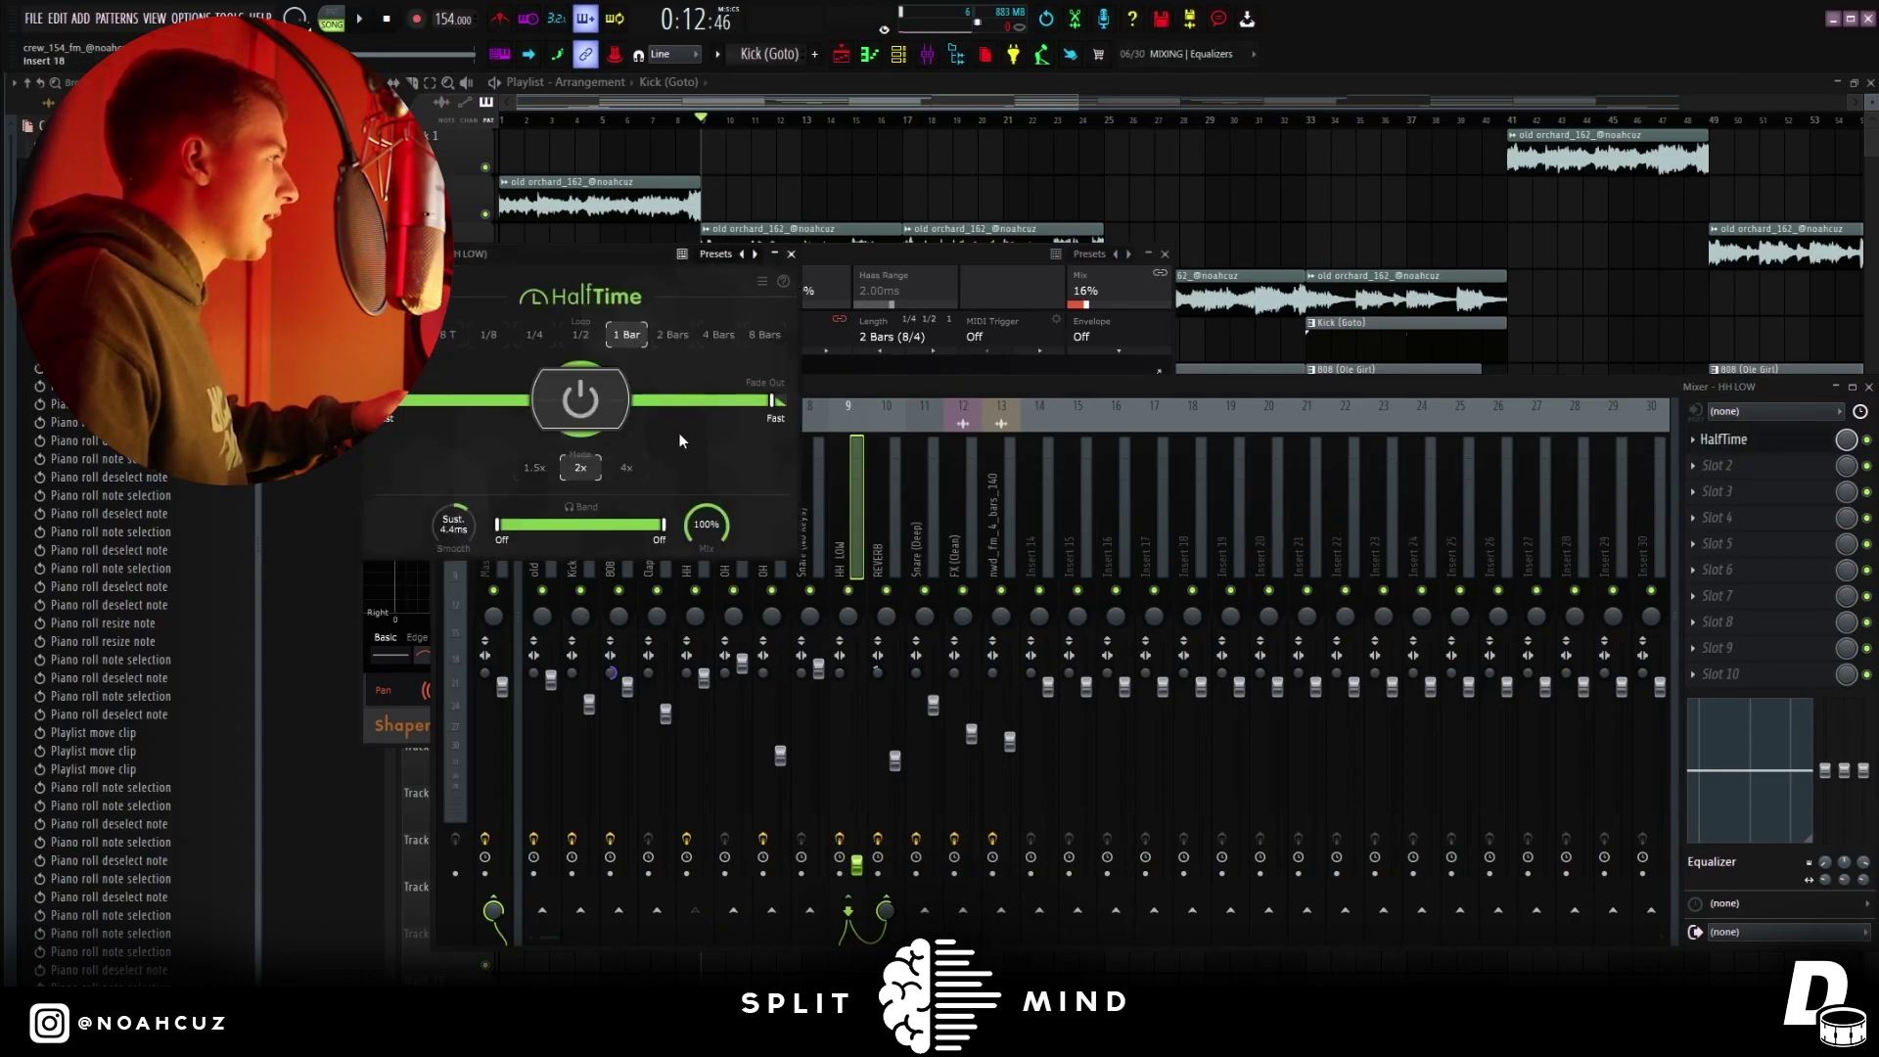
left_click(792, 255)
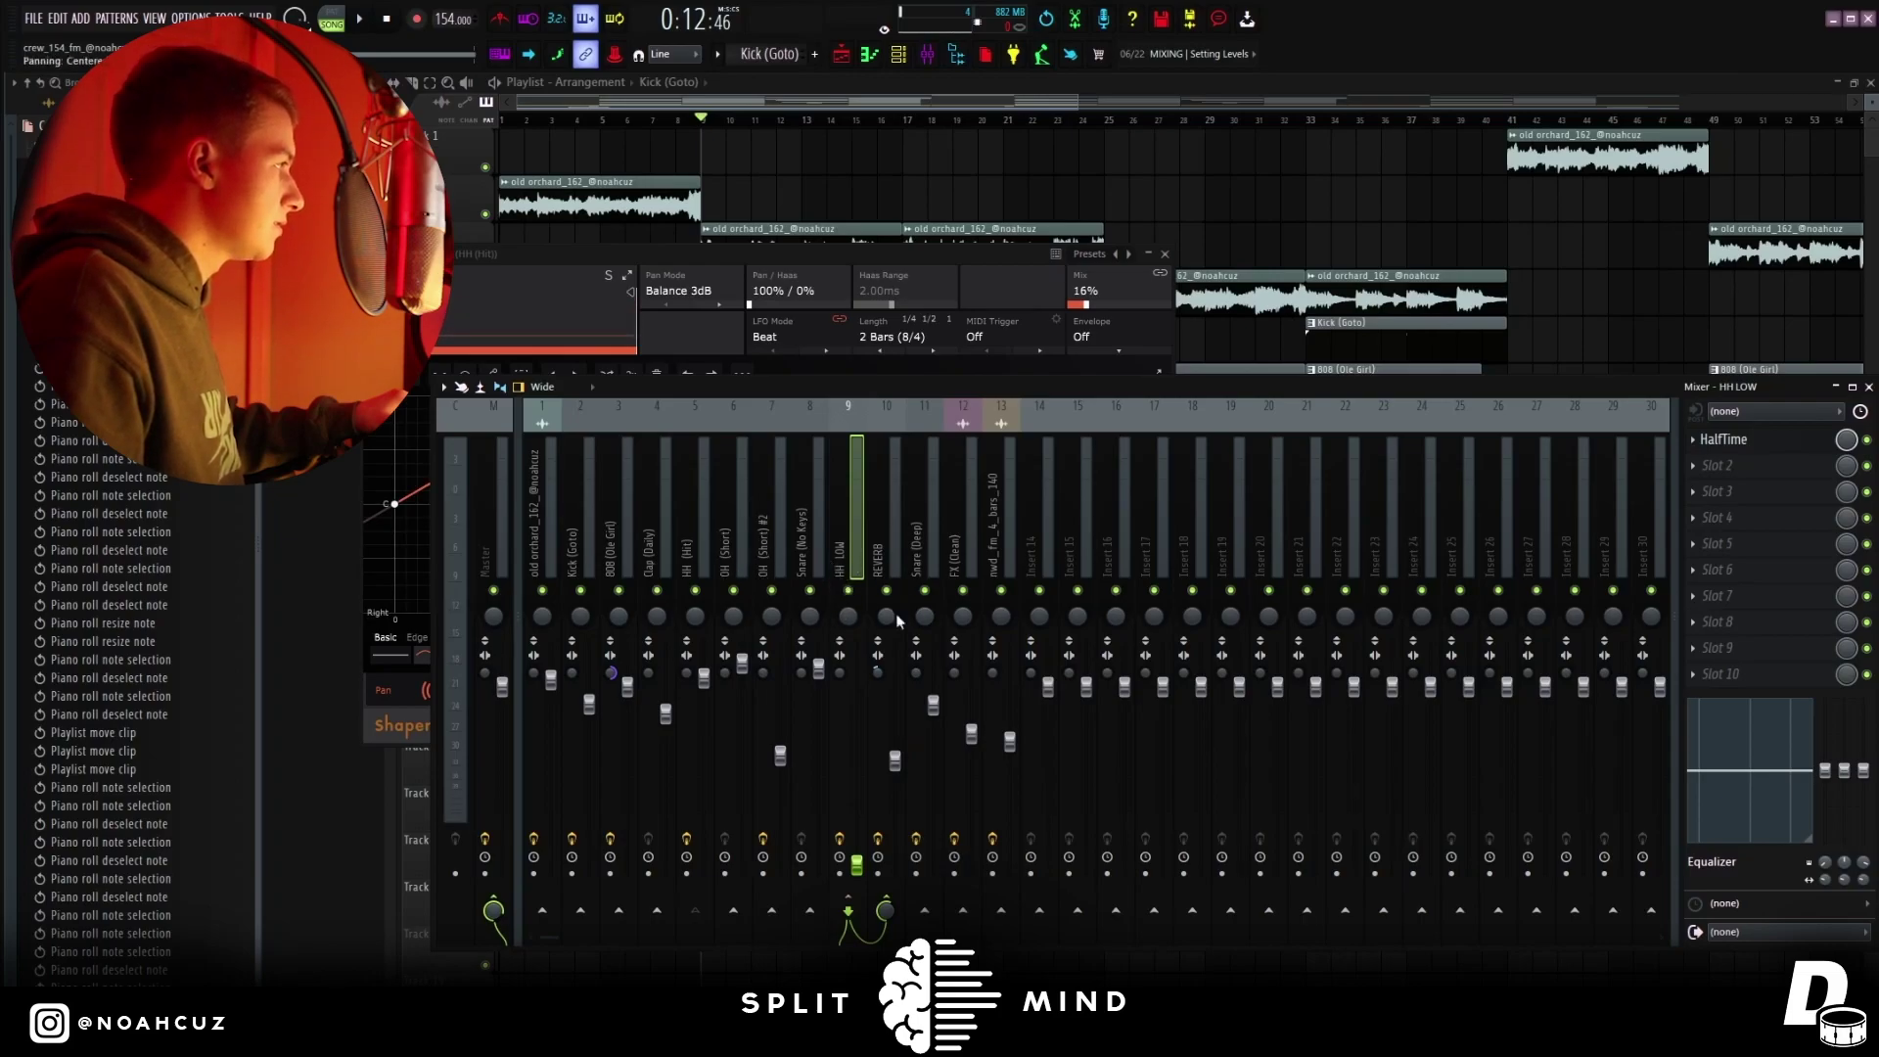
Inspect the OH (Short) #2 and REVERB mixer inserts and check the ValhallaVintageVerb on REVERB
left_click(768, 541)
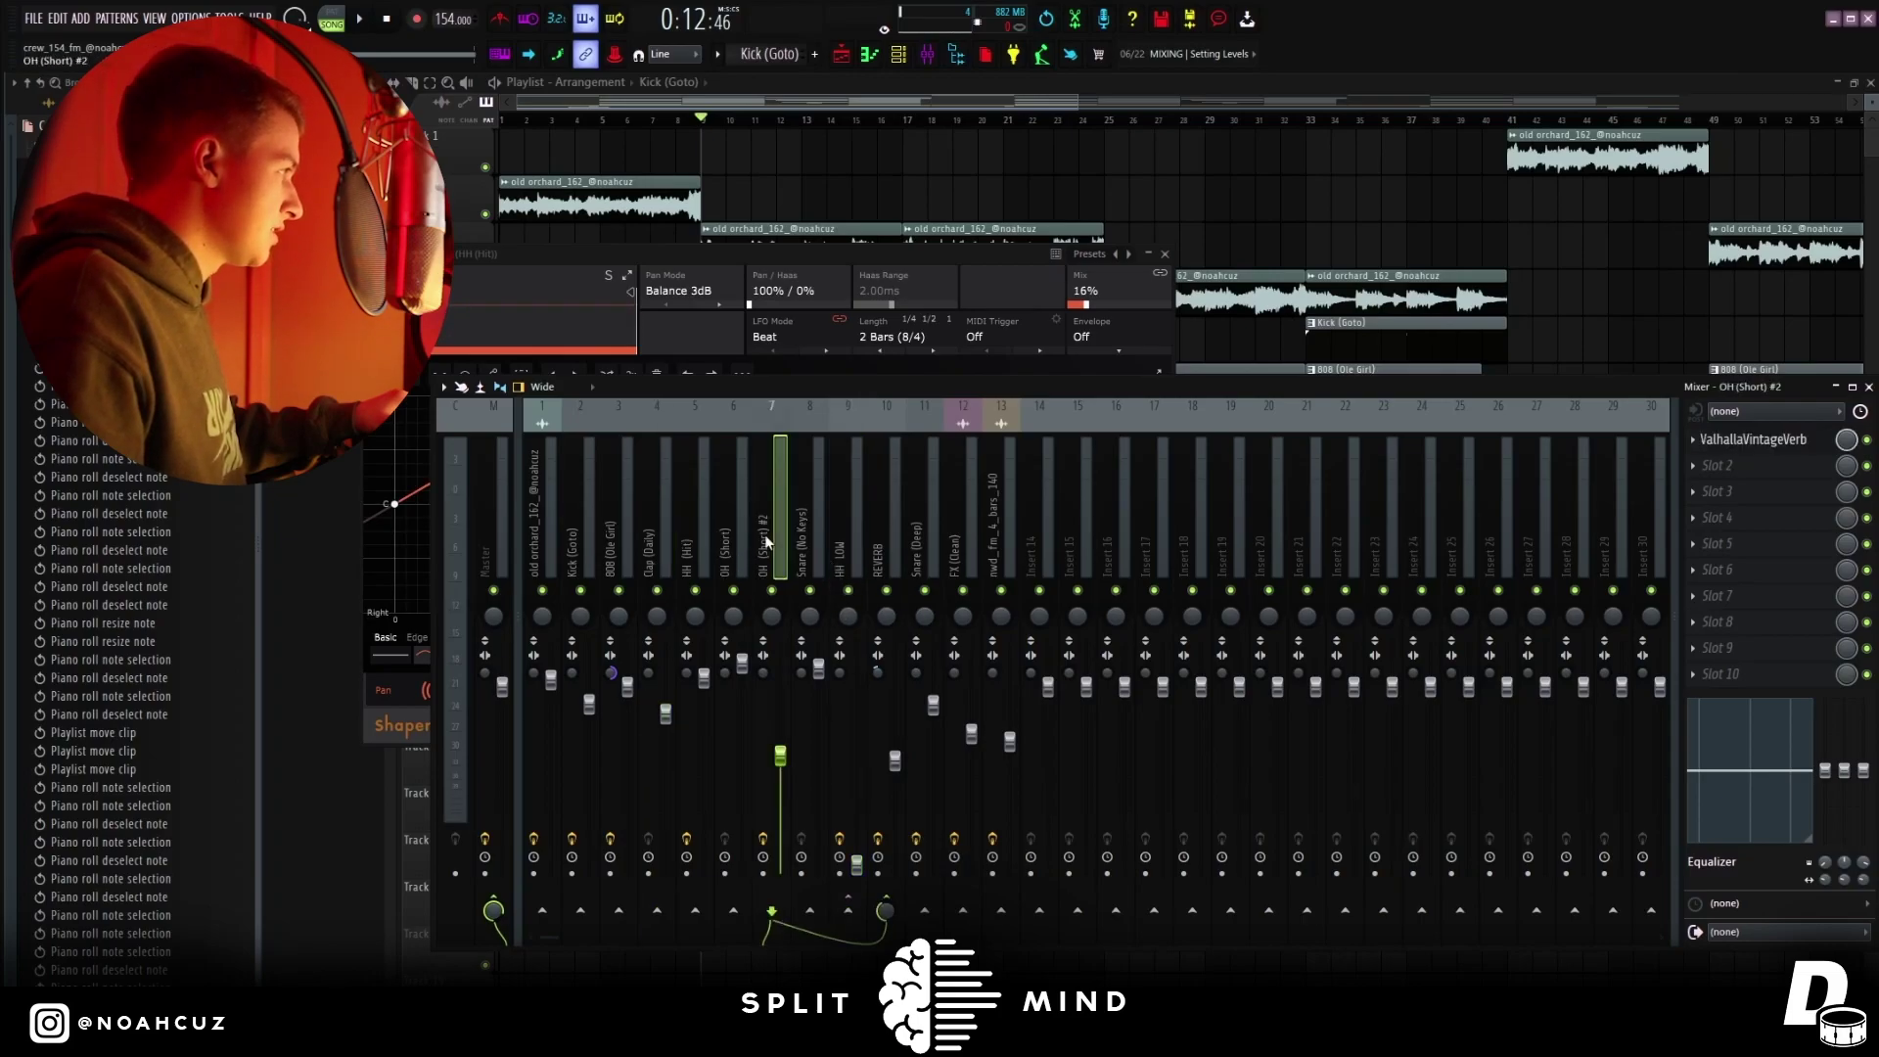
left_click(885, 535)
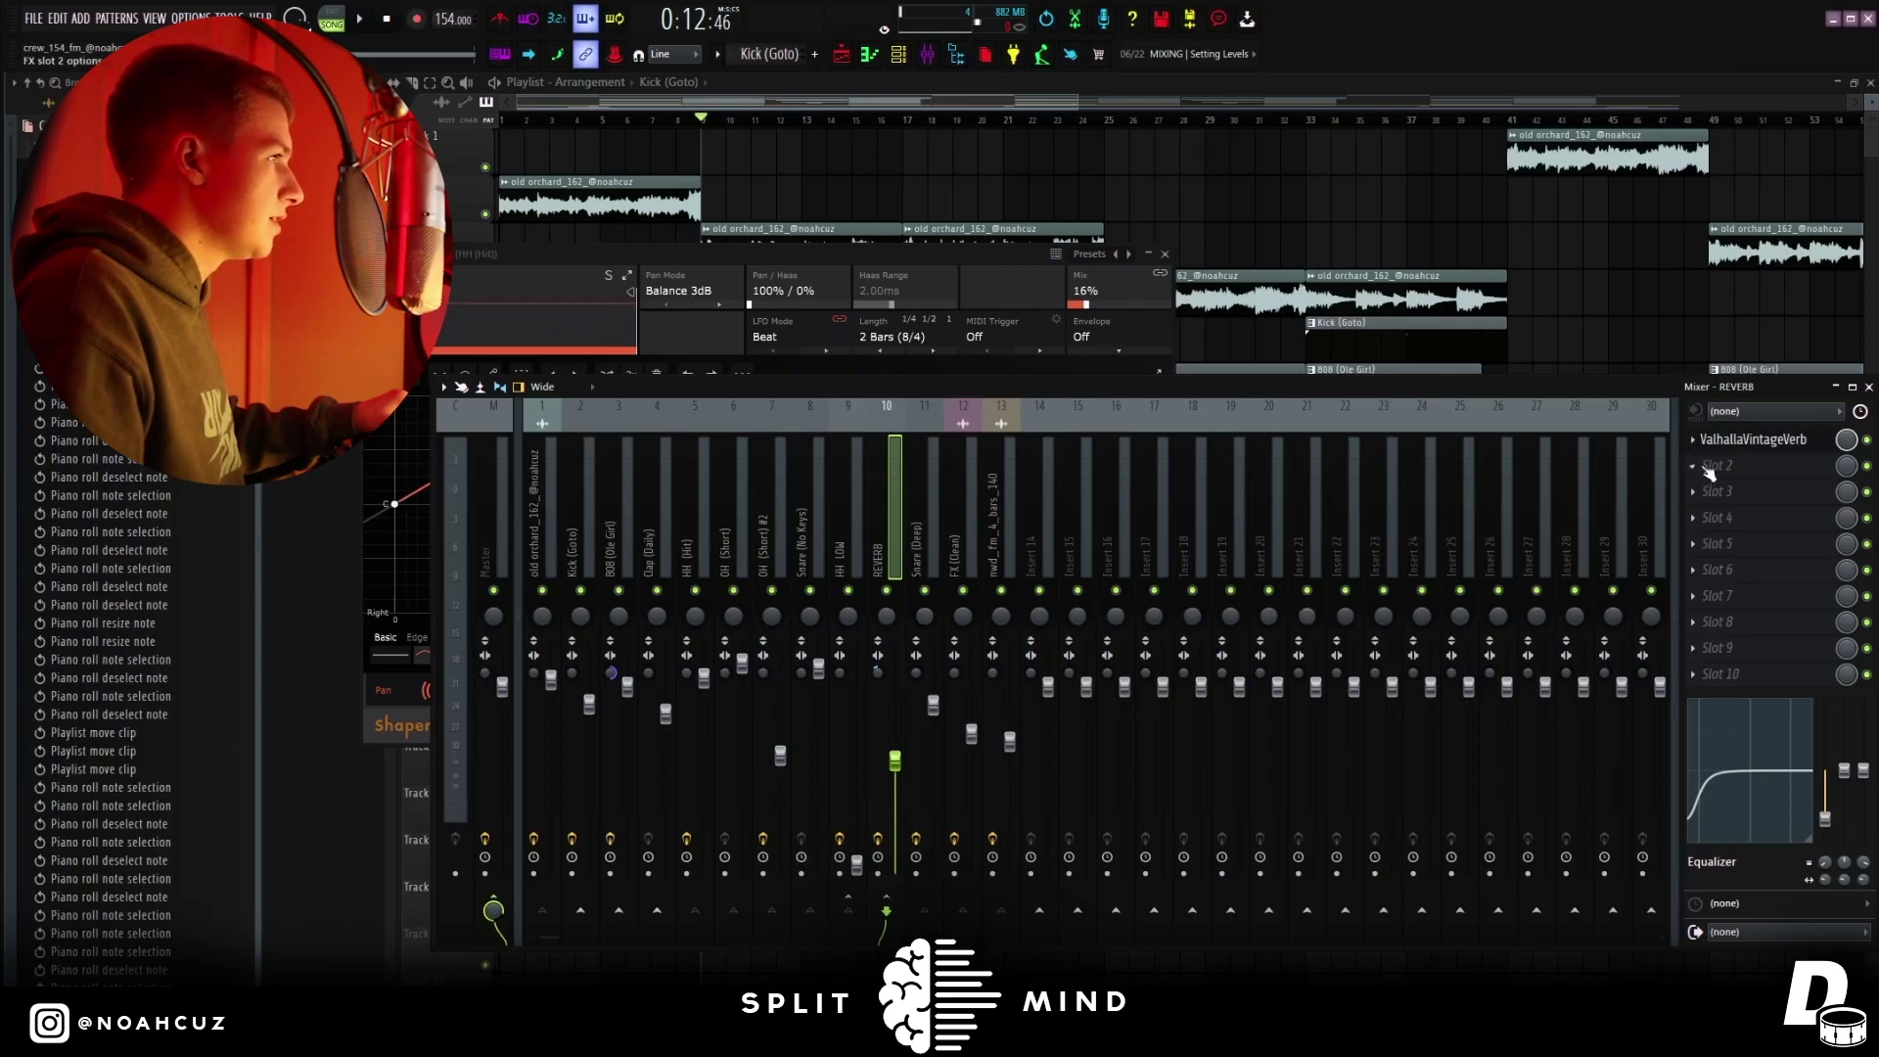
left_click(1753, 439)
left_click(900, 521)
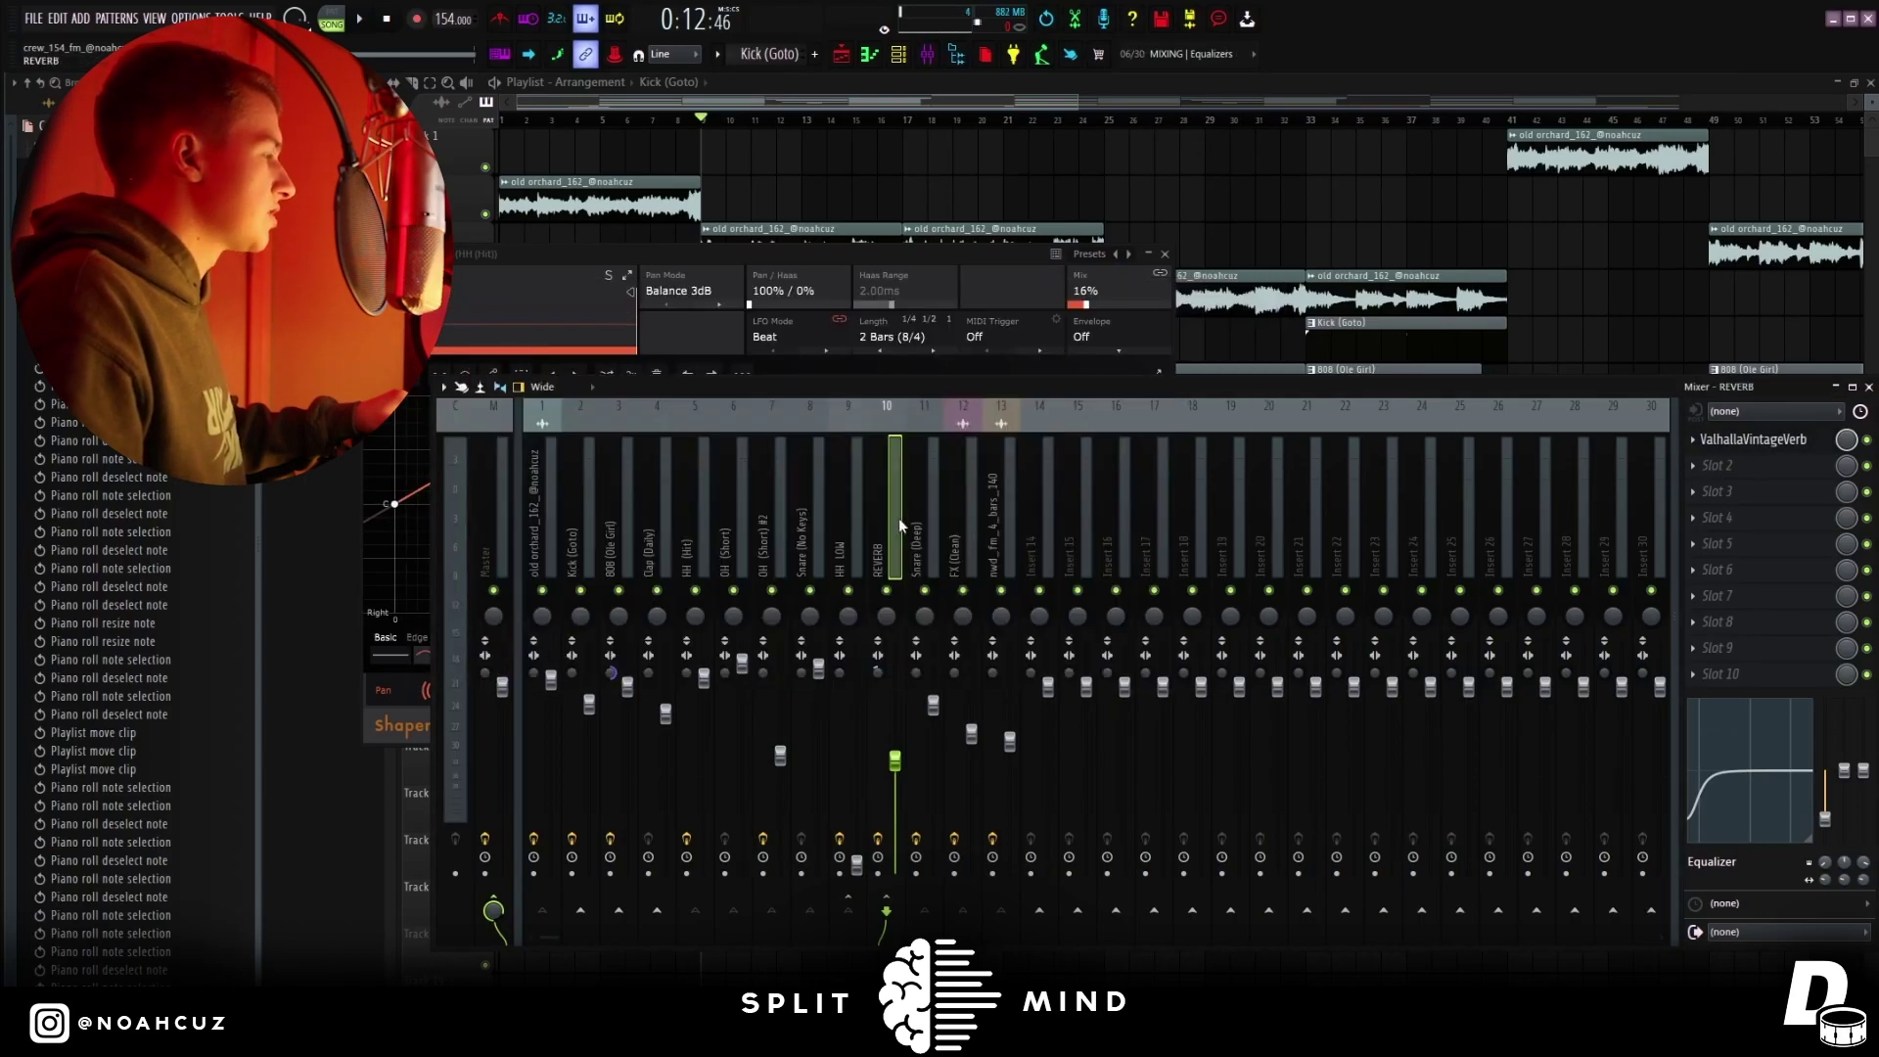
Inspect the two Pro-Q 3 bands on the Snare (Deep) mixer insert and close the equalizer
left_click(930, 529)
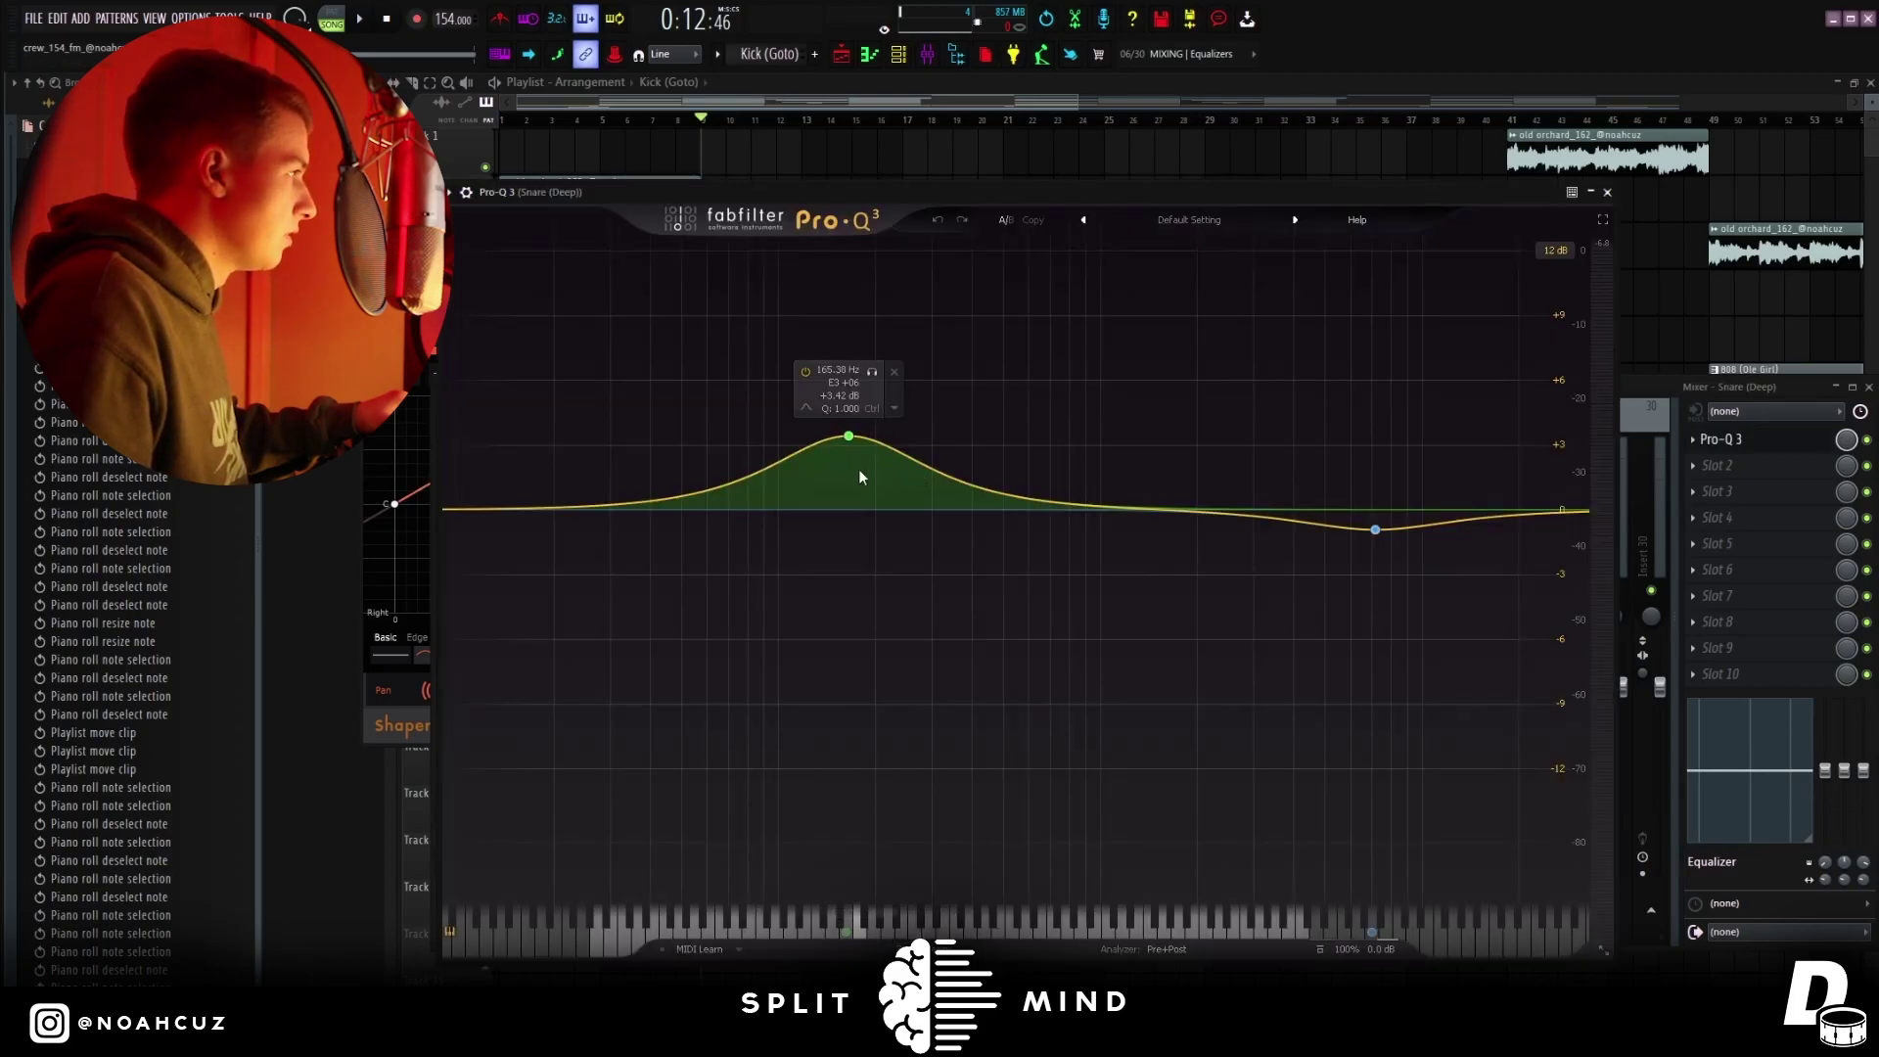
left_click(1375, 530)
left_click(1609, 193)
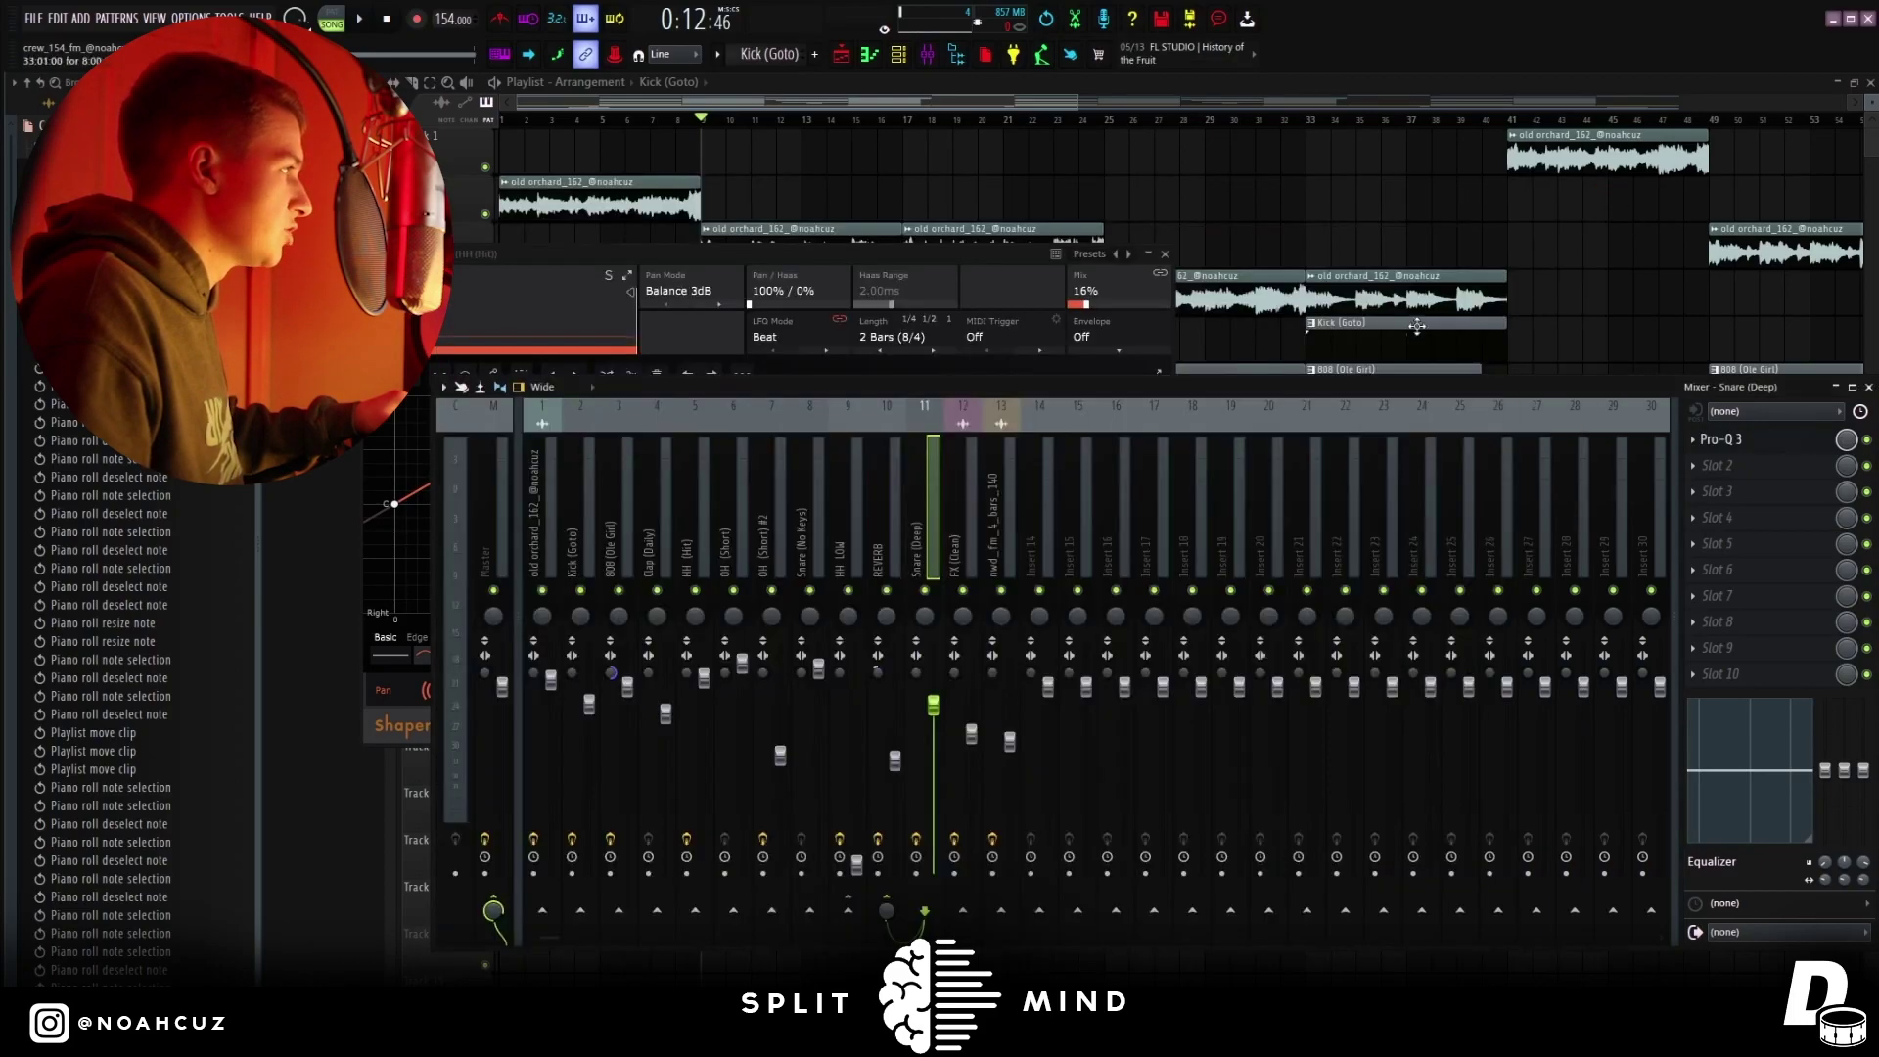
Check the effect clip before bar 9 on Track 14 and inspect Pro-Q 3 on its FX (Clean) mixer insert
left_click(959, 546)
left_click(681, 122)
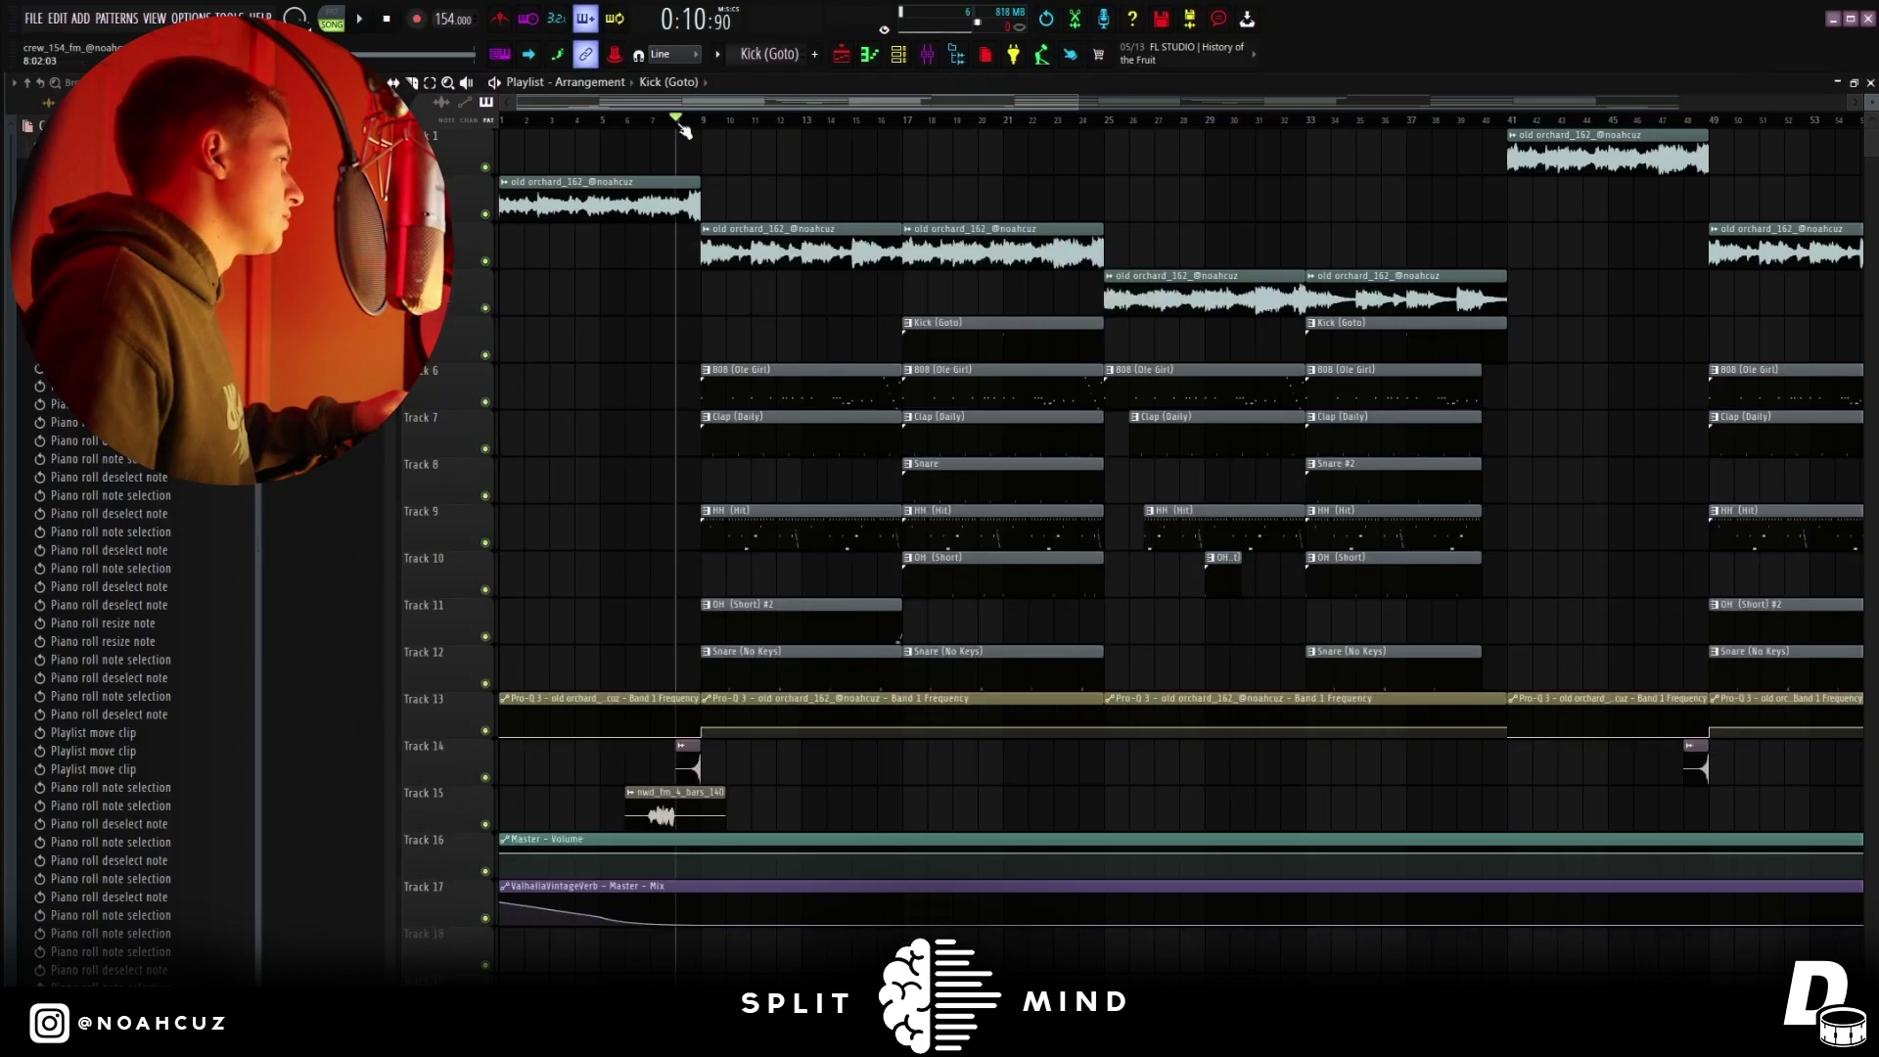
double_click(687, 768)
left_click(751, 164)
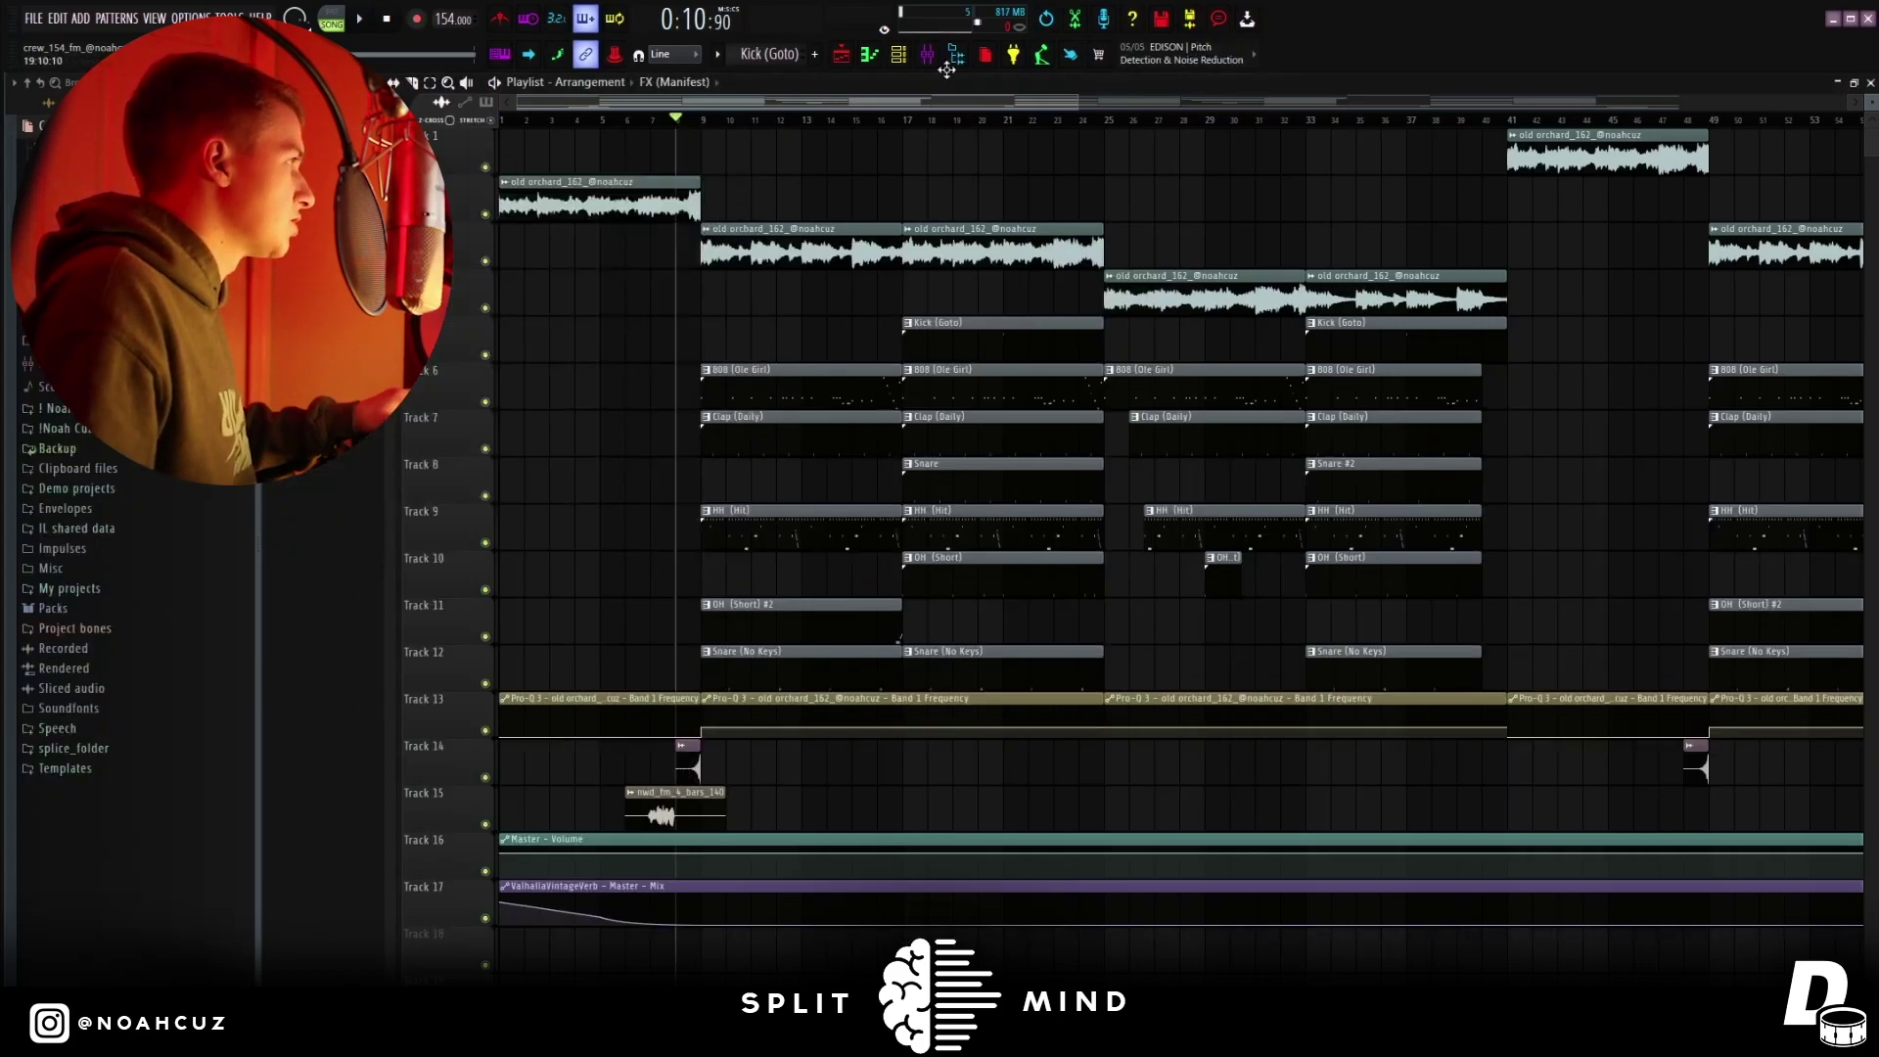
key("F6")
left_click(928, 54)
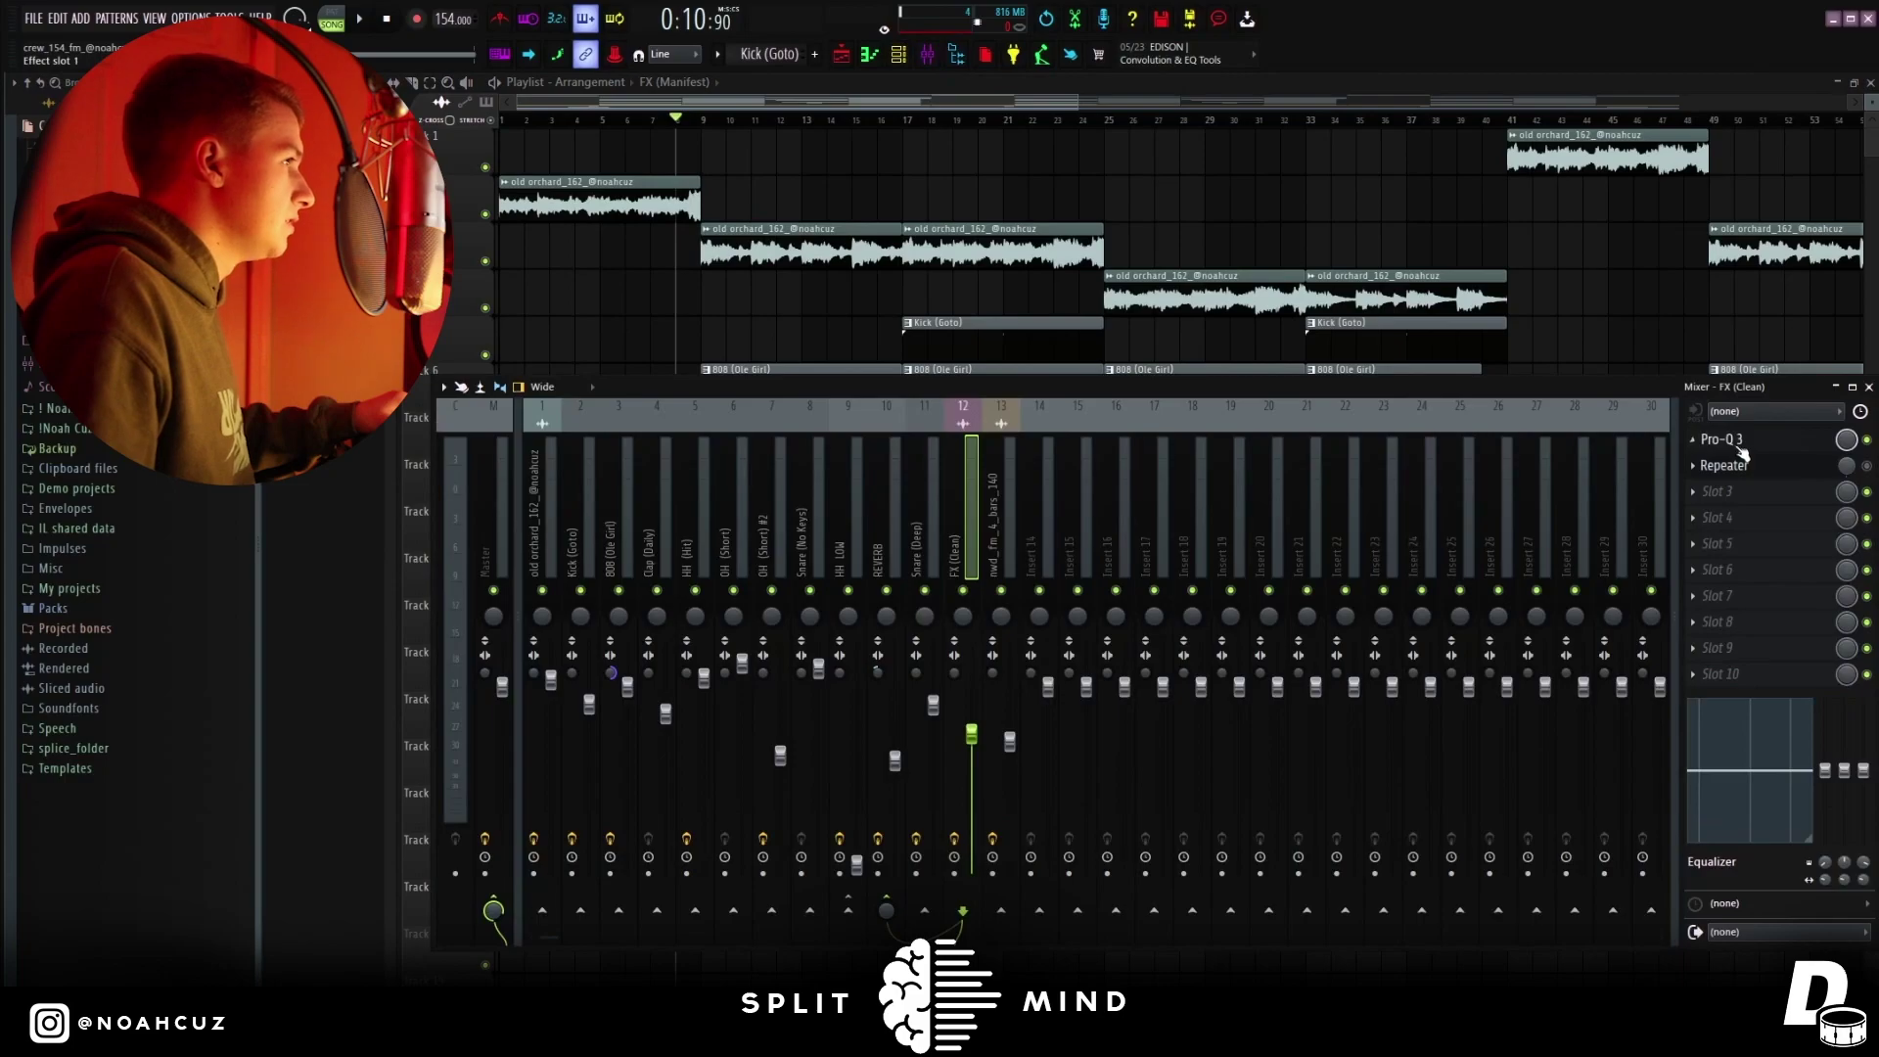
left_click(1721, 440)
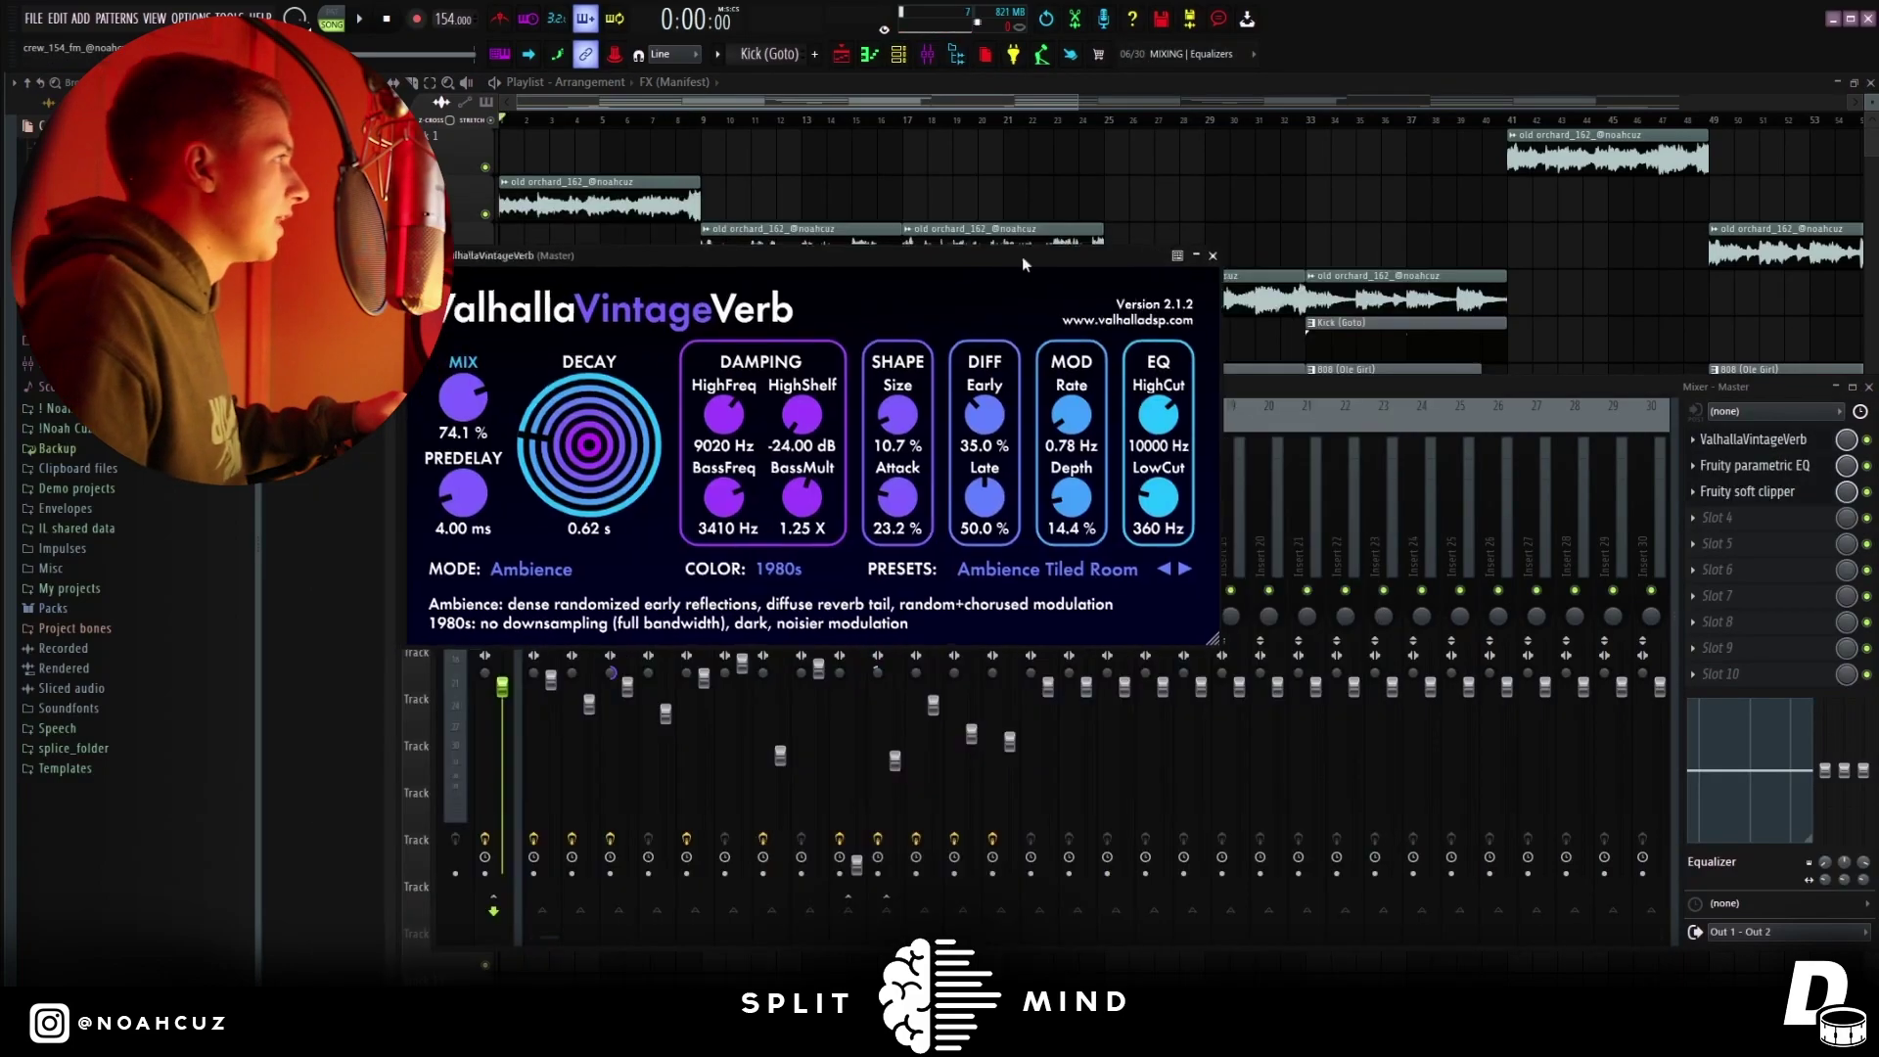
Move the Master's ValhallaVintageVerb window clear of the track list and show its Ambience Tiled Room preset among the Rooms presets
left_click_drag(1022, 257, 1492, 340)
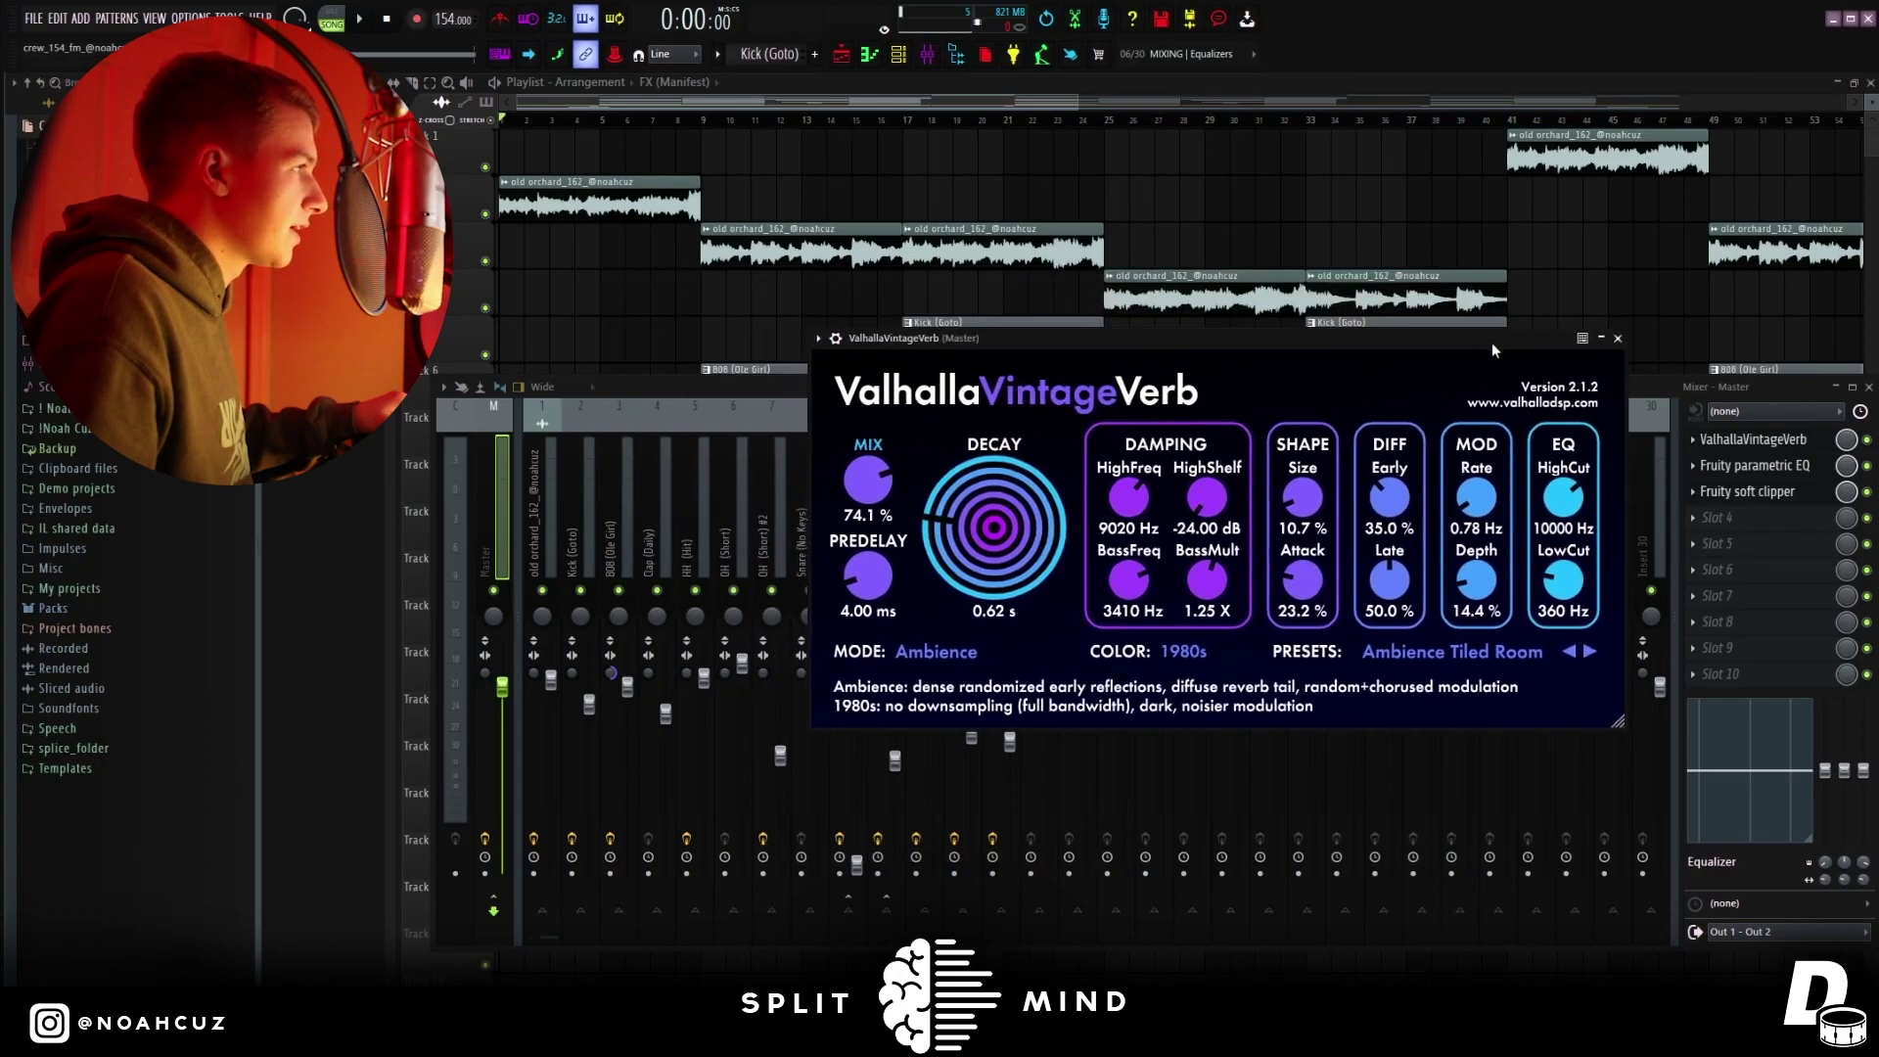
left_click(1452, 652)
mouse_move(1409, 534)
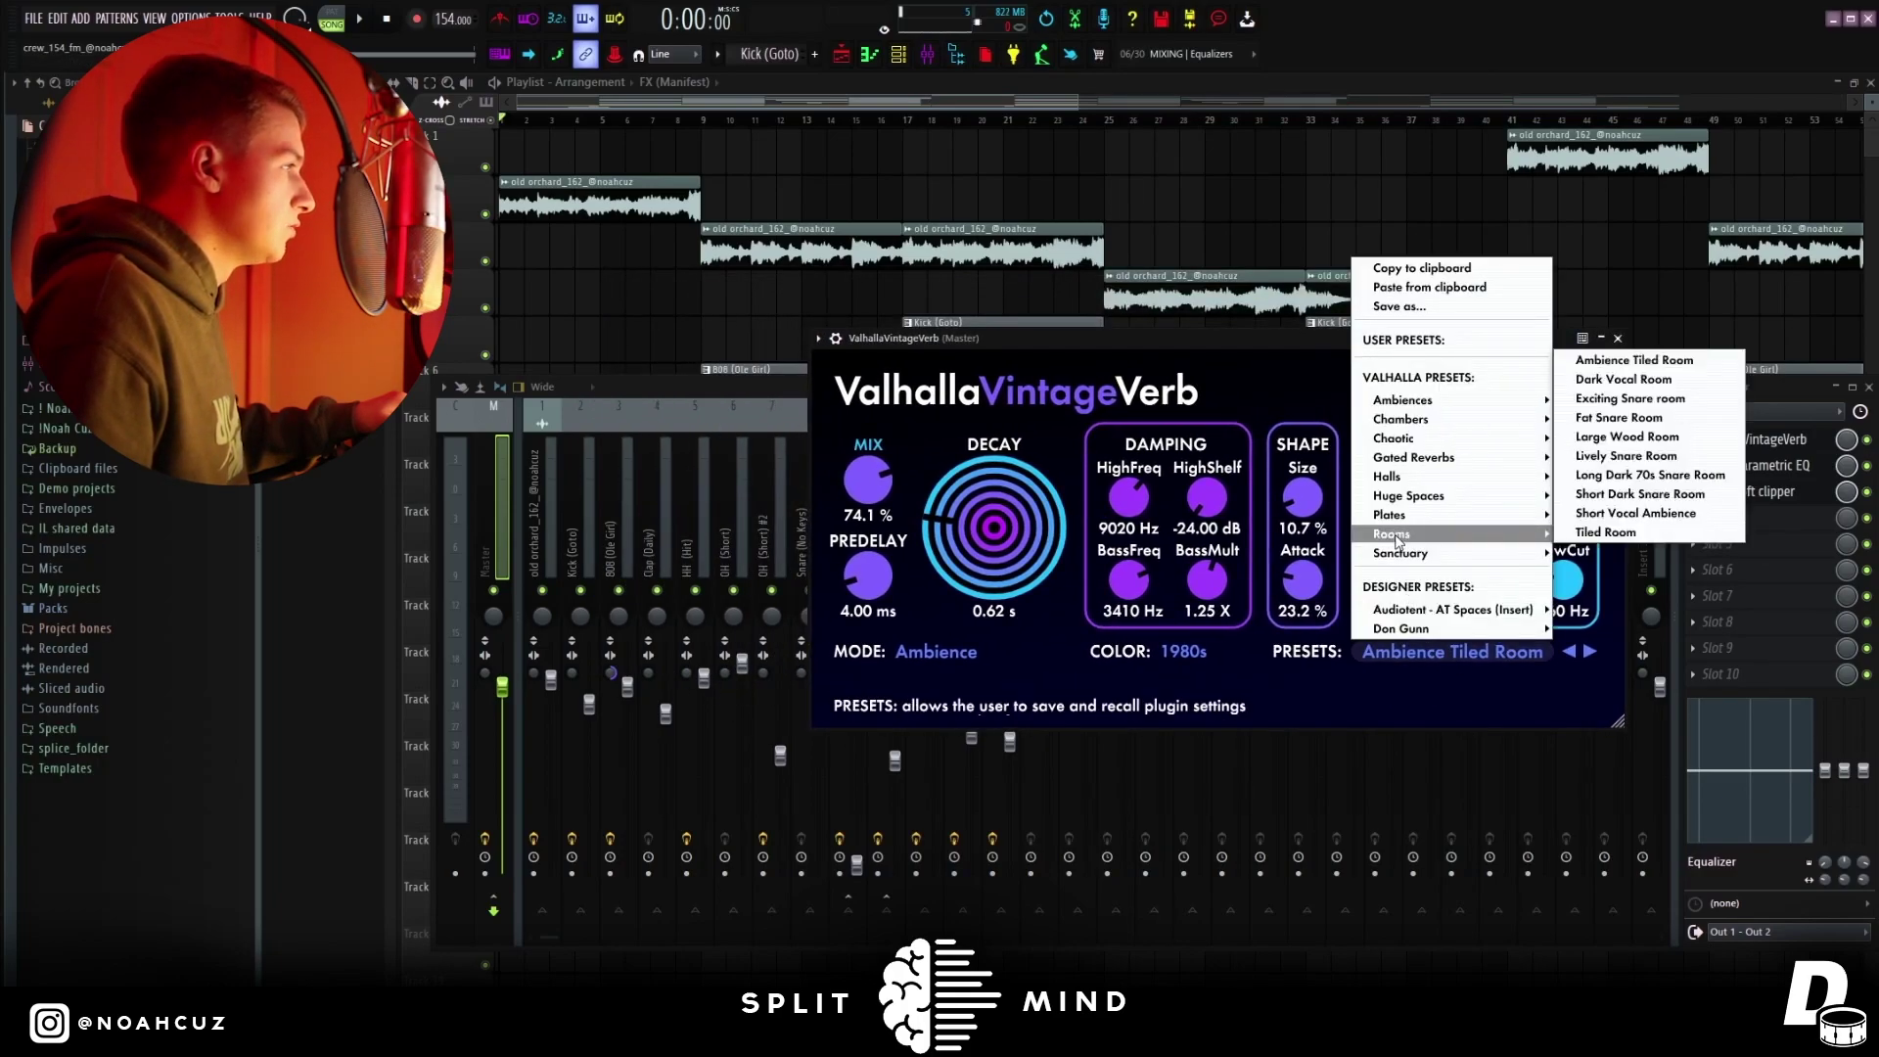
left_click(1635, 361)
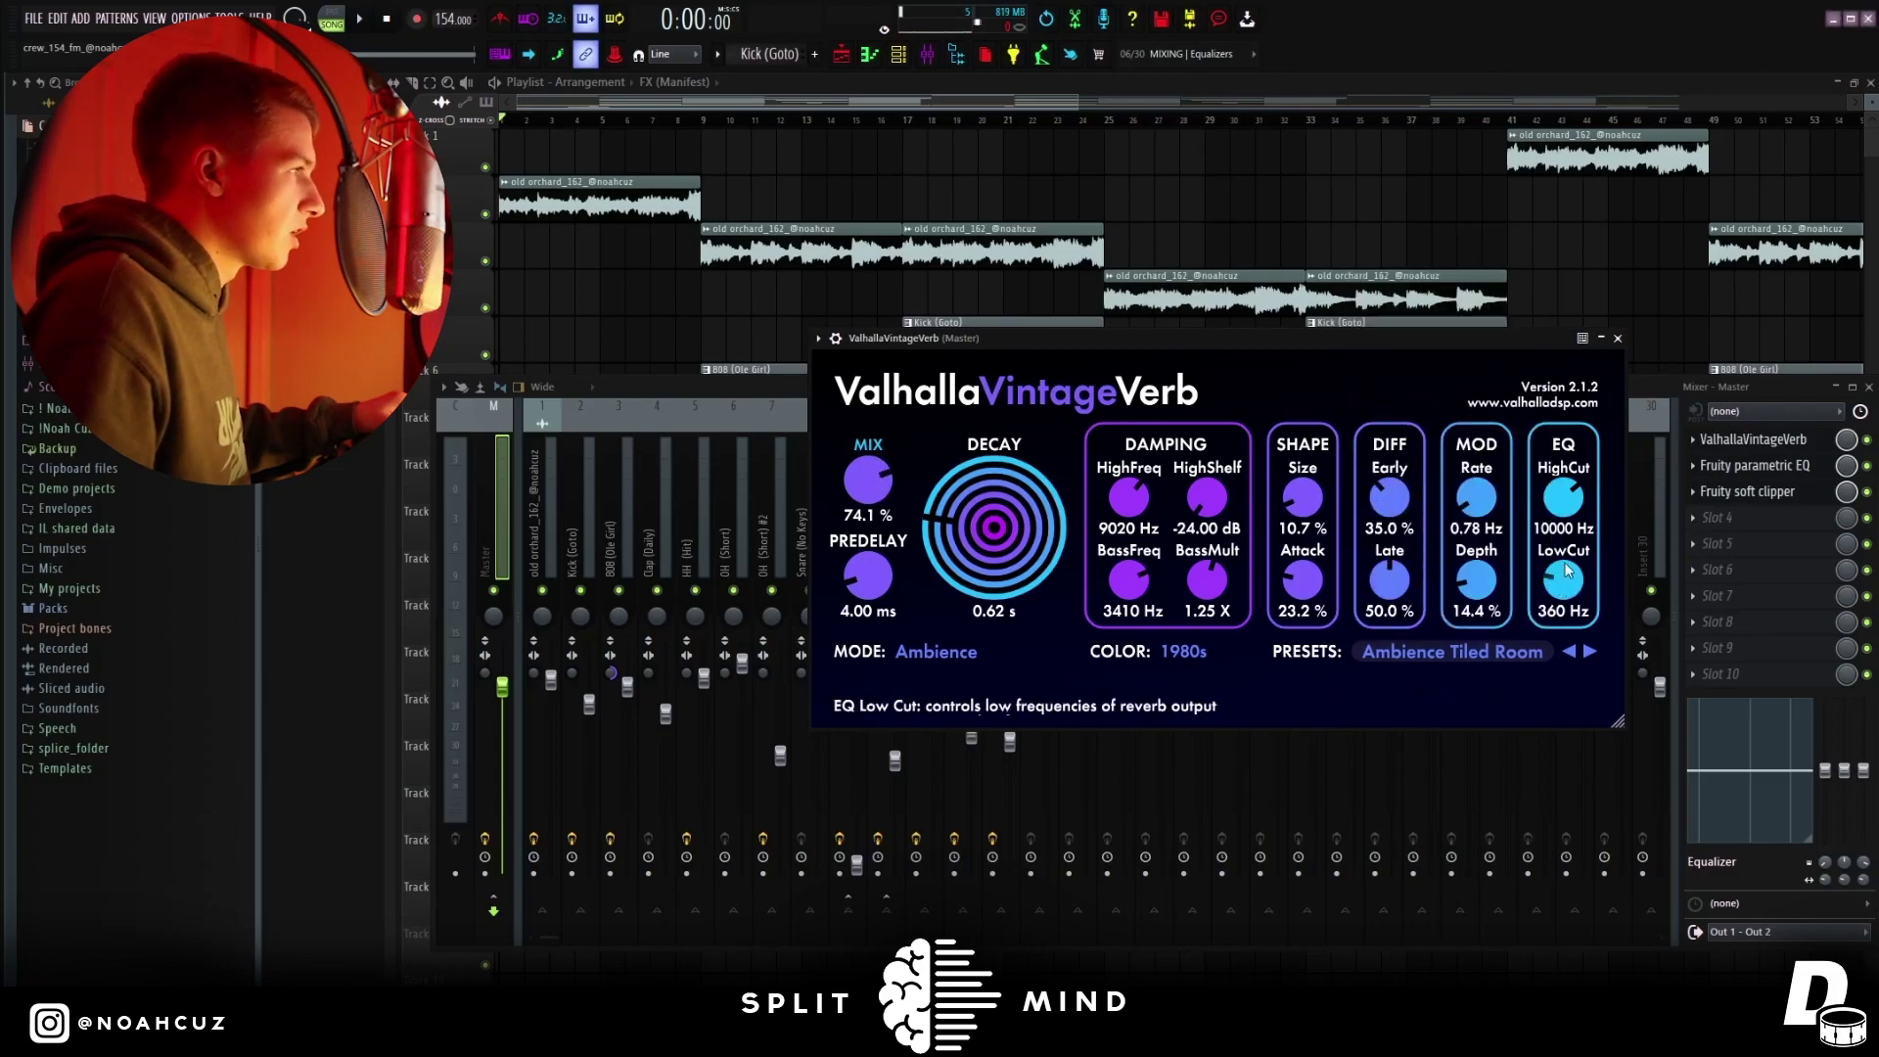
Close the open windows and examine the Master reverb mix automation at the start of Track 17 in the playlist
key("F12")
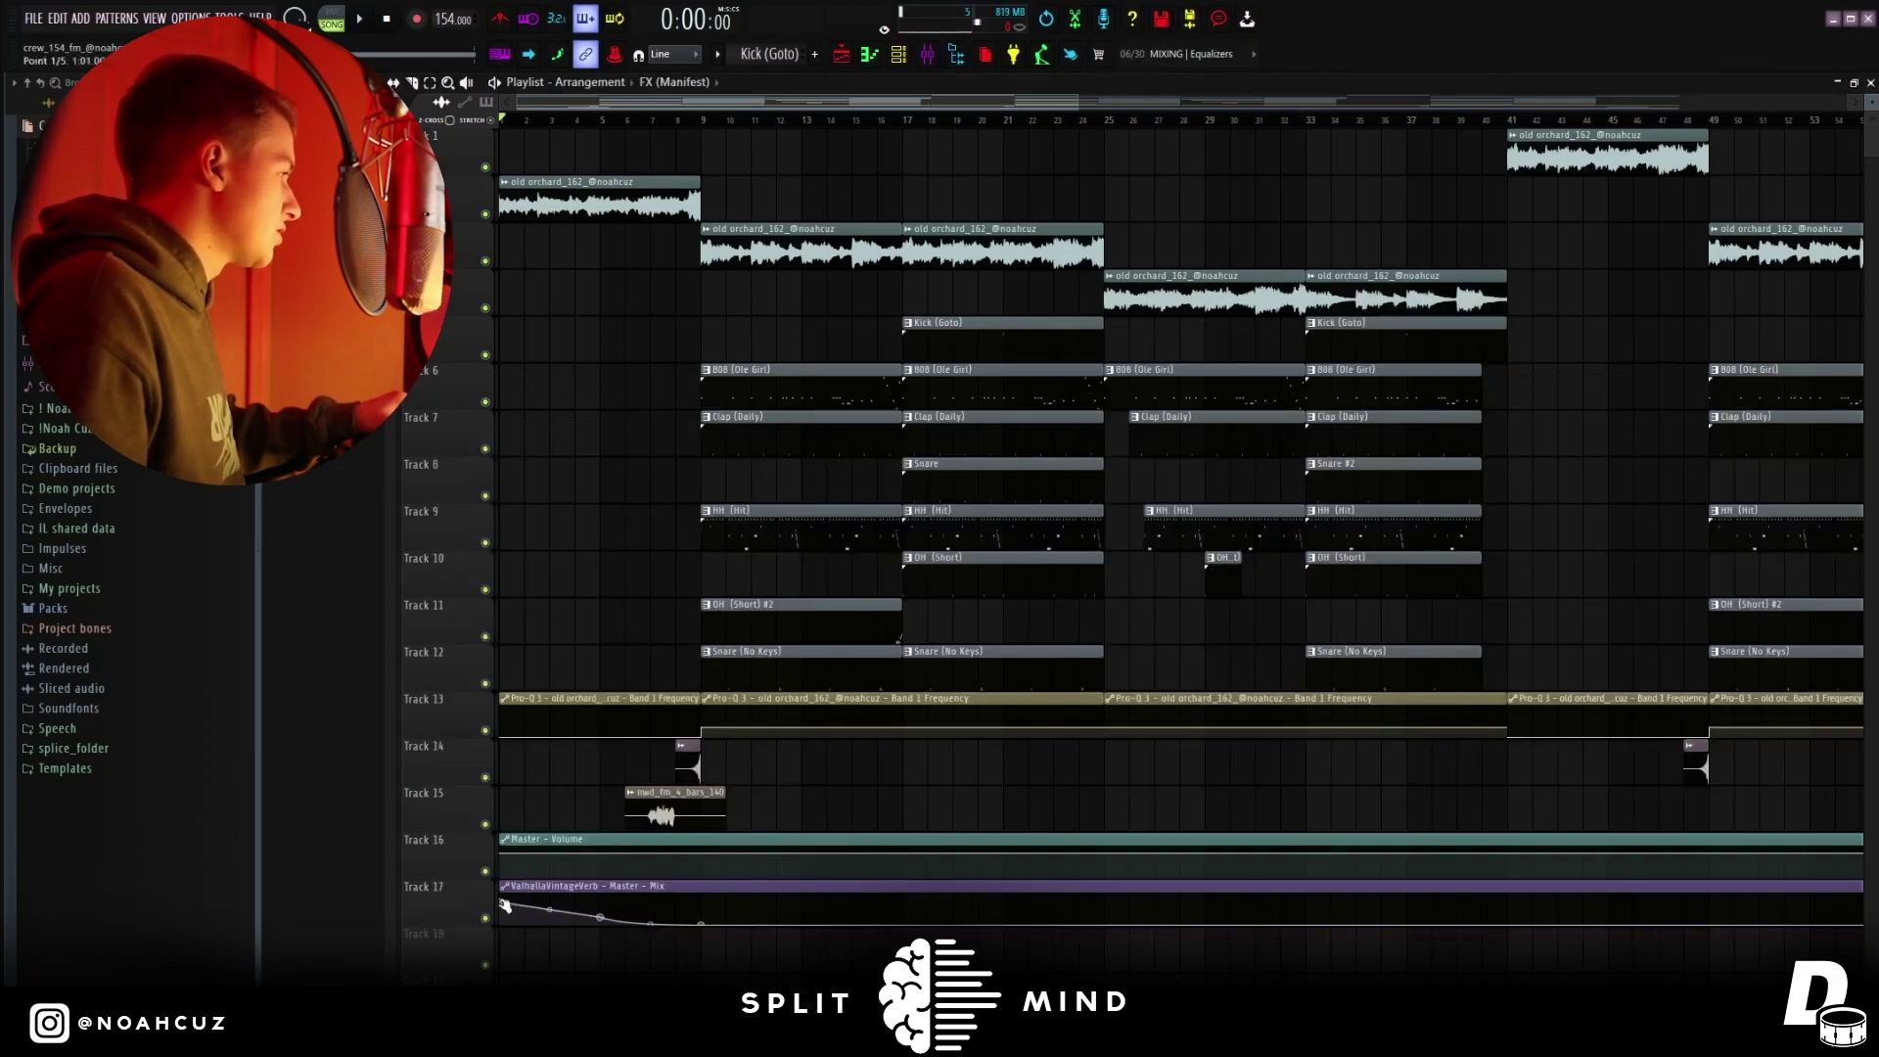
scroll(578, 904, "up", 1)
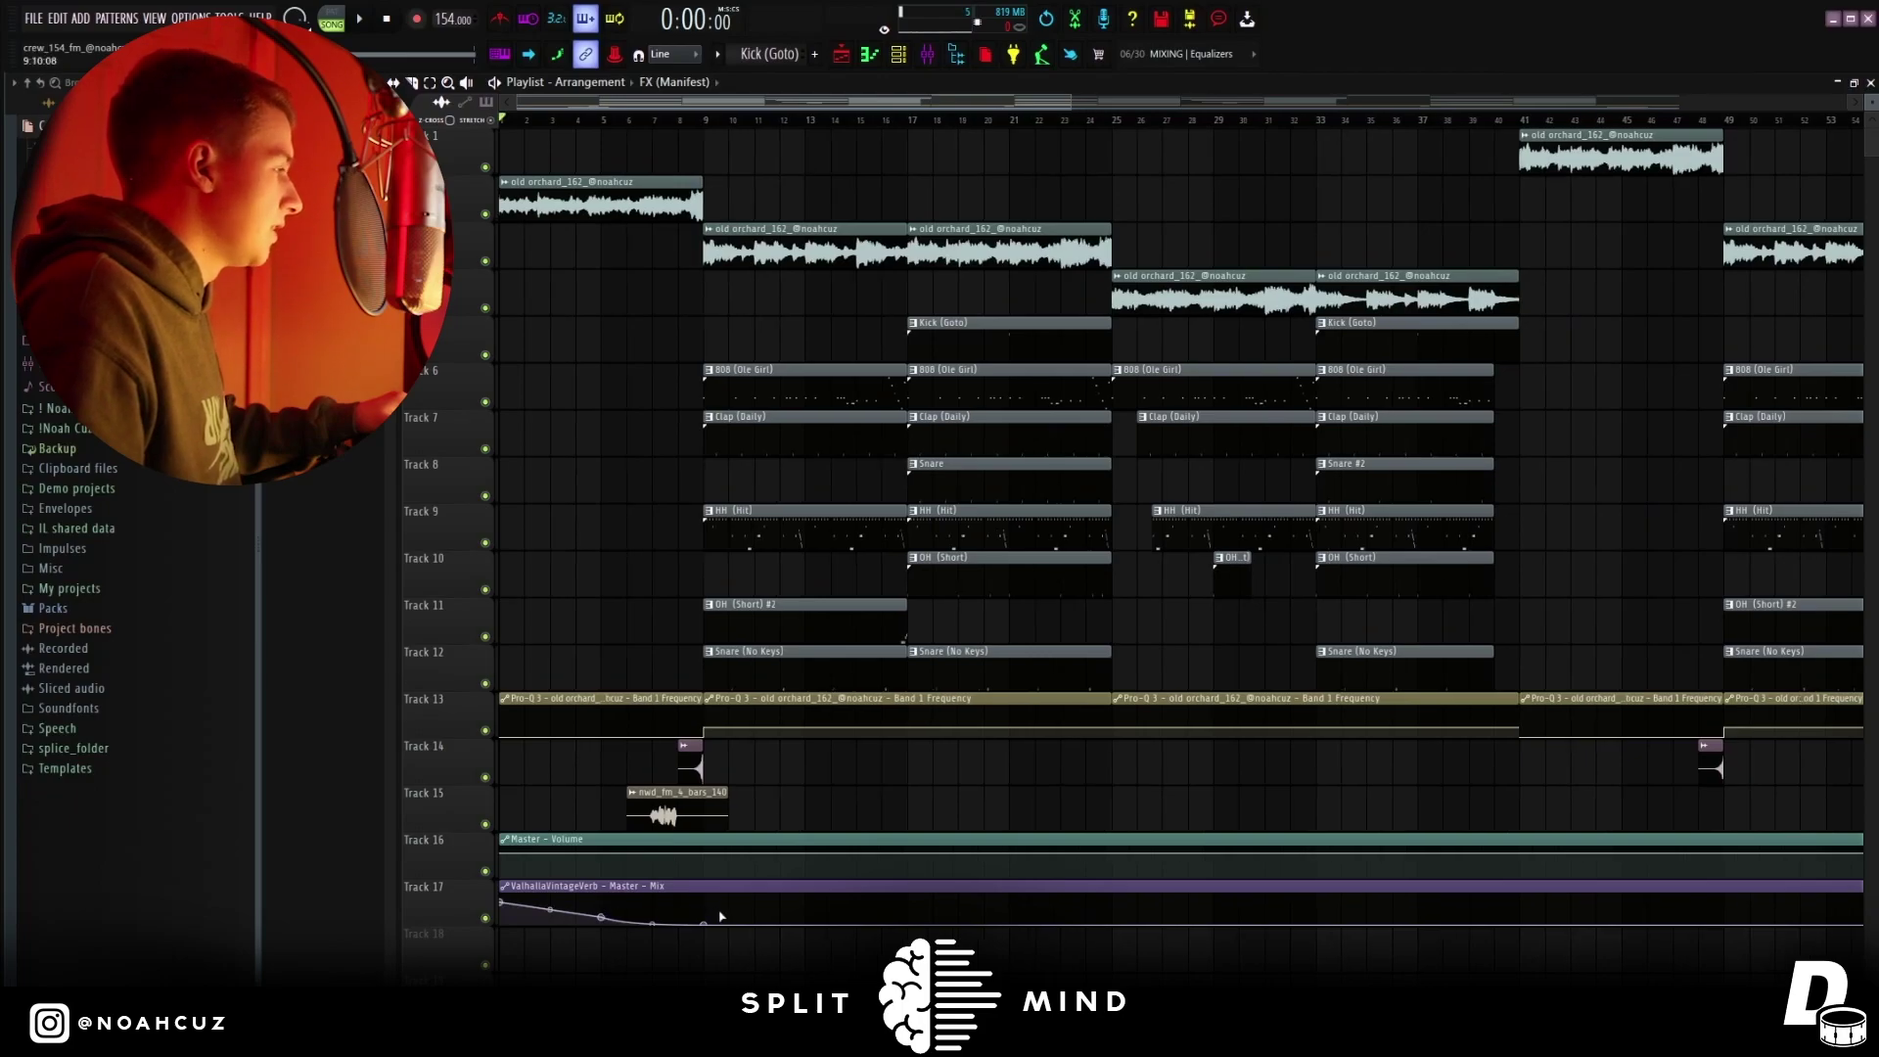
right_click(689, 917, "ctrl")
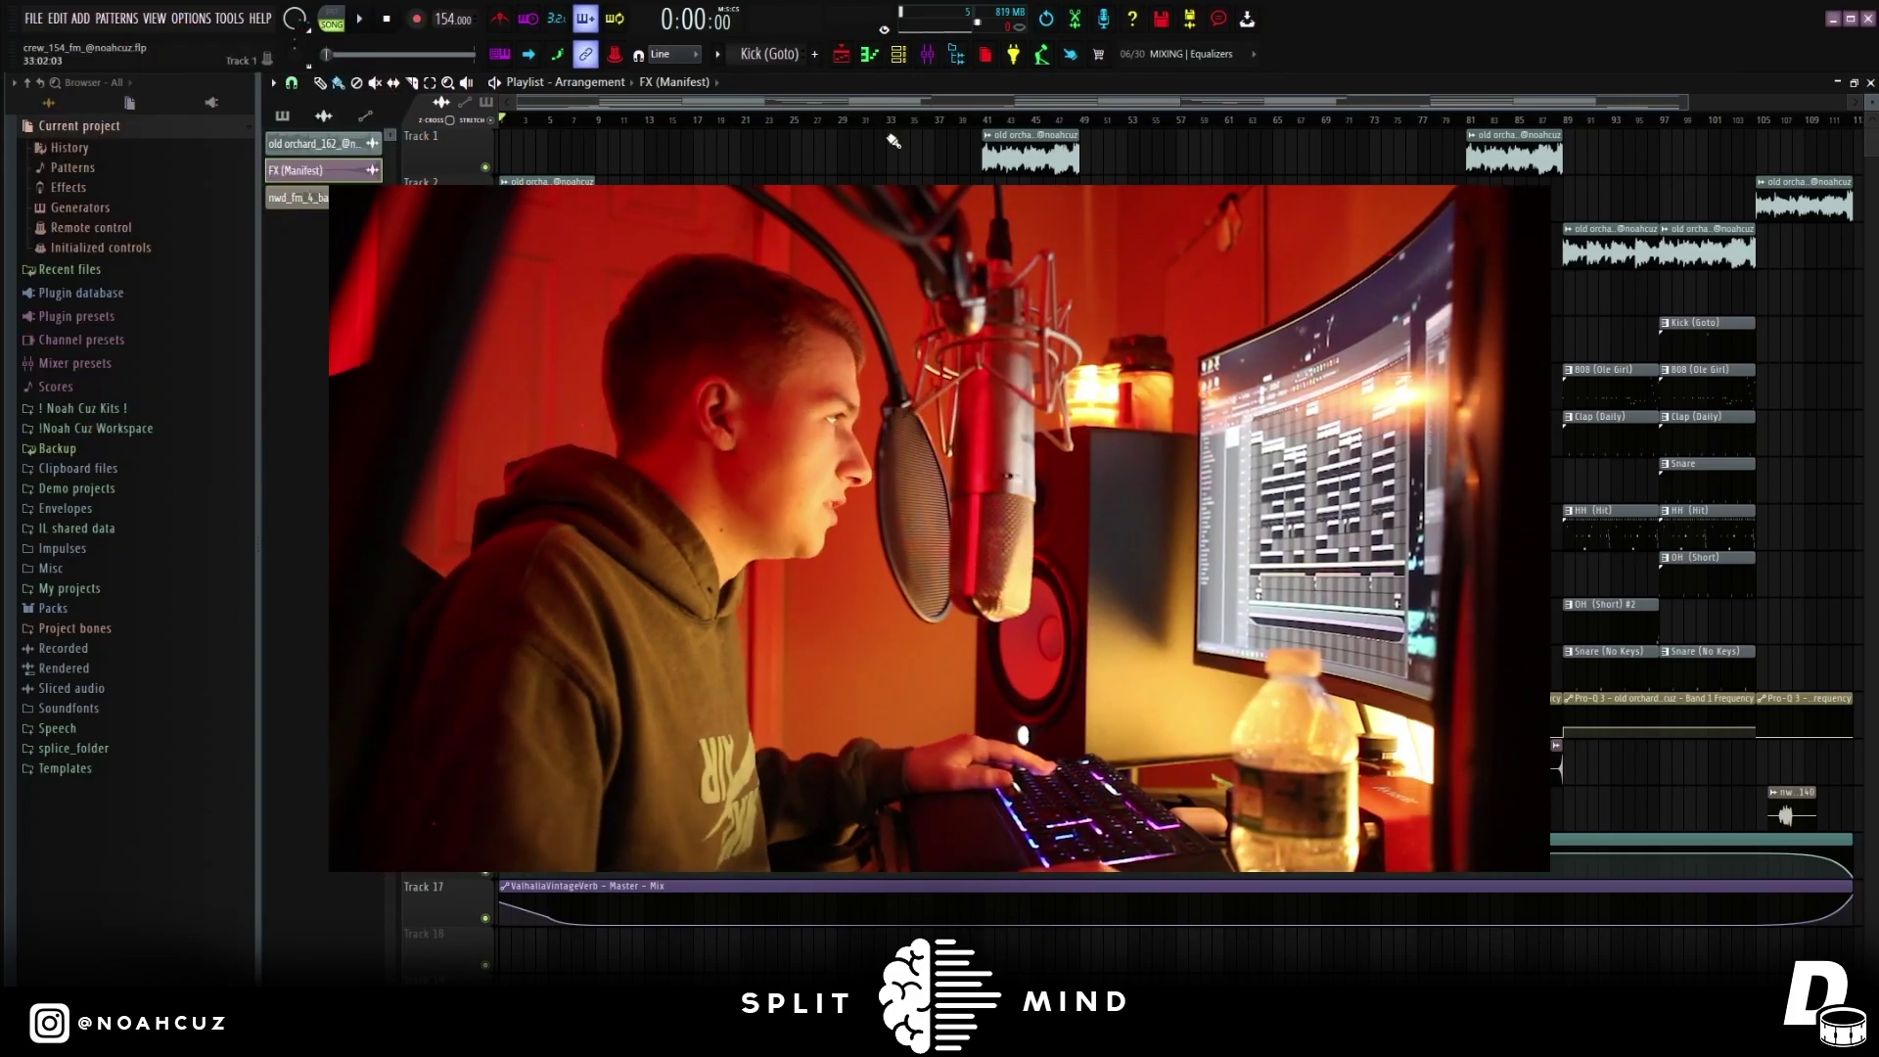
left_click(938, 118)
left_click_drag(940, 134, 500, 152)
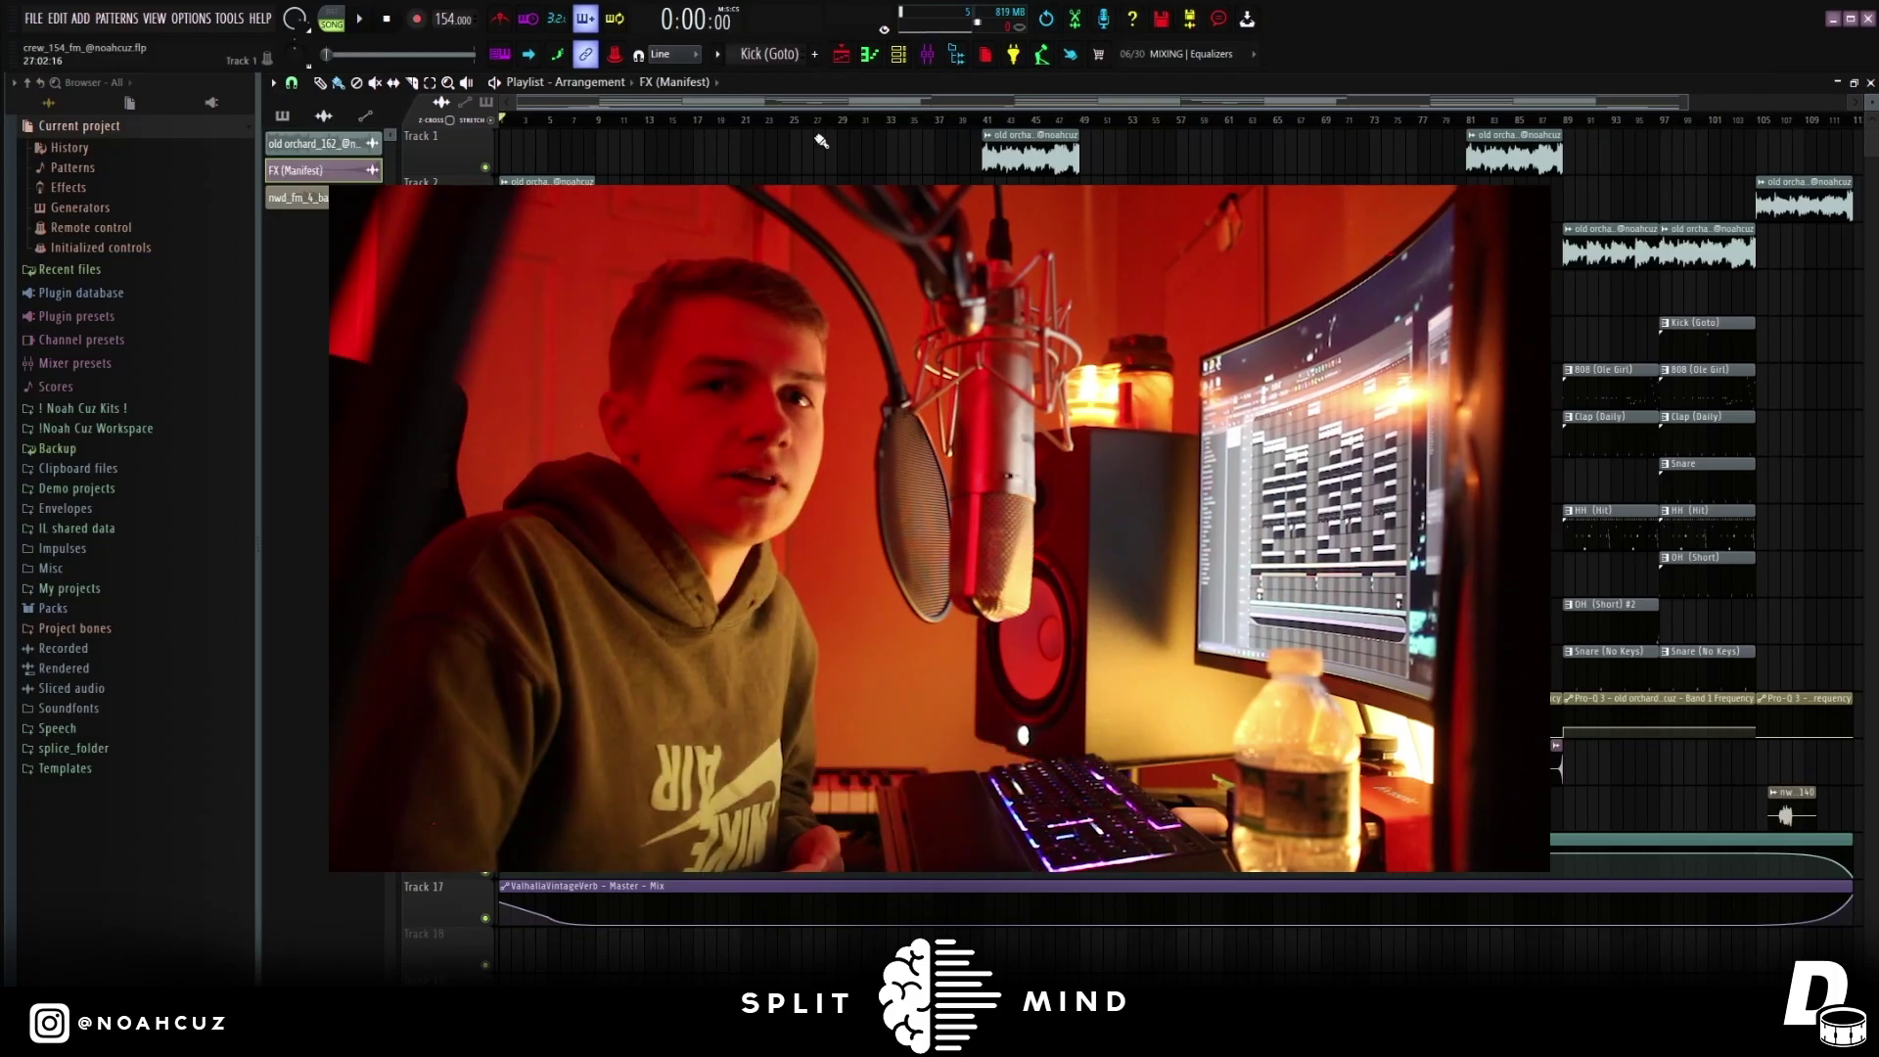